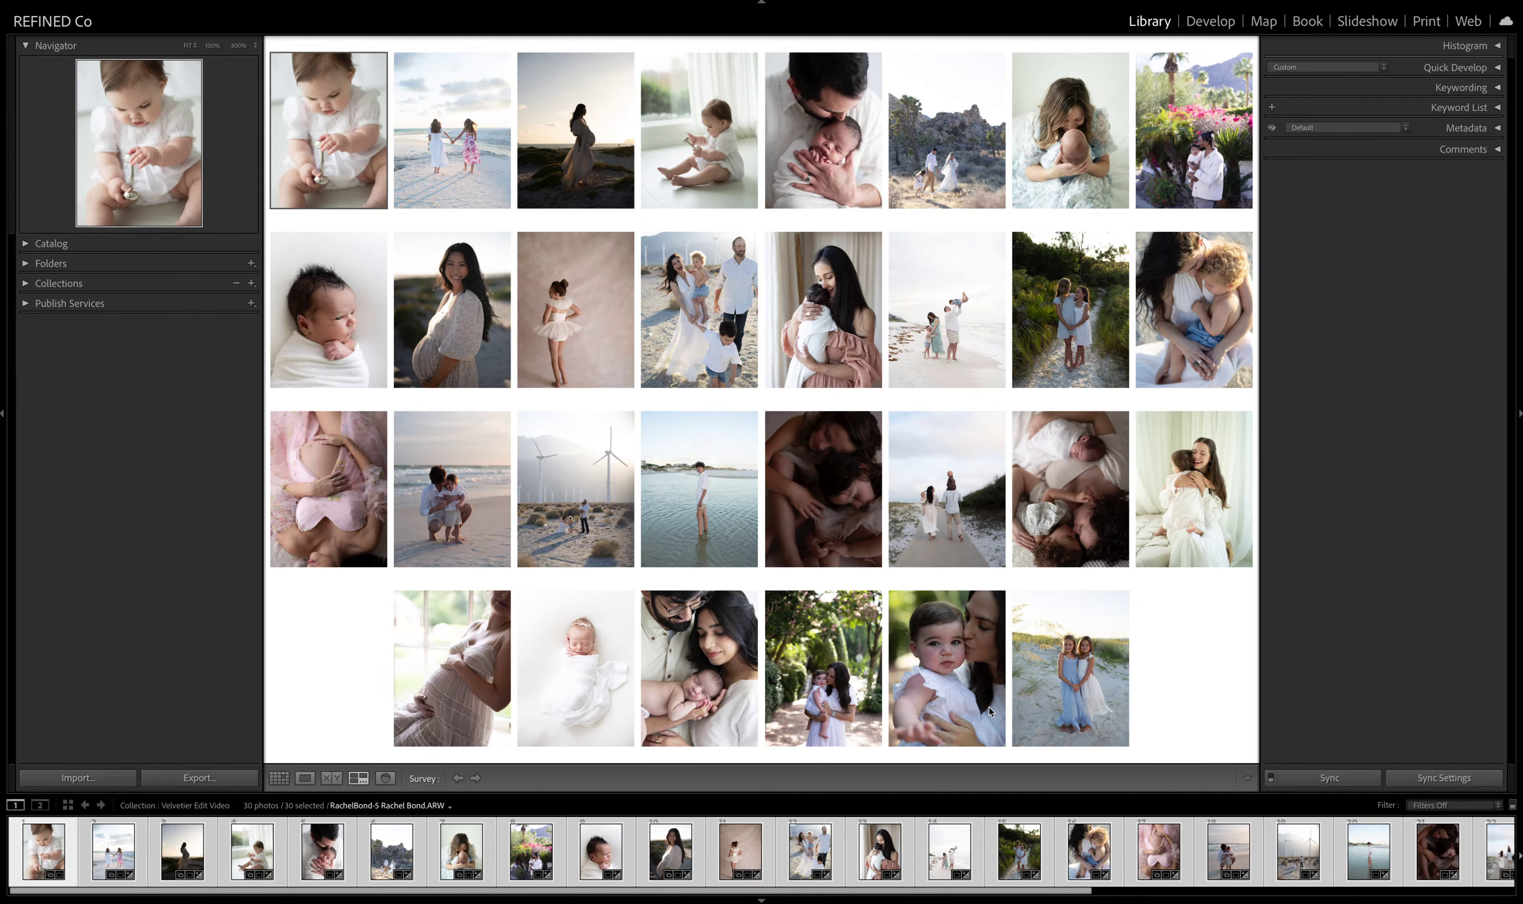
- Open the photos in Develop, clear the multiple selection, and show only the first baby photo in side-by-side Before/After view
click(1210, 20)
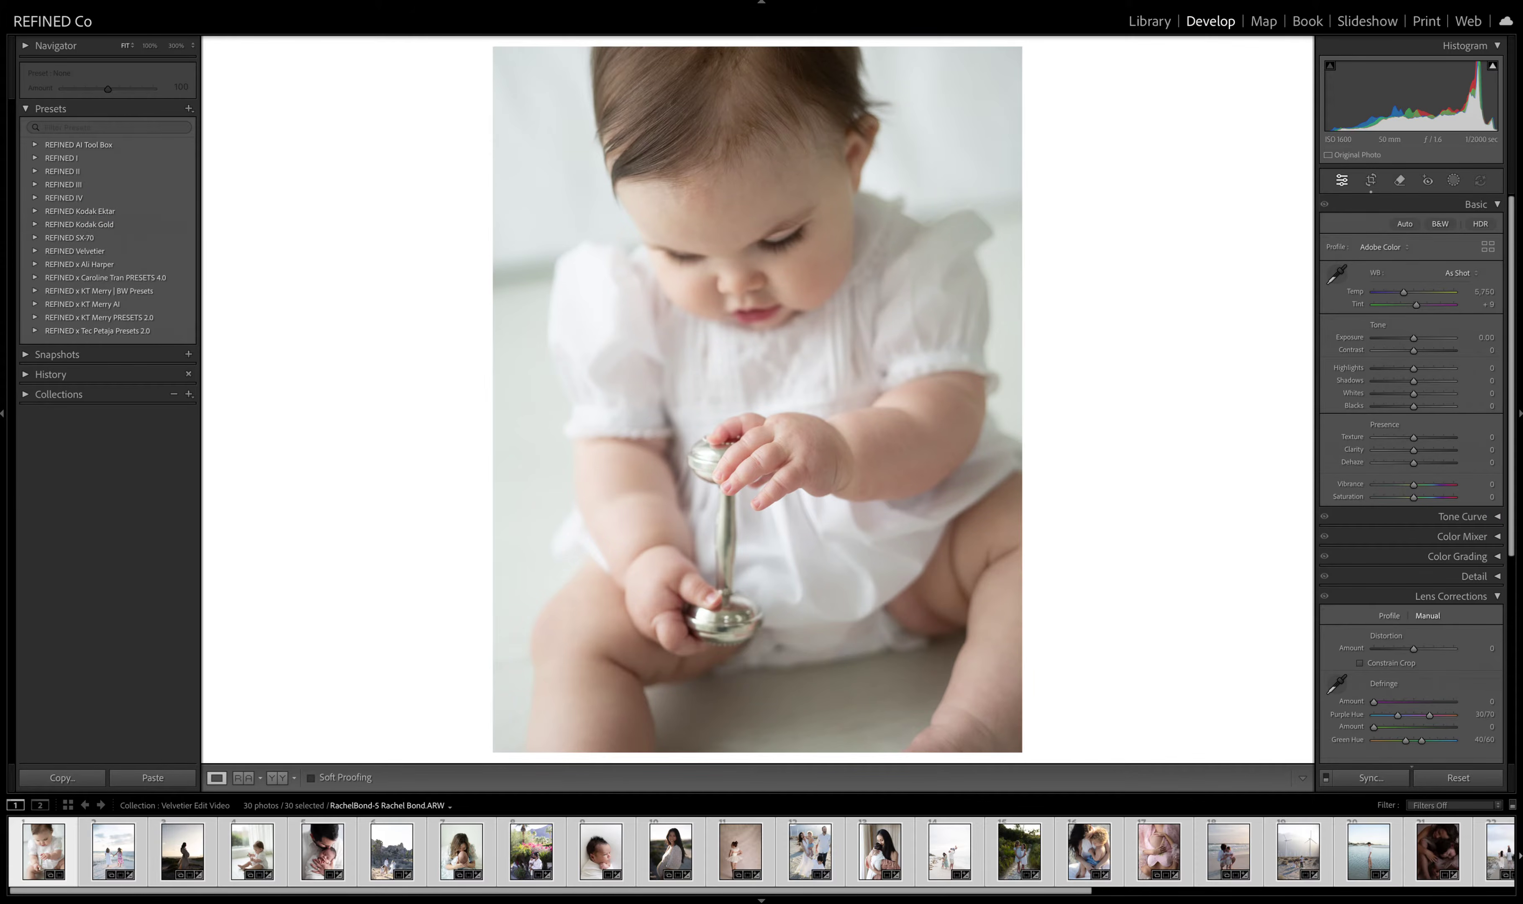
click(49, 6)
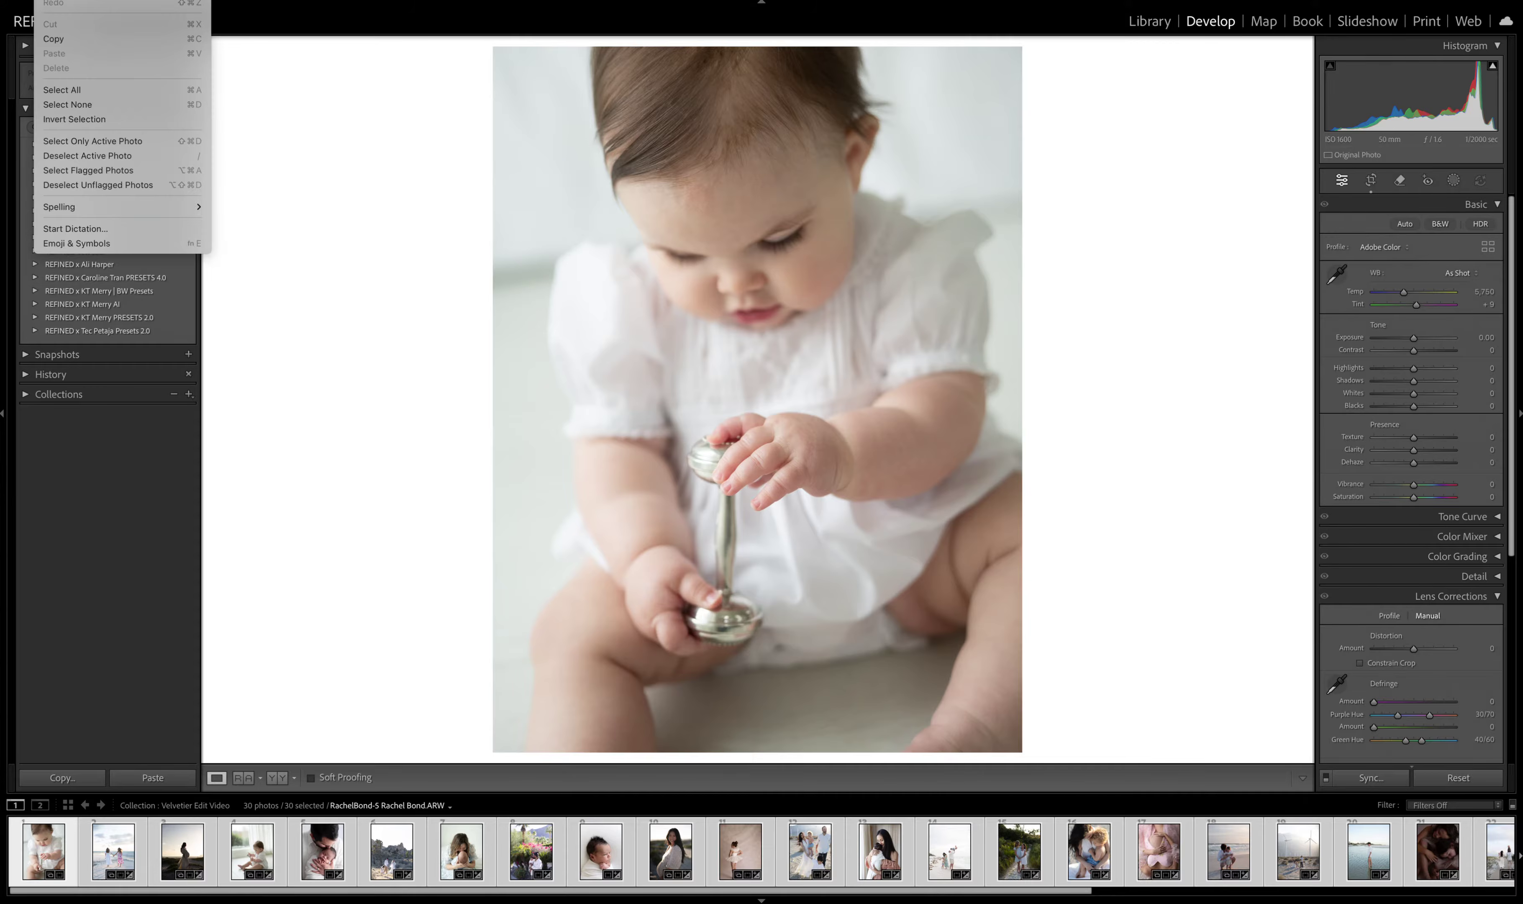
click(75, 103)
click(43, 849)
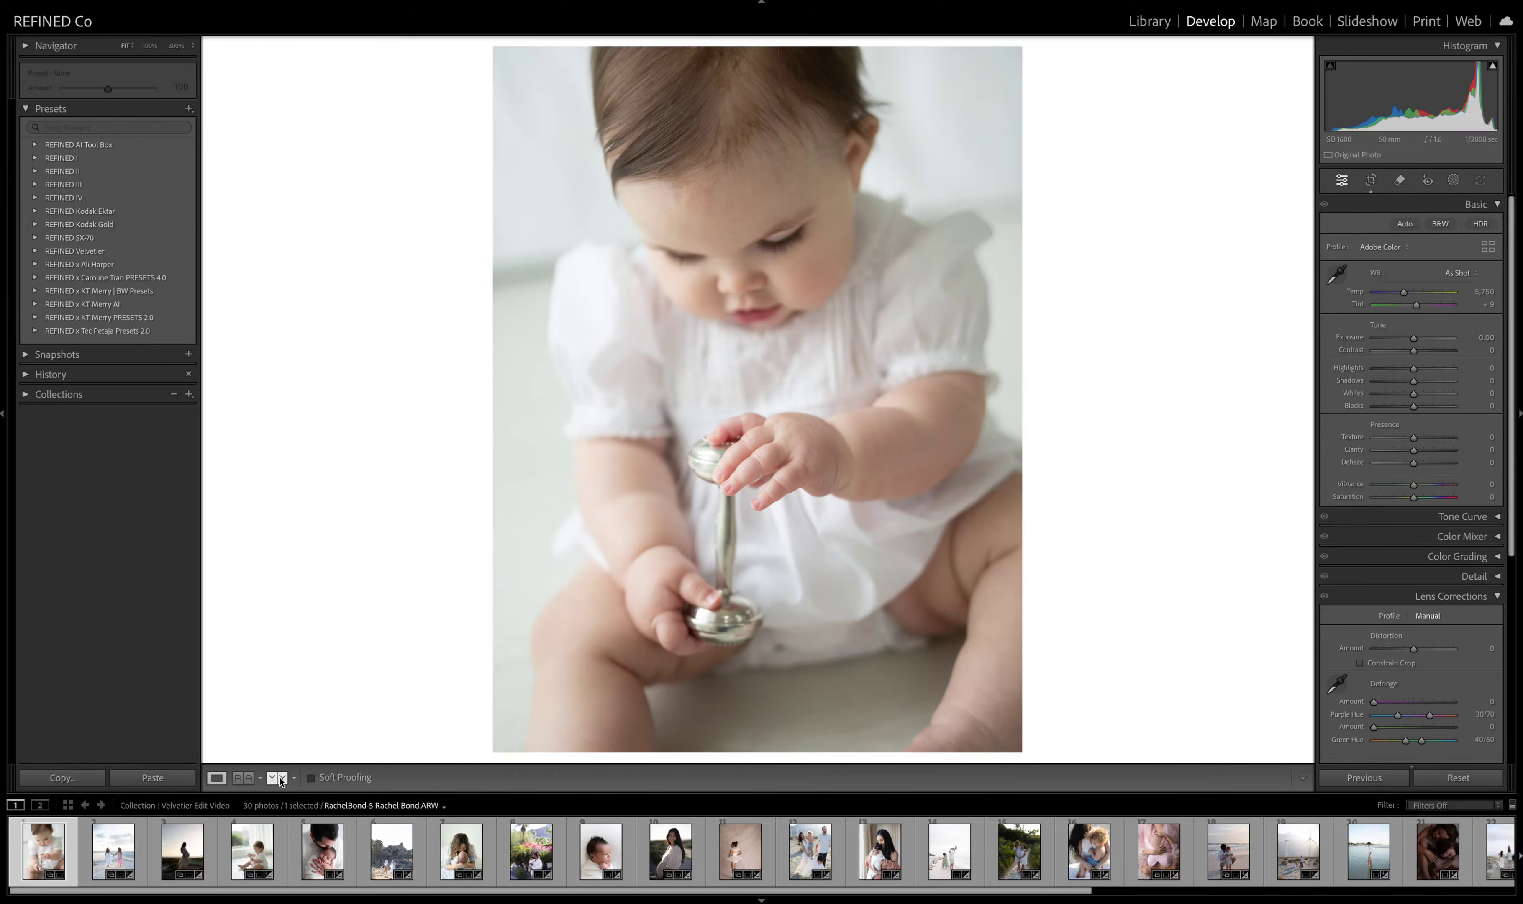
click(277, 778)
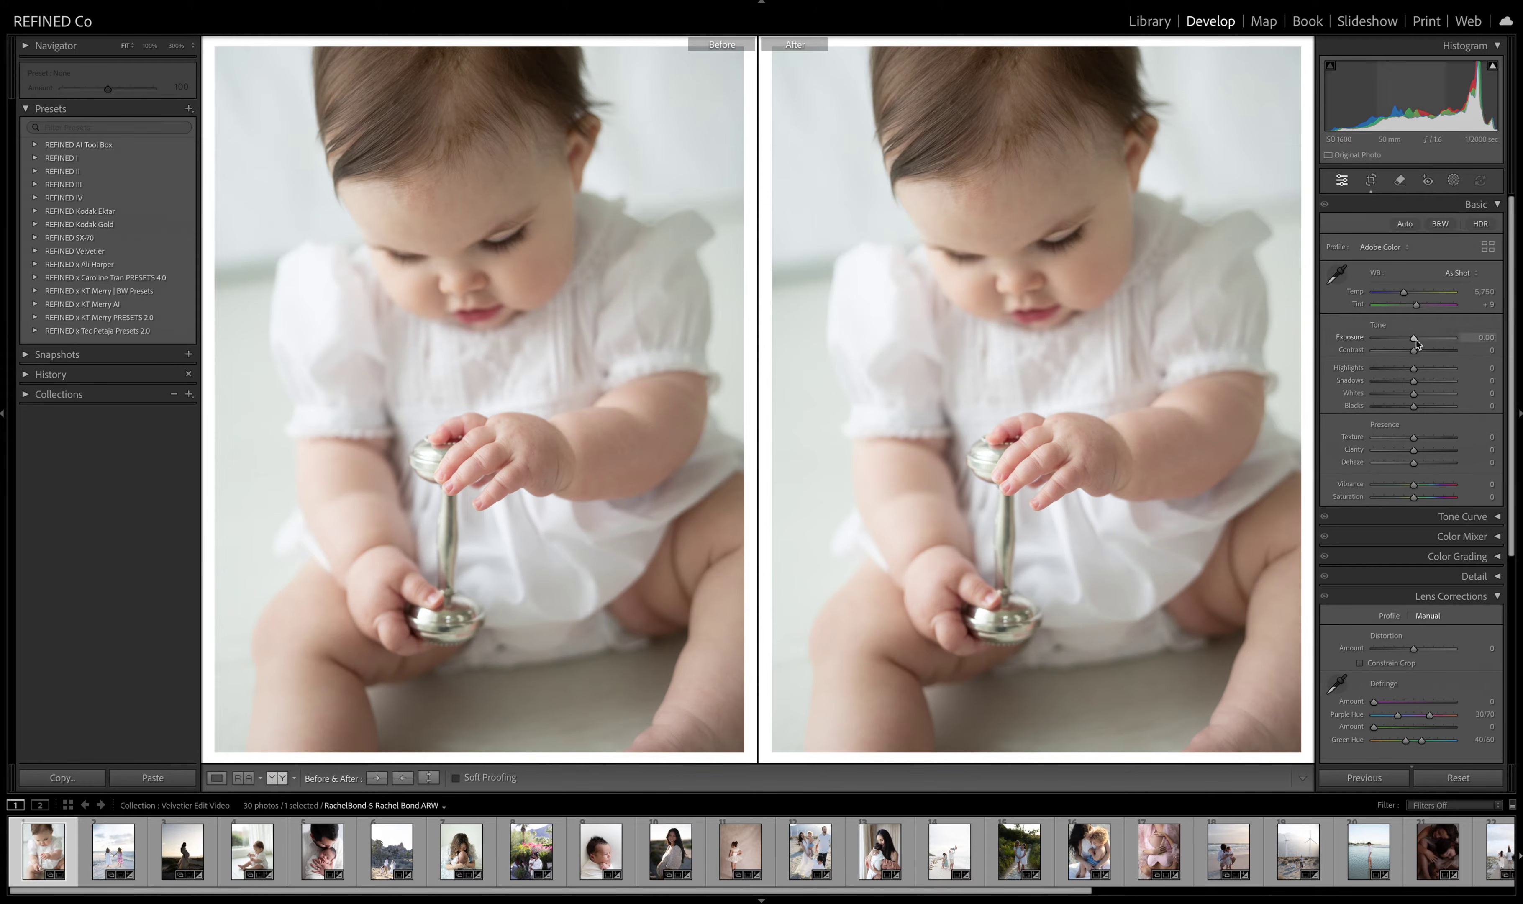
- Set the first baby photo's Exposure to -0.10 and apply the Velvetier 1 preset from the REFINED Velvetier group
drag(1415, 339, 1412, 340)
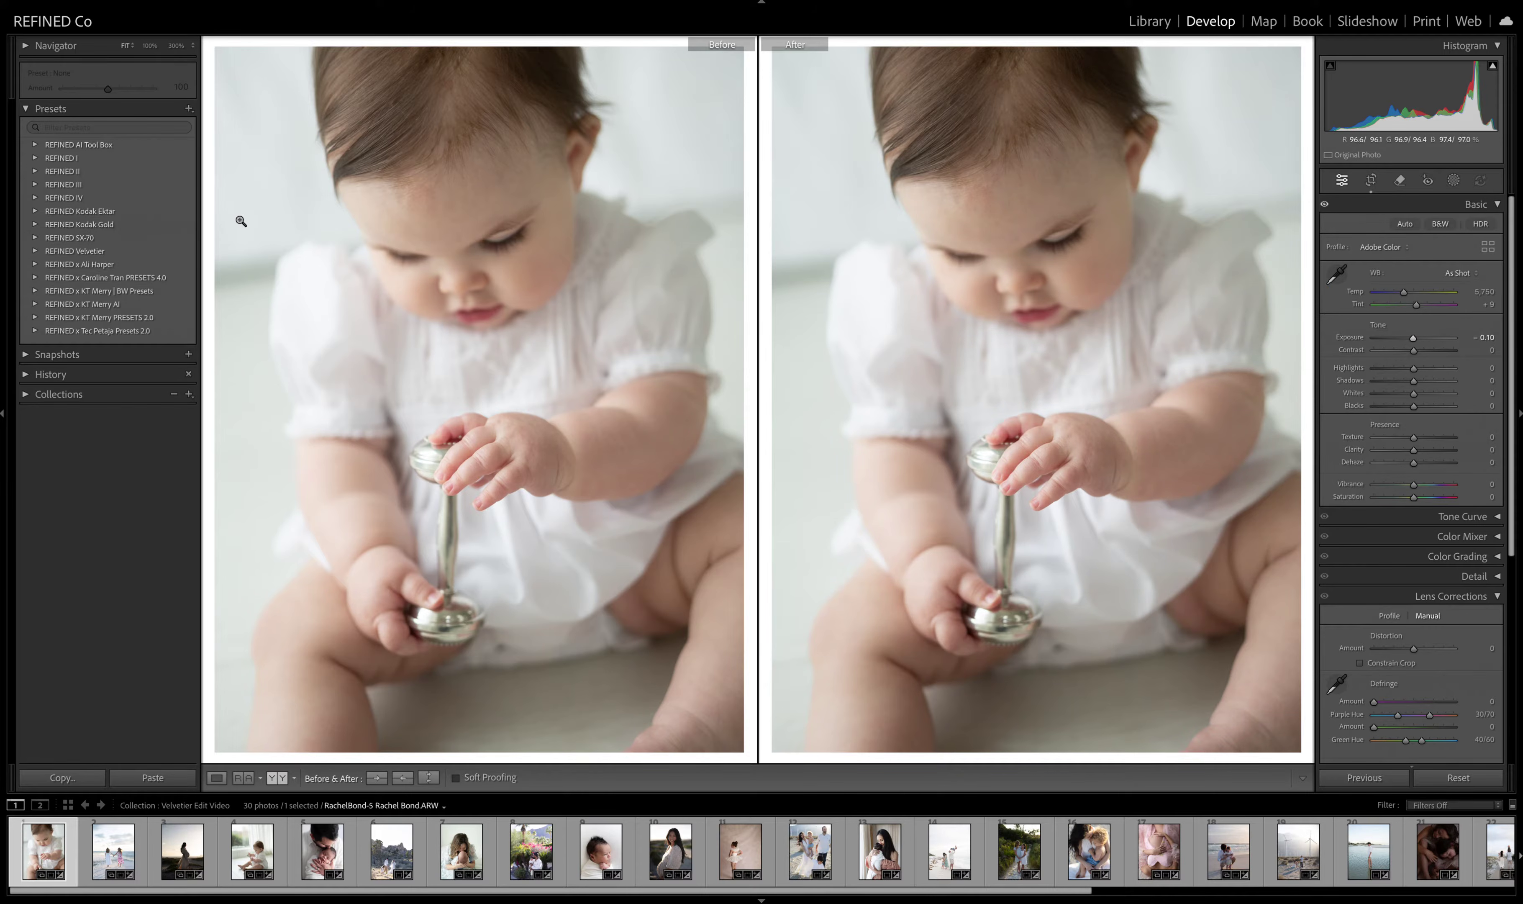
click(35, 251)
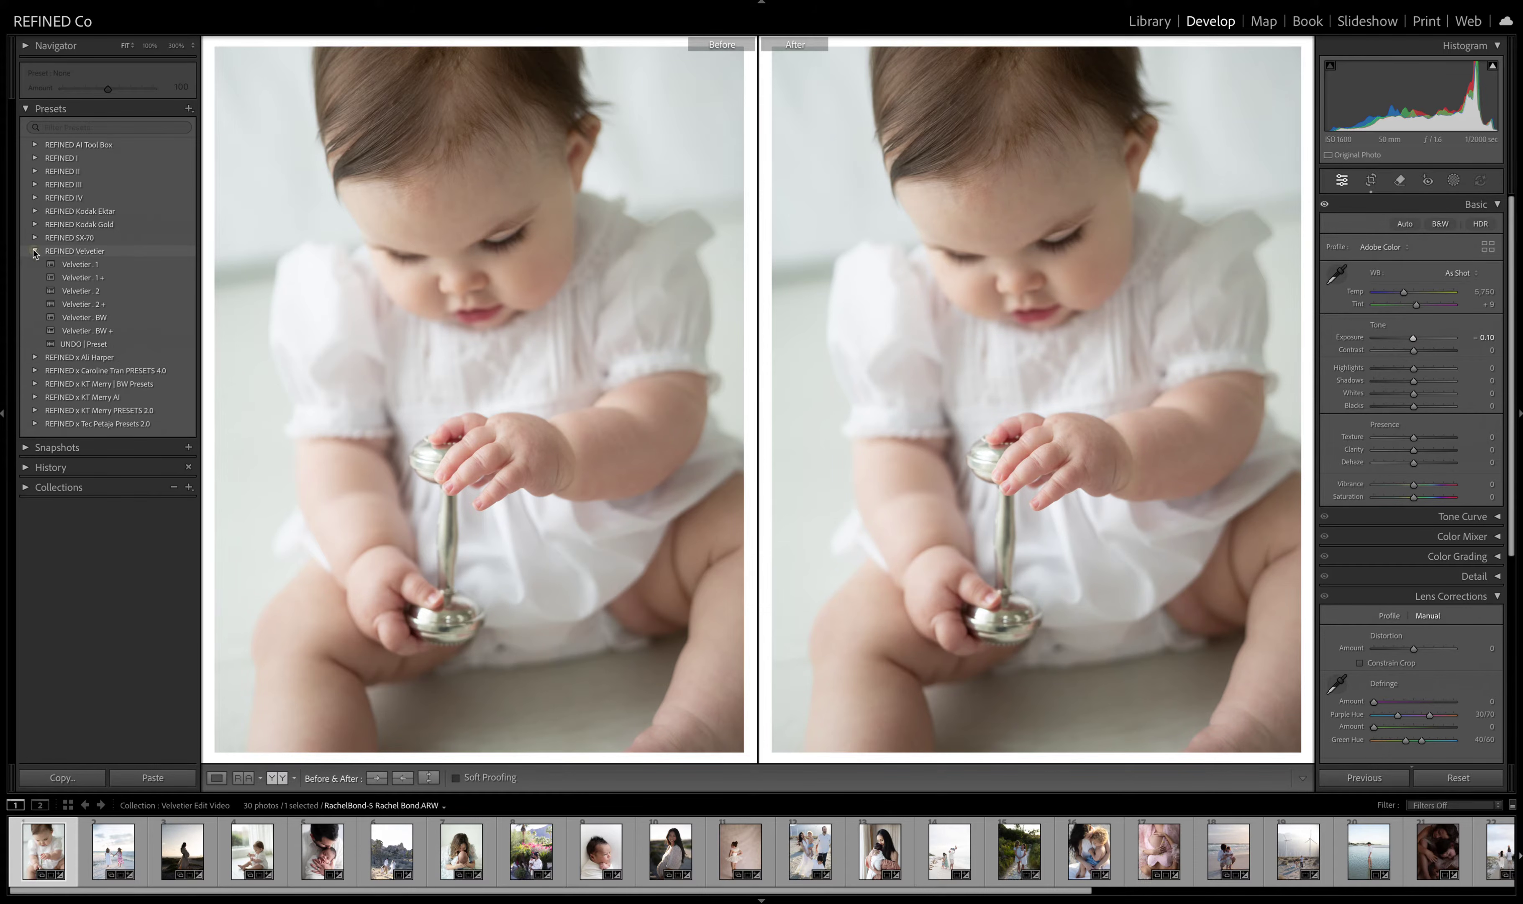
click(85, 265)
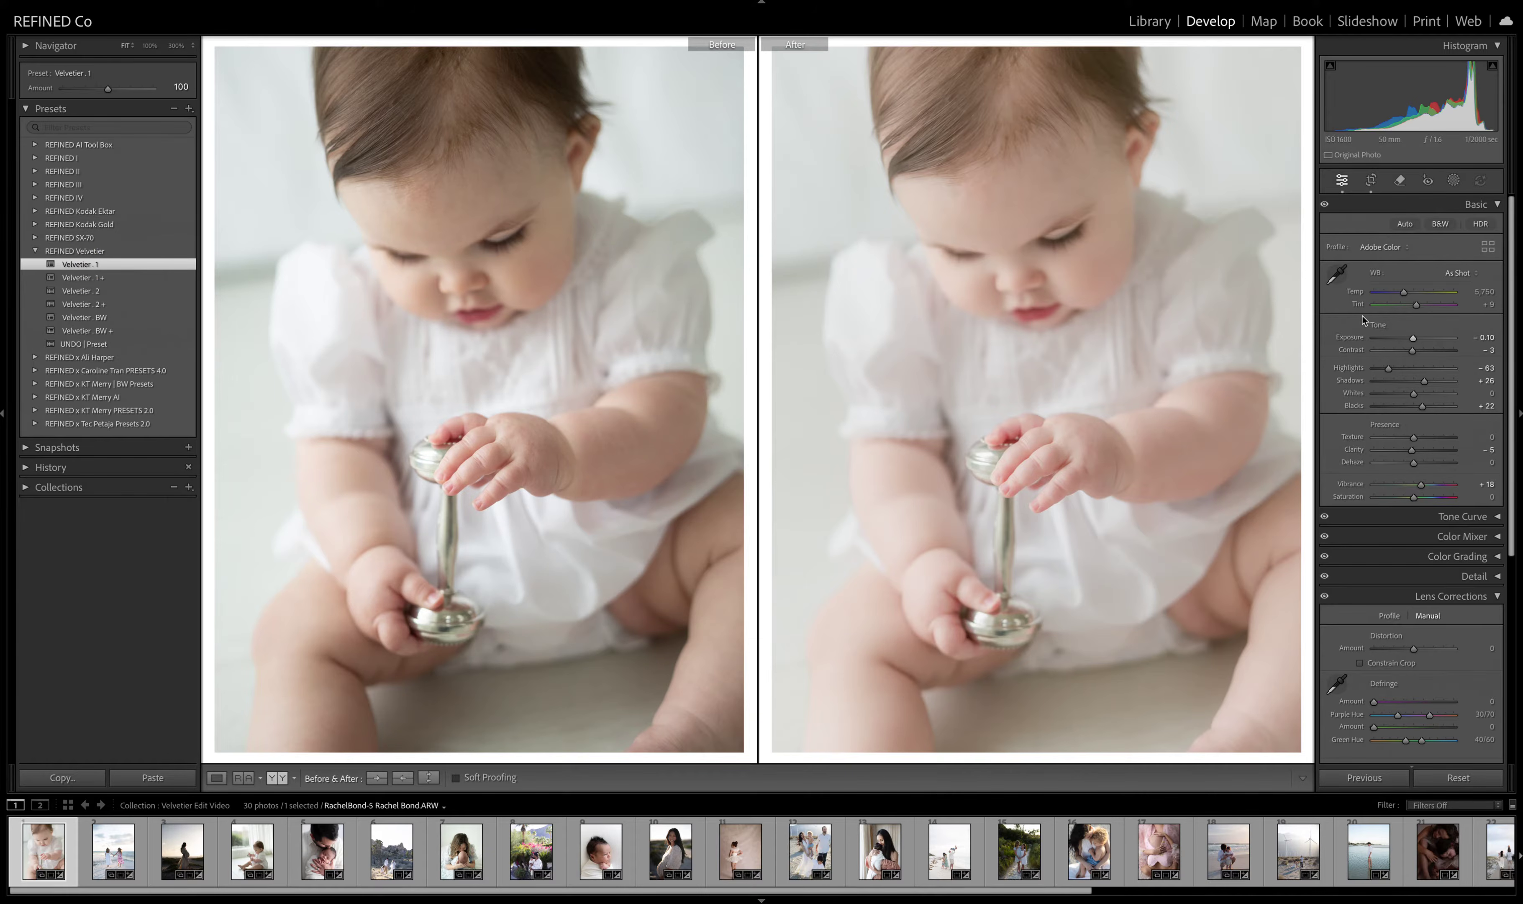
- Fine-tune the baby photo by setting Exposure to -0.20, Temp to 6,007 and Shadows to +24
drag(1416, 341, 1414, 342)
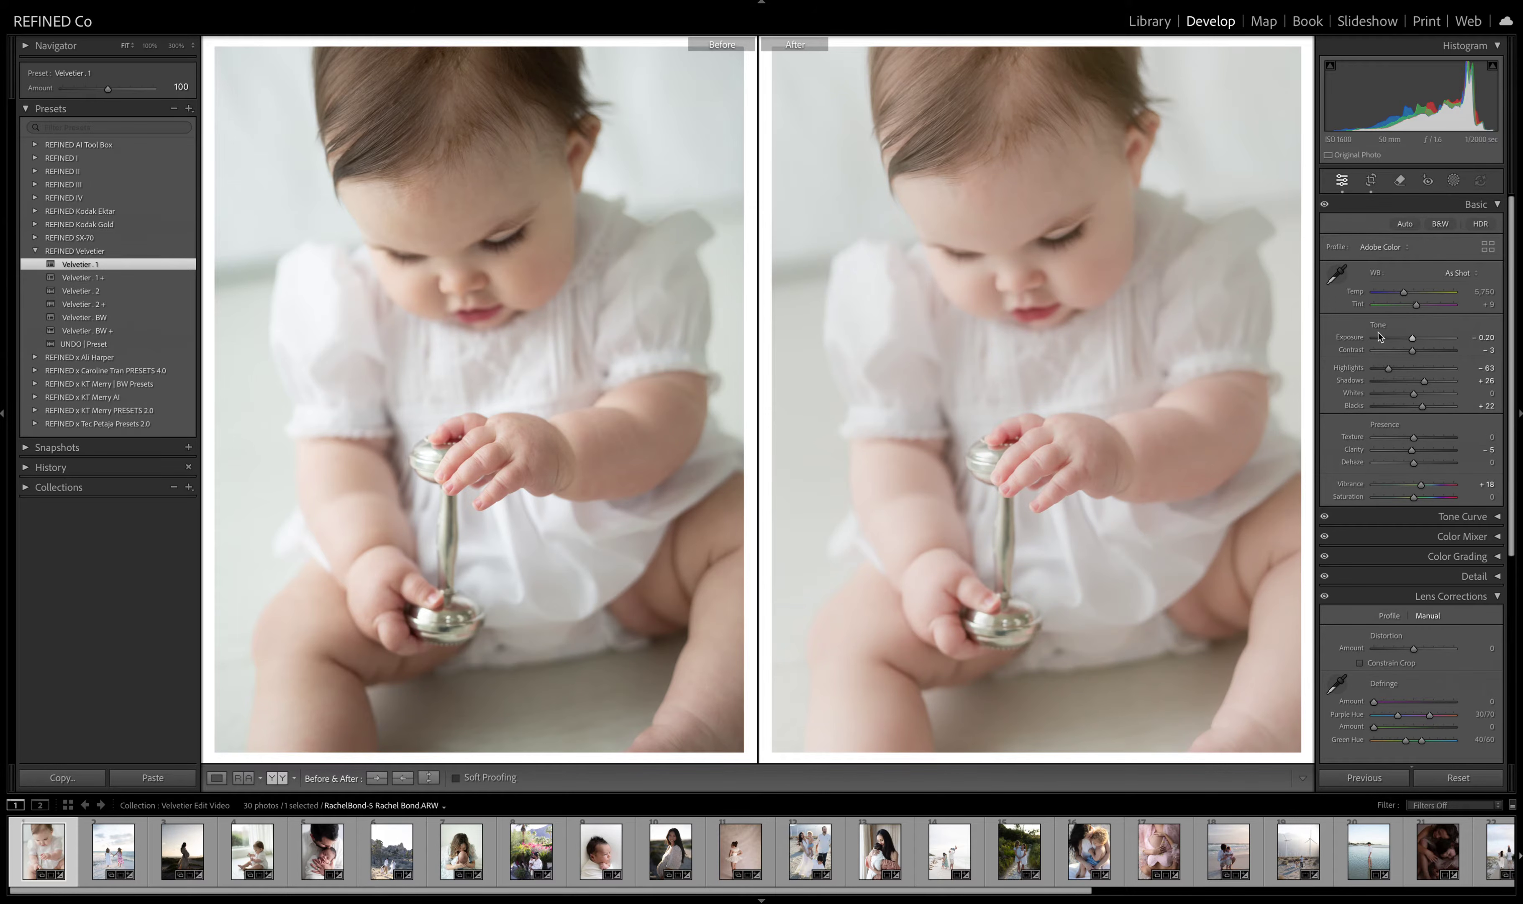
drag(1404, 293, 1415, 307)
drag(1424, 380, 1423, 380)
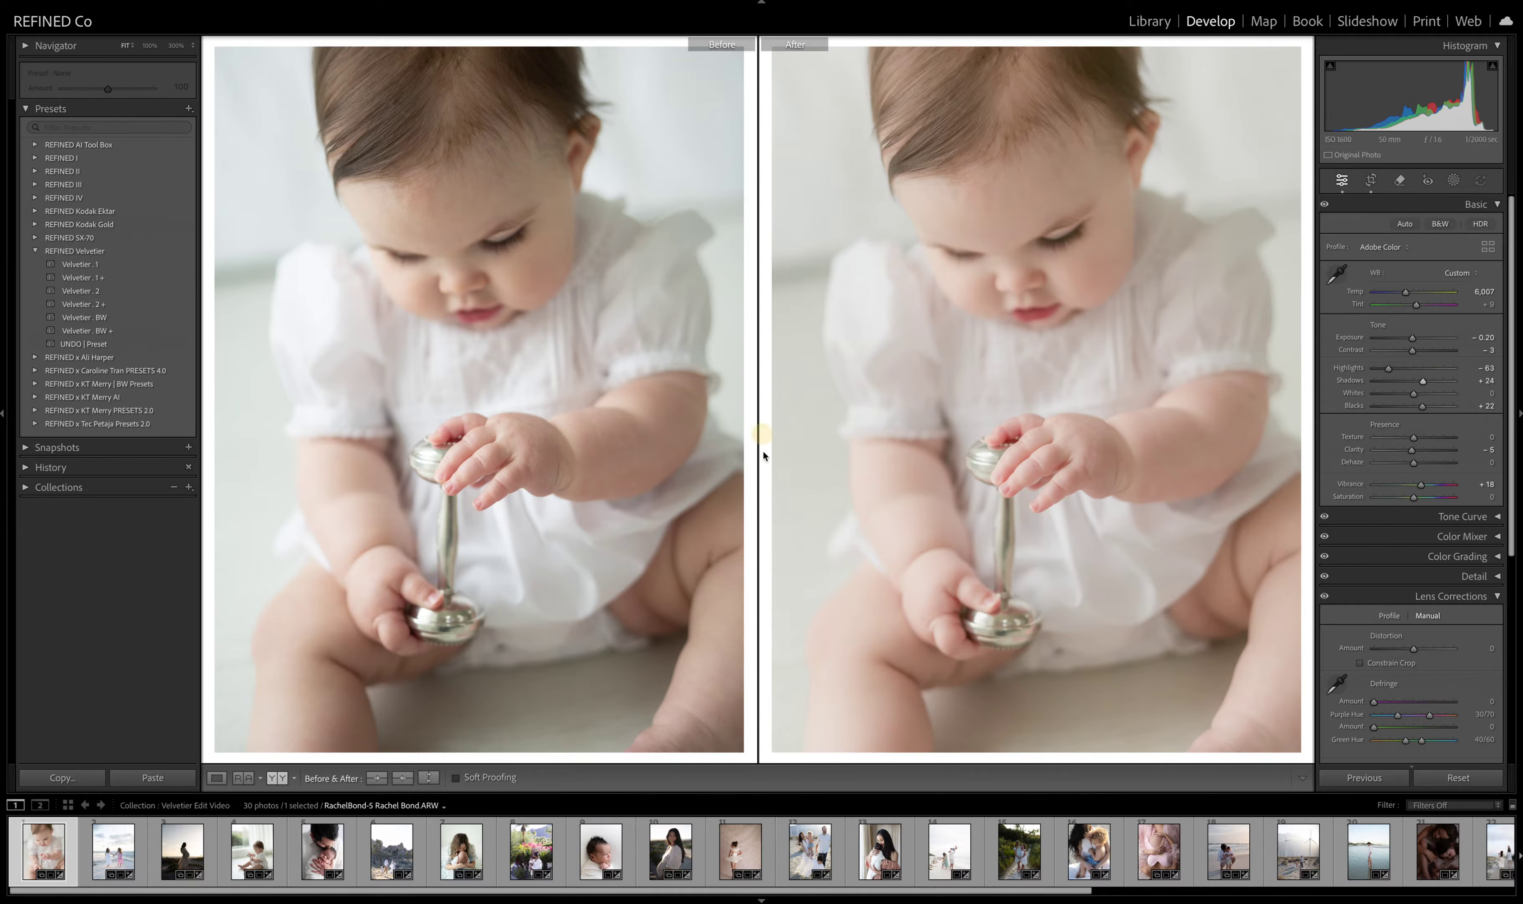
- Try the Velvetier 1, 1+, 2, 2+ and BW presets on the baby photo, ending with Velvetier BW+ applied
click(93, 277)
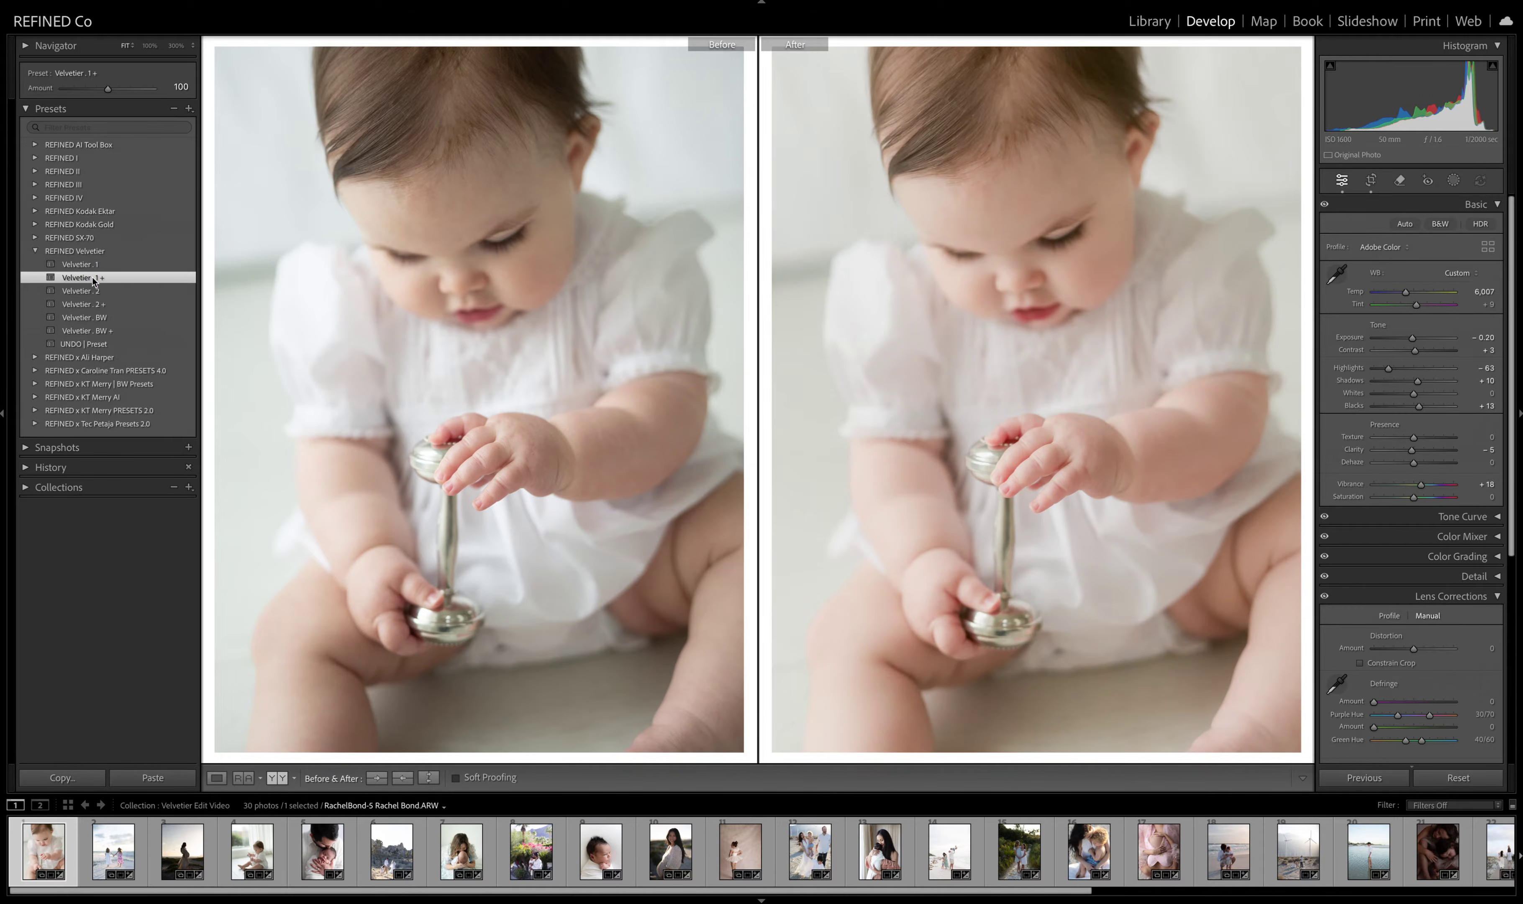
click(81, 265)
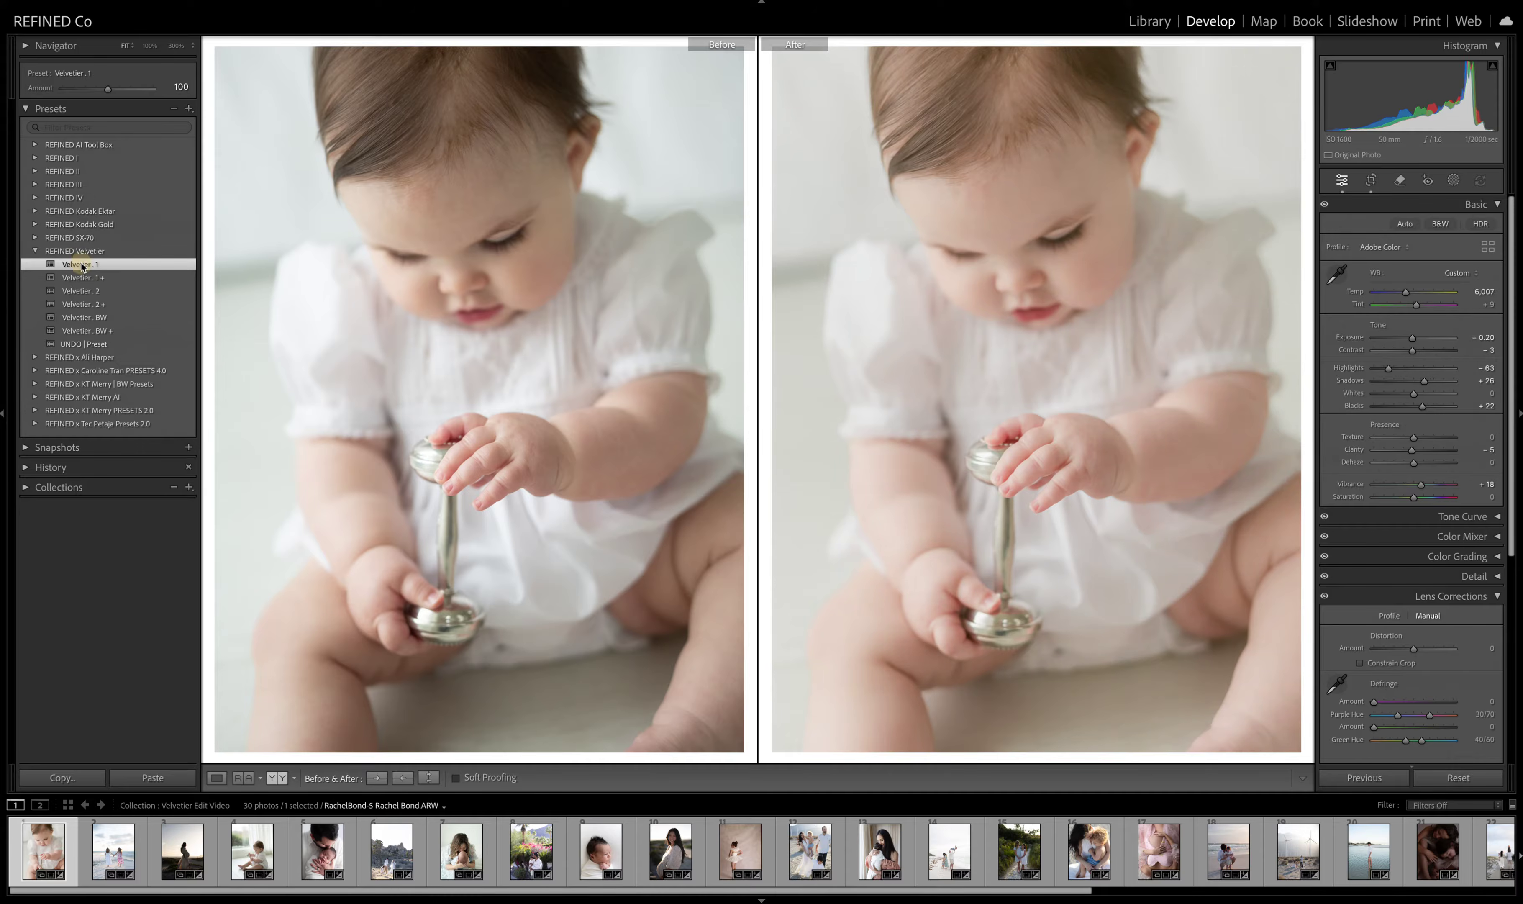
click(81, 277)
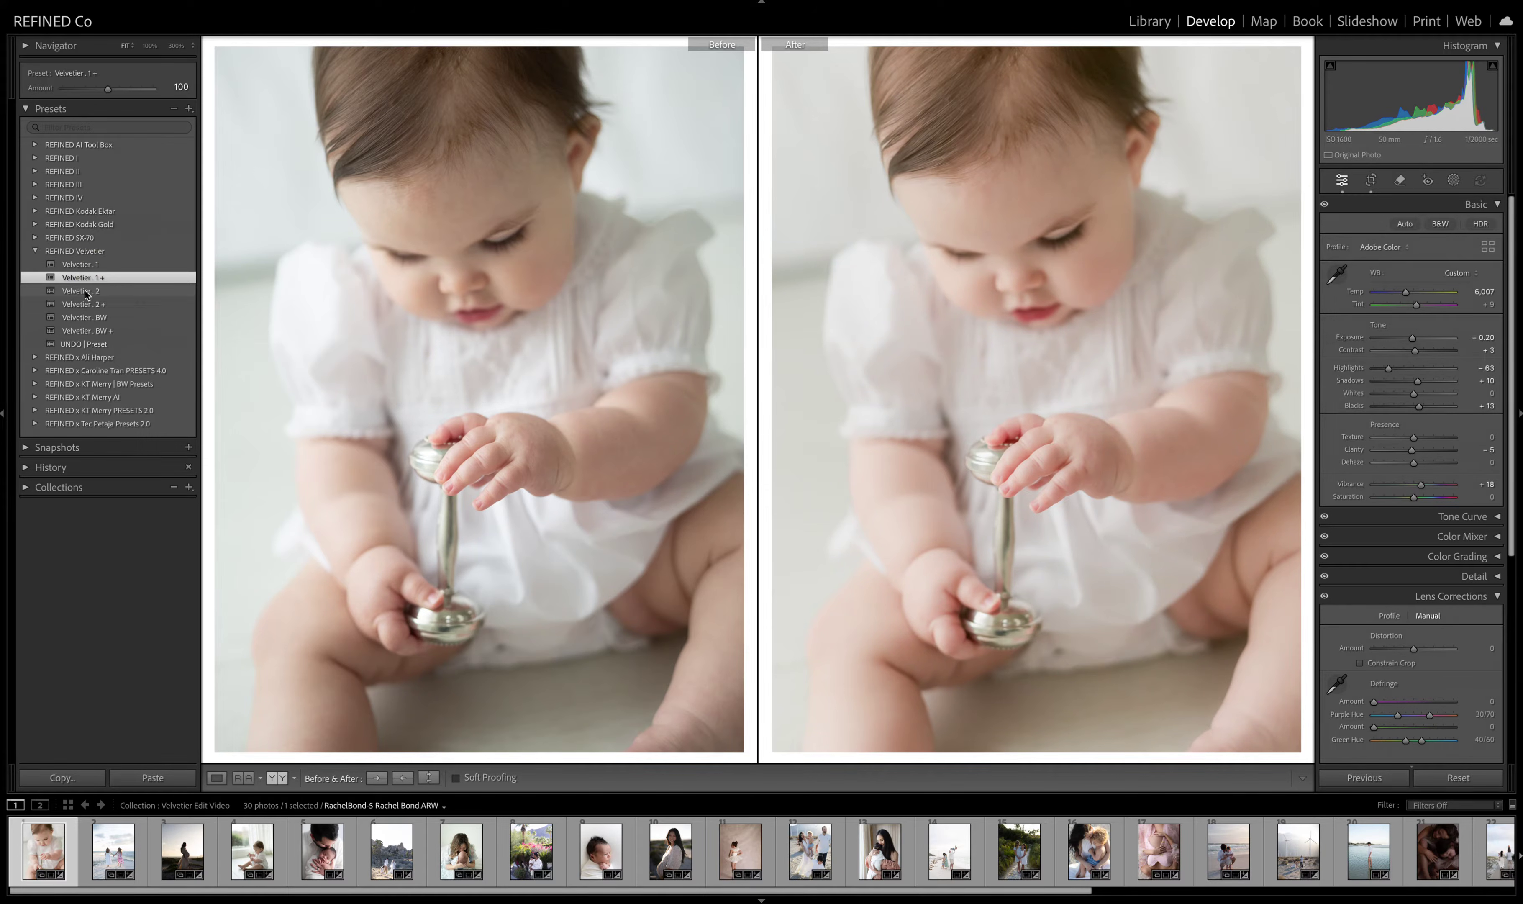
click(84, 291)
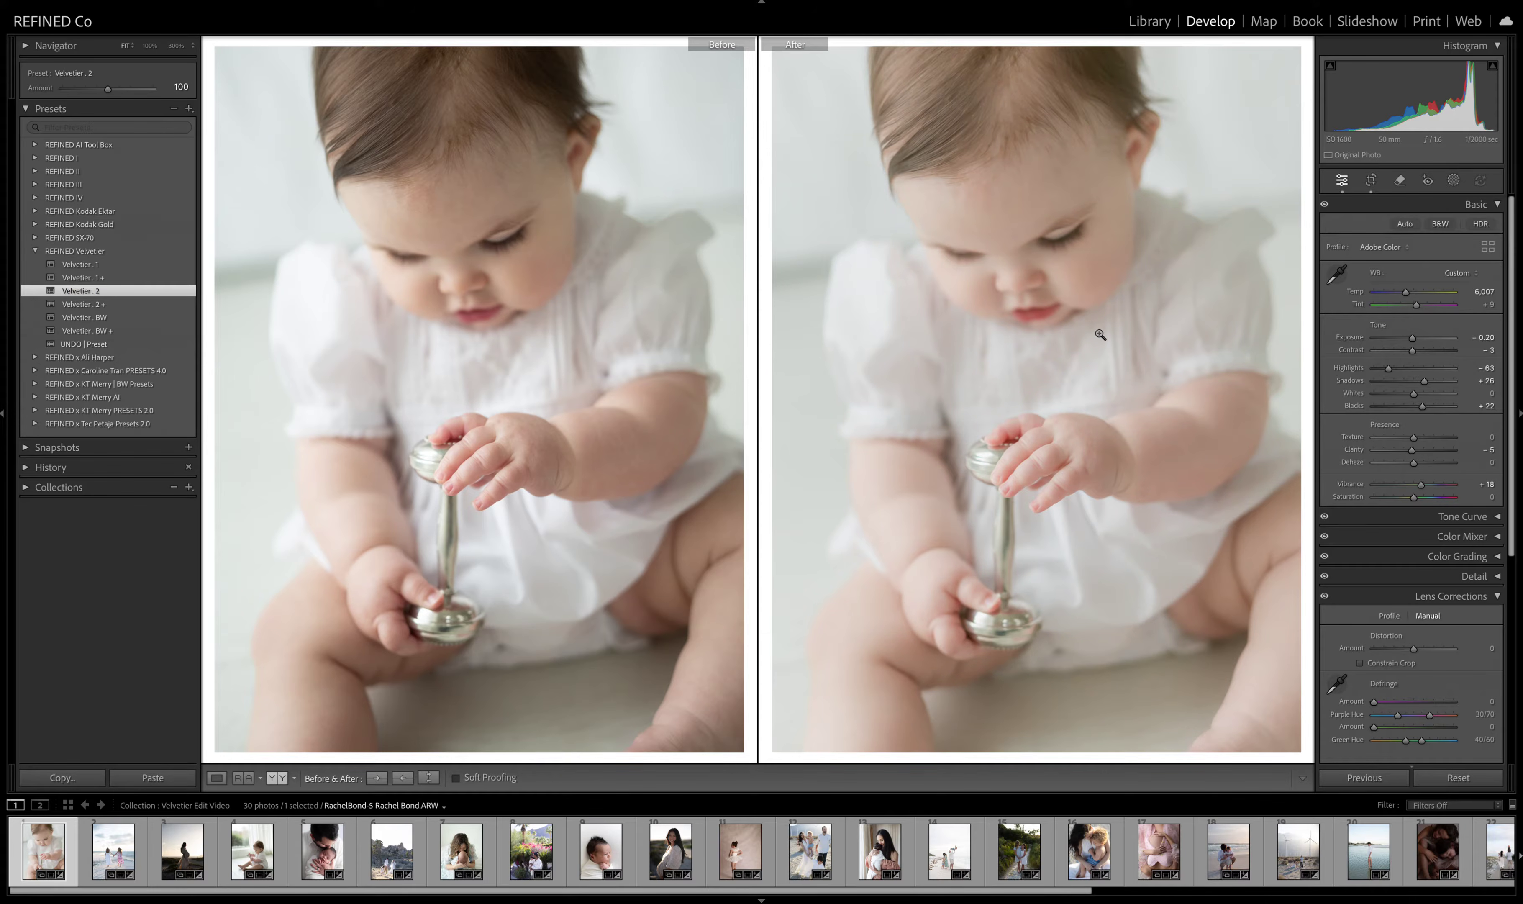
click(83, 304)
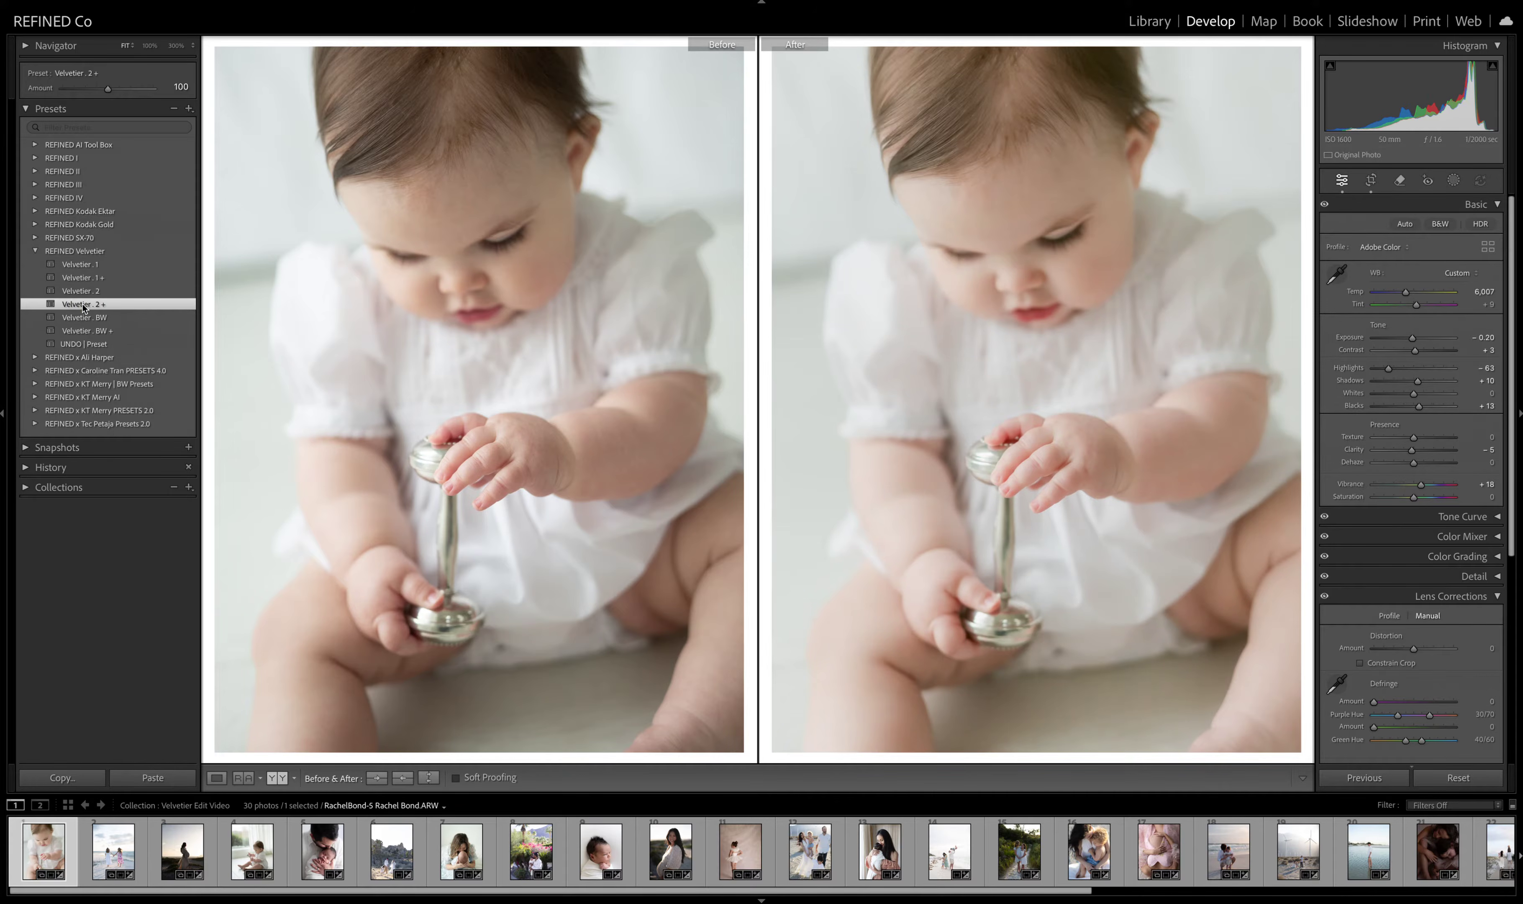
click(82, 318)
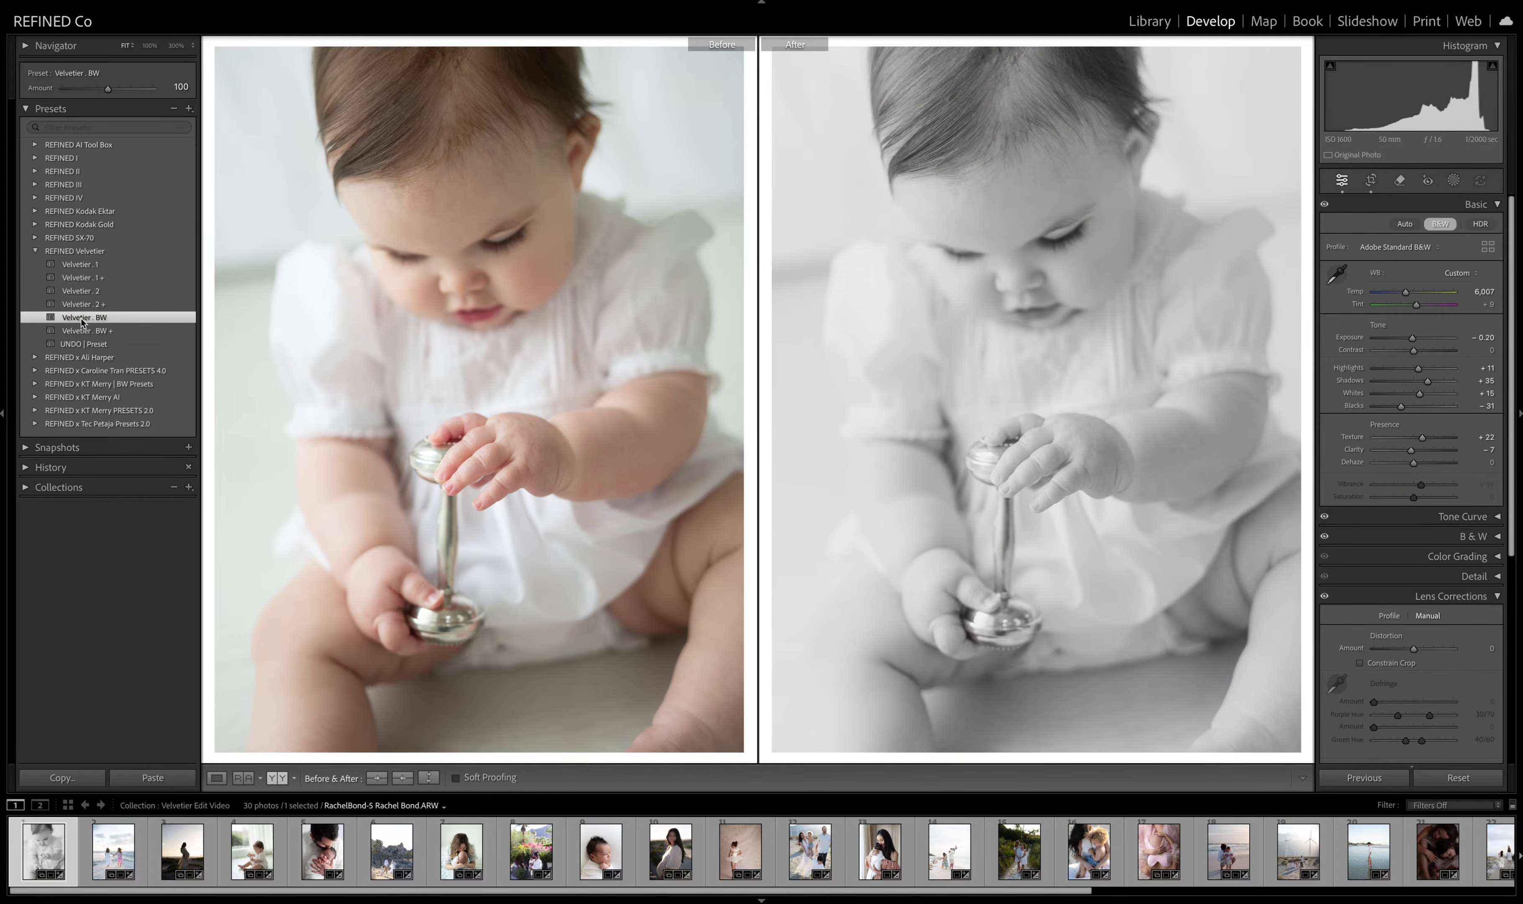
click(90, 332)
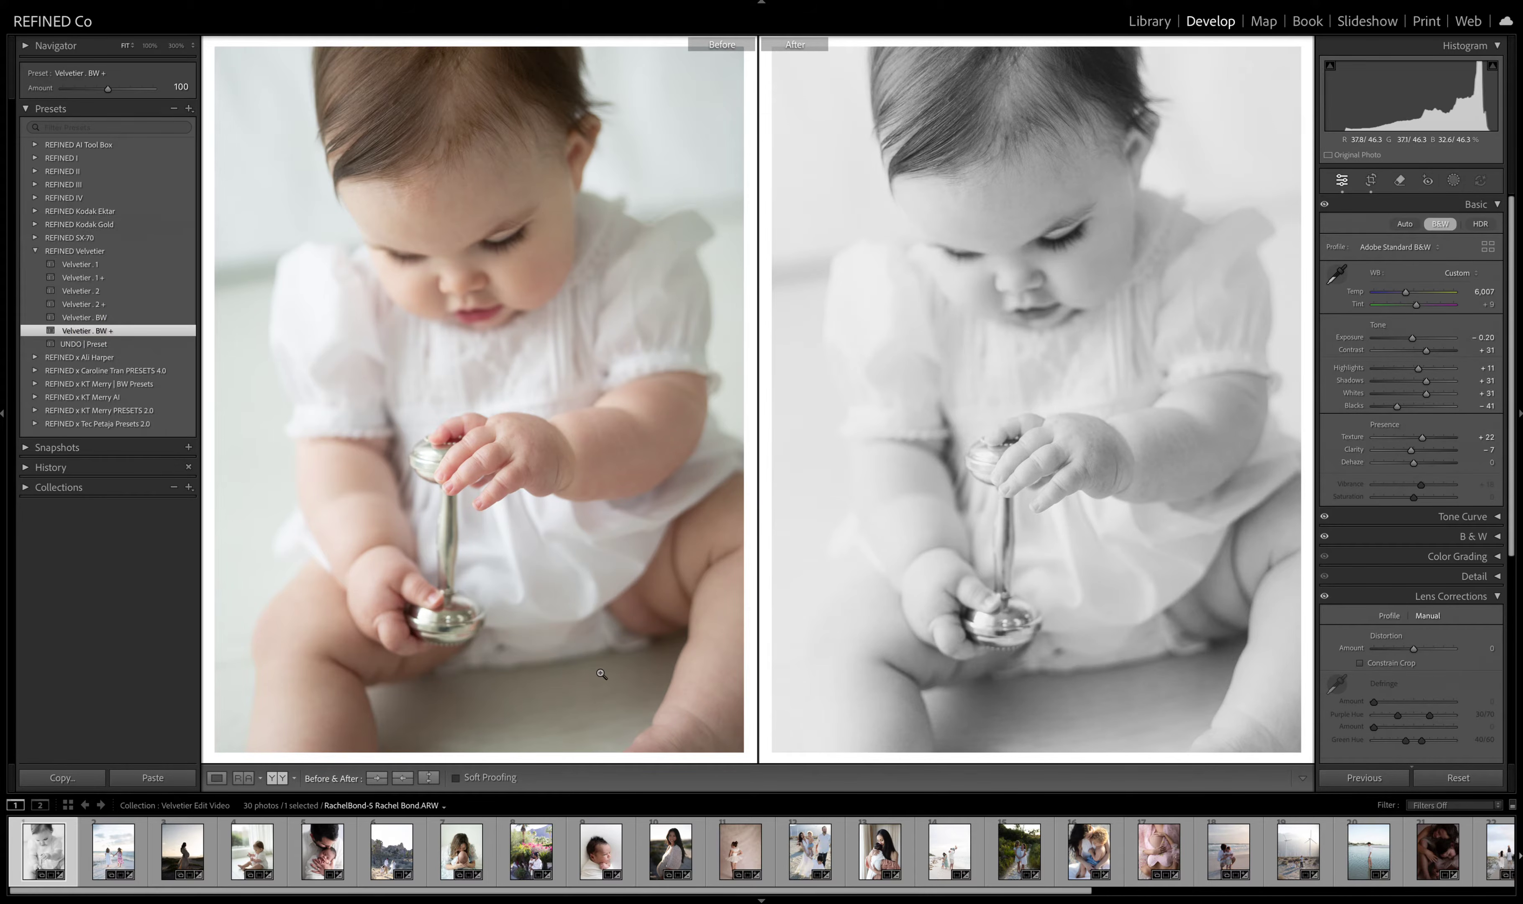
- Slightly straighten the photo of the two girls on the beach with the crop tool and return to side-by-side Before/After view
click(113, 855)
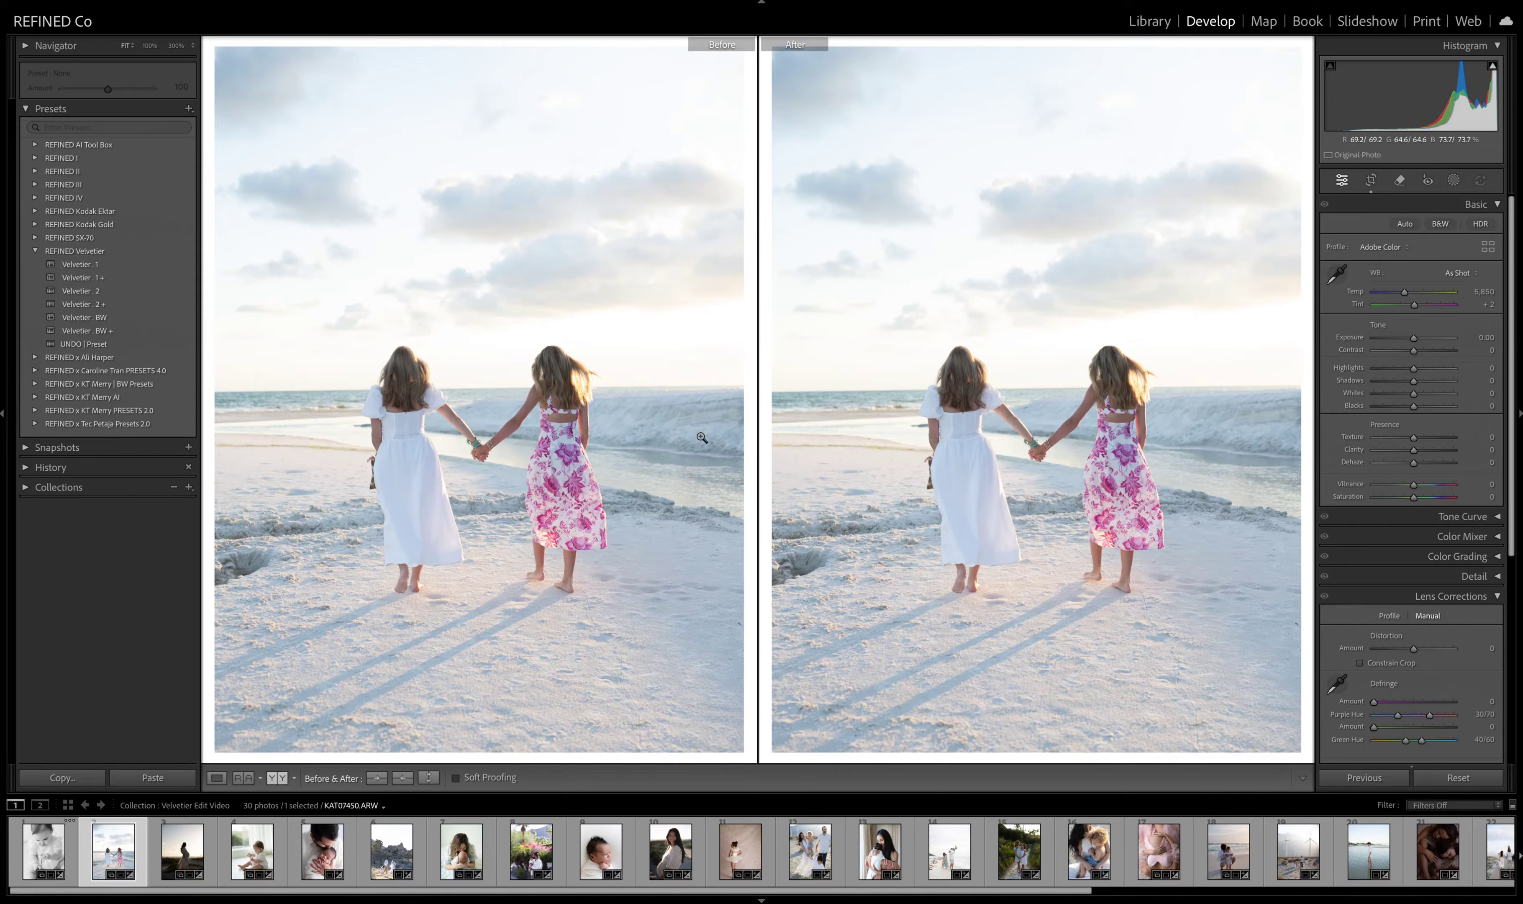
key(r)
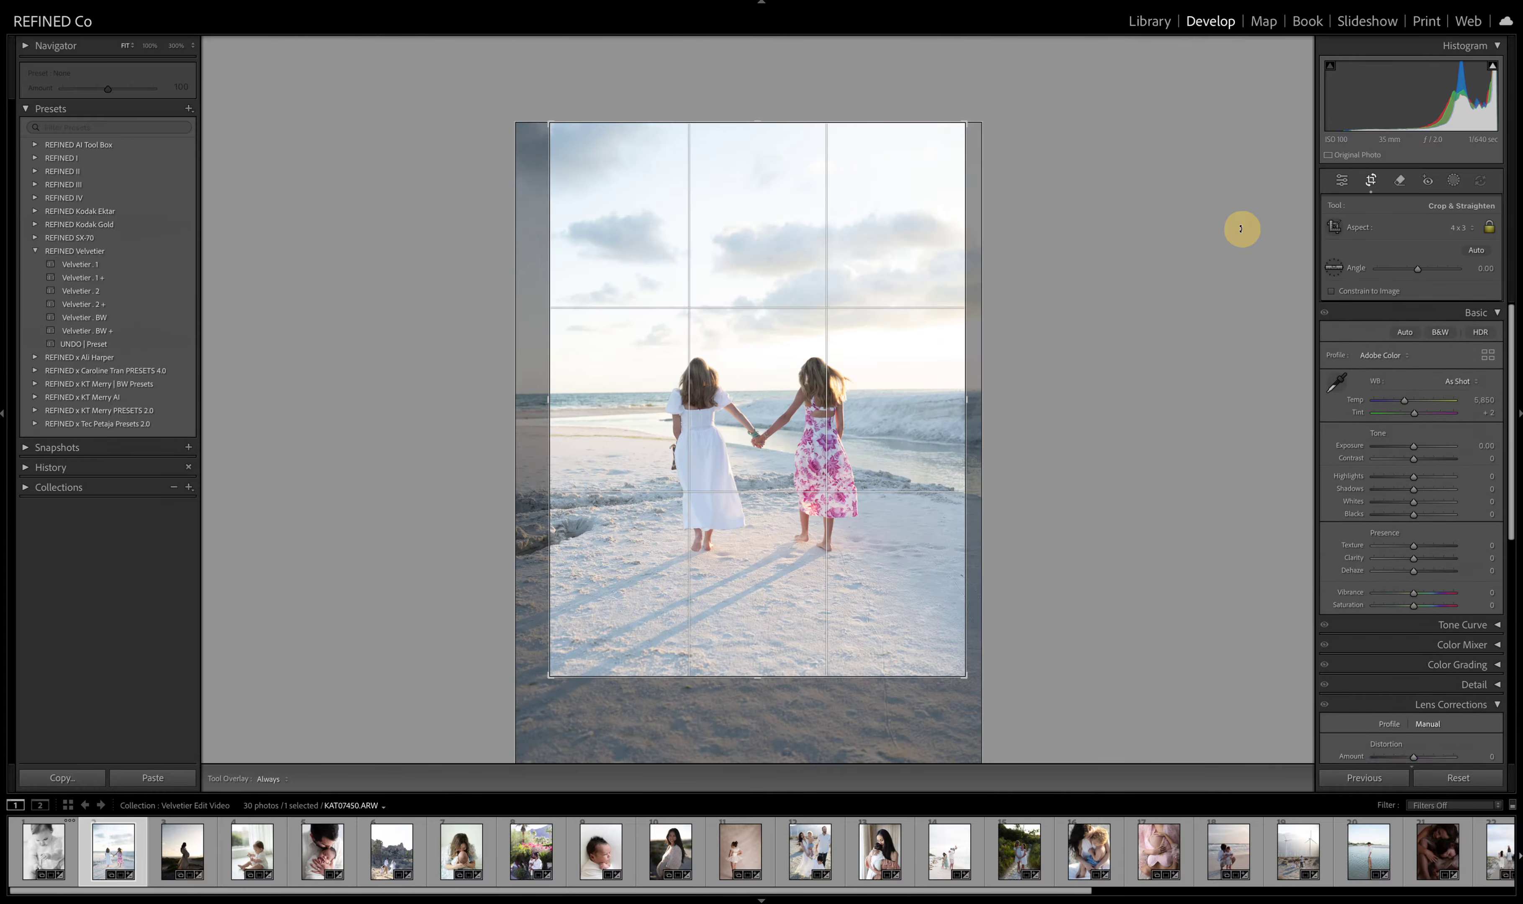
drag(1240, 228, 1234, 241)
key(Return)
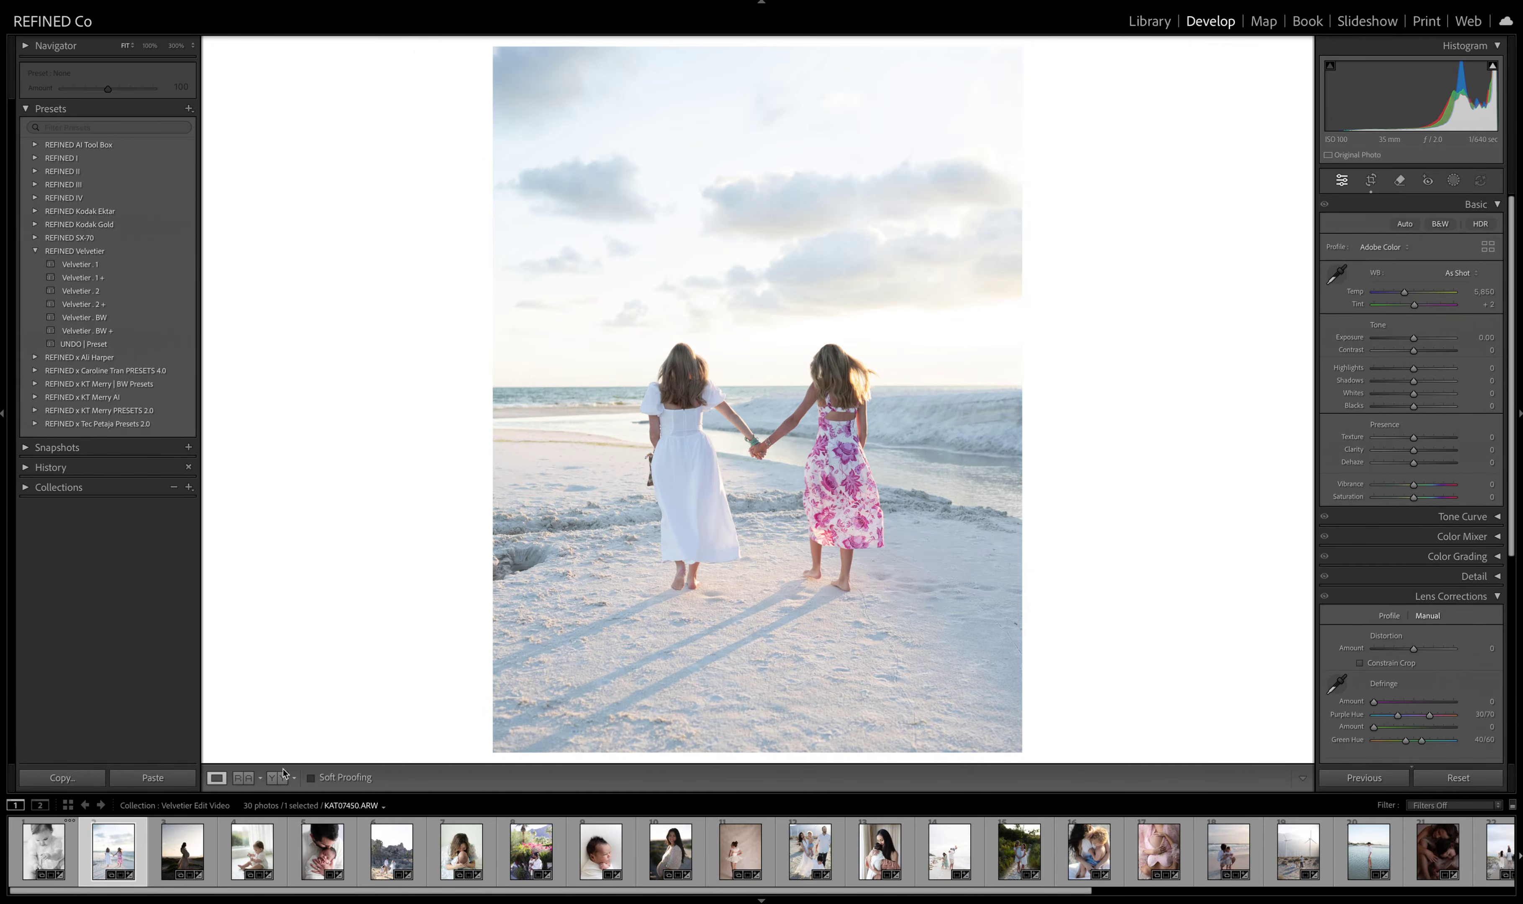
click(284, 774)
- Set the beach photo's white balance to Auto, and adjust Exposure to -0.75 and Temp to 7,464
click(1454, 276)
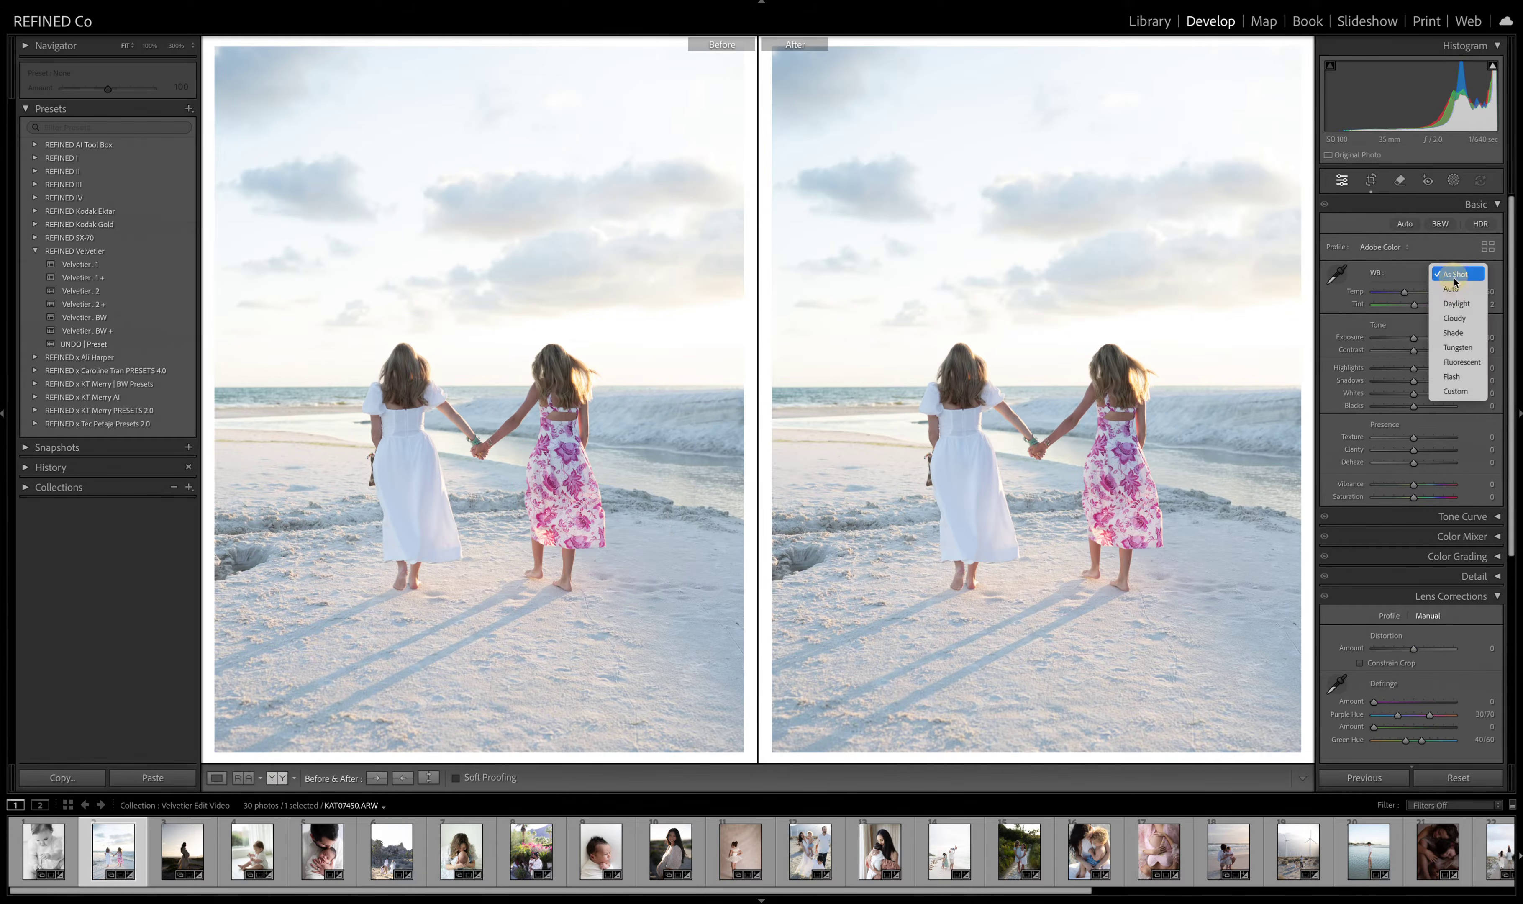
click(1451, 288)
drag(1414, 338, 1418, 295)
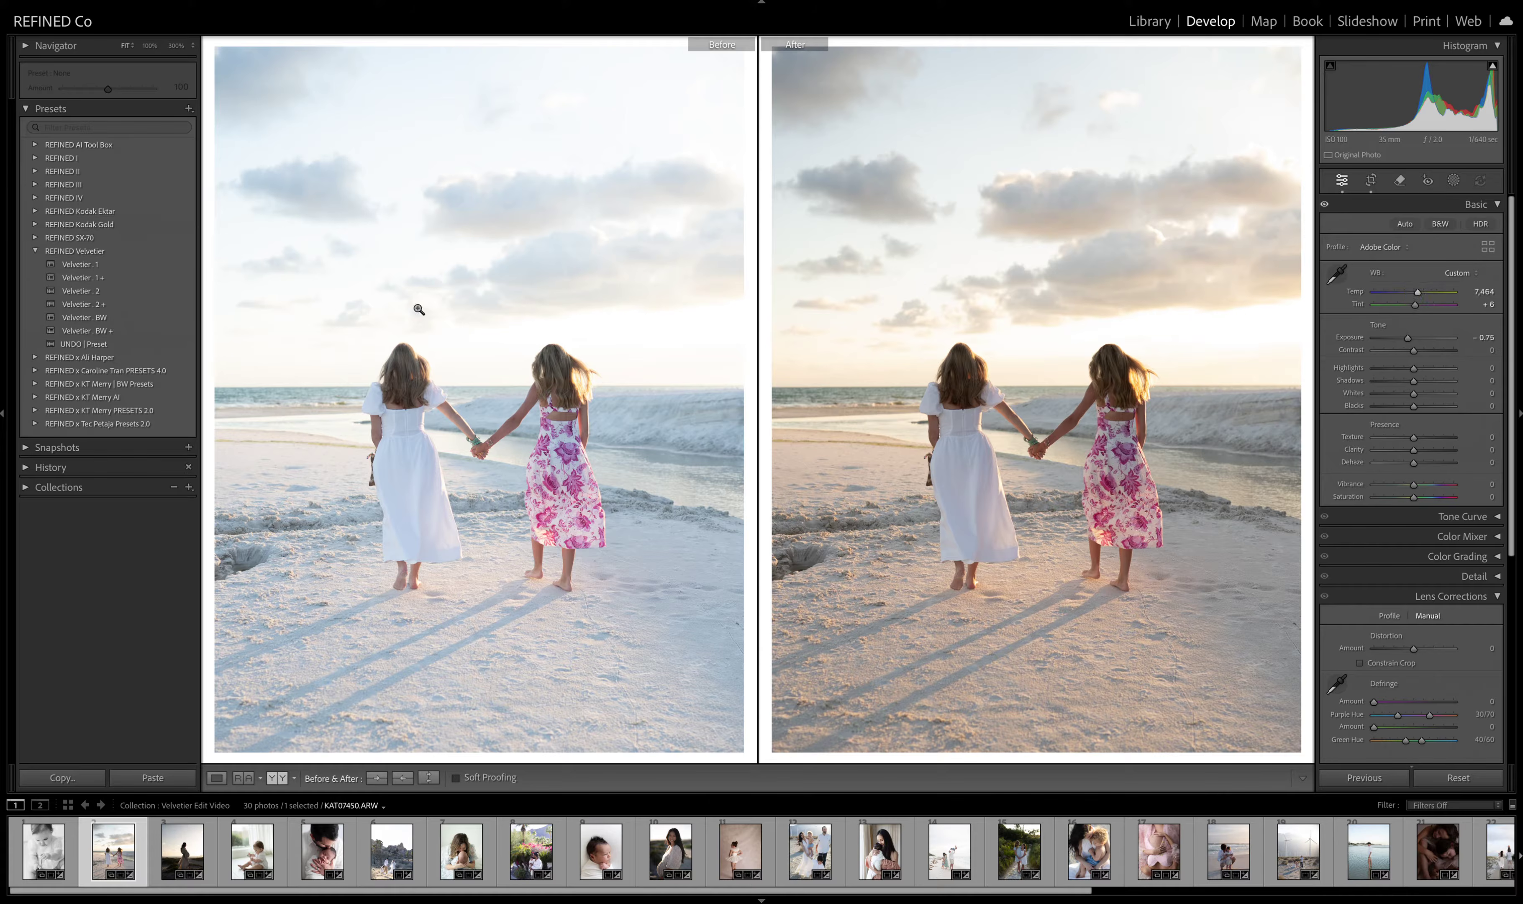
- Apply the Velvetier 1 preset to the beach photo and set Exposure to -0.70
click(76, 266)
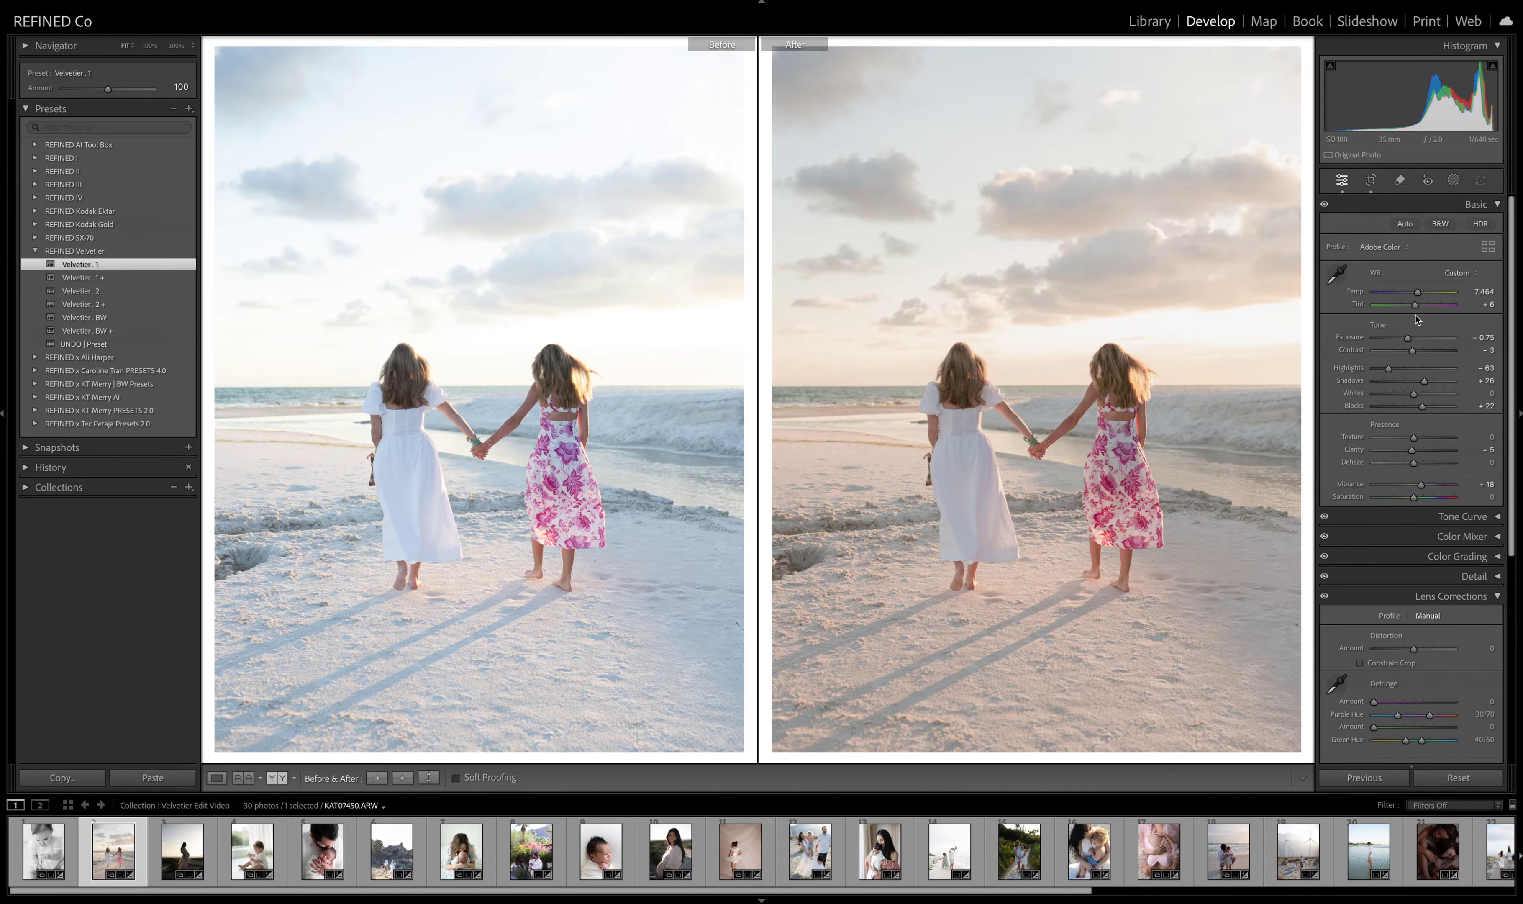
drag(1407, 339, 1407, 342)
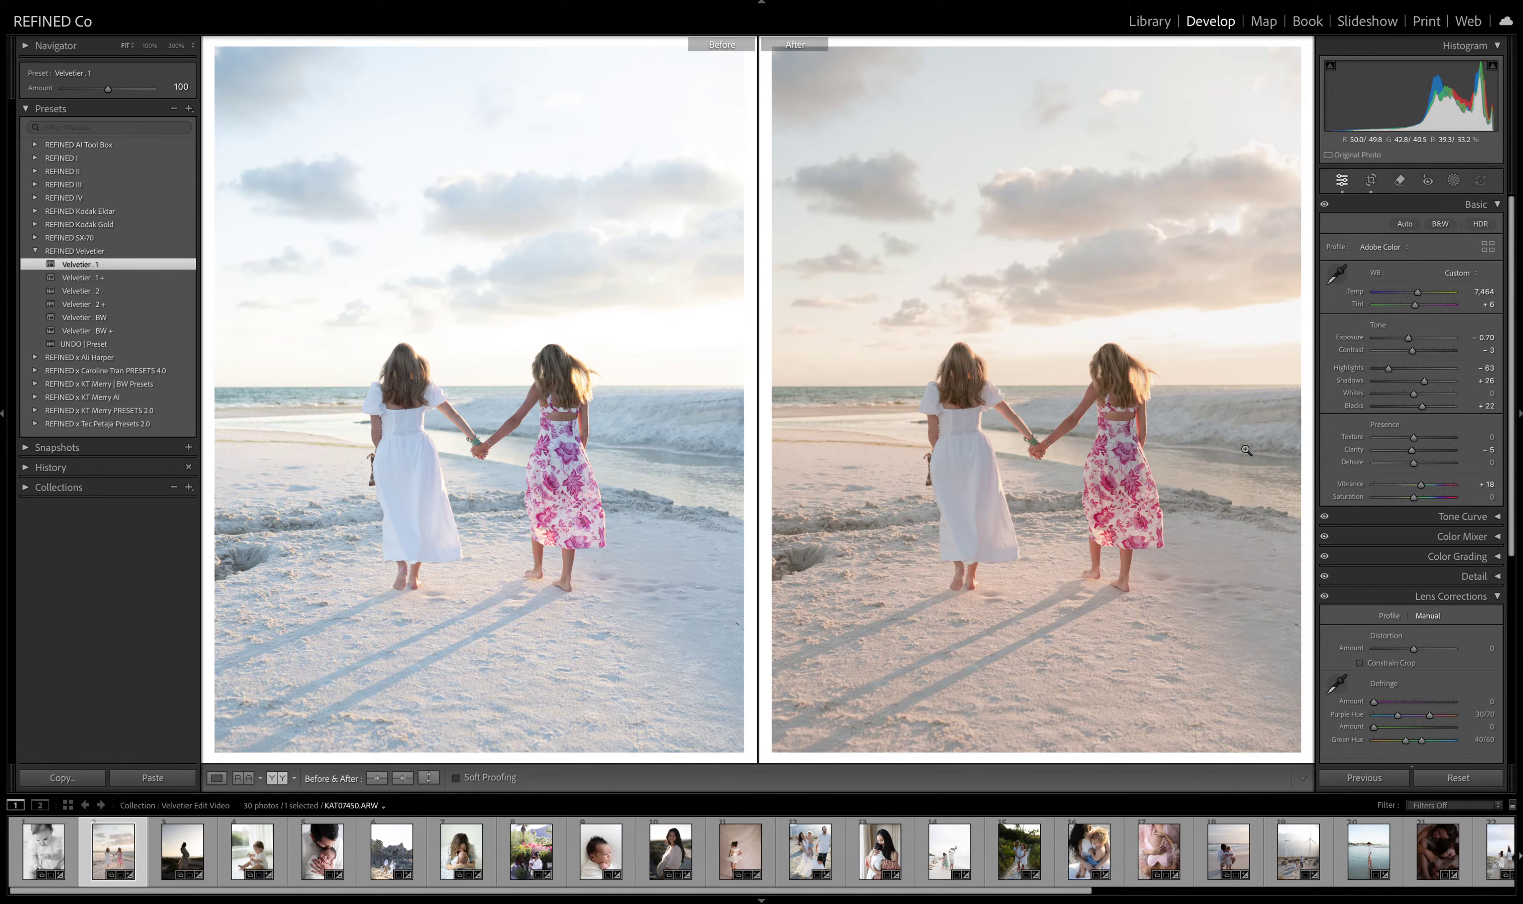
- Try the Velvetier 1+ preset, undo it, and copy the After settings to the Before image for comparison
click(91, 277)
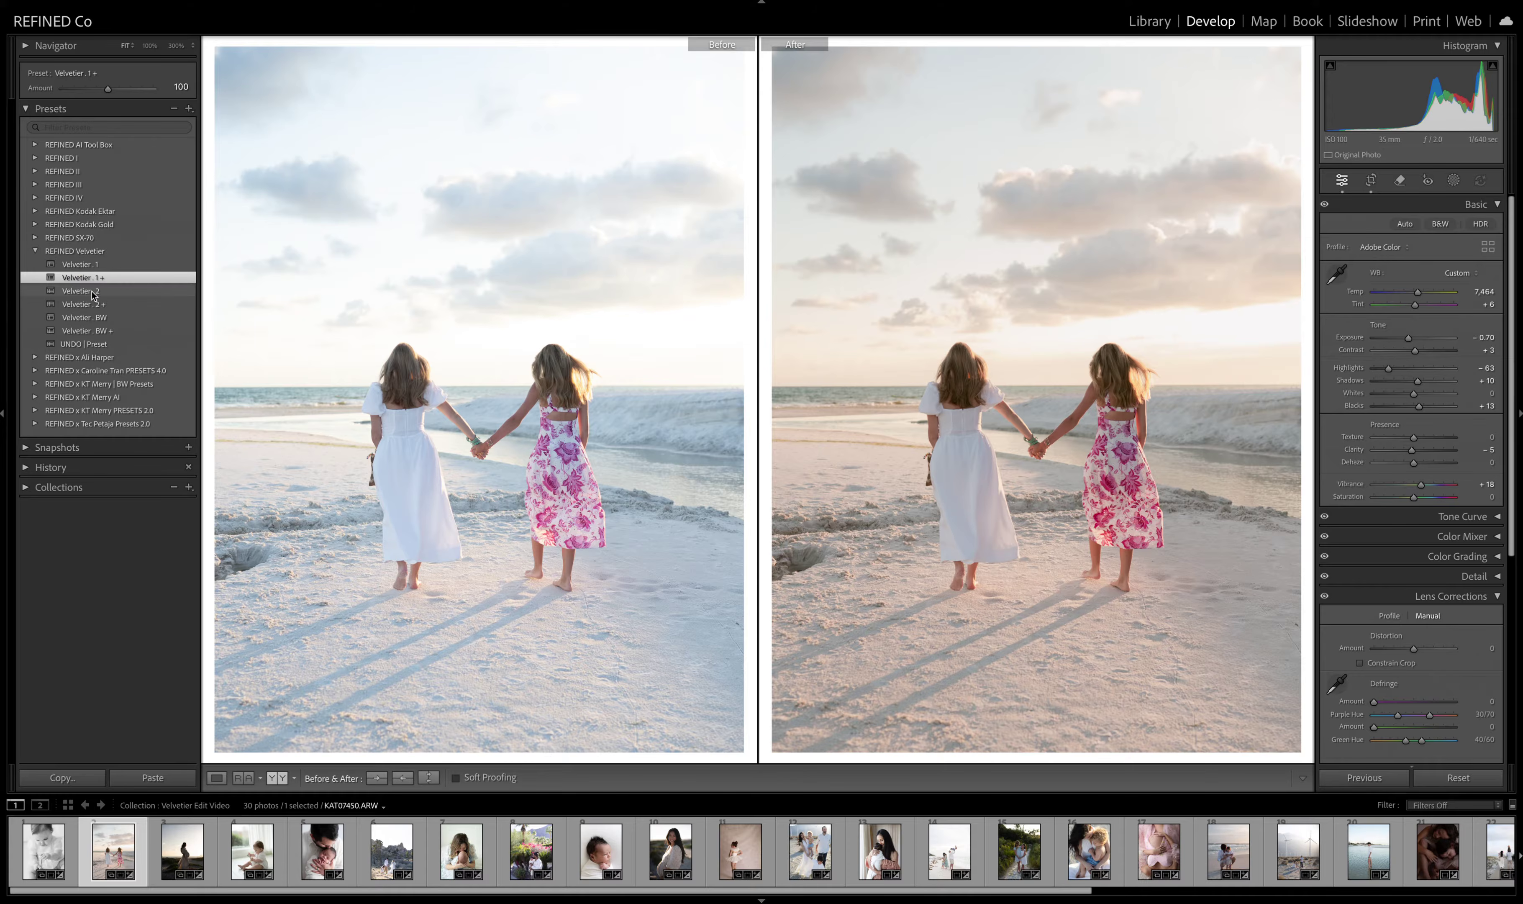
key(ctrl+z)
click(402, 778)
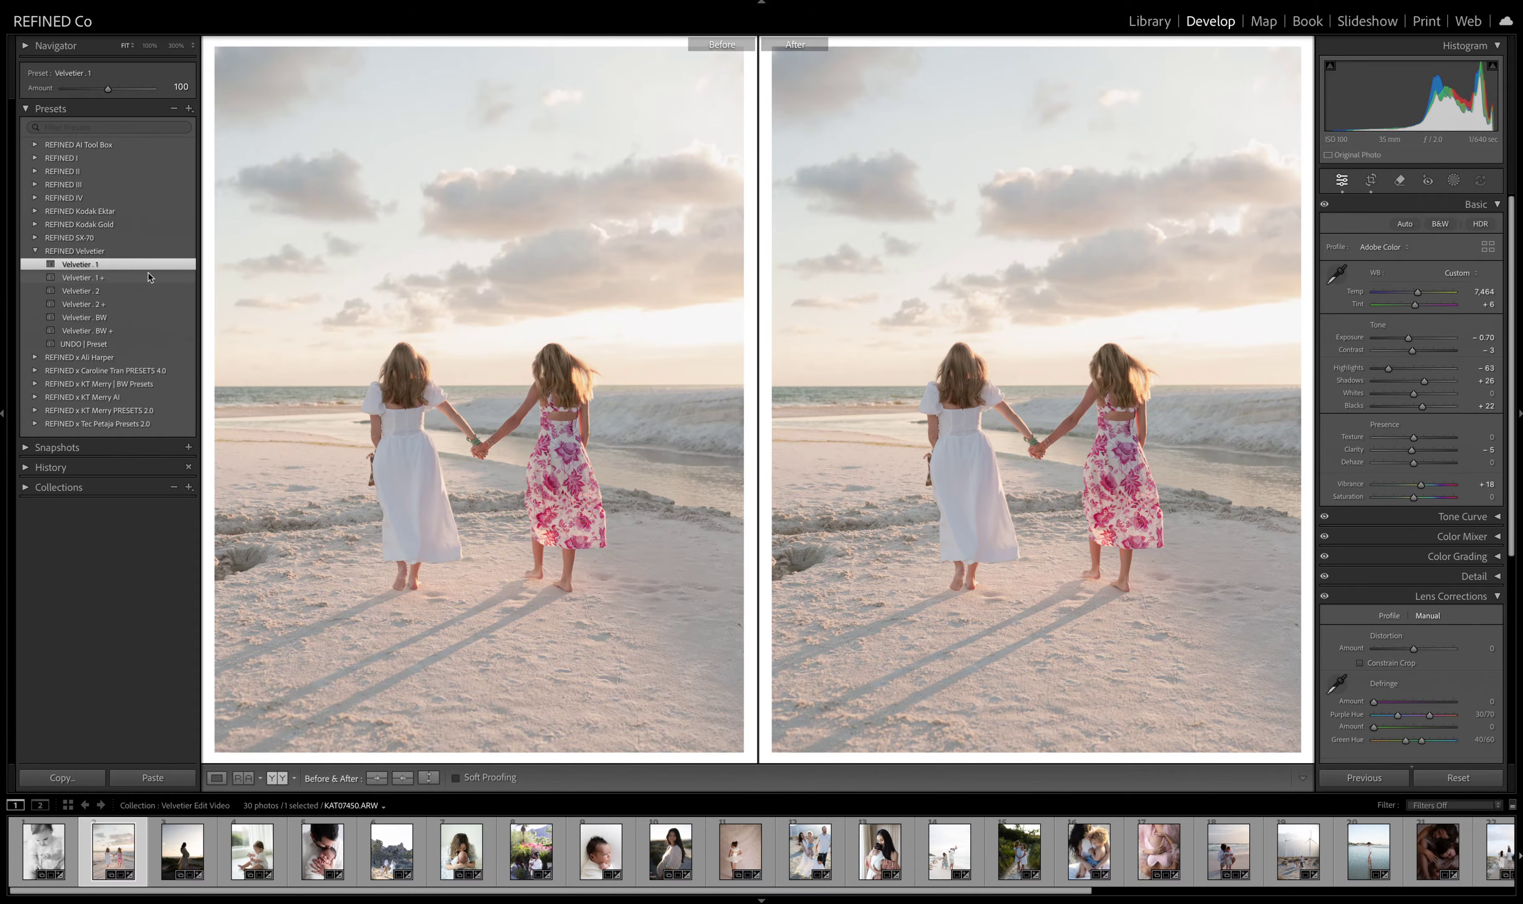
- Try the Velvetier 2 and 2+ presets on the beach photo, ending with Velvetier BW+ applied
click(96, 291)
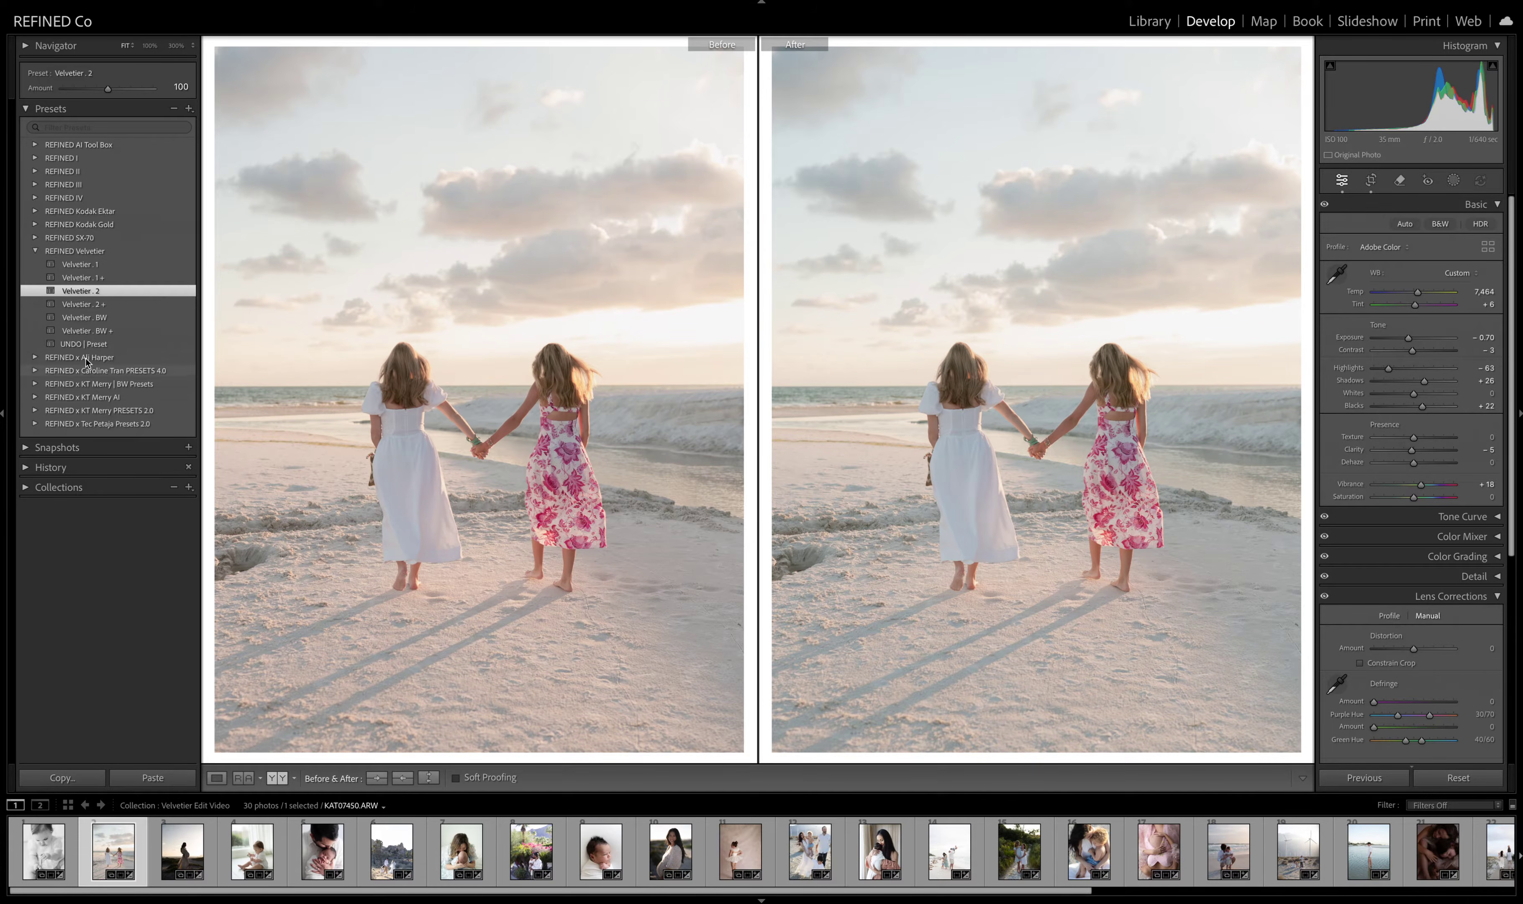
click(97, 317)
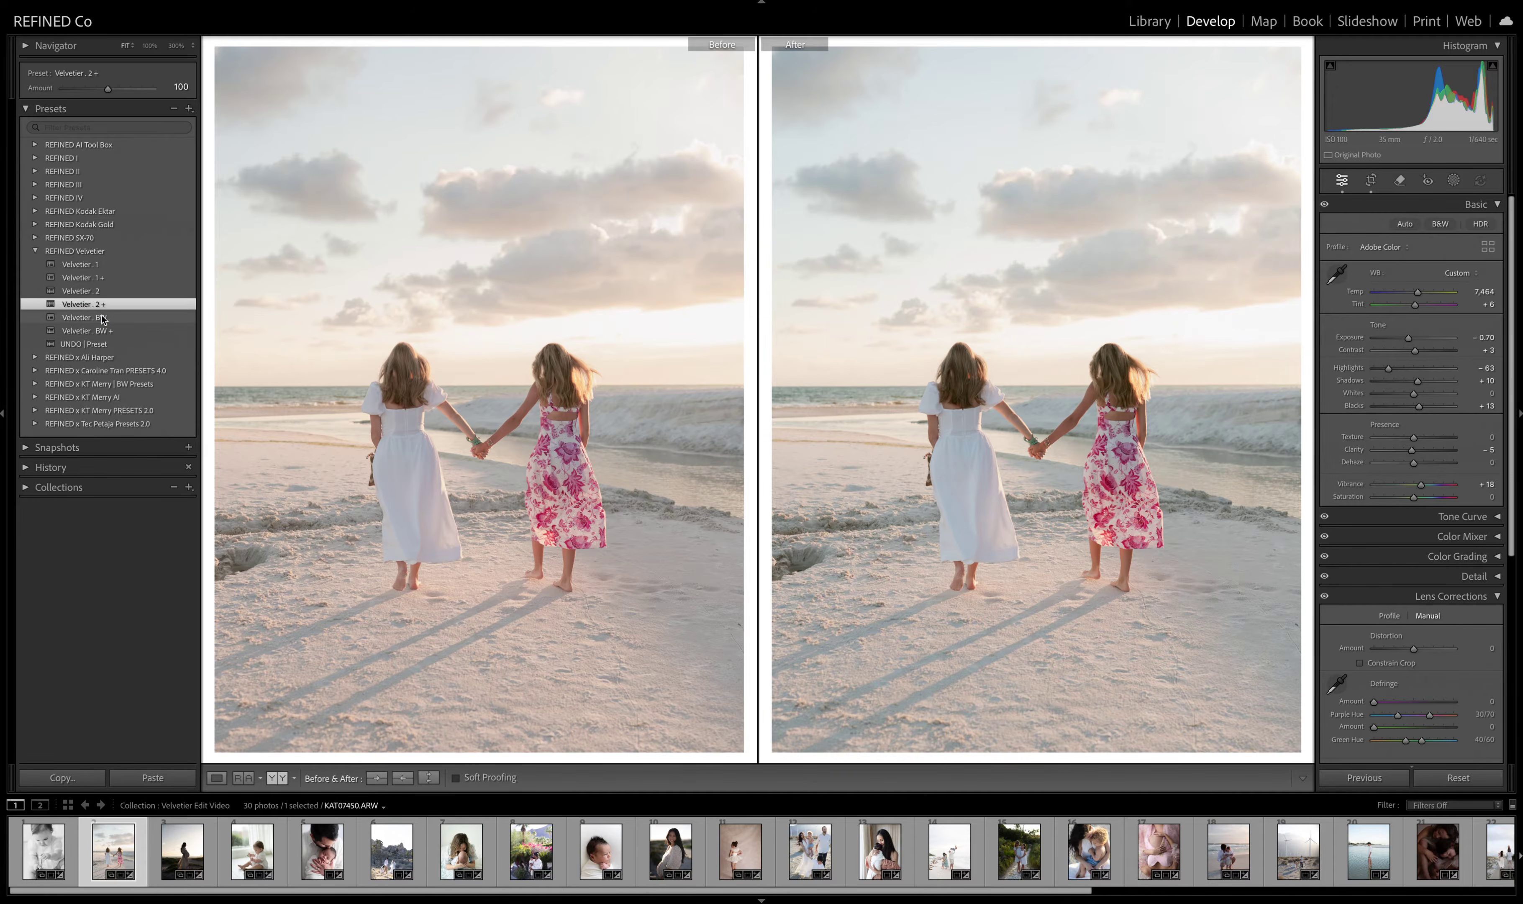
click(106, 332)
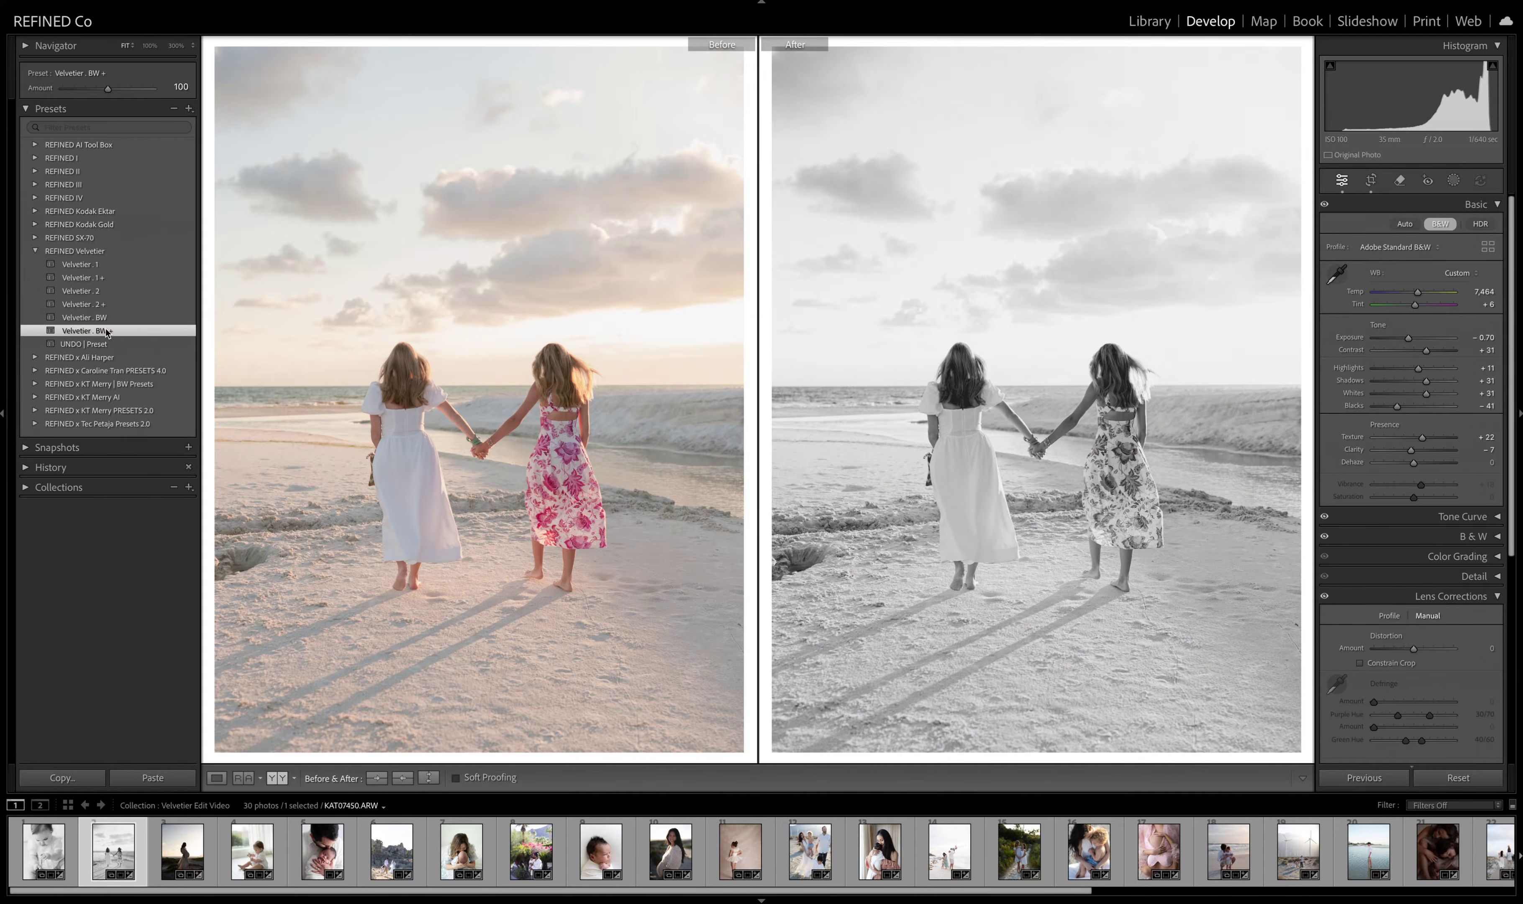
- Slightly straighten the backlit maternity photo with the crop tool and return to side-by-side Before/After view
click(182, 850)
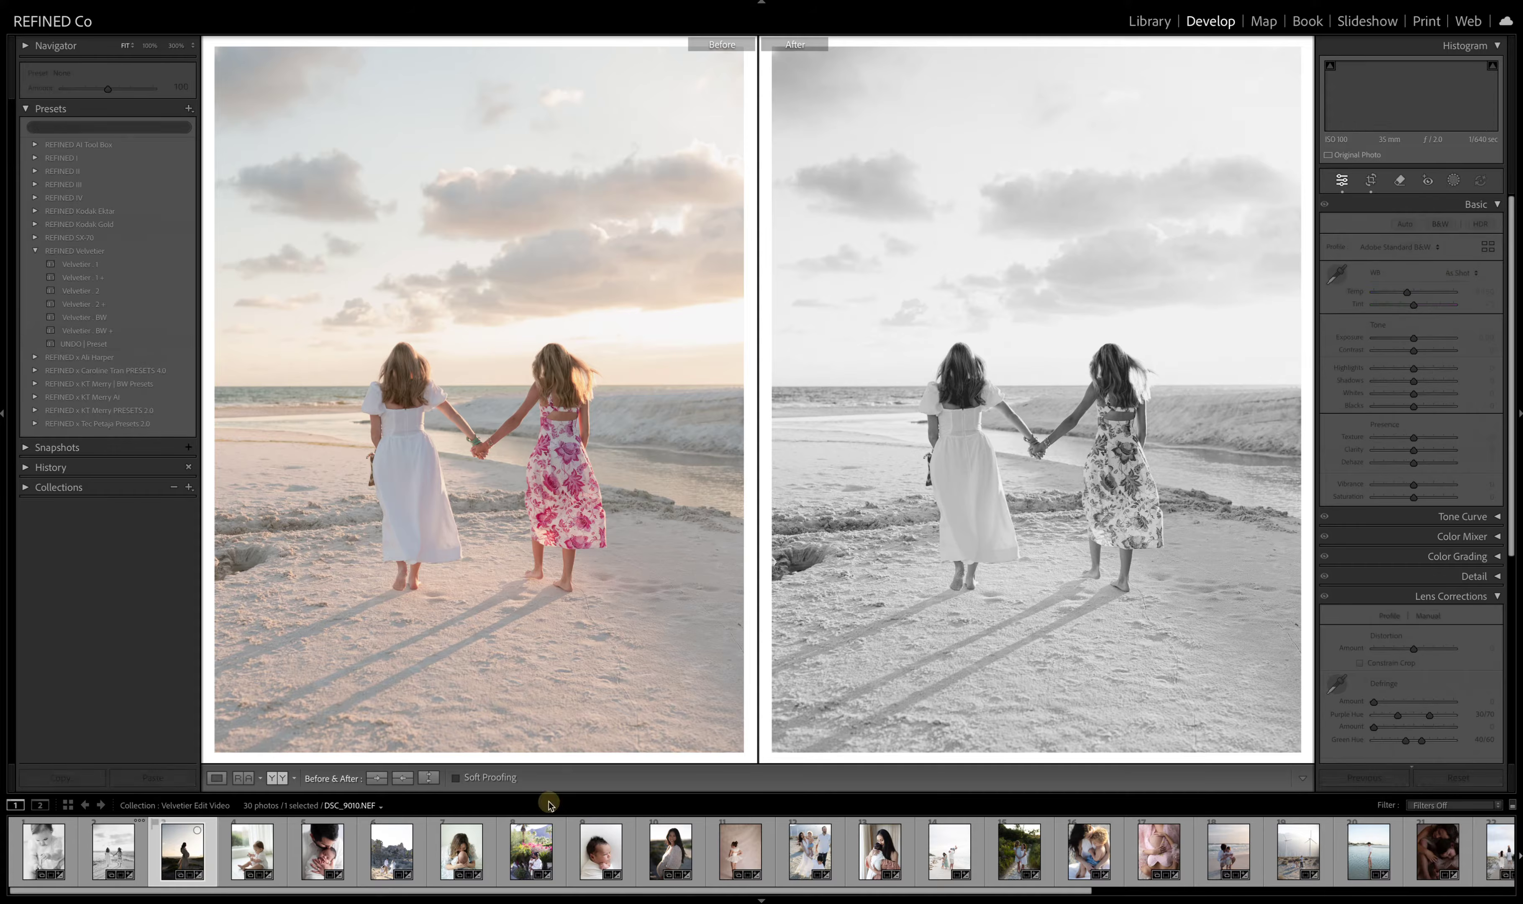
click(1370, 180)
drag(1244, 233, 1245, 241)
key(Return)
click(285, 780)
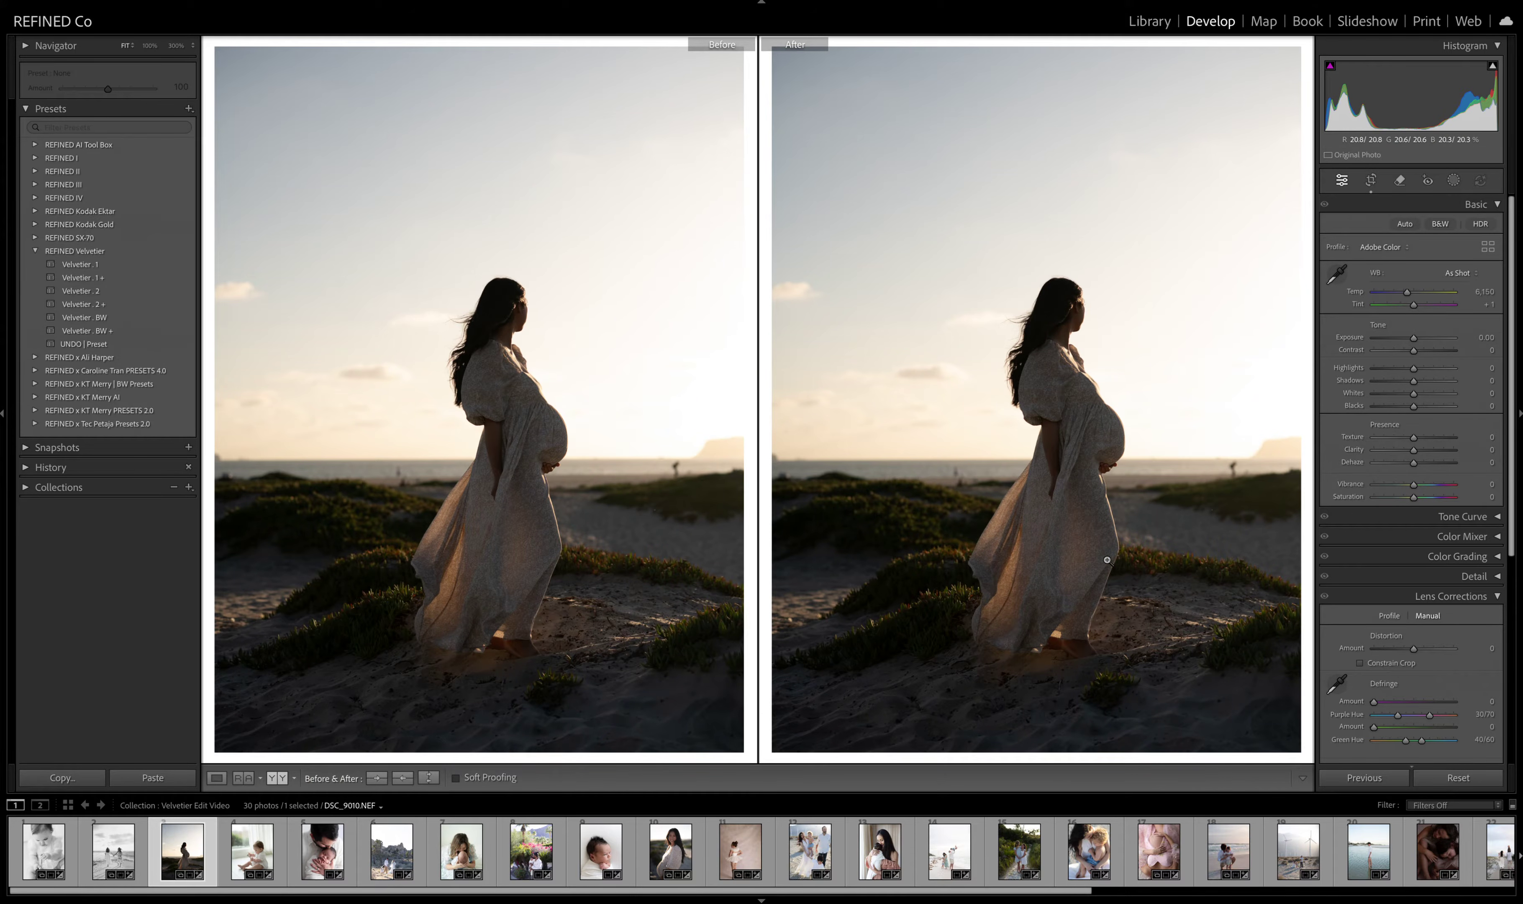
- Apply Velvetier 1 to the maternity photo and set Exposure to +0.50, Temp to 6,574, Tint to +9 and Shadows to +5
click(88, 270)
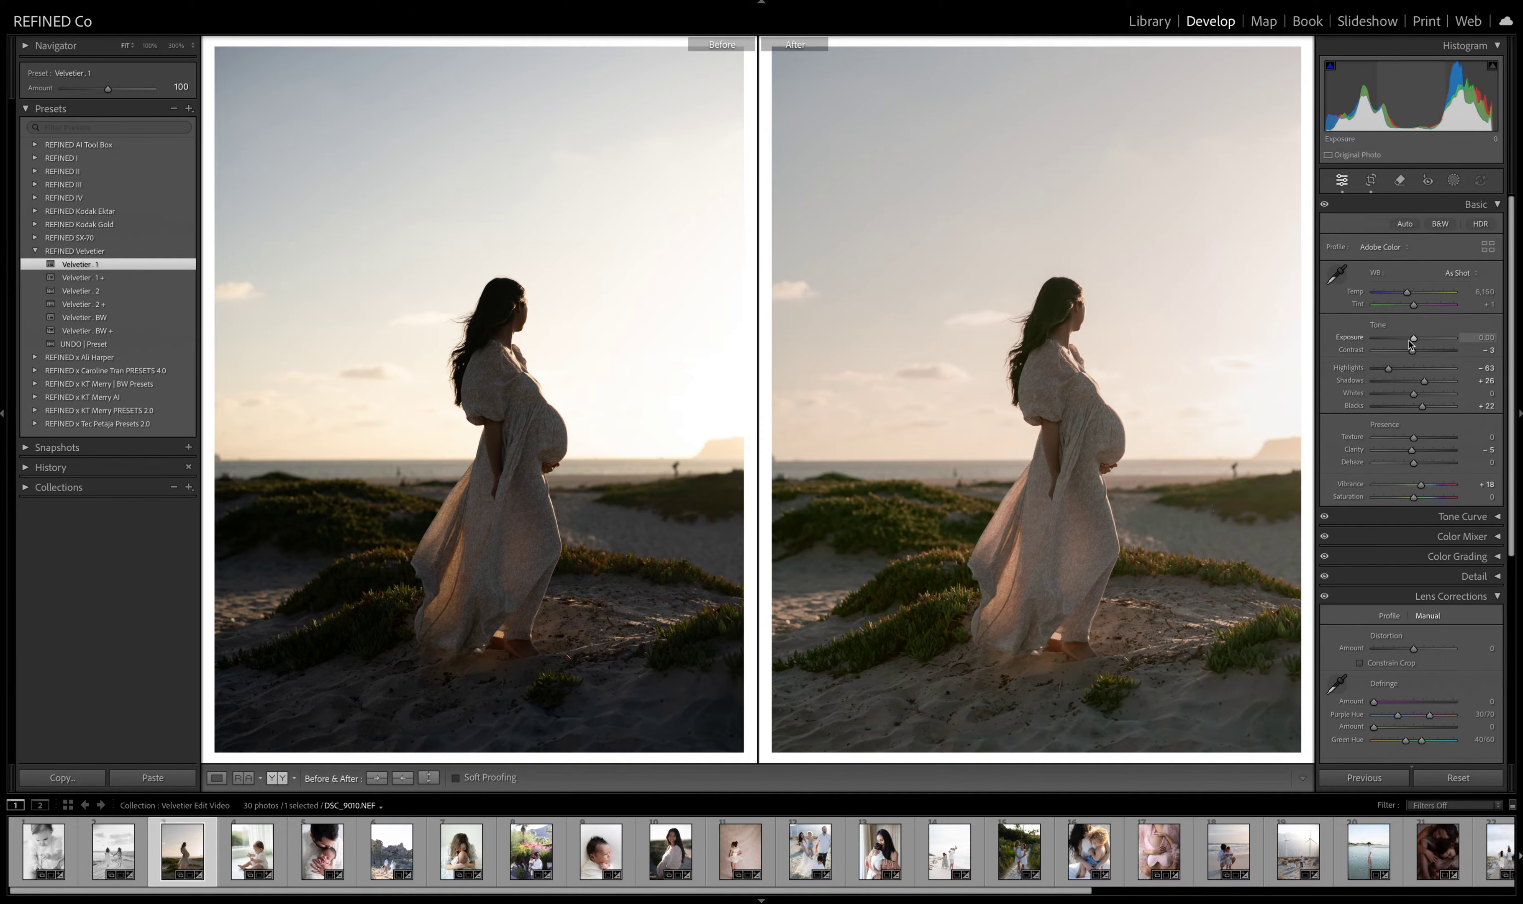
drag(1414, 338, 1409, 389)
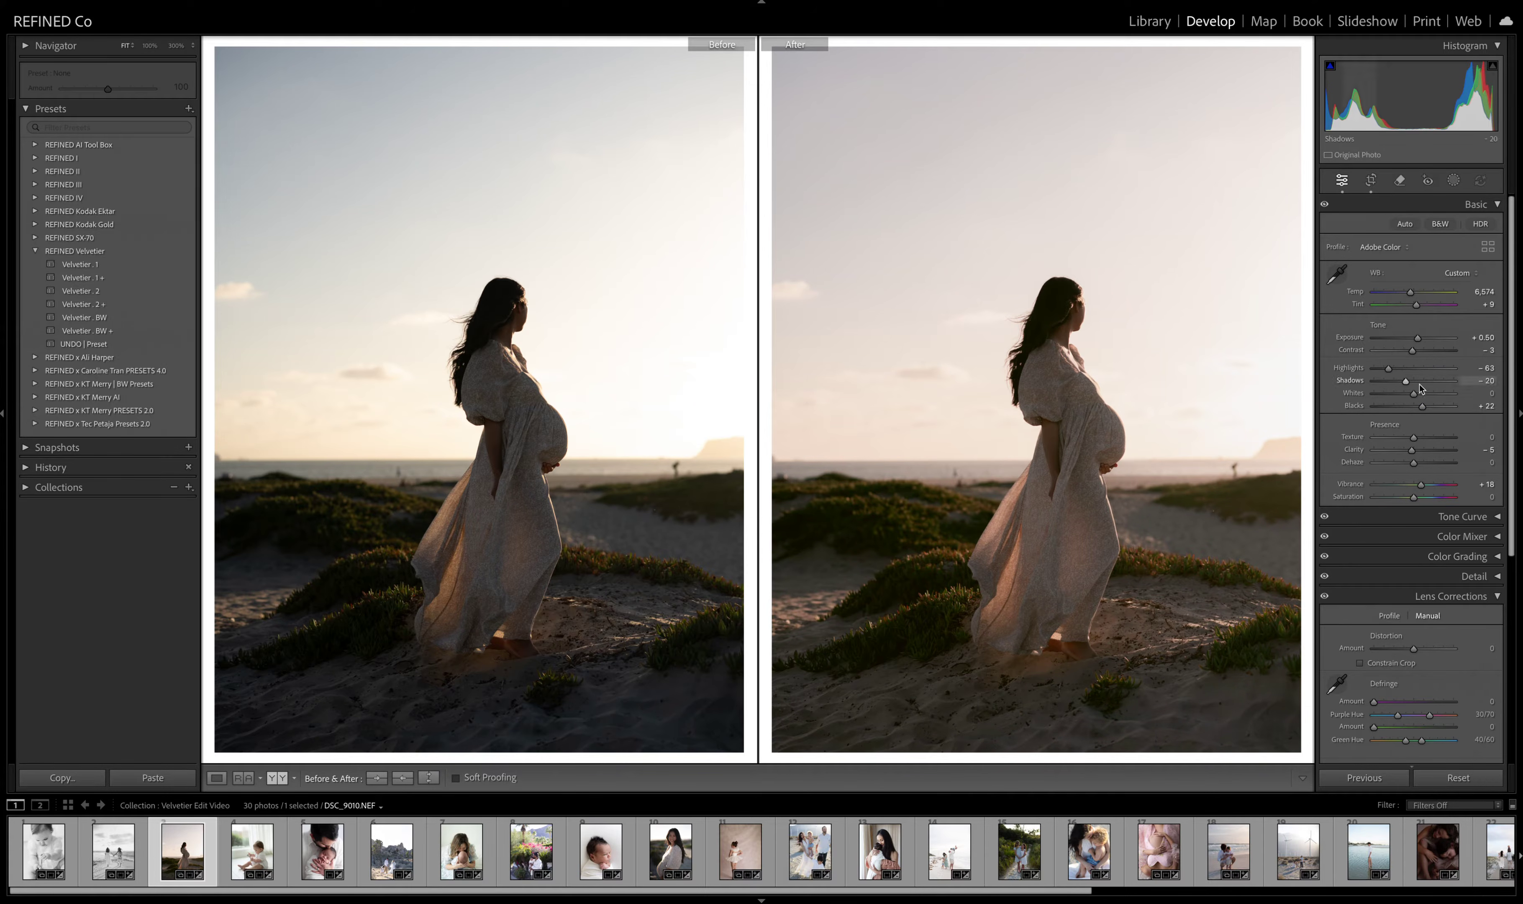
drag(1403, 382, 1421, 366)
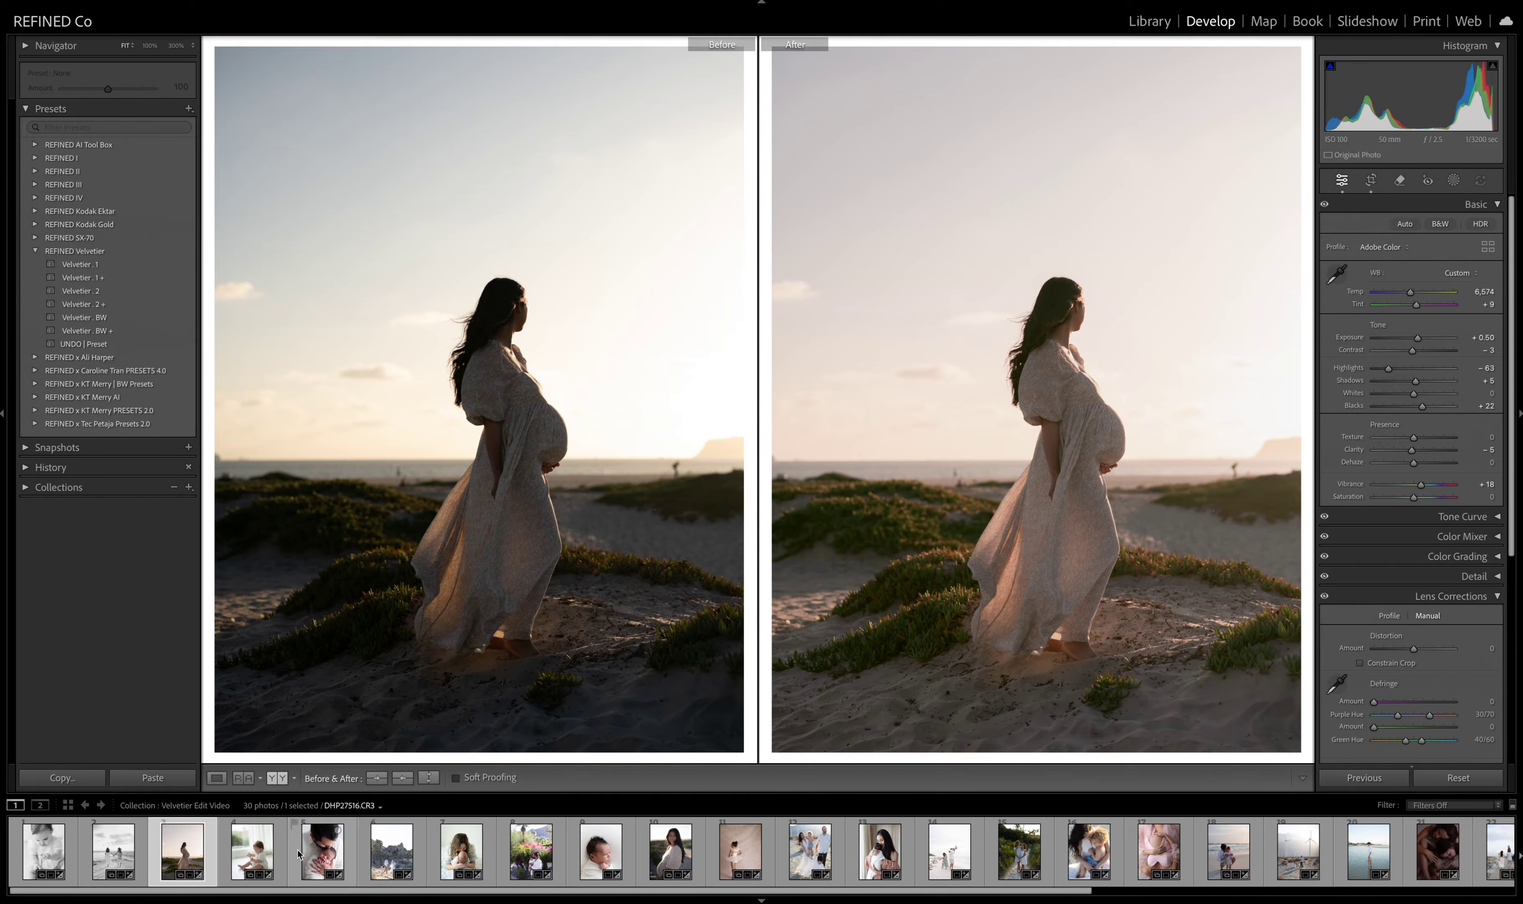
- On the photo of the baby sitting by the window, set the white balance to Auto and lower Temp to 6,258
click(232, 856)
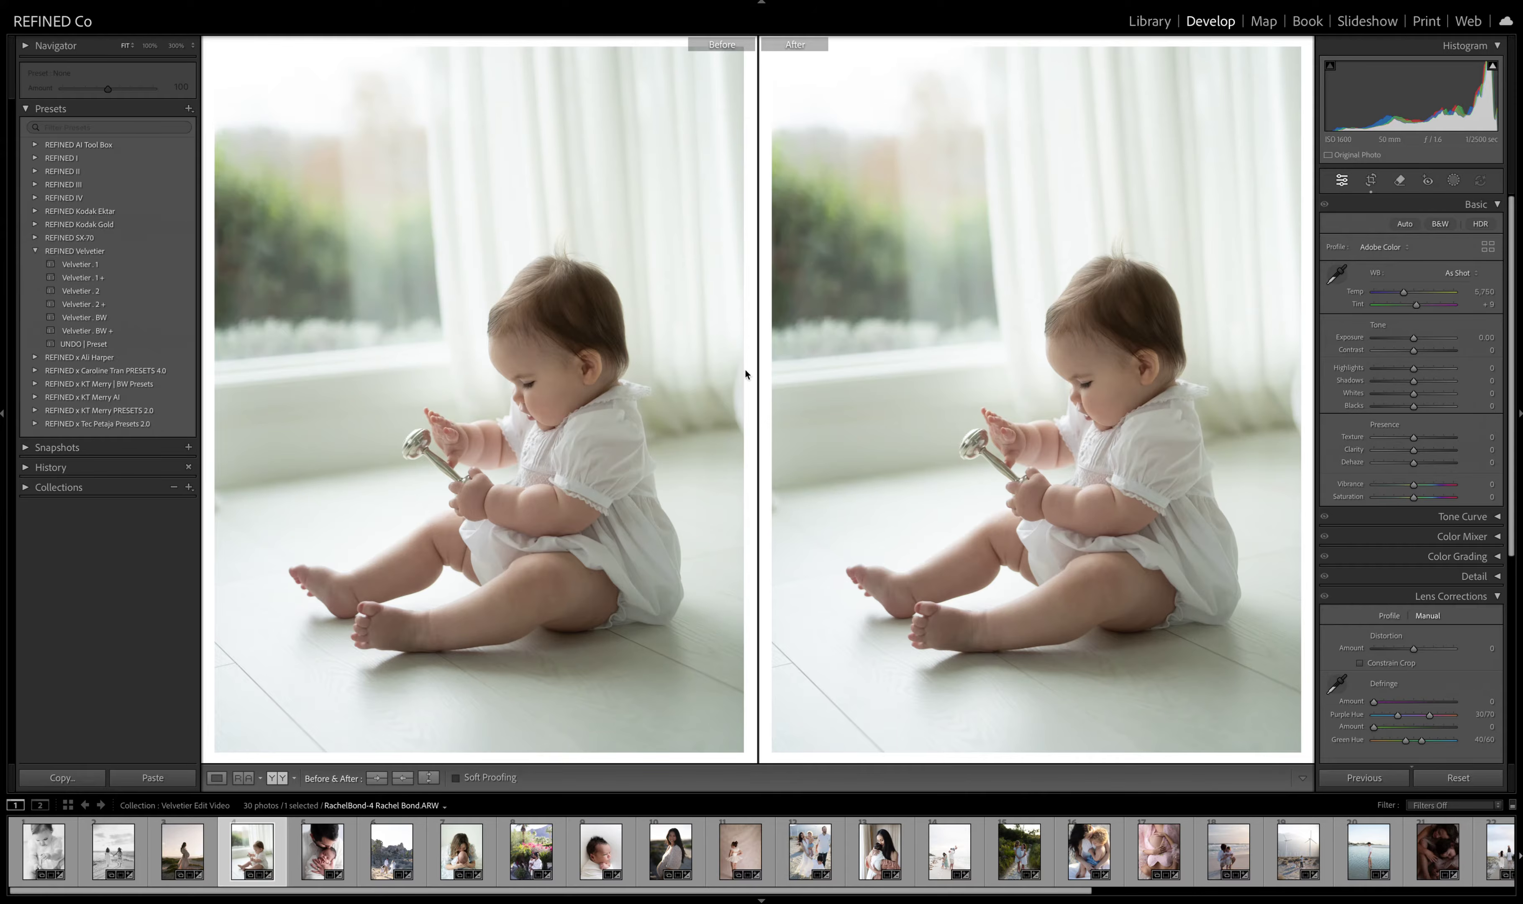
click(1456, 274)
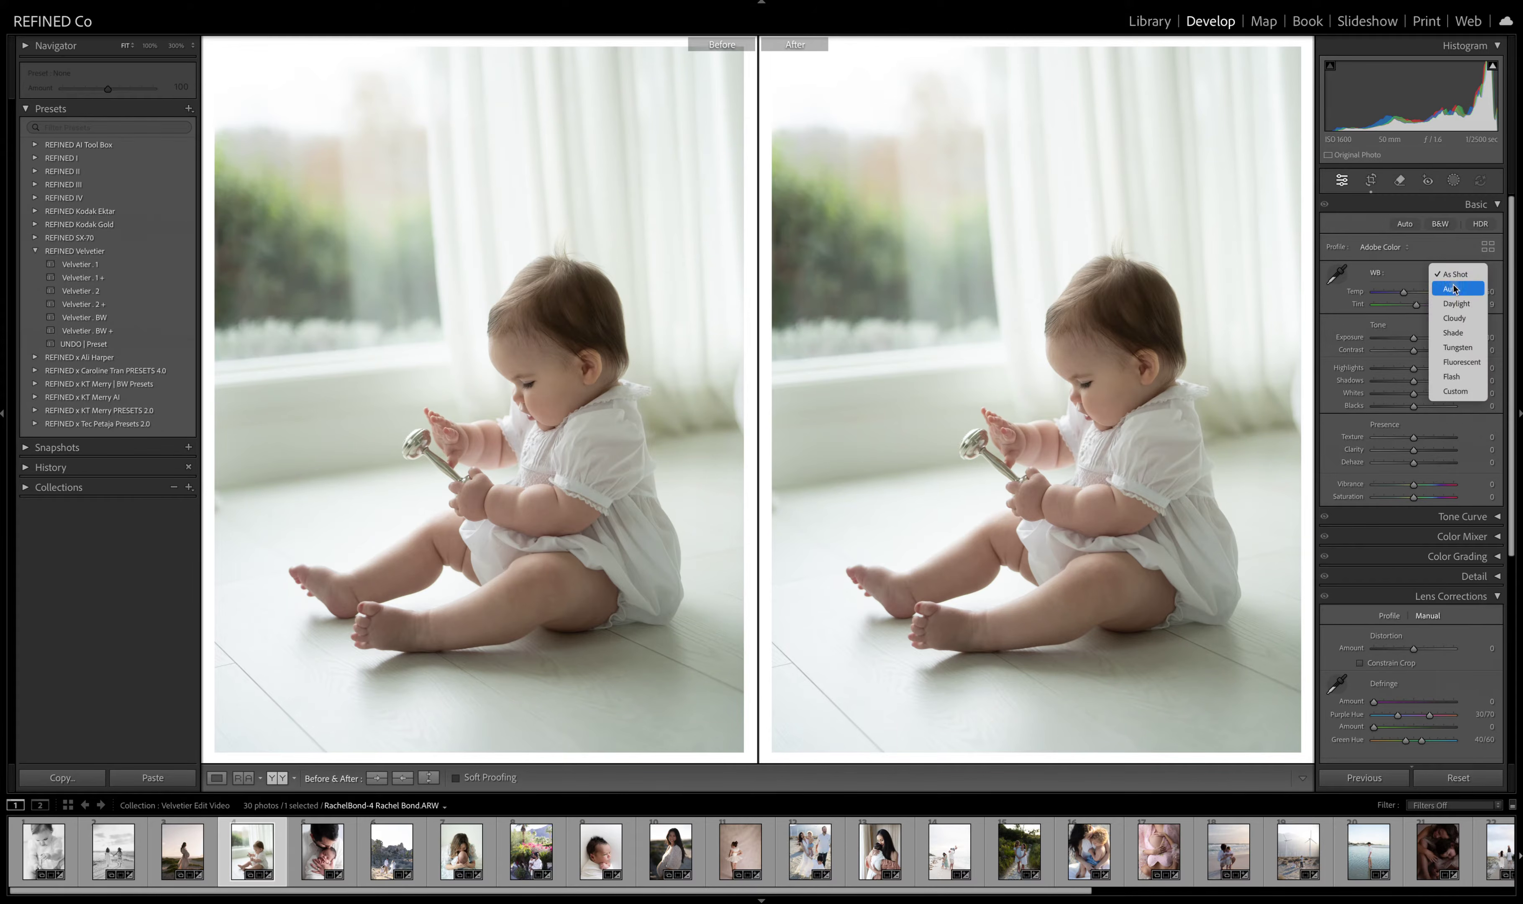
click(1457, 285)
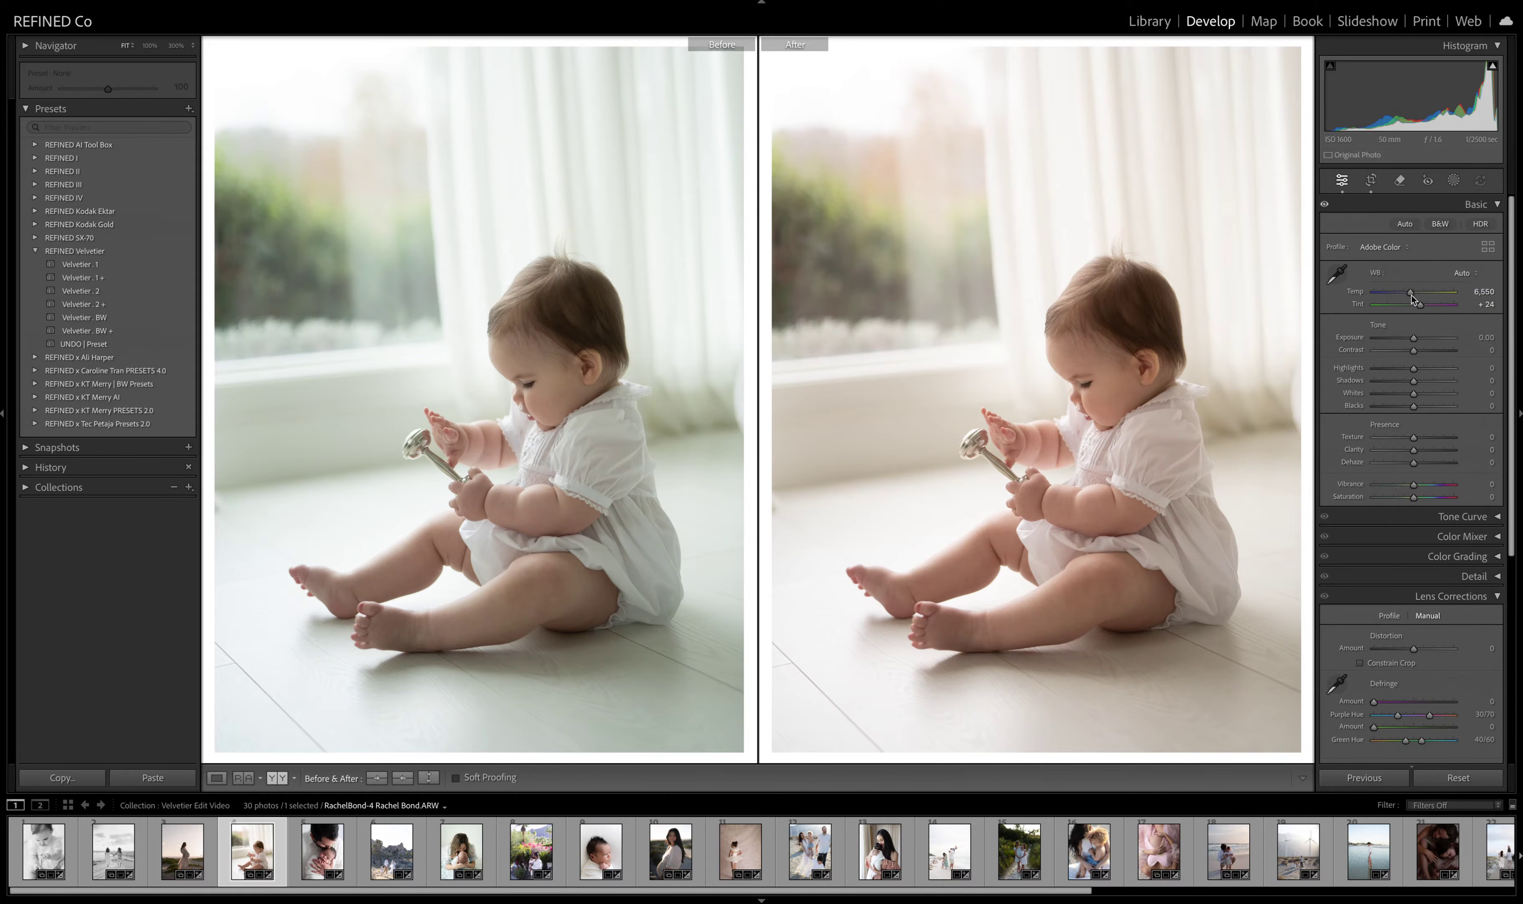
drag(1411, 297, 1410, 296)
- Apply Velvetier 1 to the baby photo with Temp 6,066 and Exposure -0.10, try Velvetier 2 and switch to Velvetier 2+
click(77, 264)
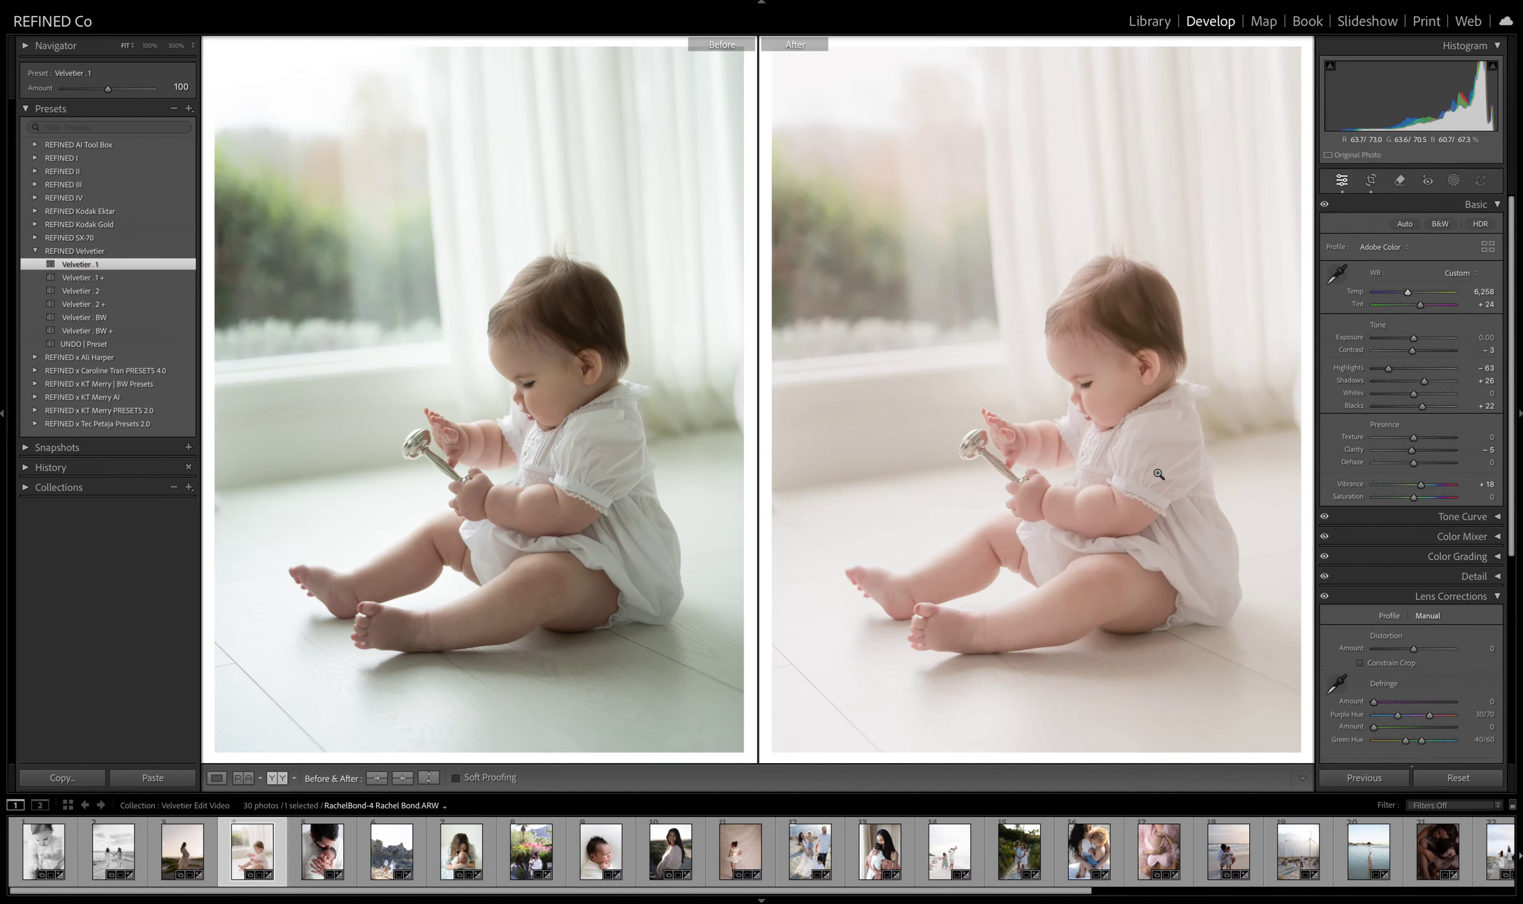
drag(1415, 340, 1413, 340)
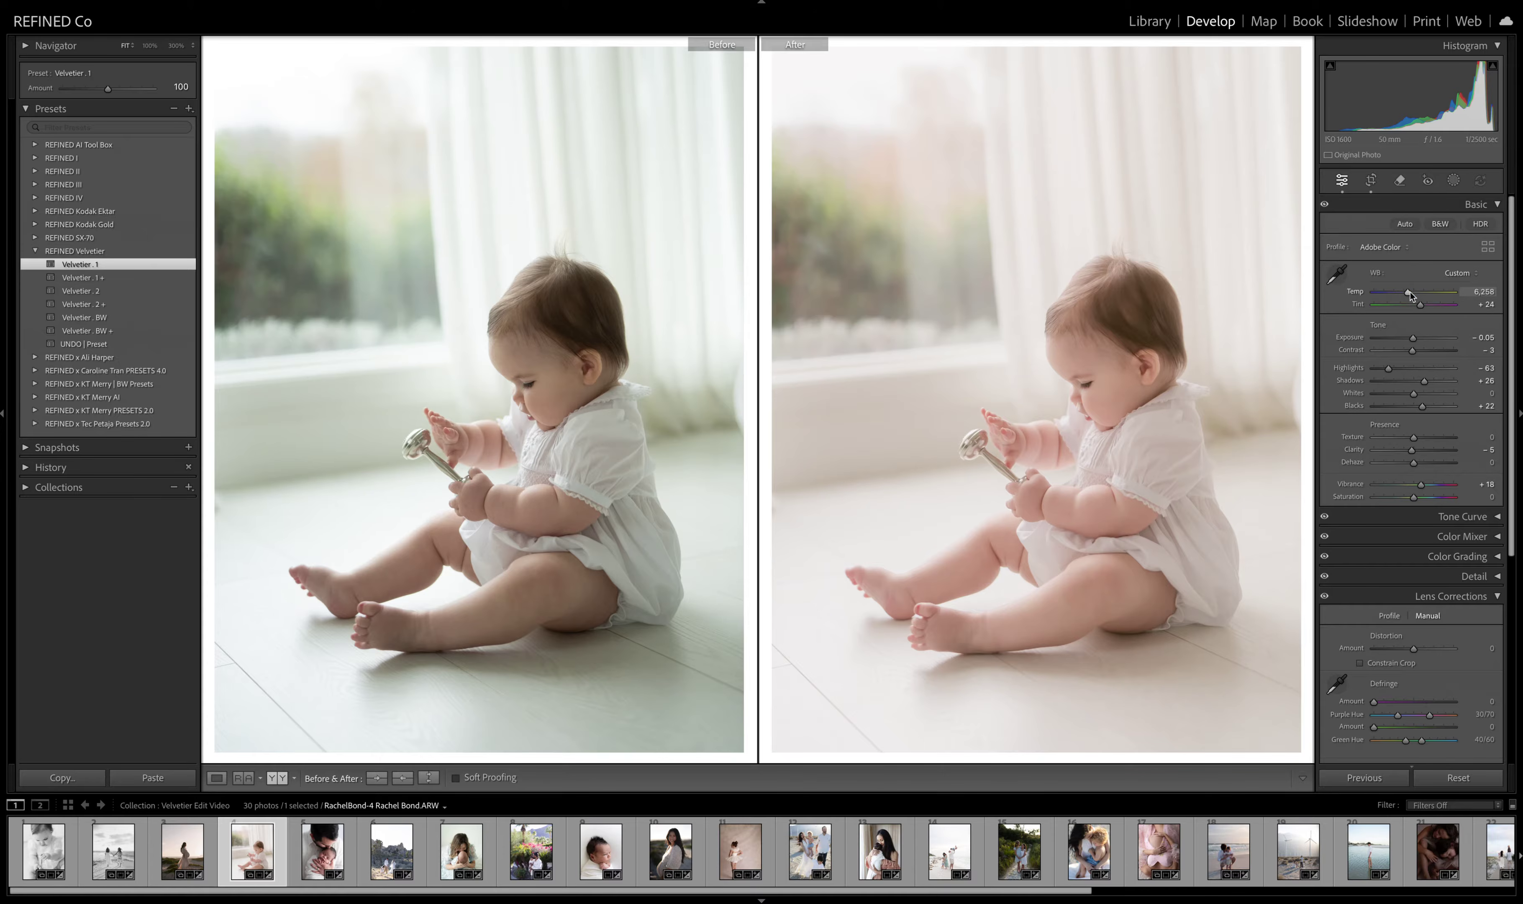
drag(1411, 295, 1413, 340)
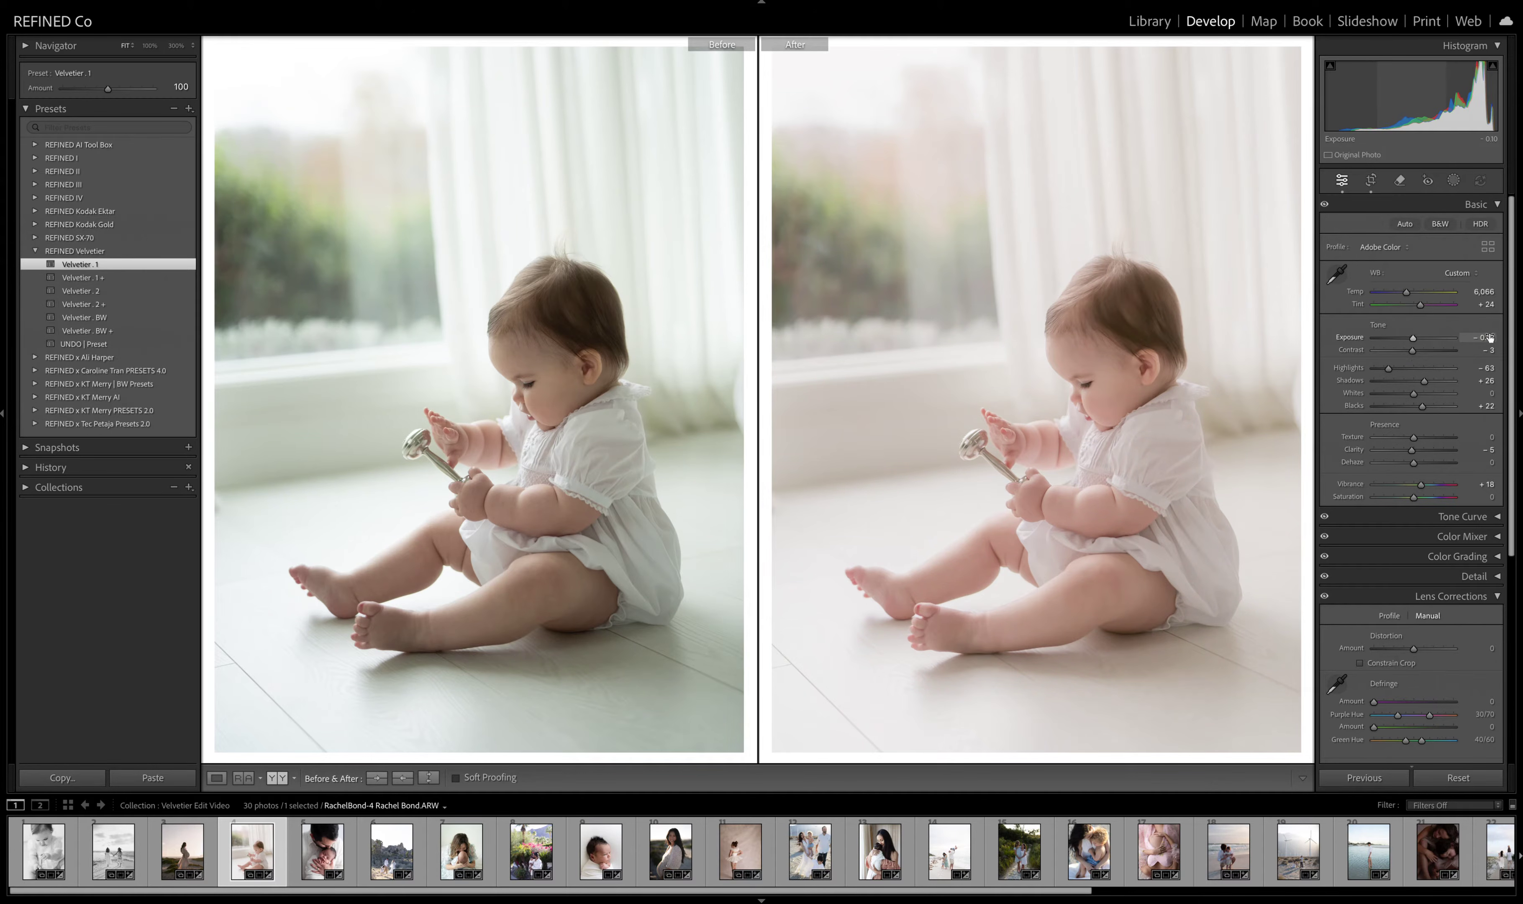
click(84, 291)
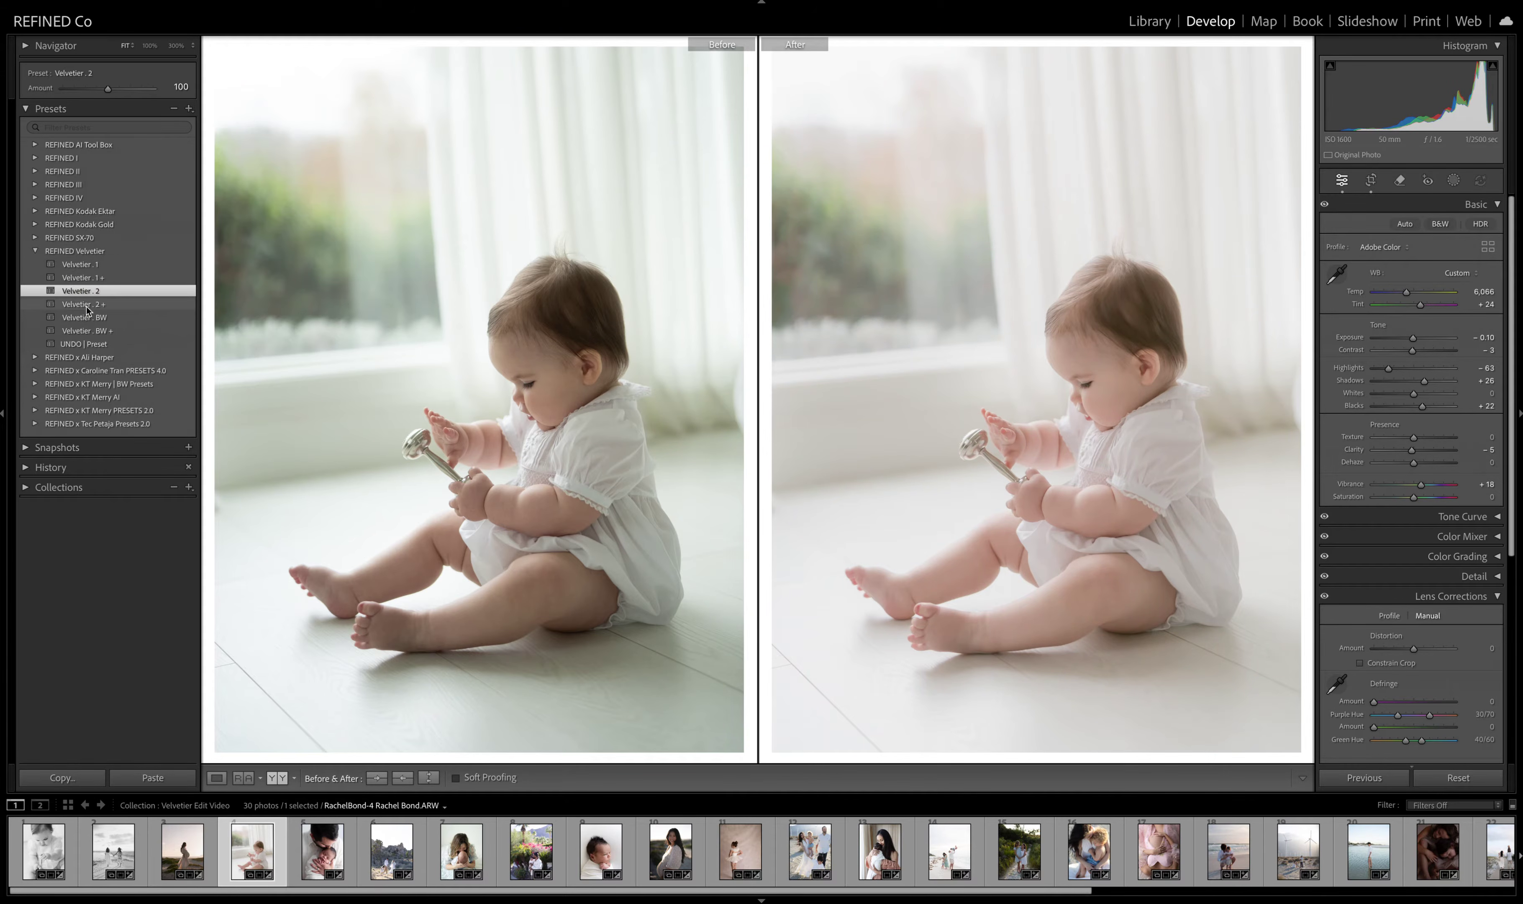
click(87, 305)
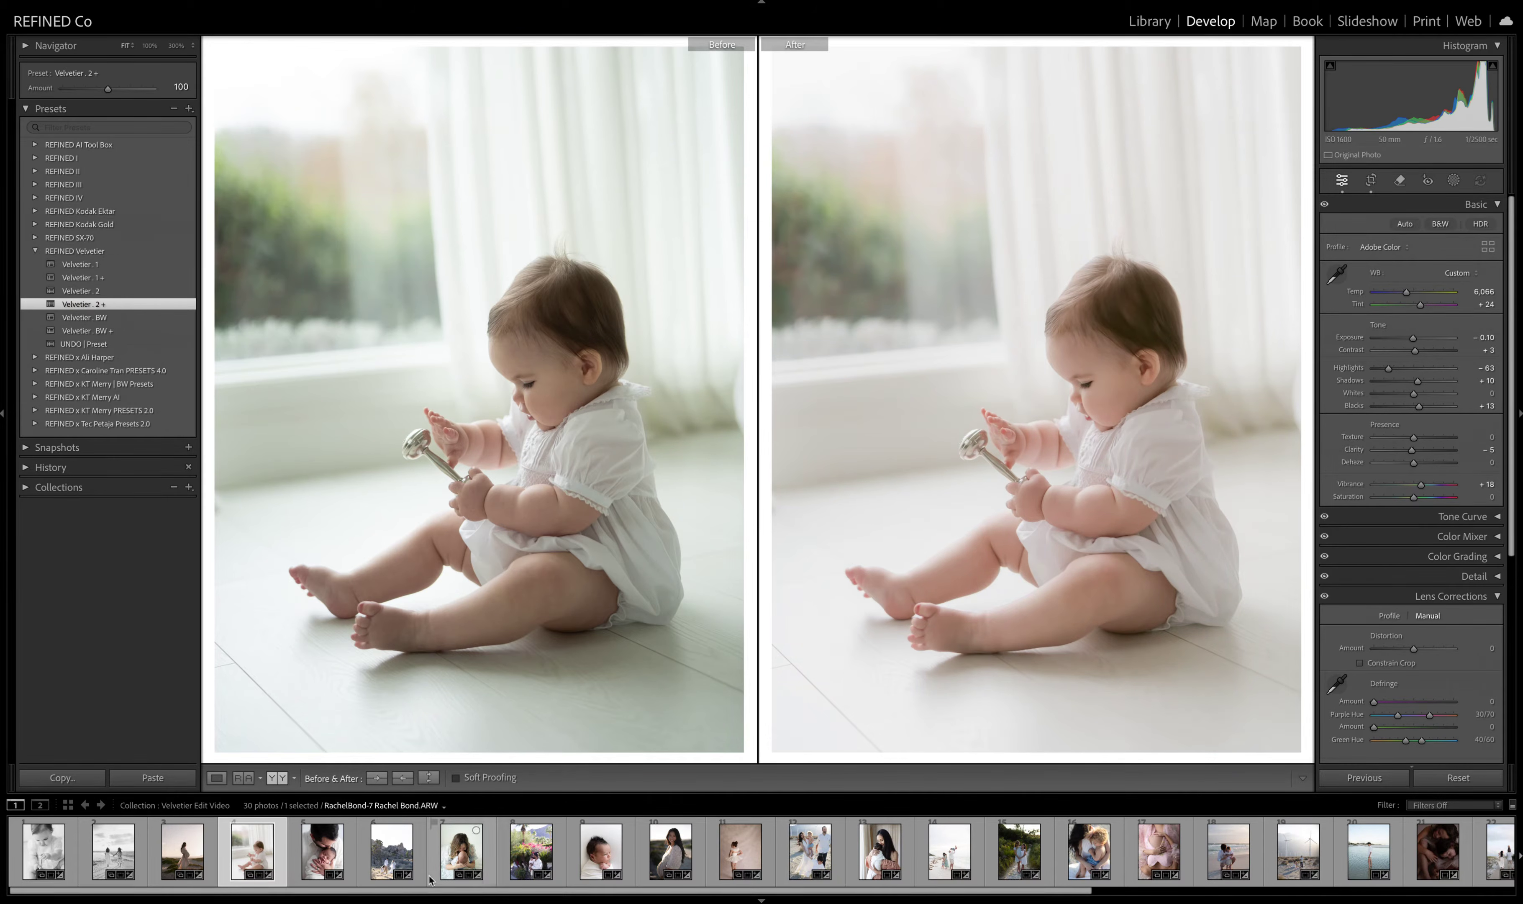
- On the photo of the father holding the newborn, set Tint to +15 and Exposure to +0.25, trying Velvetier 1 and 2 before applying Velvetier BW
click(315, 866)
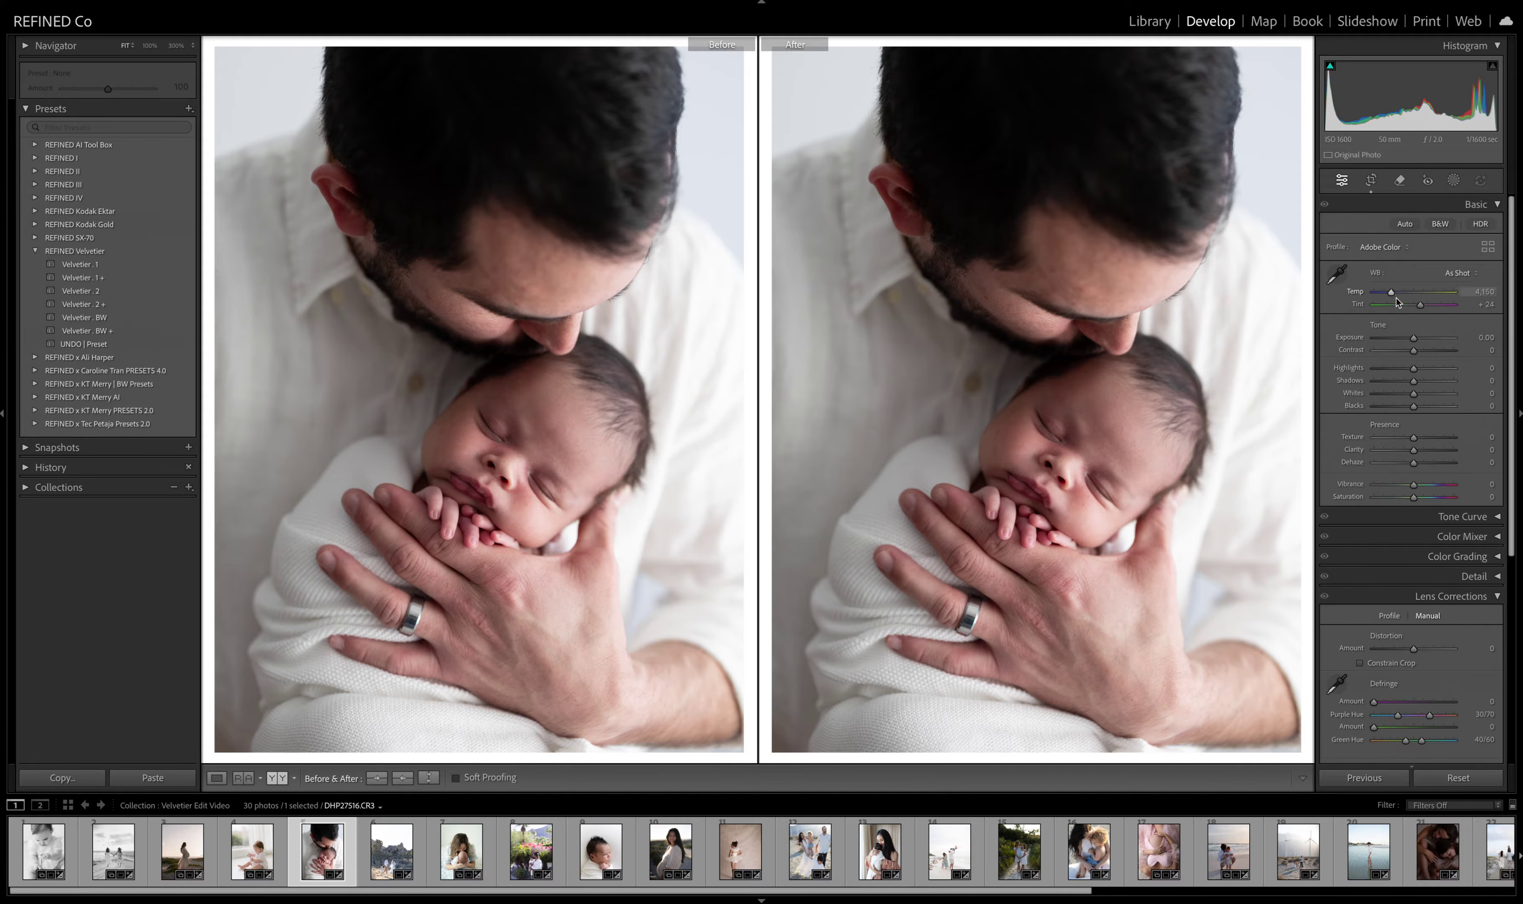
drag(1420, 306, 1415, 338)
click(93, 265)
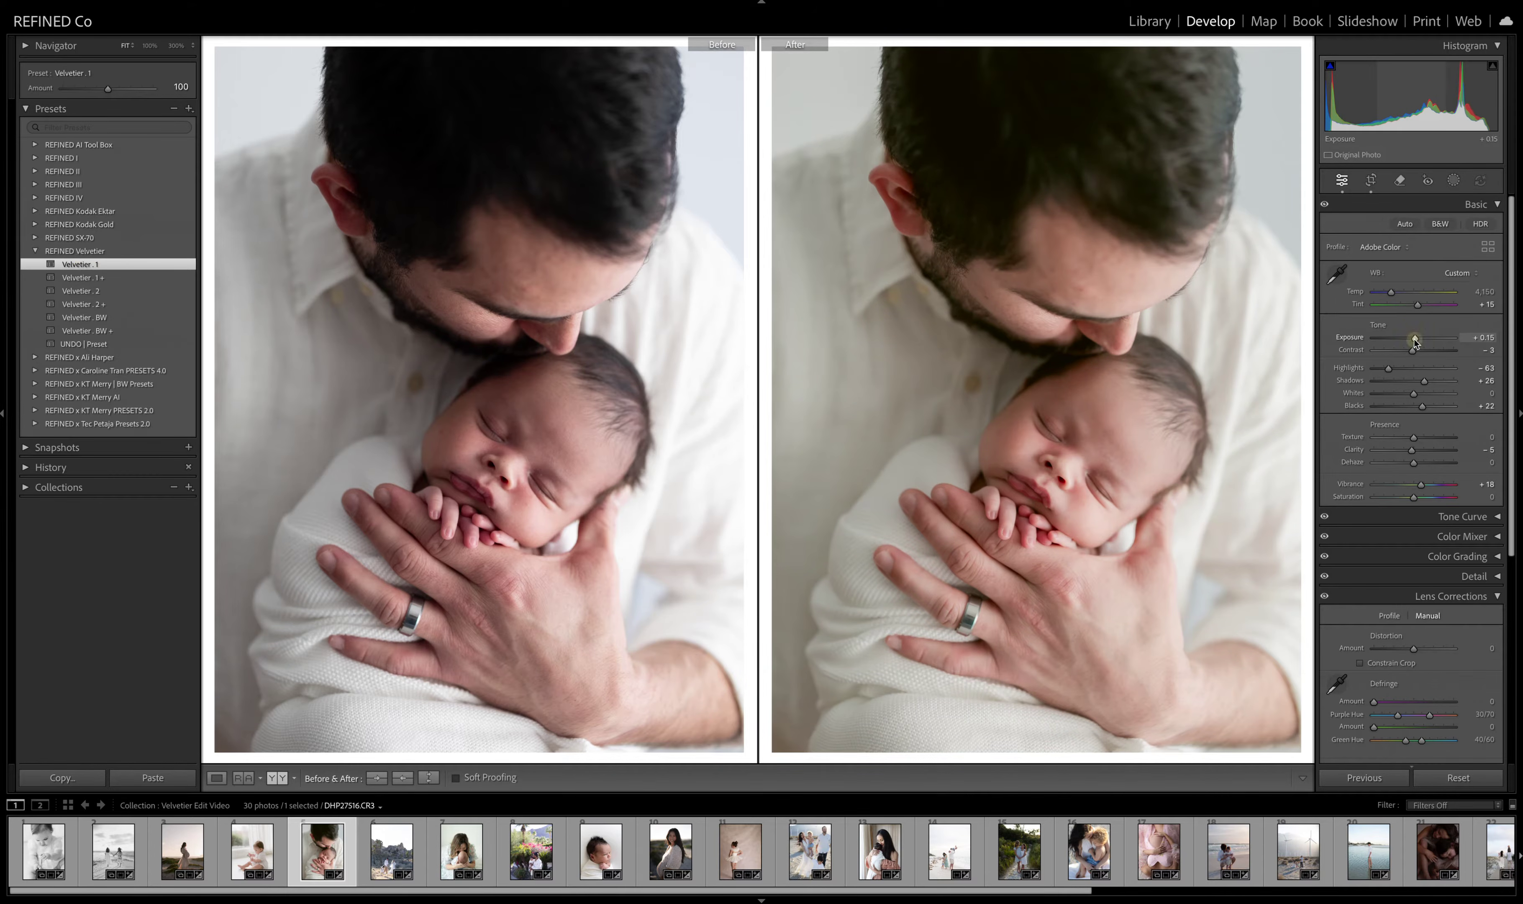
drag(1414, 341, 1422, 338)
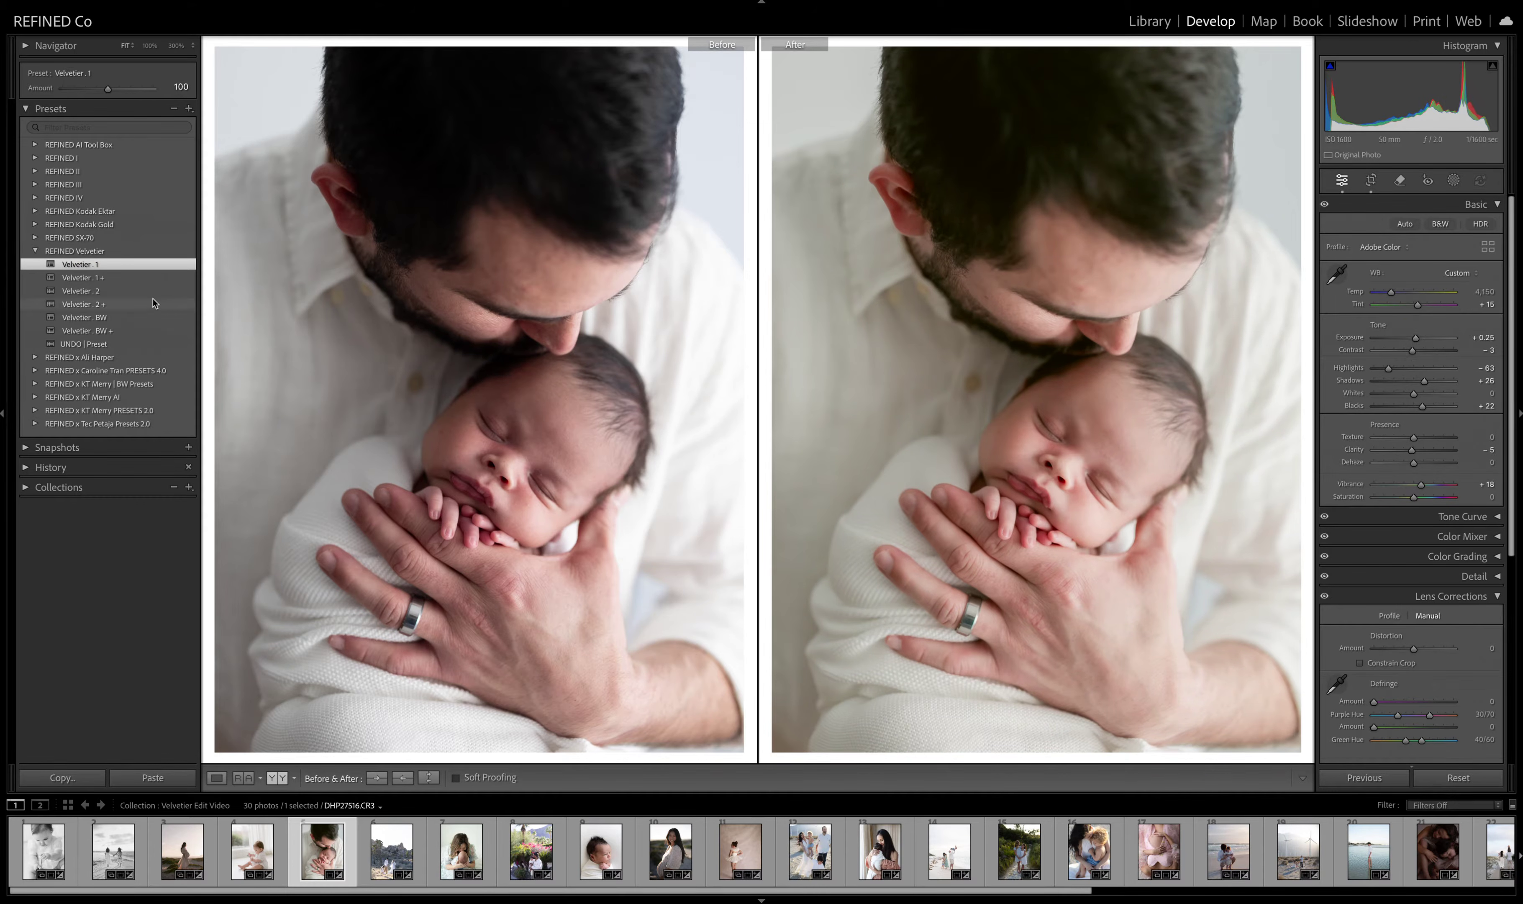
click(89, 292)
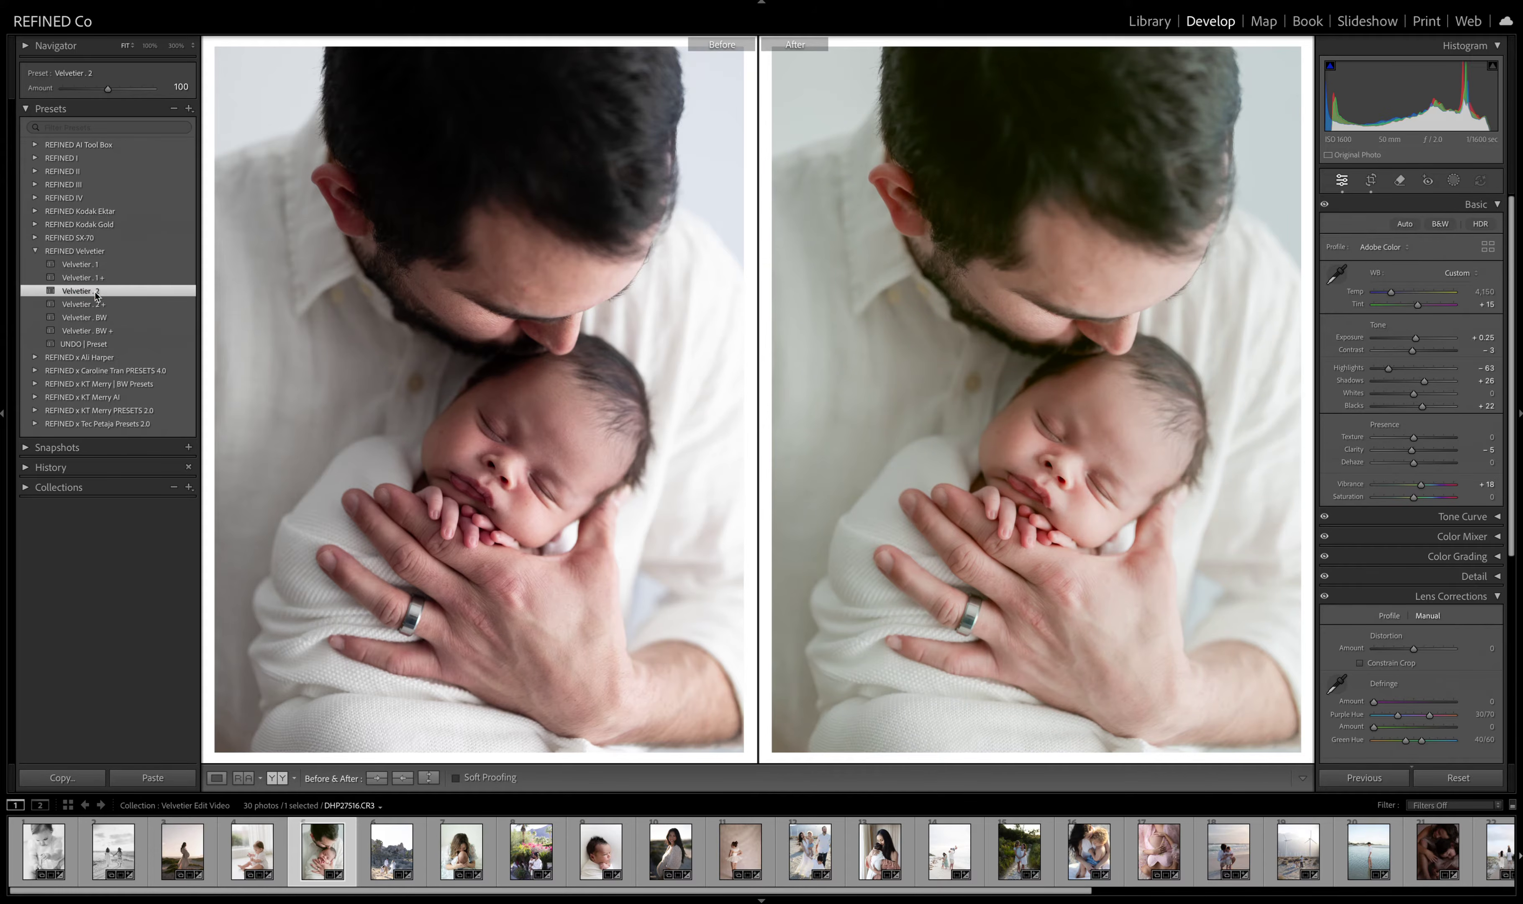
click(99, 319)
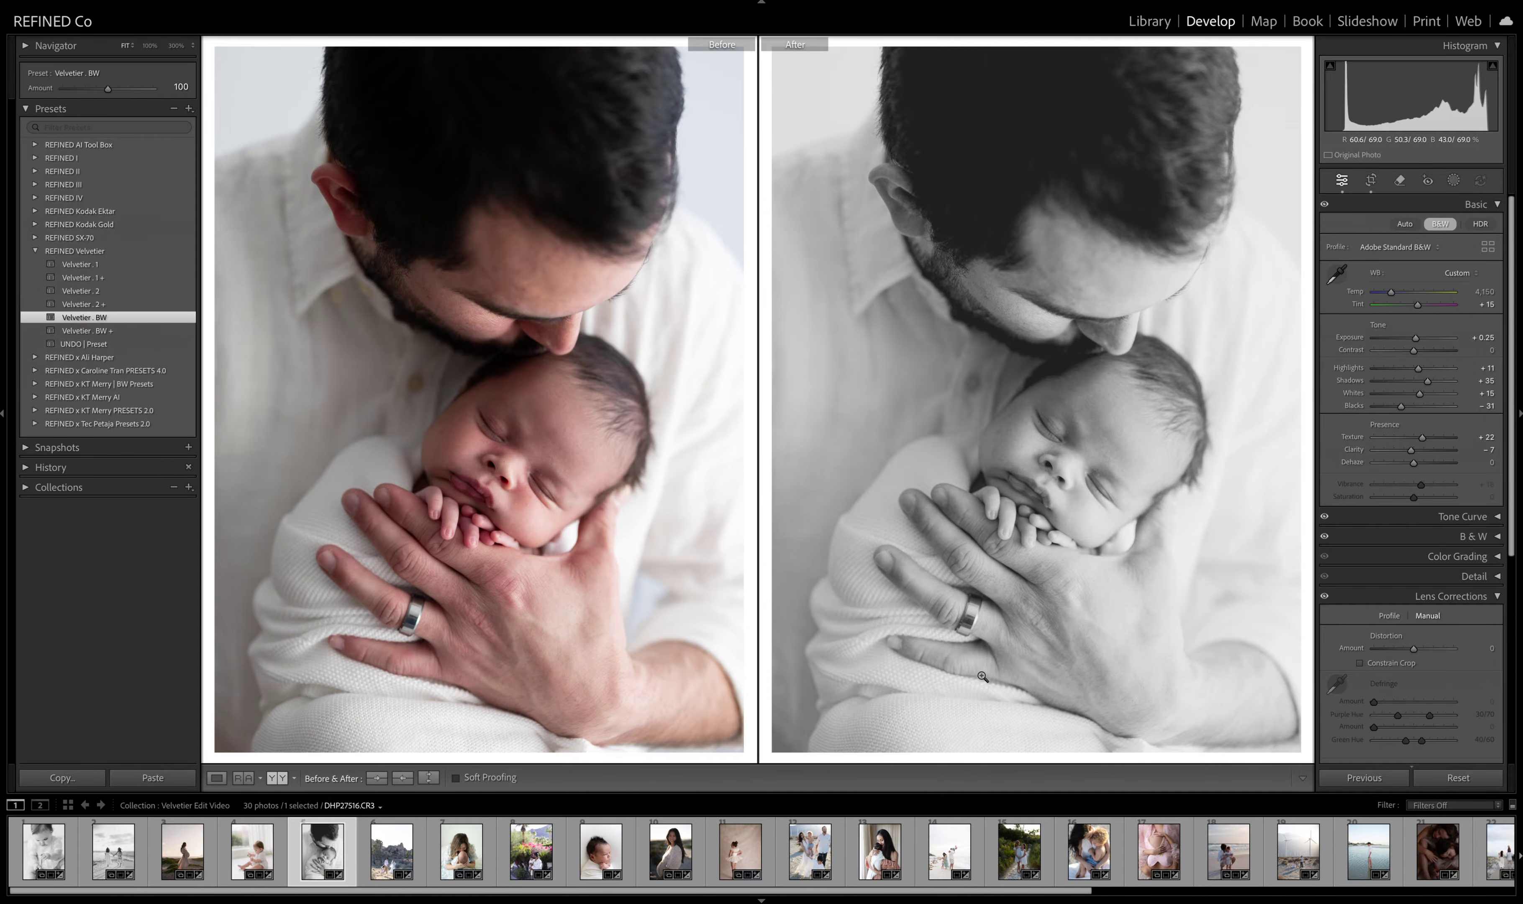
- On the desert family photo, set Temp to 6,675, try Velvetier 1, apply Velvetier 1+ and set Exposure to +0.05
click(377, 863)
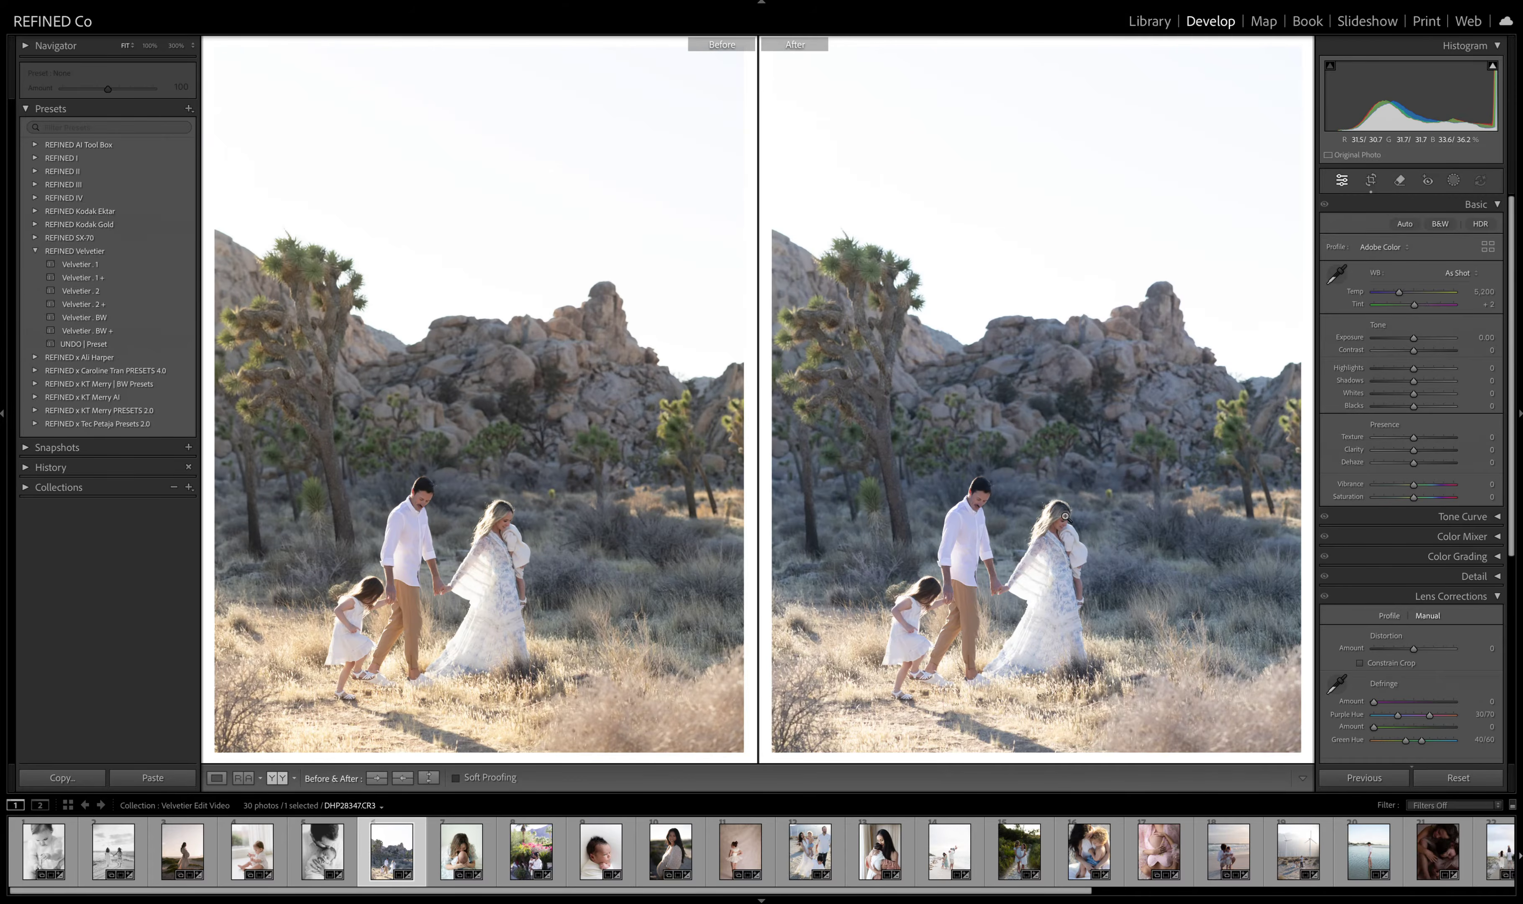
drag(1401, 293, 1412, 291)
click(80, 264)
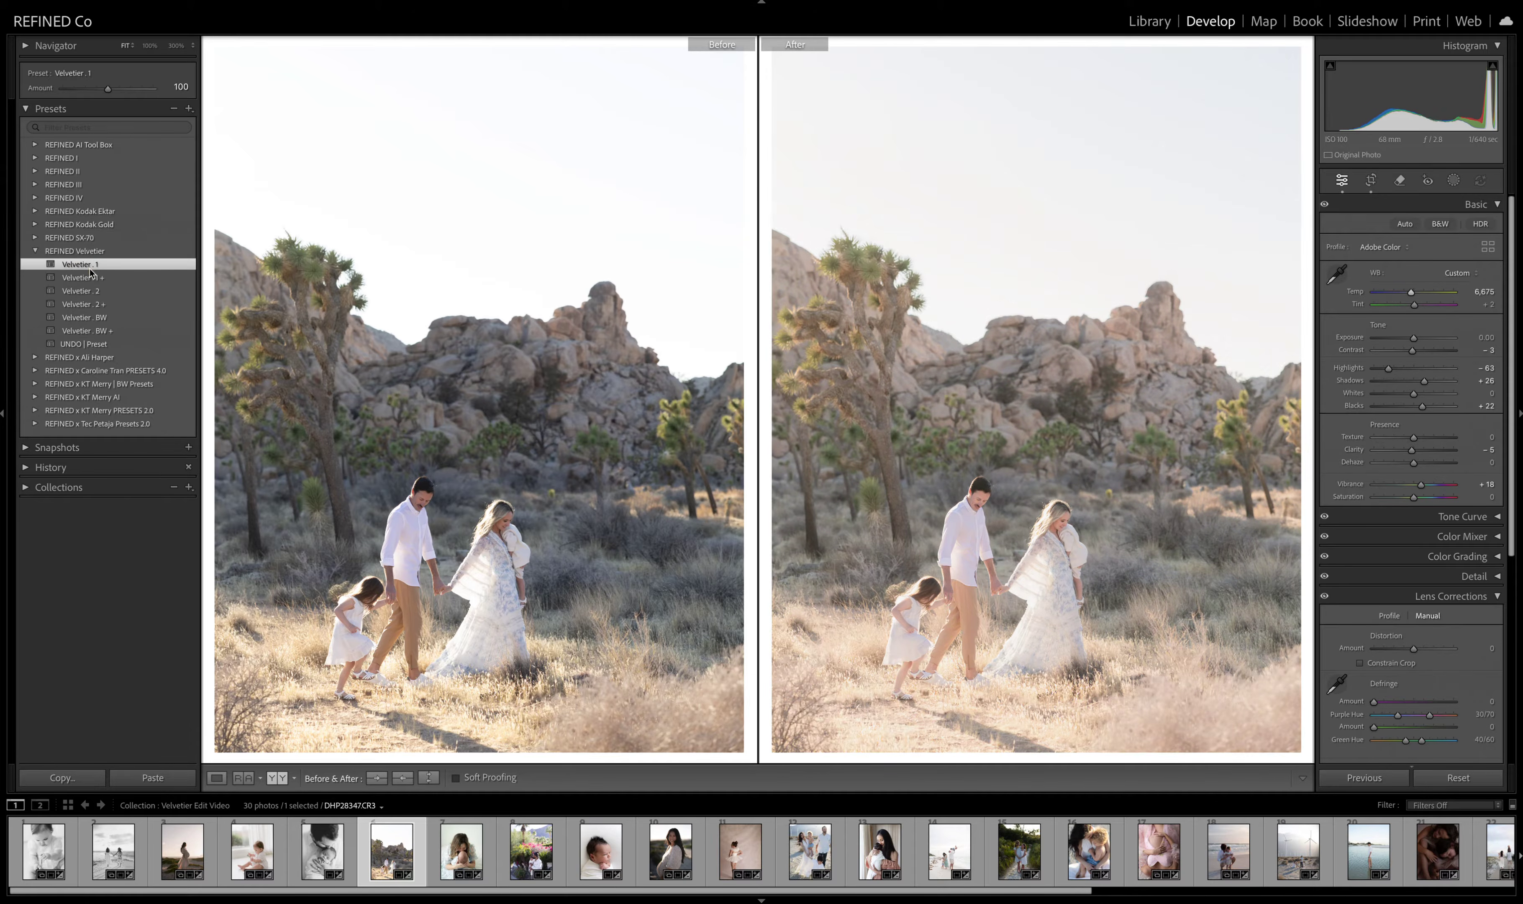
click(87, 279)
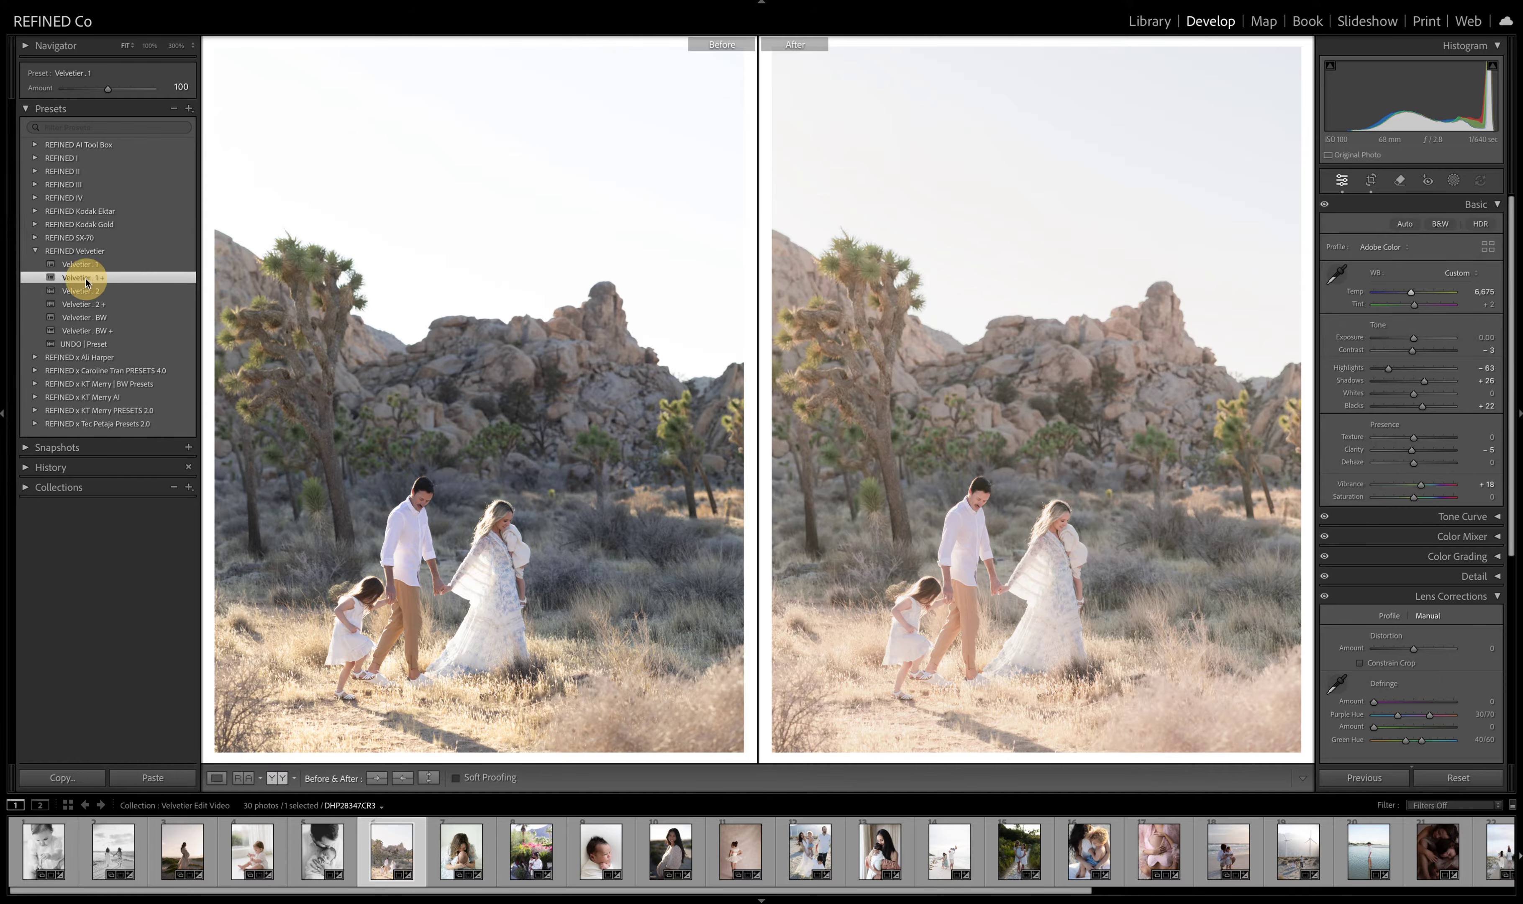
drag(1410, 345, 1412, 344)
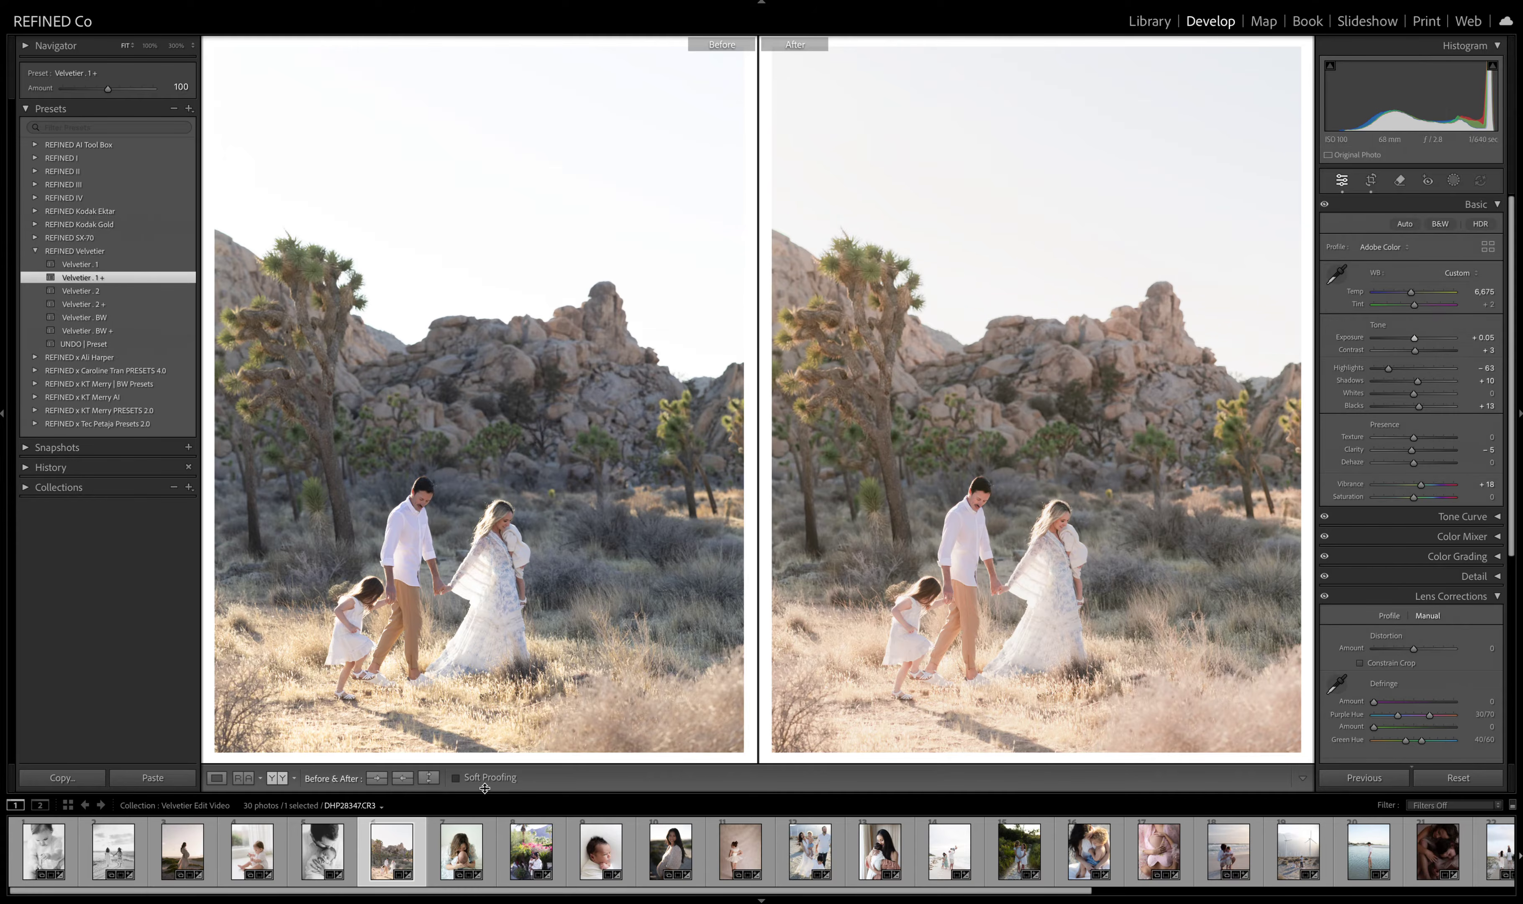
- Copy the desert photo's After settings to the Before image and apply Velvetier 2+ for comparison
click(402, 778)
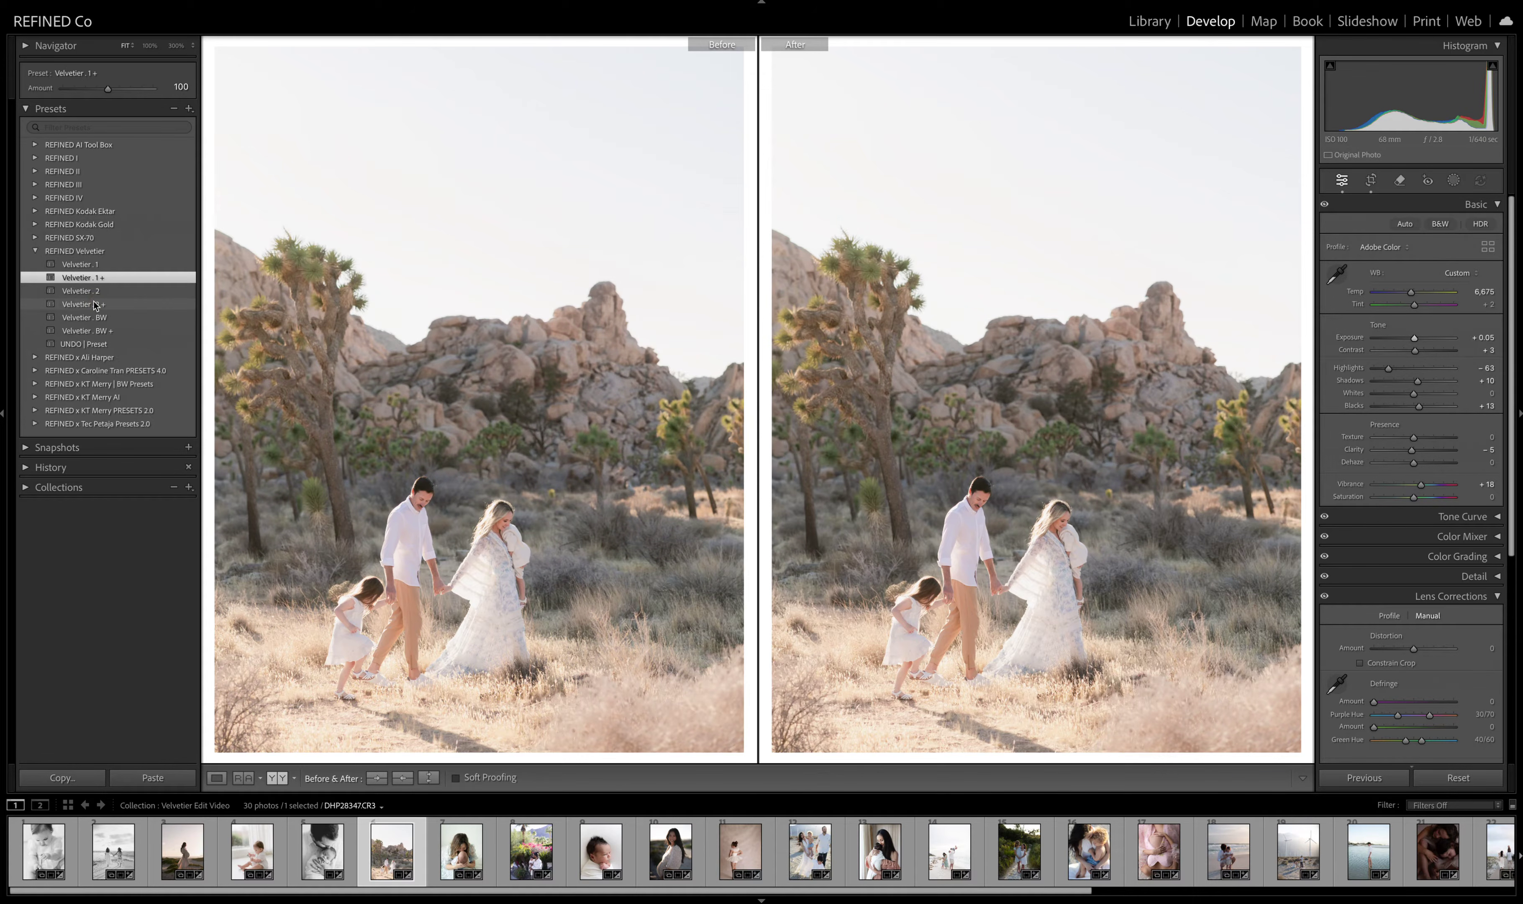
click(95, 304)
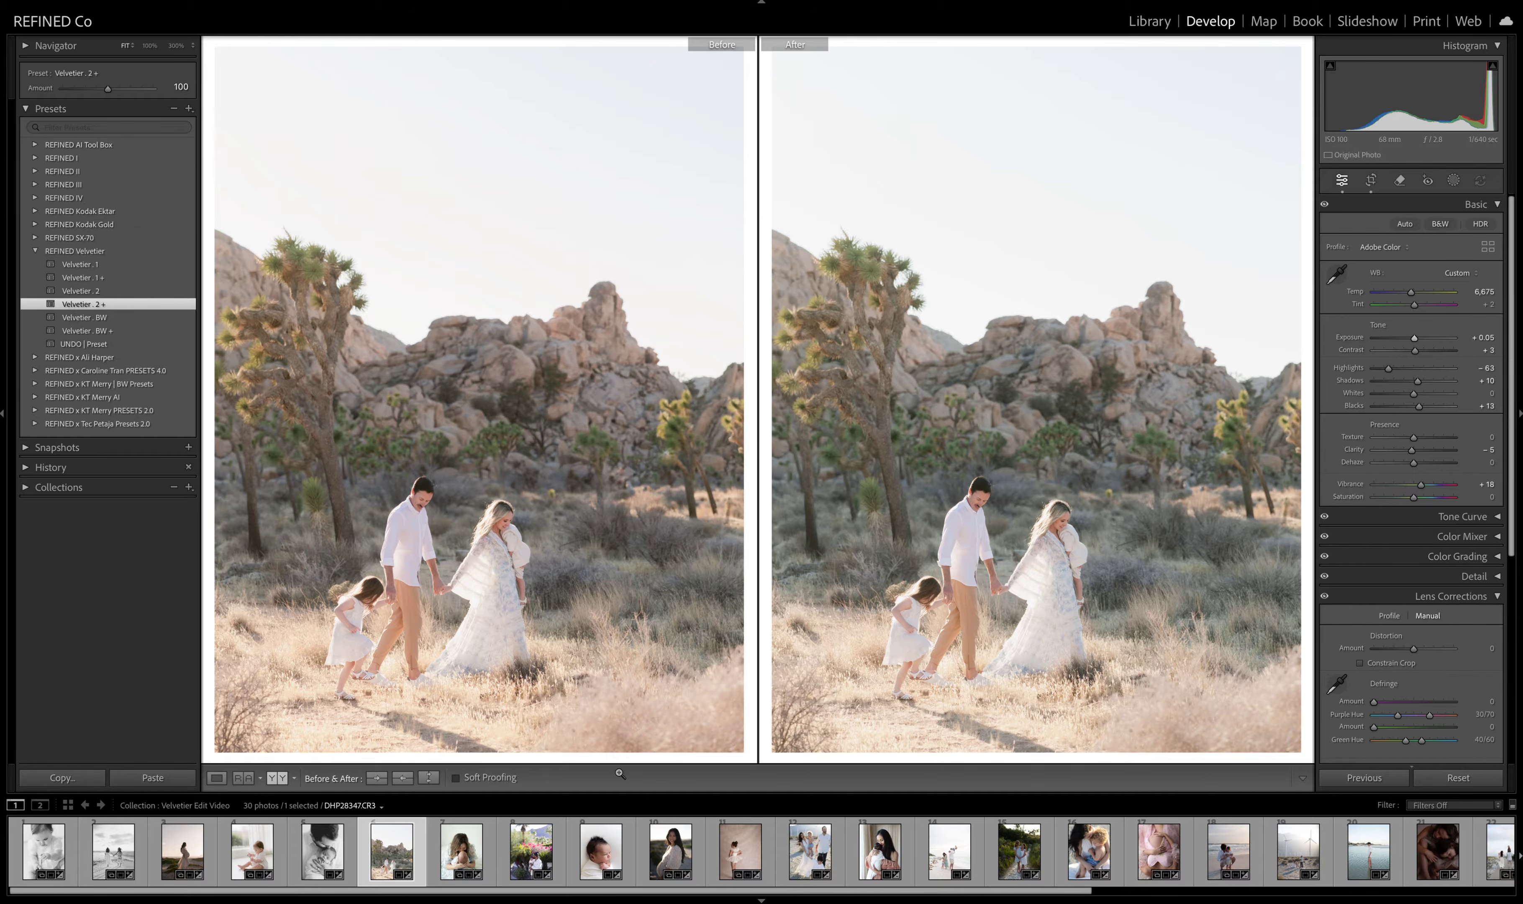
- On the mother-and-newborn photo, start from Auto white balance and set Temp to 5,465 and Tint to +21
click(462, 850)
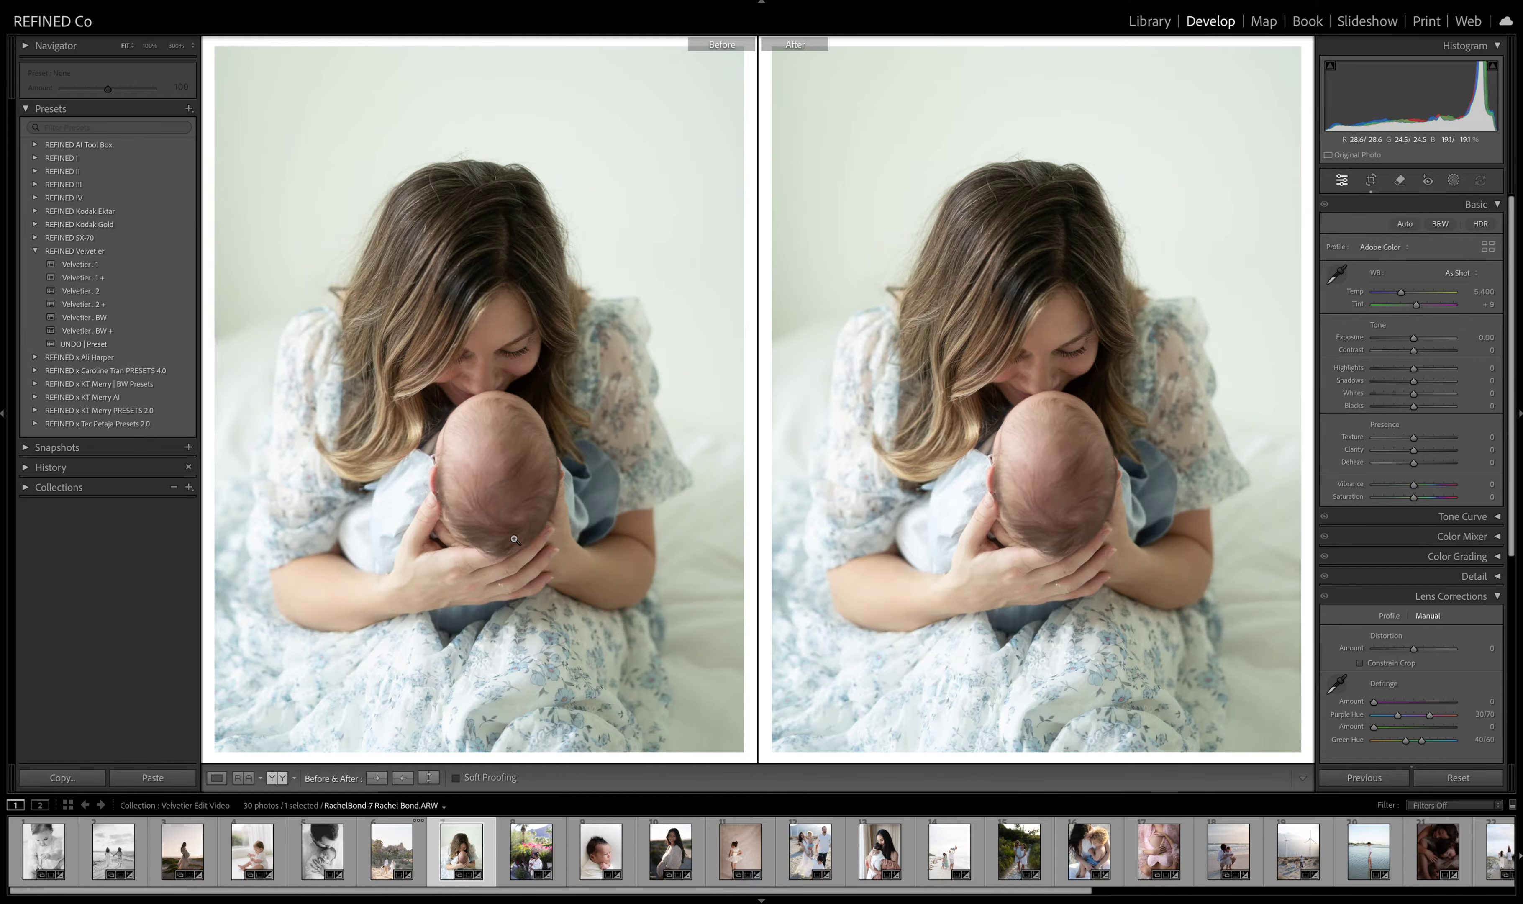
click(1458, 273)
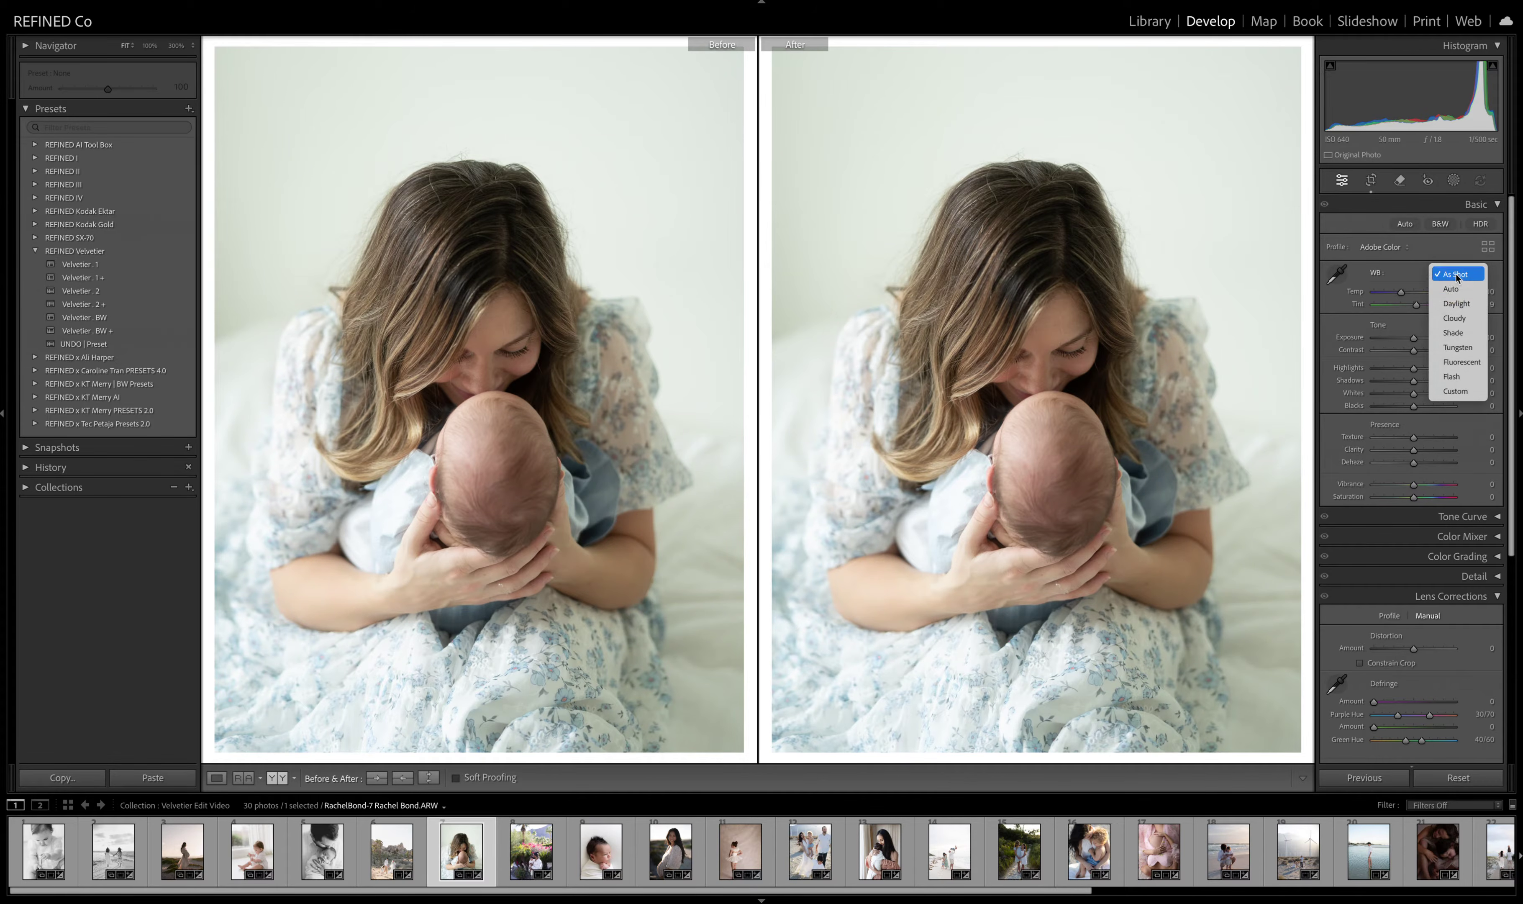
click(1456, 286)
drag(1407, 295, 1403, 297)
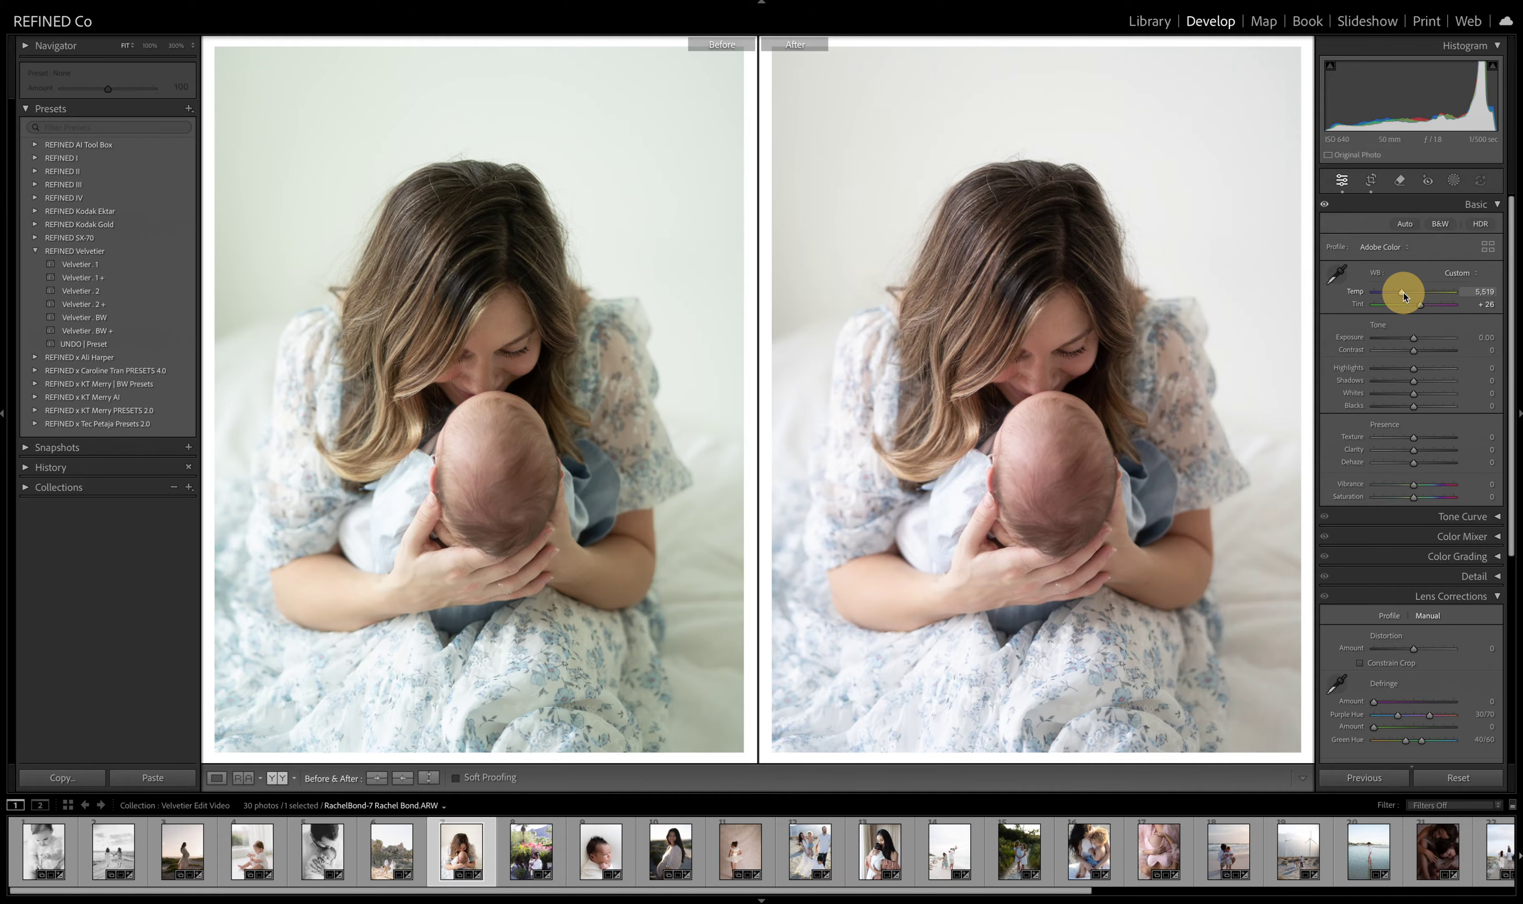
click(1420, 307)
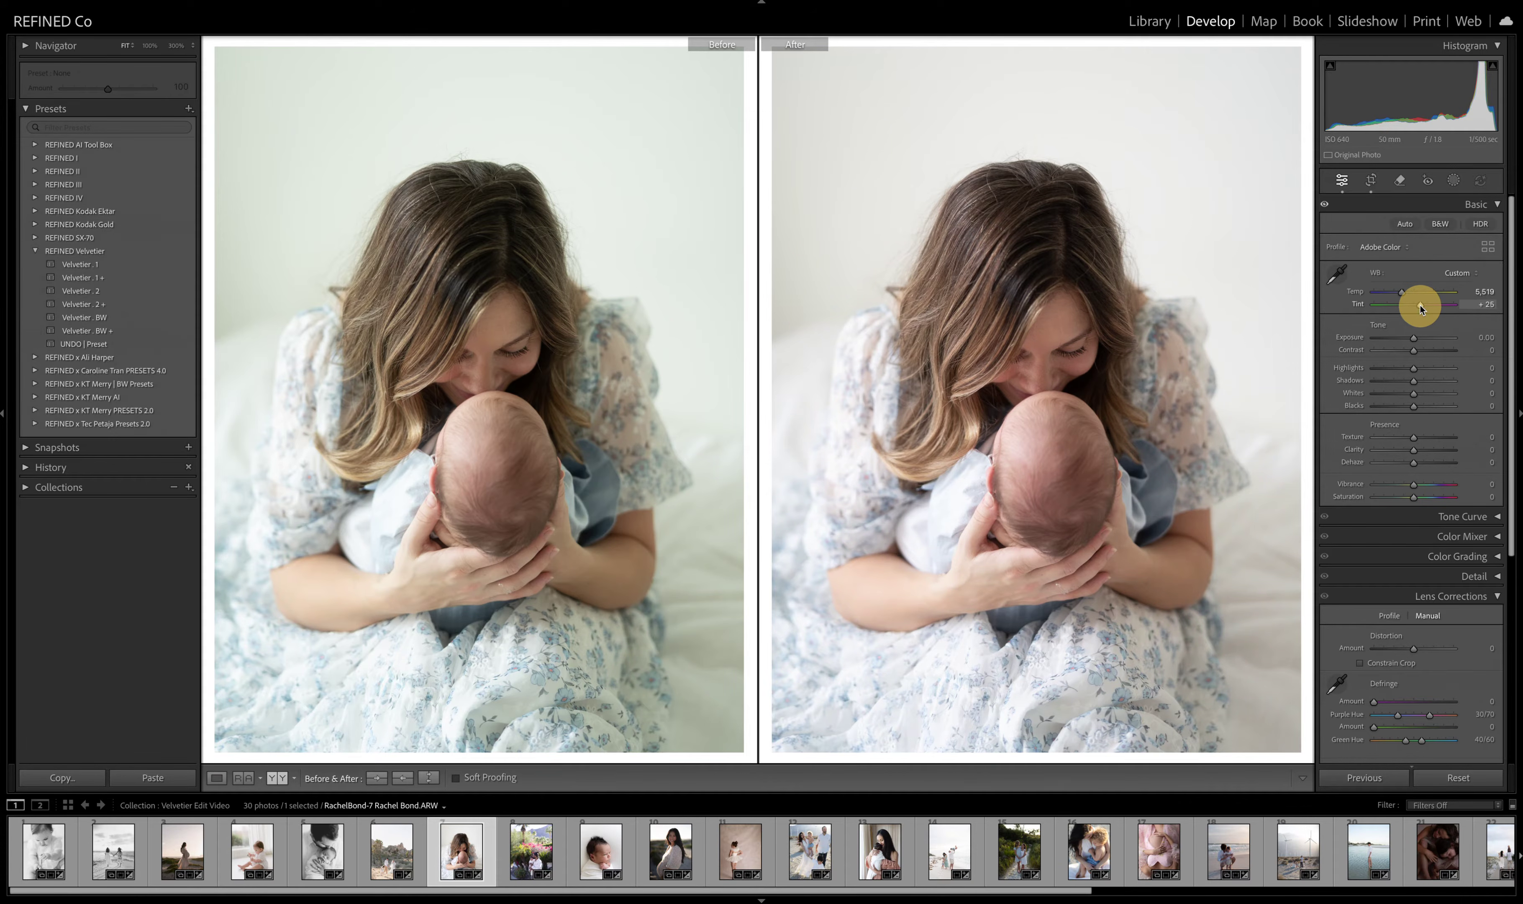
drag(1420, 309, 1400, 292)
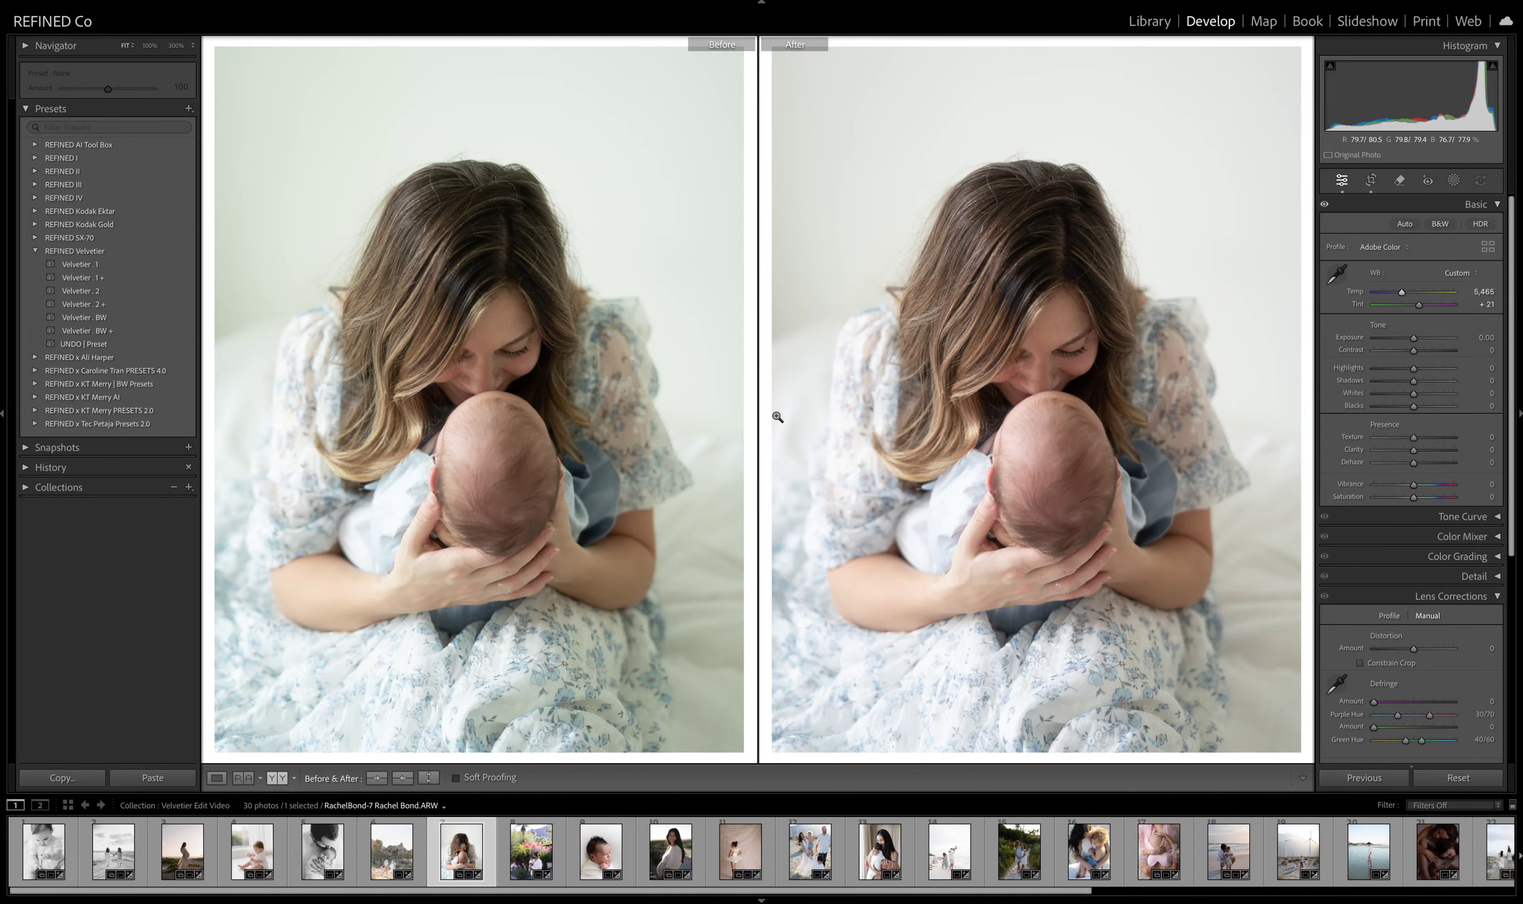
- Copy the After settings to the Before image, try Velvetier 1, apply Velvetier 1+, raise Exposure to +0.15 and lower Contrast
click(404, 779)
click(109, 263)
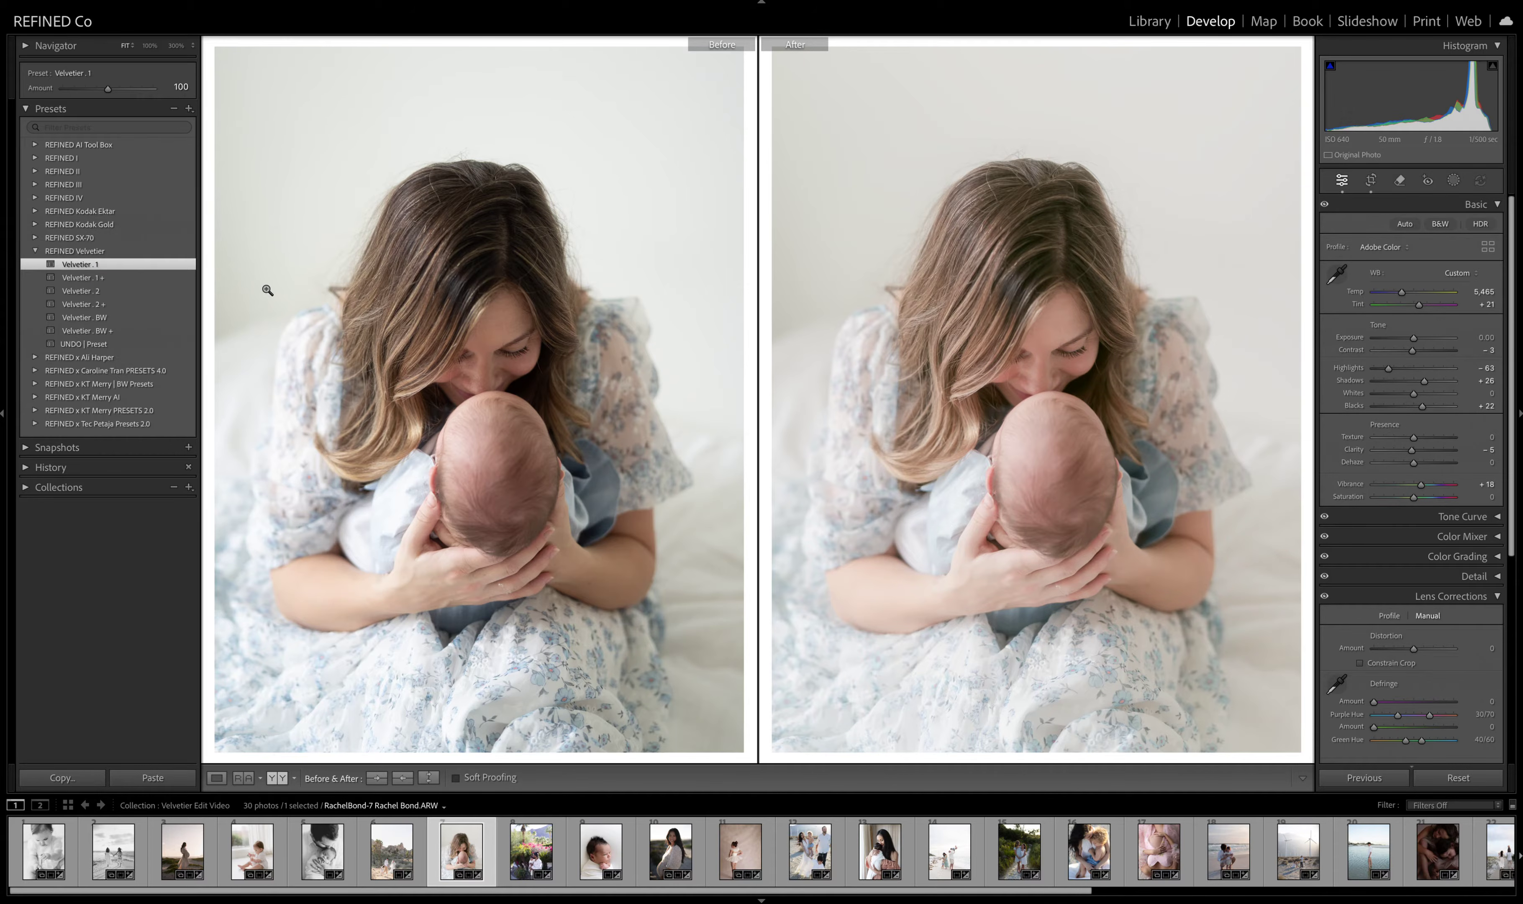
click(87, 279)
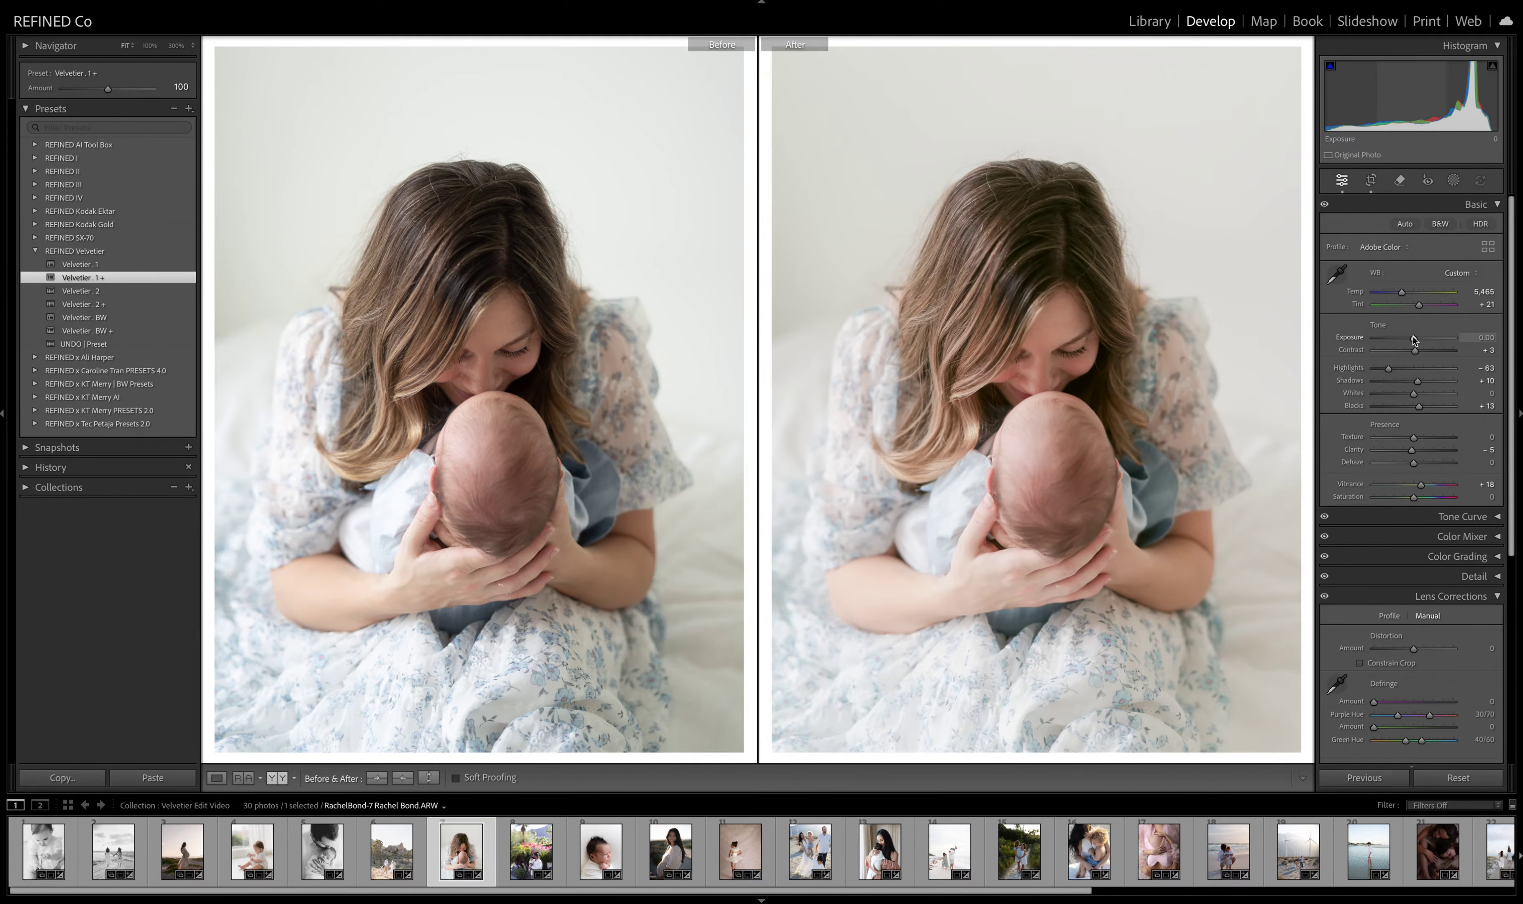
drag(1413, 338, 1413, 350)
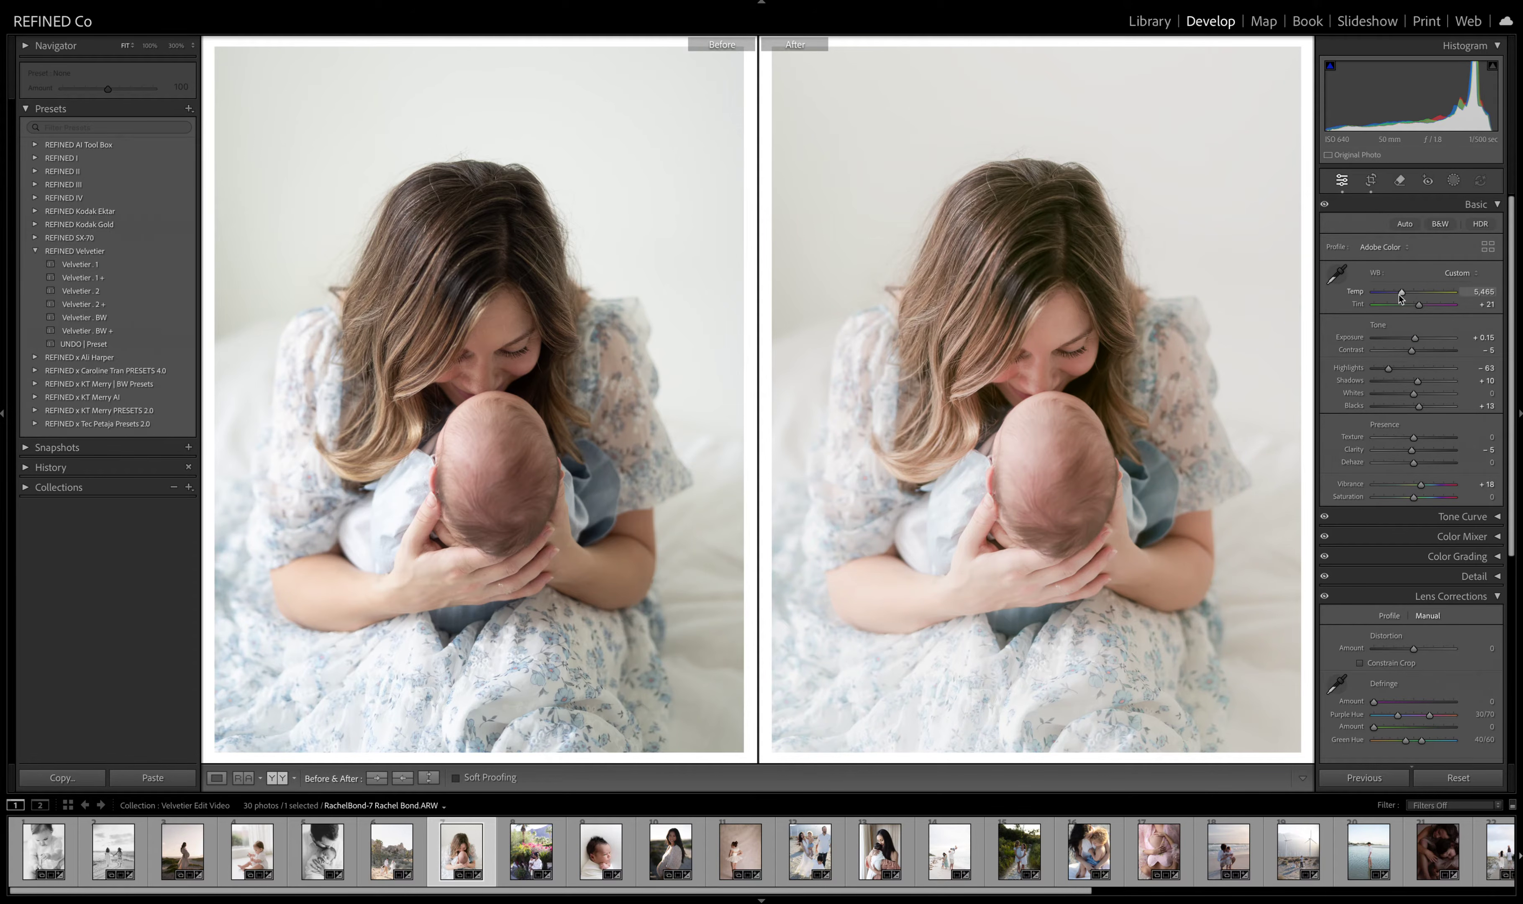
- Try a small Temp change on the mother-and-newborn photo and undo it, try Velvetier 2 and apply Velvetier 2+
drag(1403, 296, 1401, 297)
key(ctrl+z)
click(102, 291)
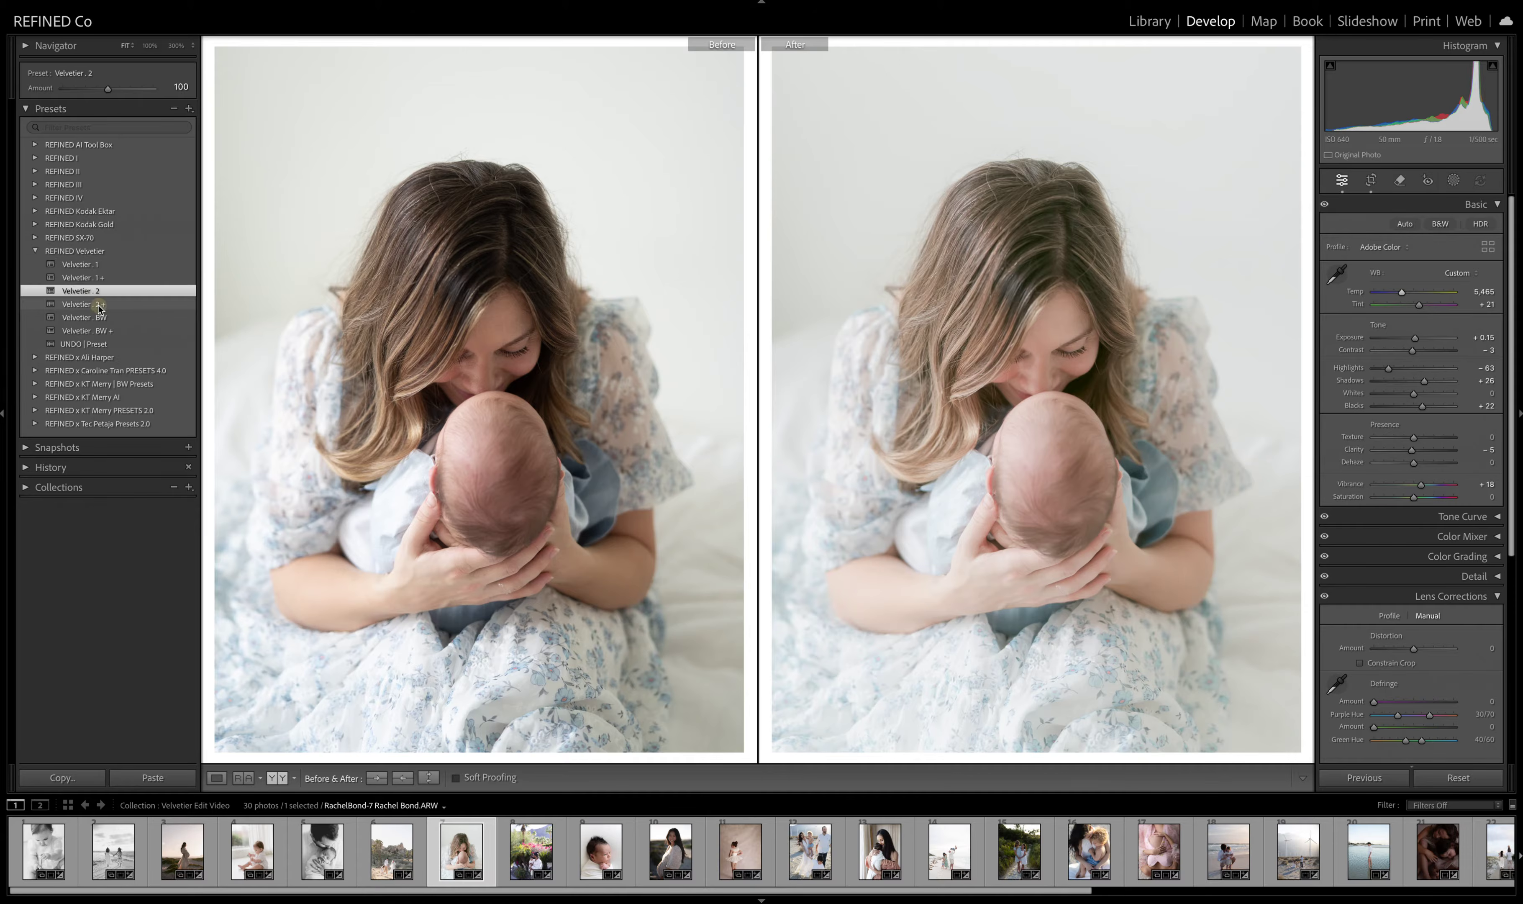
click(98, 303)
drag(1401, 293, 1416, 307)
key(ctrl+z)
key(ctrl+z)
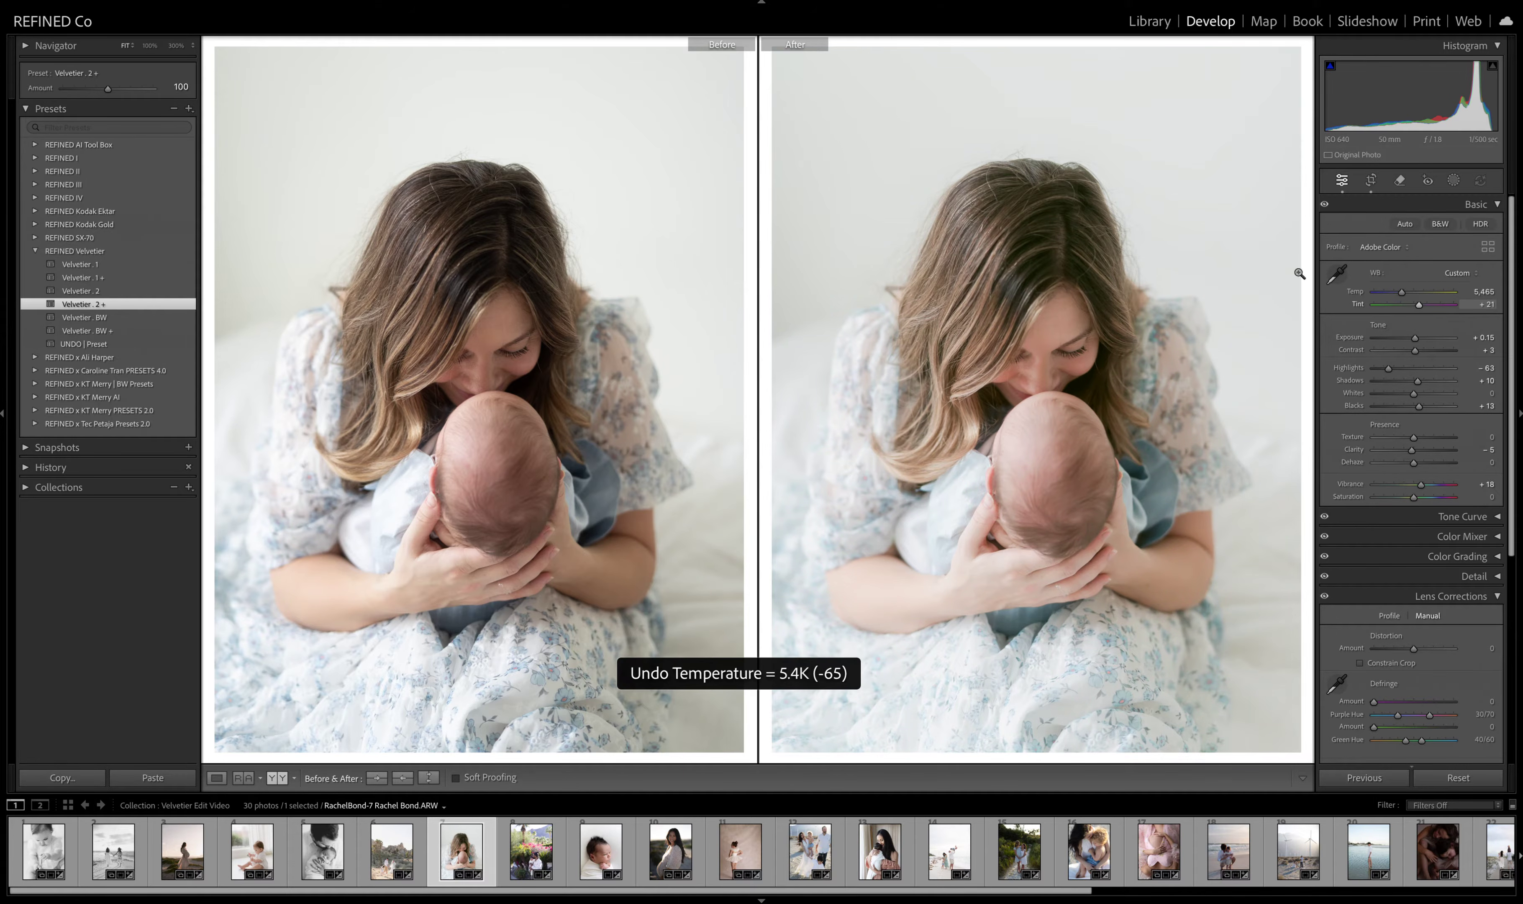
- On the photo of the father and baby among palms, start from Auto white balance and set Temp to 5,955 and Tint to +5
key(Right)
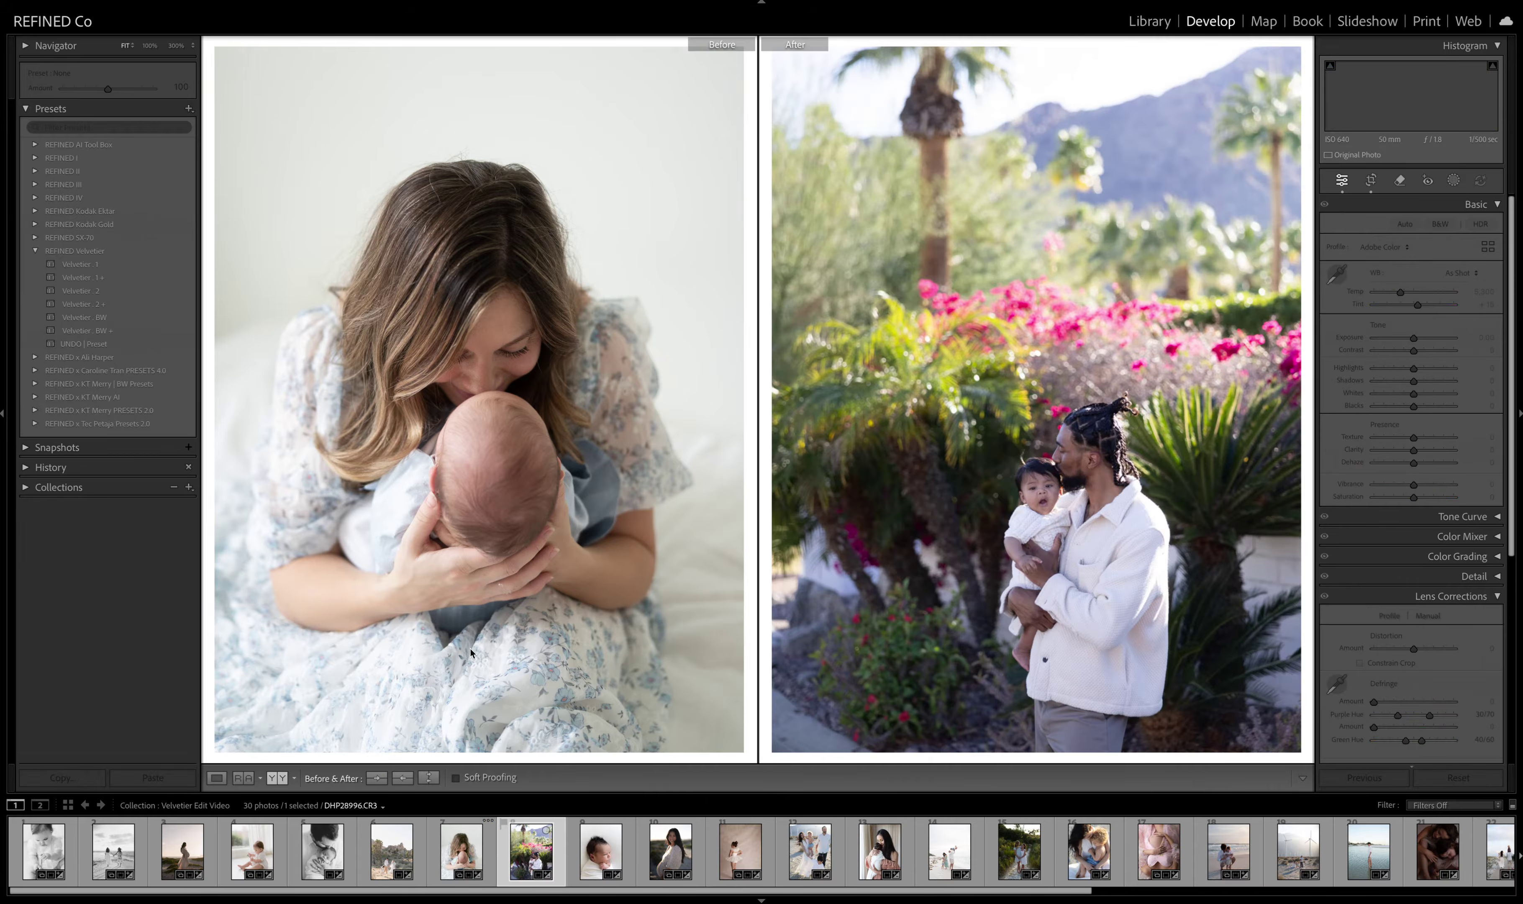
click(1459, 273)
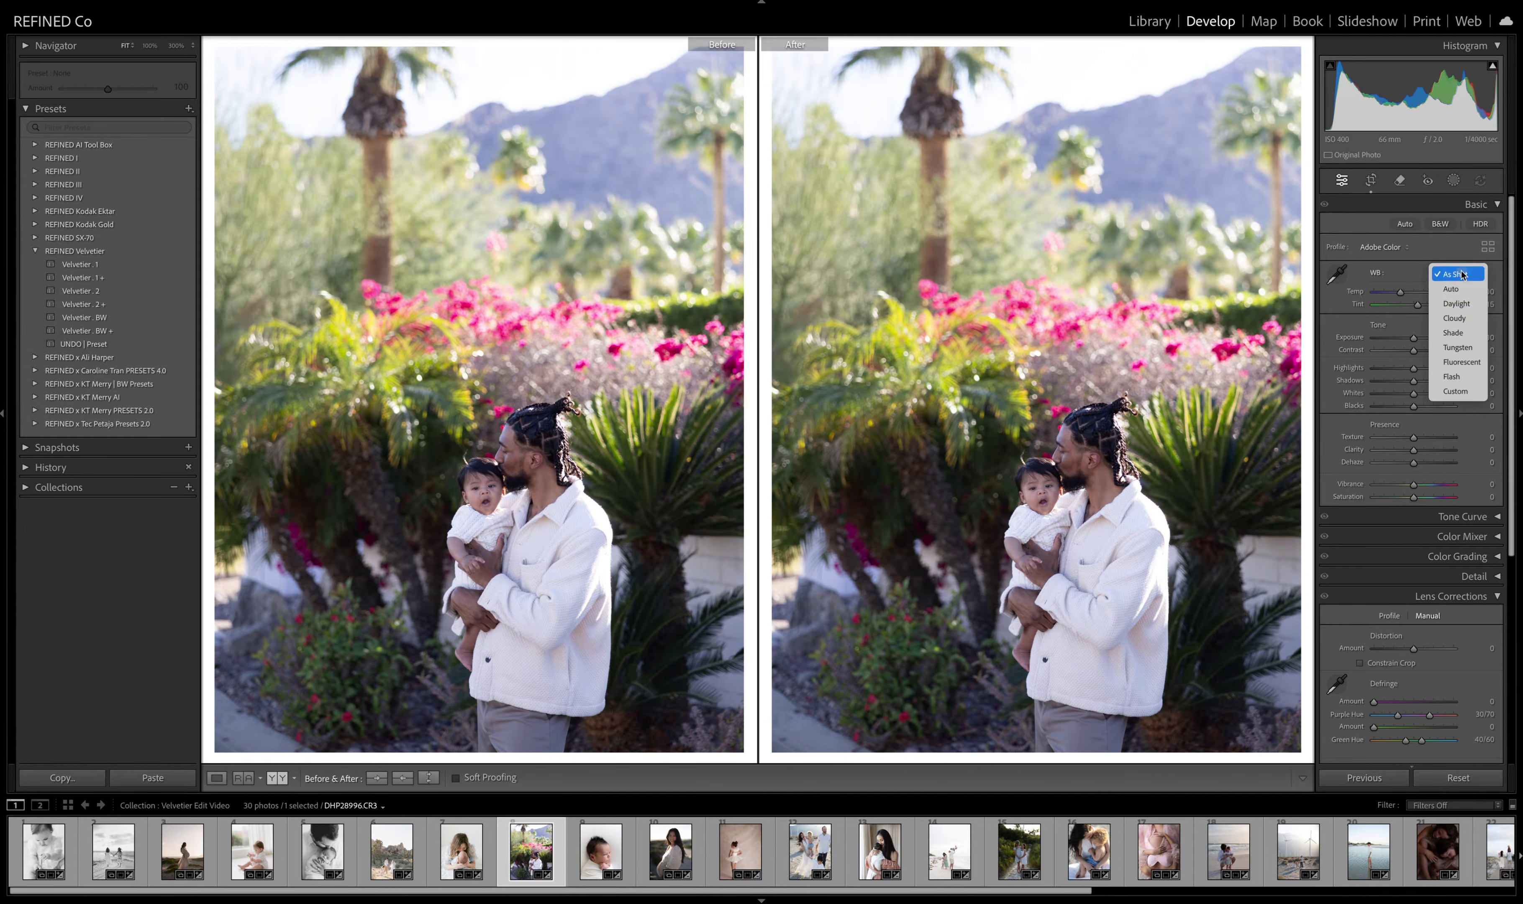
click(1457, 289)
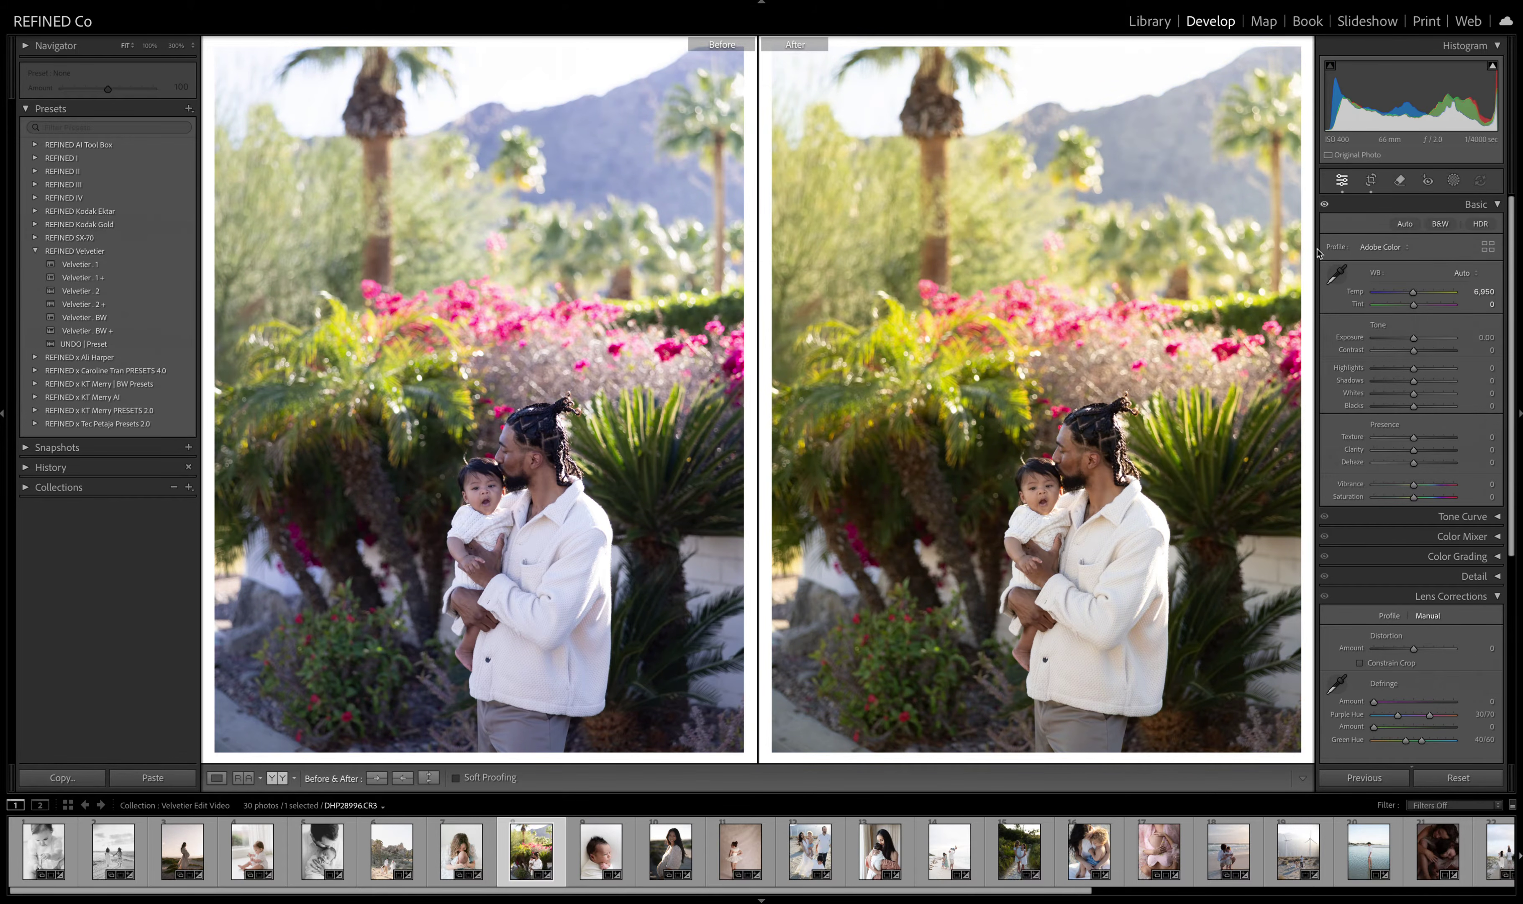
drag(1413, 294, 1414, 303)
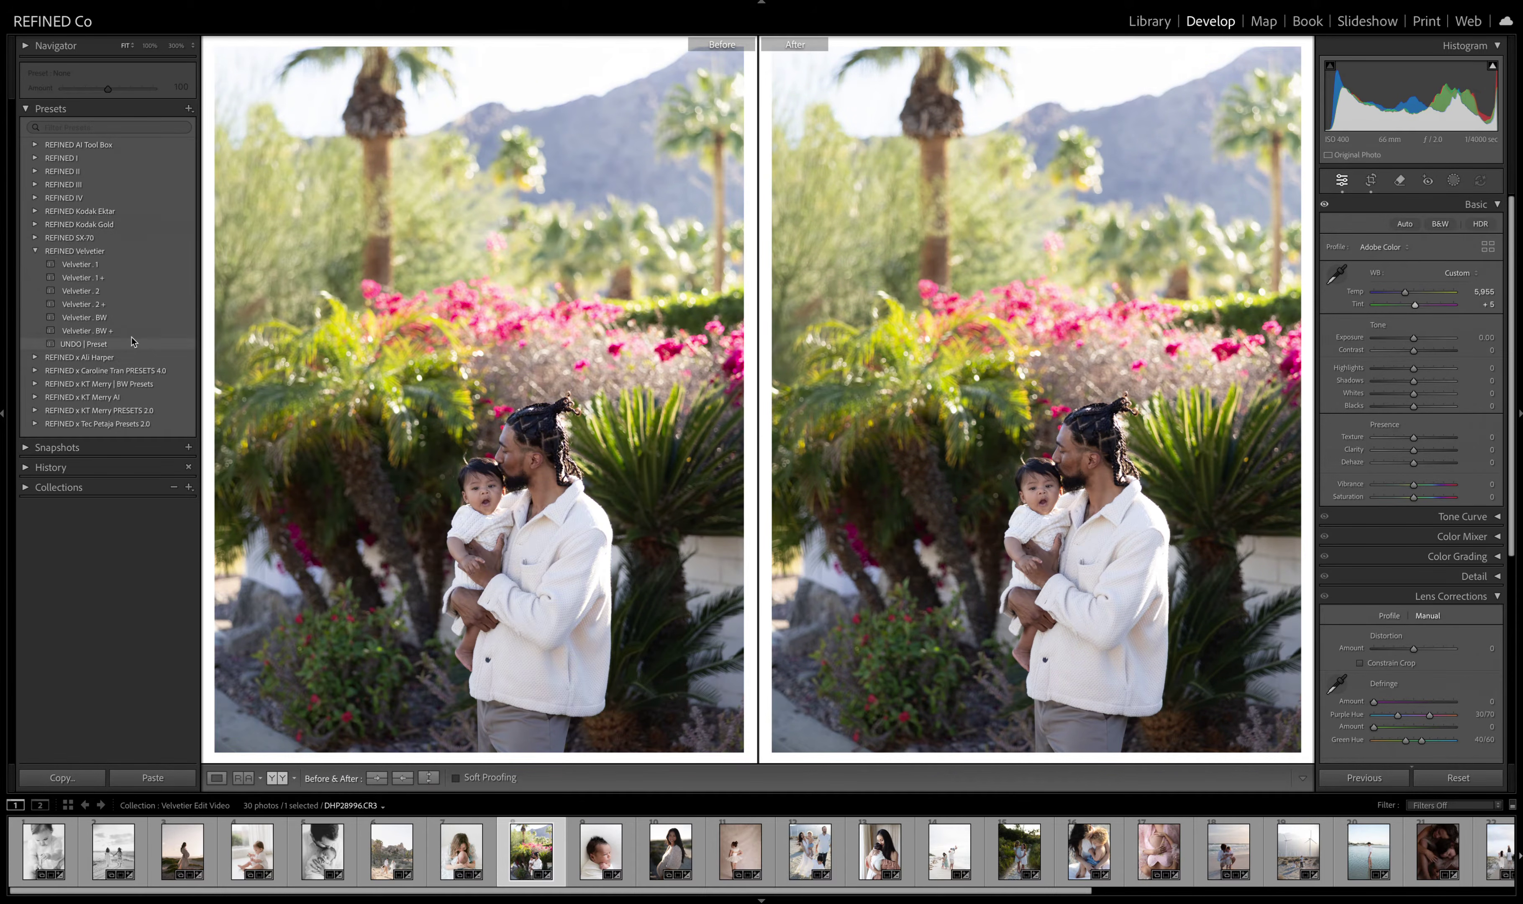
- On the father-and-baby photo, compare Velvetier 1, 1+ and 2, set Temp to 6,218 and Exposure to +0.05, and apply Velvetier 2+
click(80, 264)
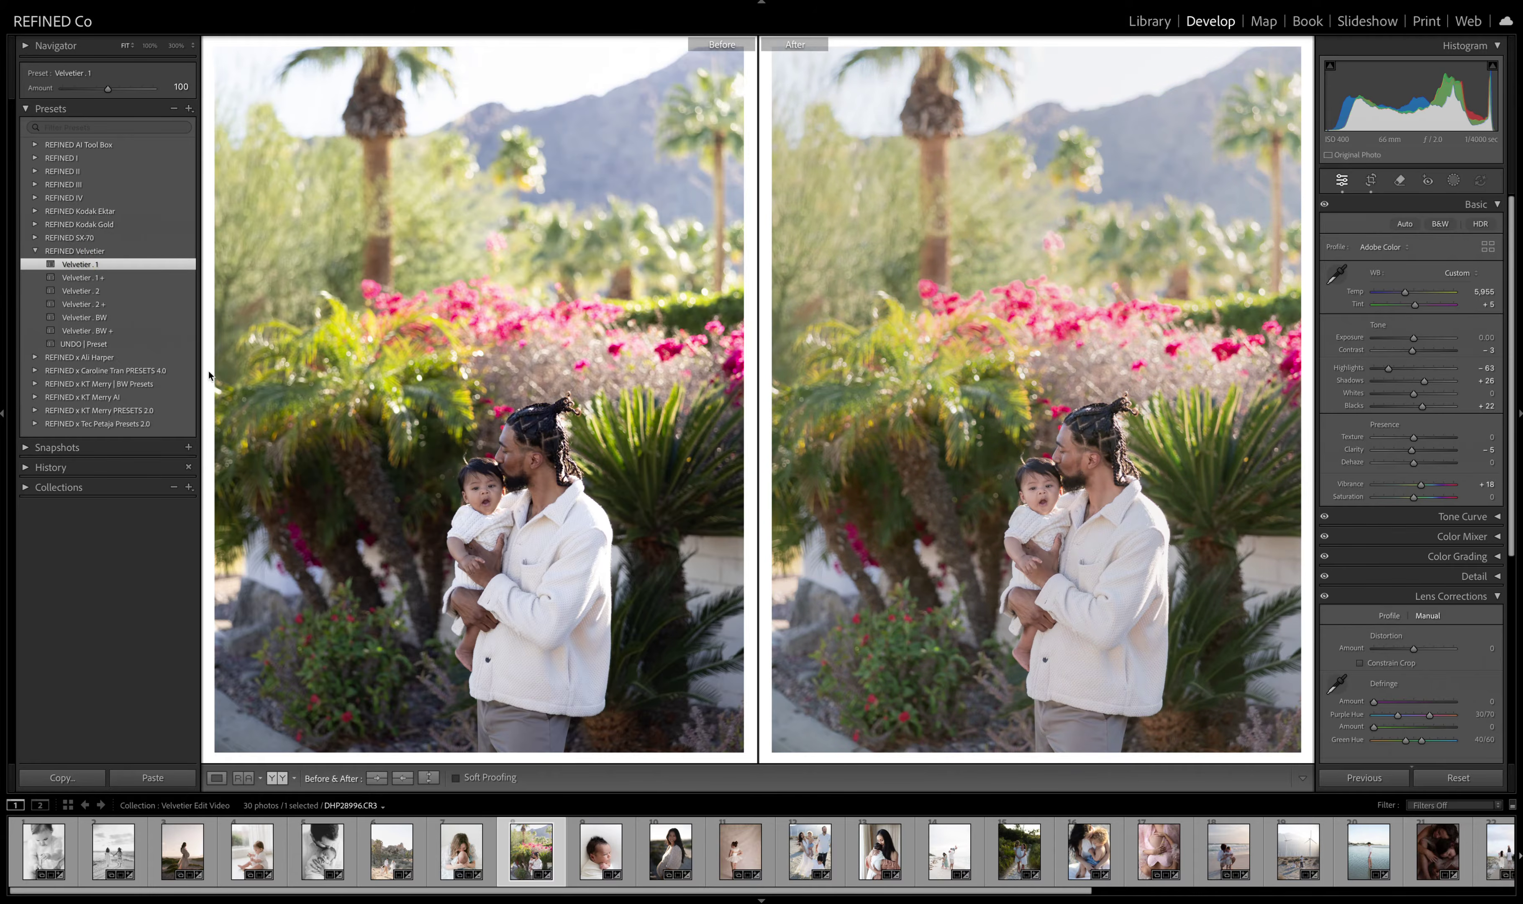
click(102, 277)
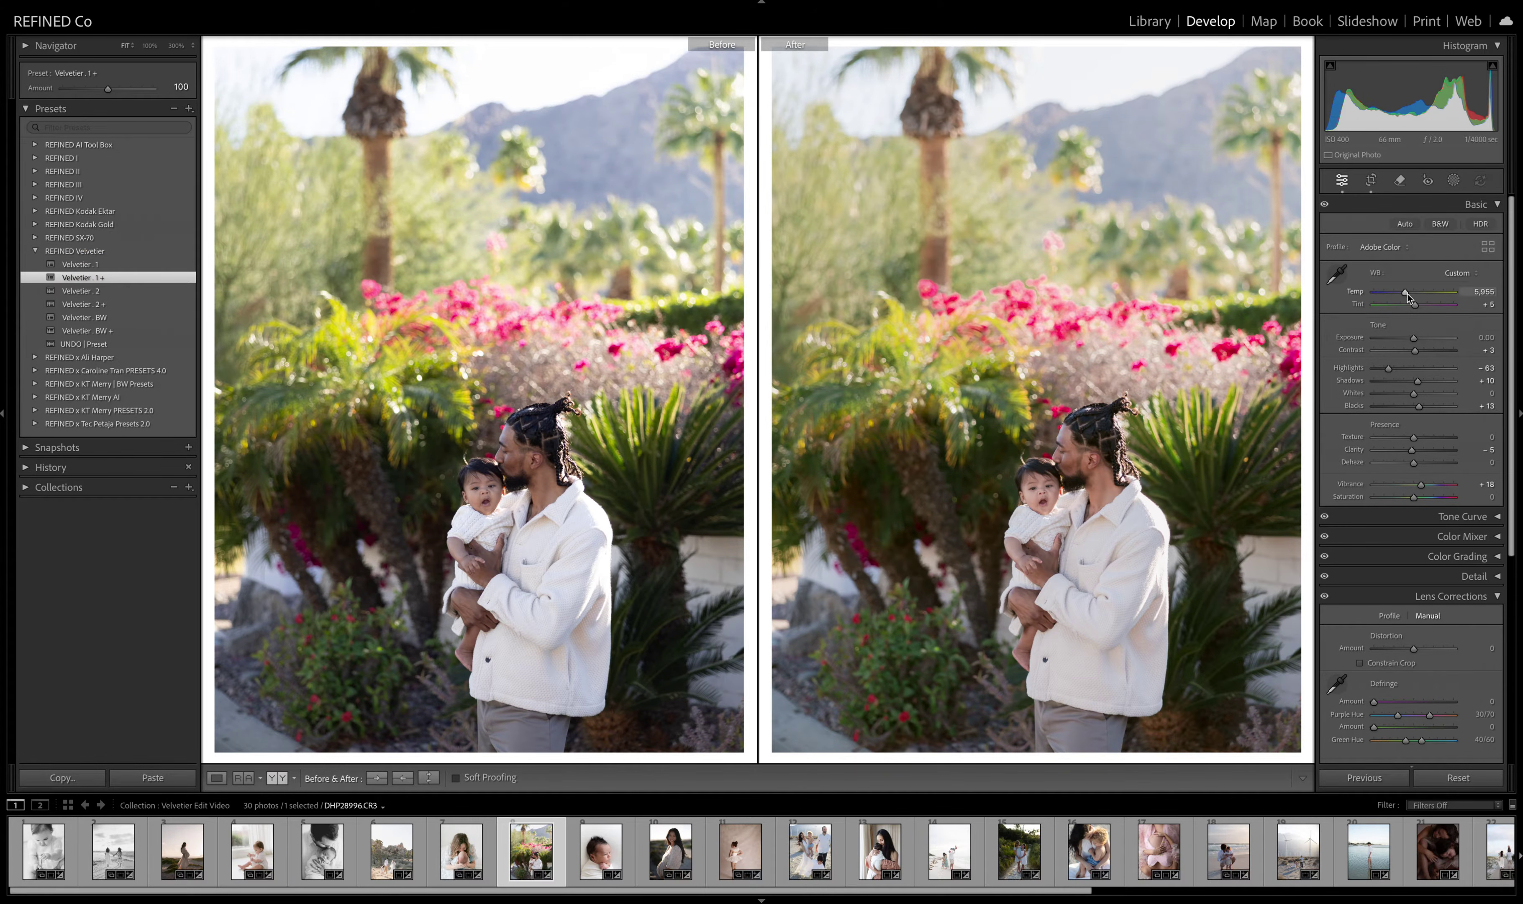
drag(1405, 293, 1414, 339)
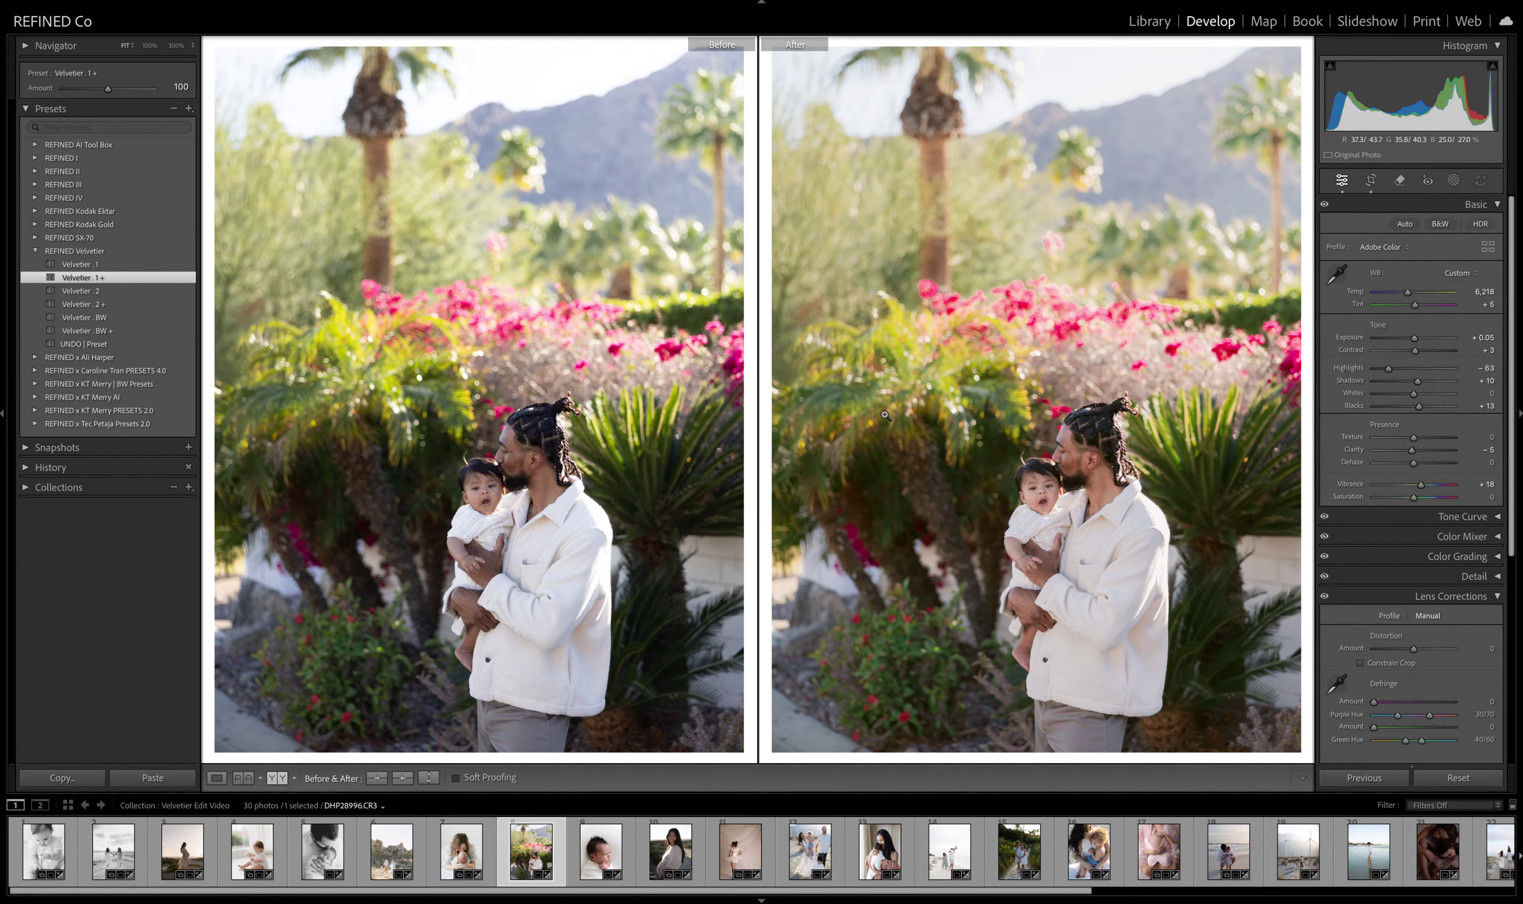
click(90, 292)
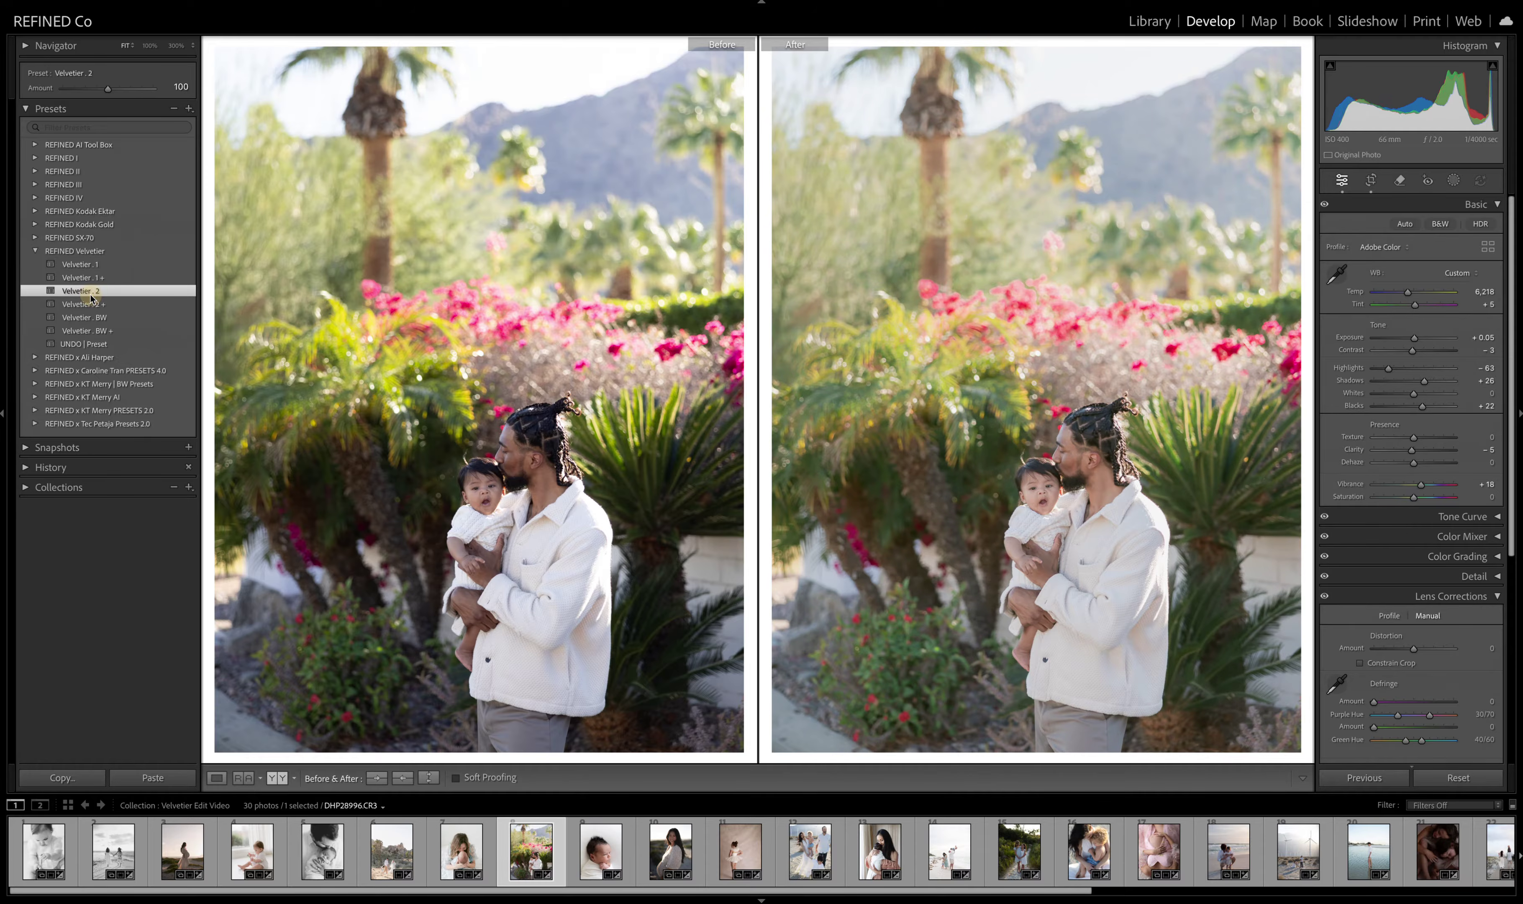
click(87, 305)
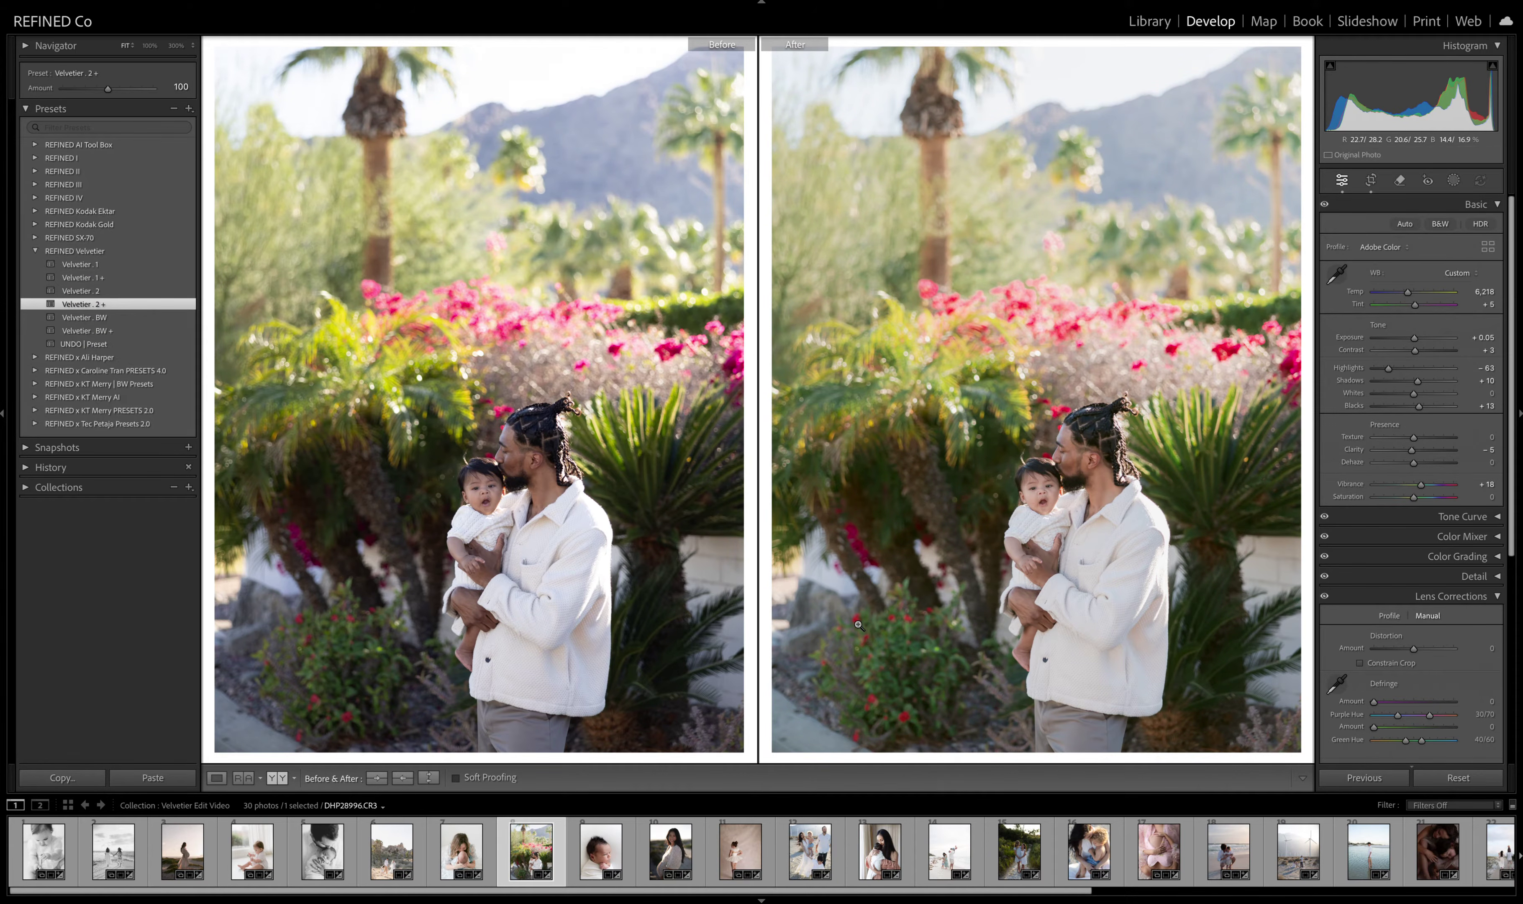
- On the swaddled newborn photo, apply Velvetier 1, set Exposure to +0.10 and Temp to 5,630, and undo a trial Tint change
click(601, 850)
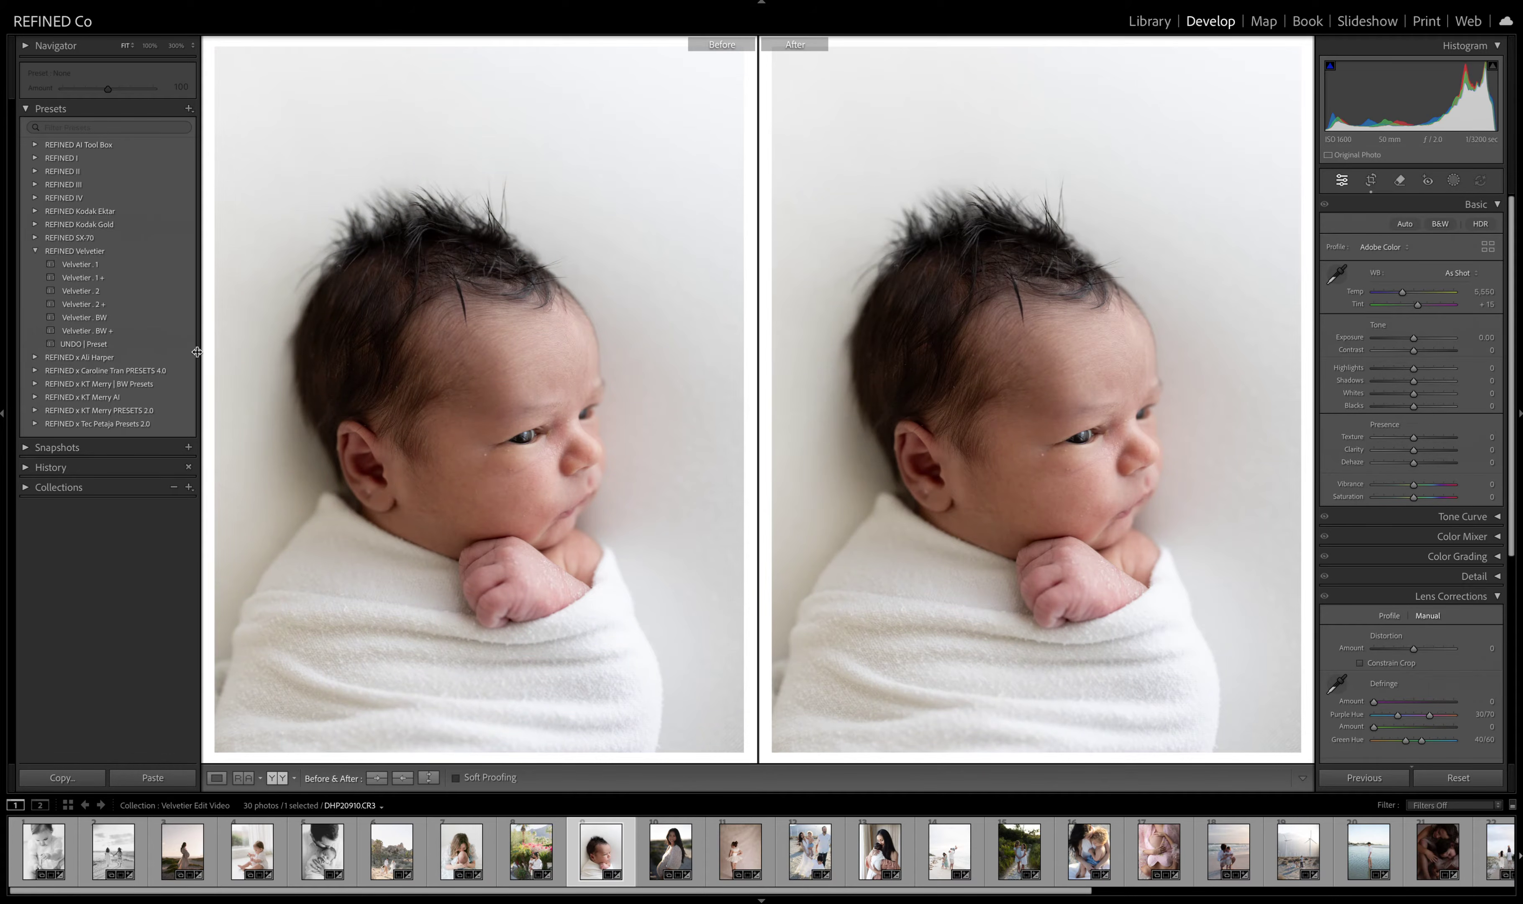
click(88, 264)
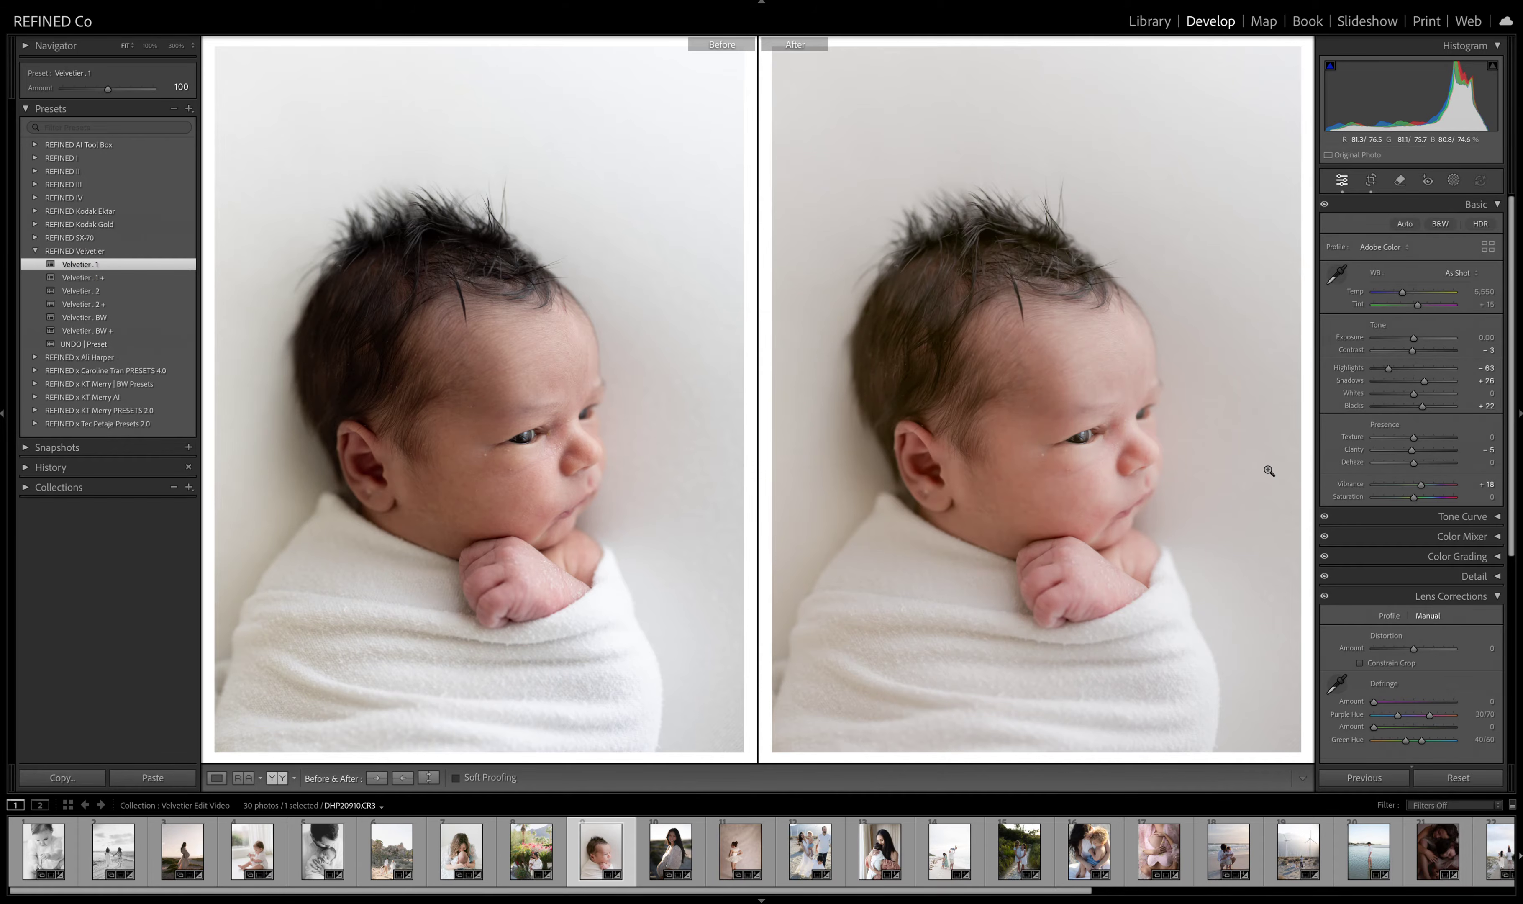
click(1413, 338)
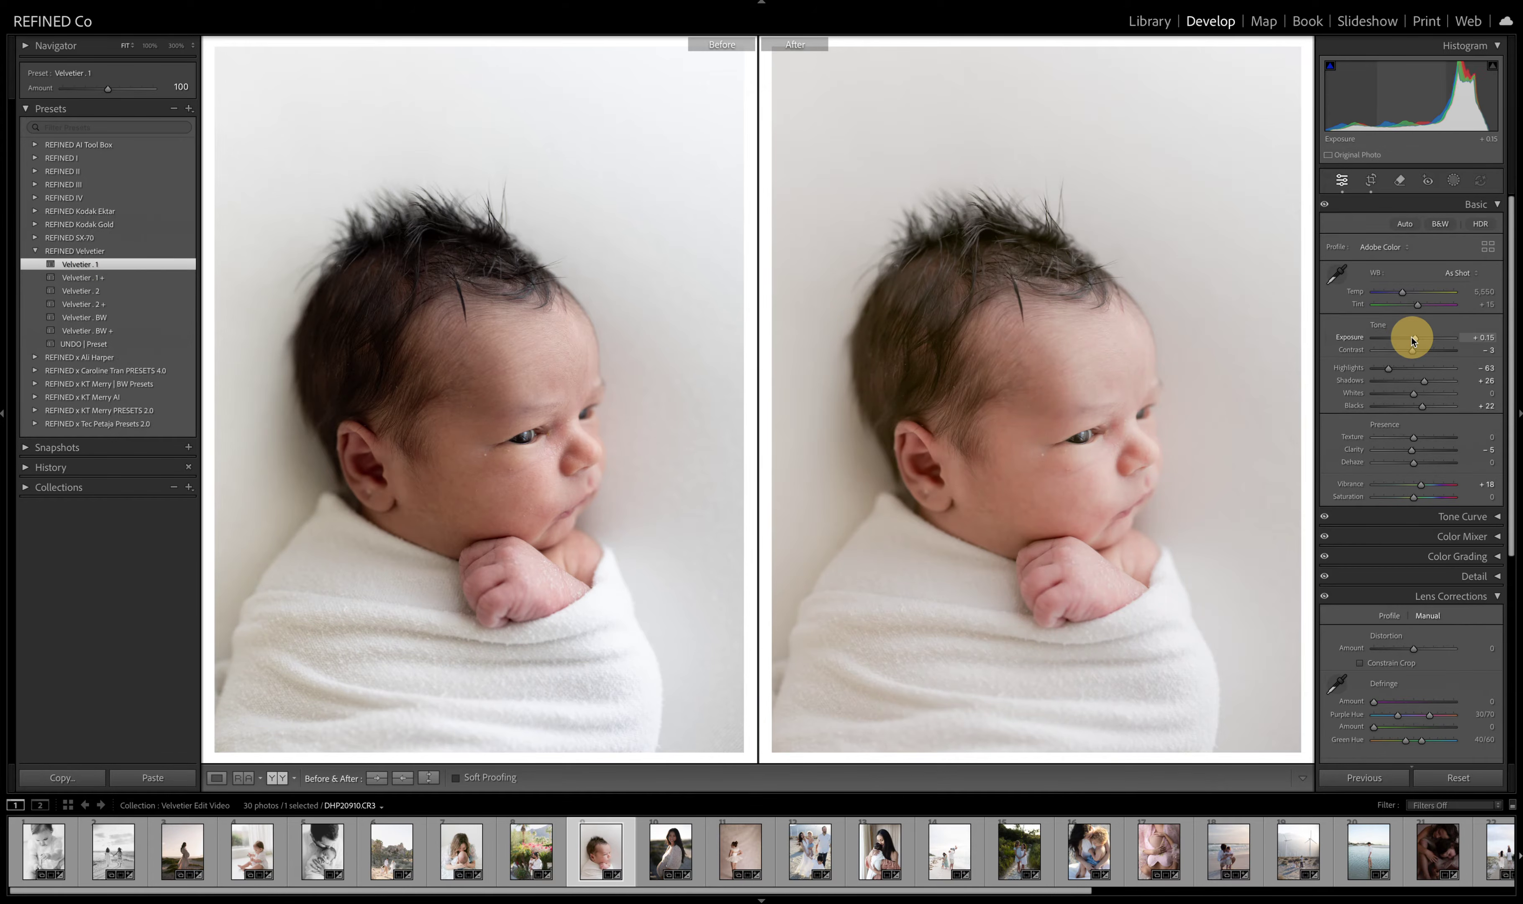
mouse_move(1408, 286)
mouse_down()
mouse_move(1400, 301)
mouse_move(1419, 307)
mouse_up()
key(ctrl+z)
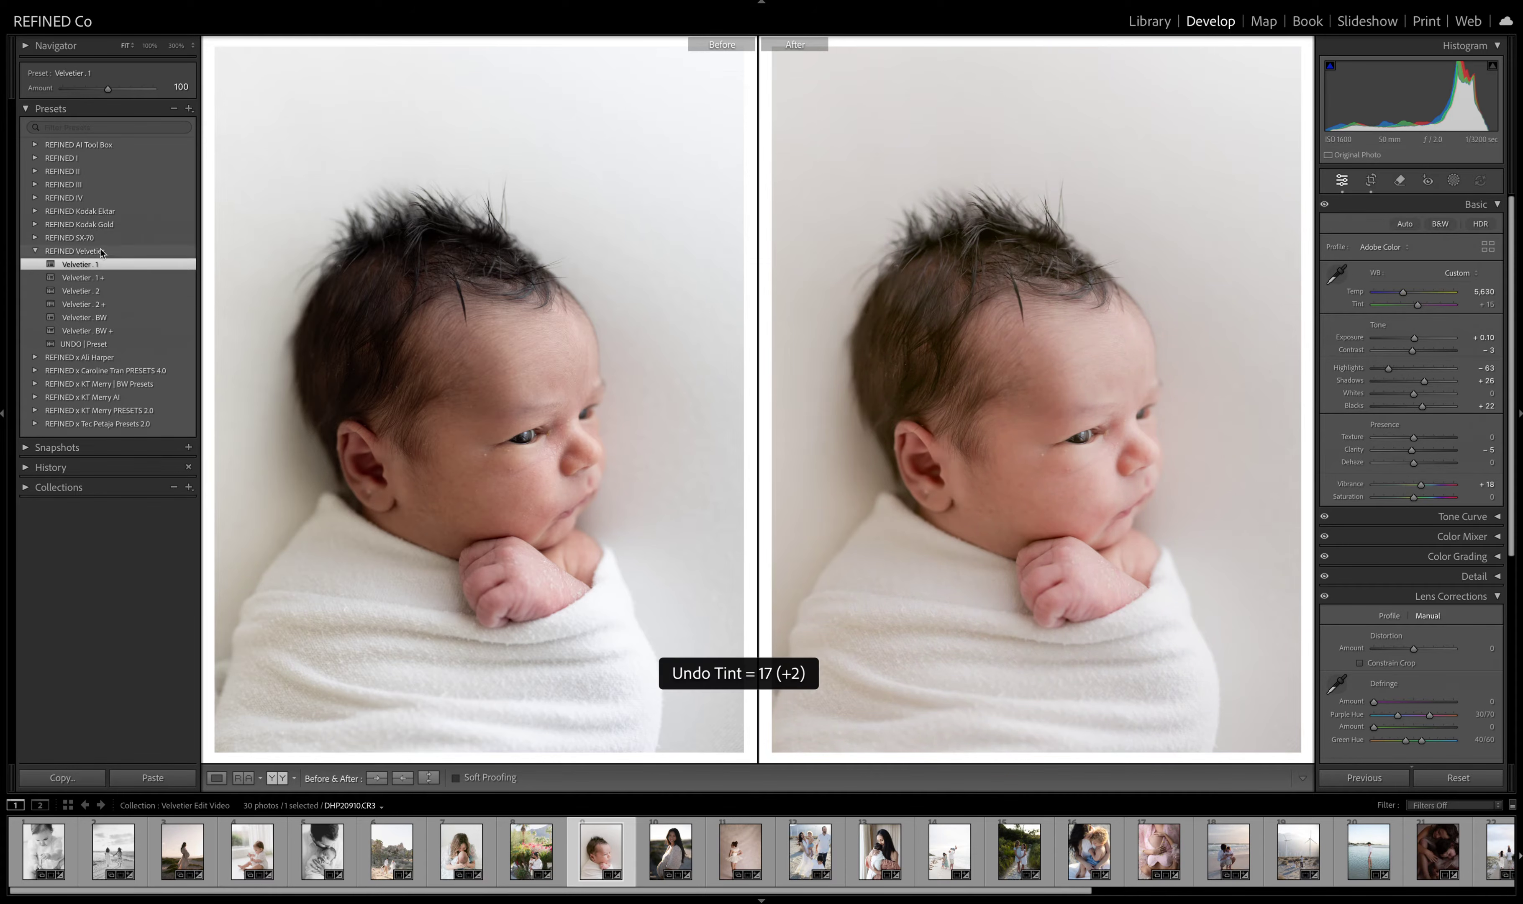
- Apply Velvetier 2 to the newborn photo, try a small tone adjustment and undo it
click(102, 291)
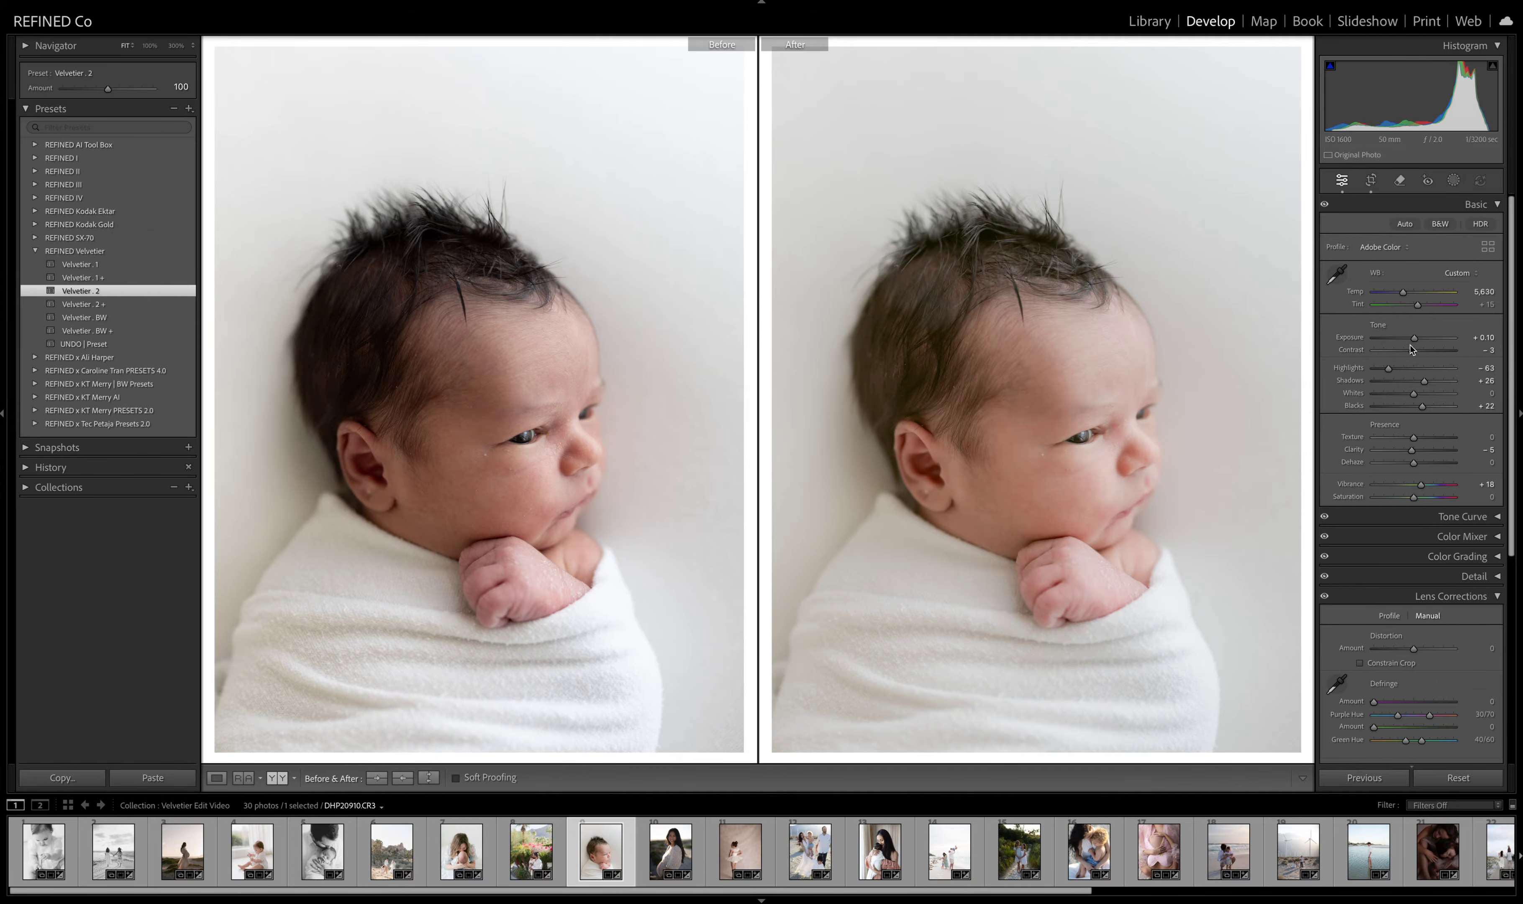
mouse_move(1413, 352)
mouse_down()
mouse_move(1415, 381)
mouse_move(1415, 340)
mouse_up()
key(ctrl+z)
- On the pregnant woman's portrait, try Velvetier 1, apply Velvetier 1+, set Exposure to +0.20 and fine-tune Temp
key(Right)
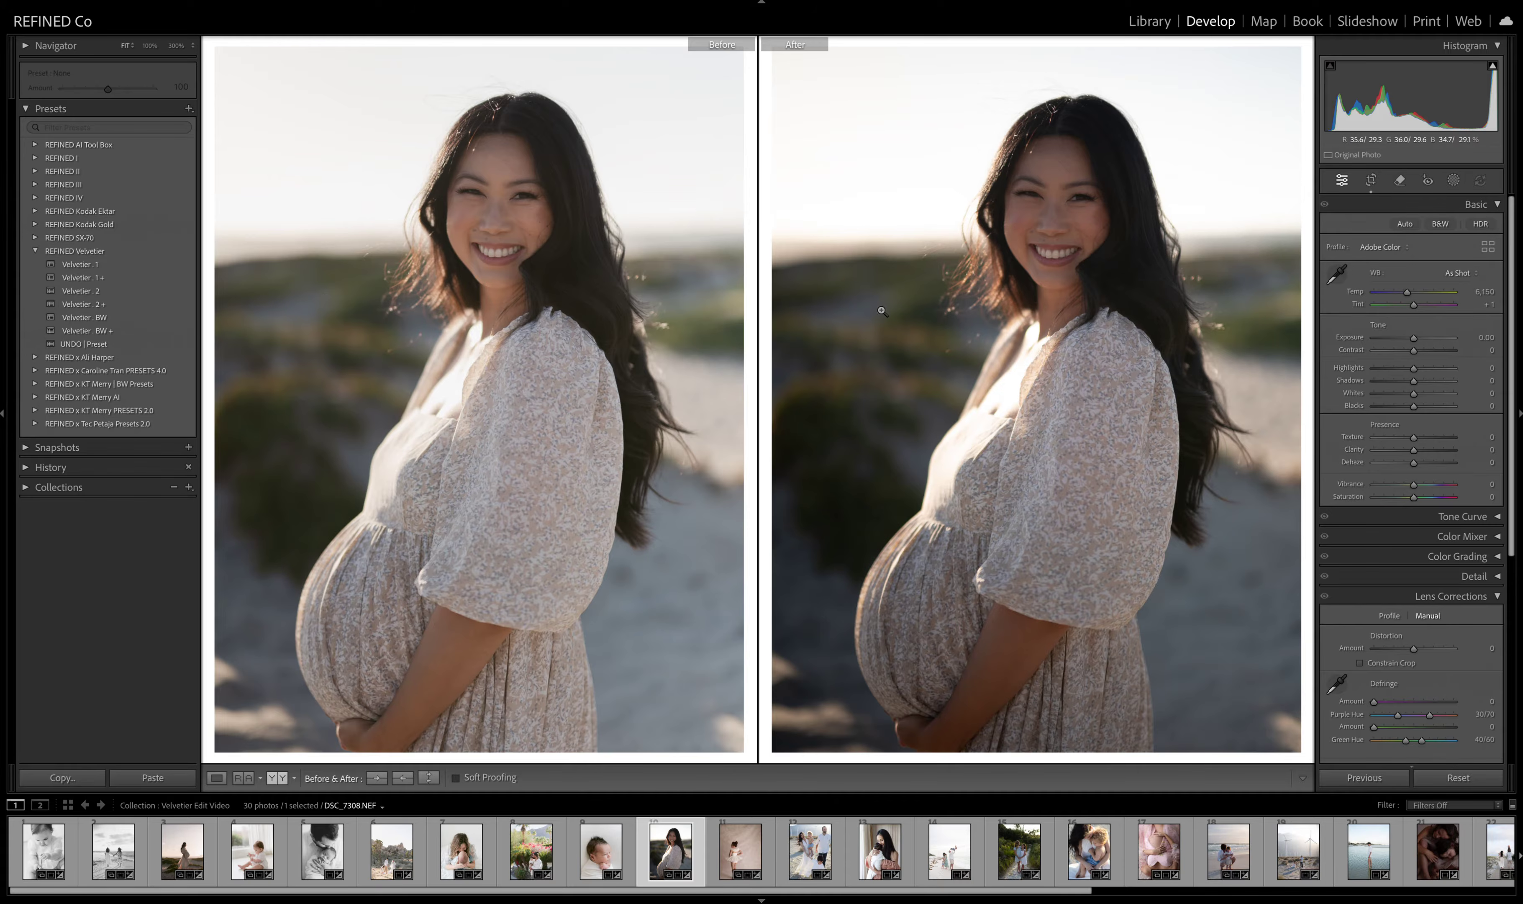
click(77, 264)
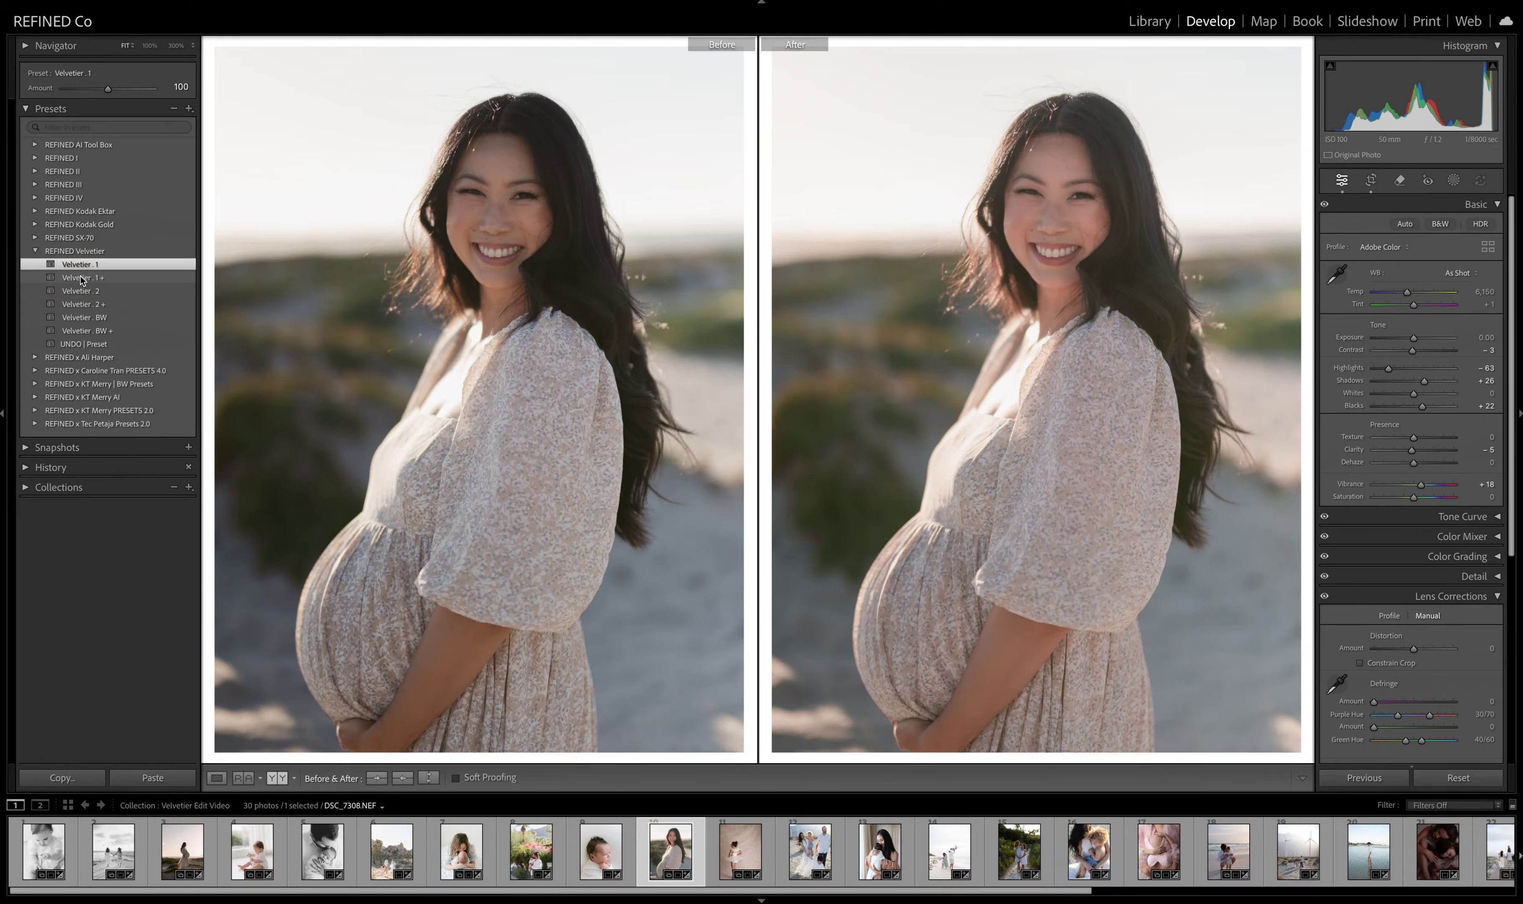
click(77, 276)
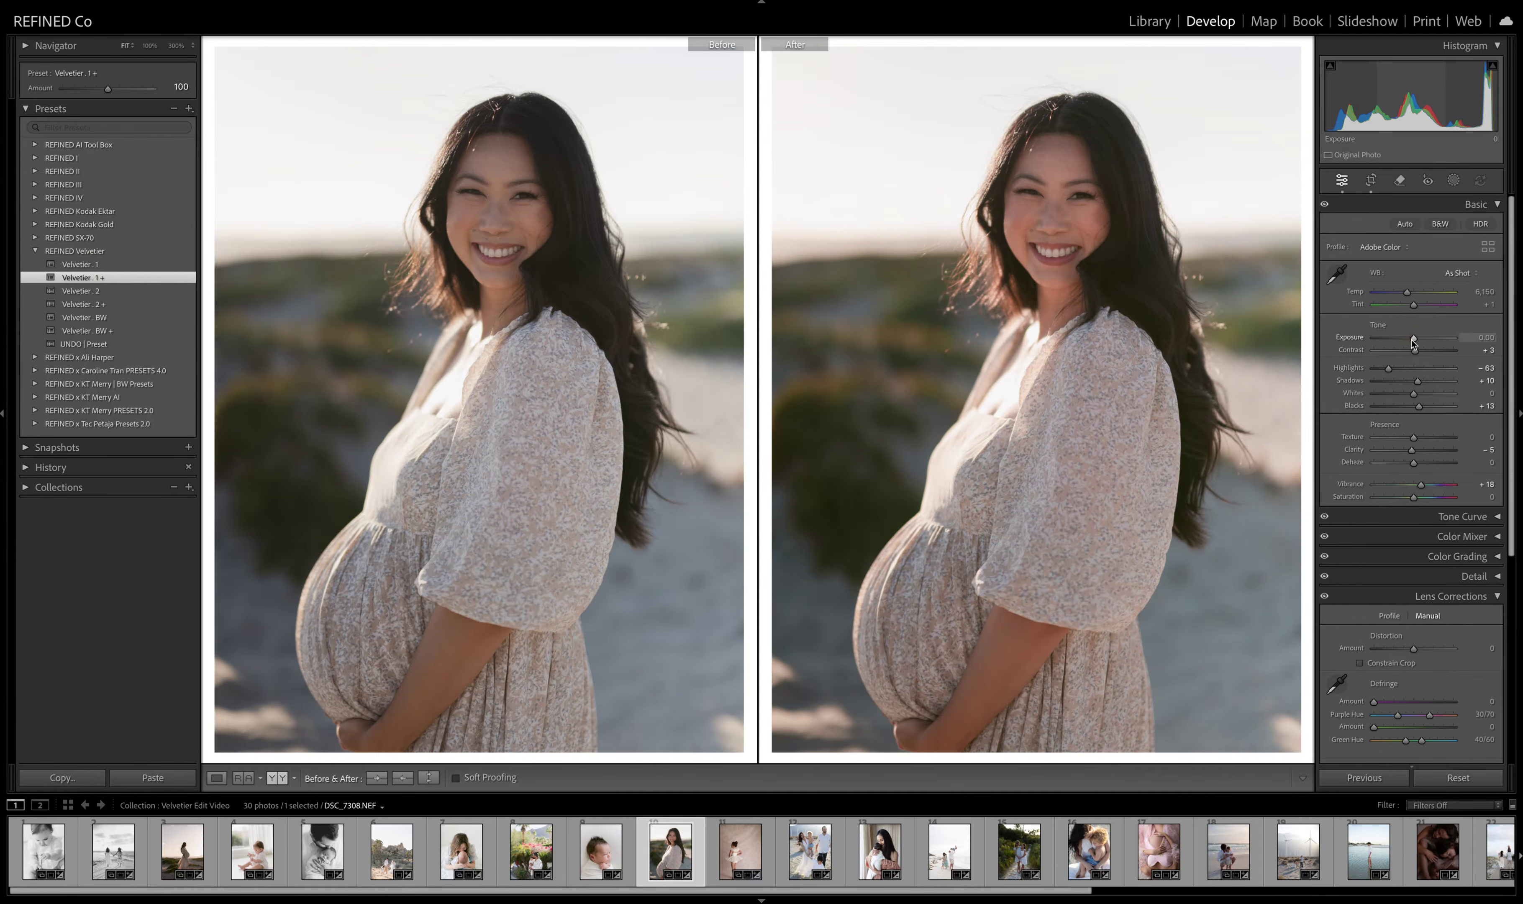
drag(1413, 339, 1414, 343)
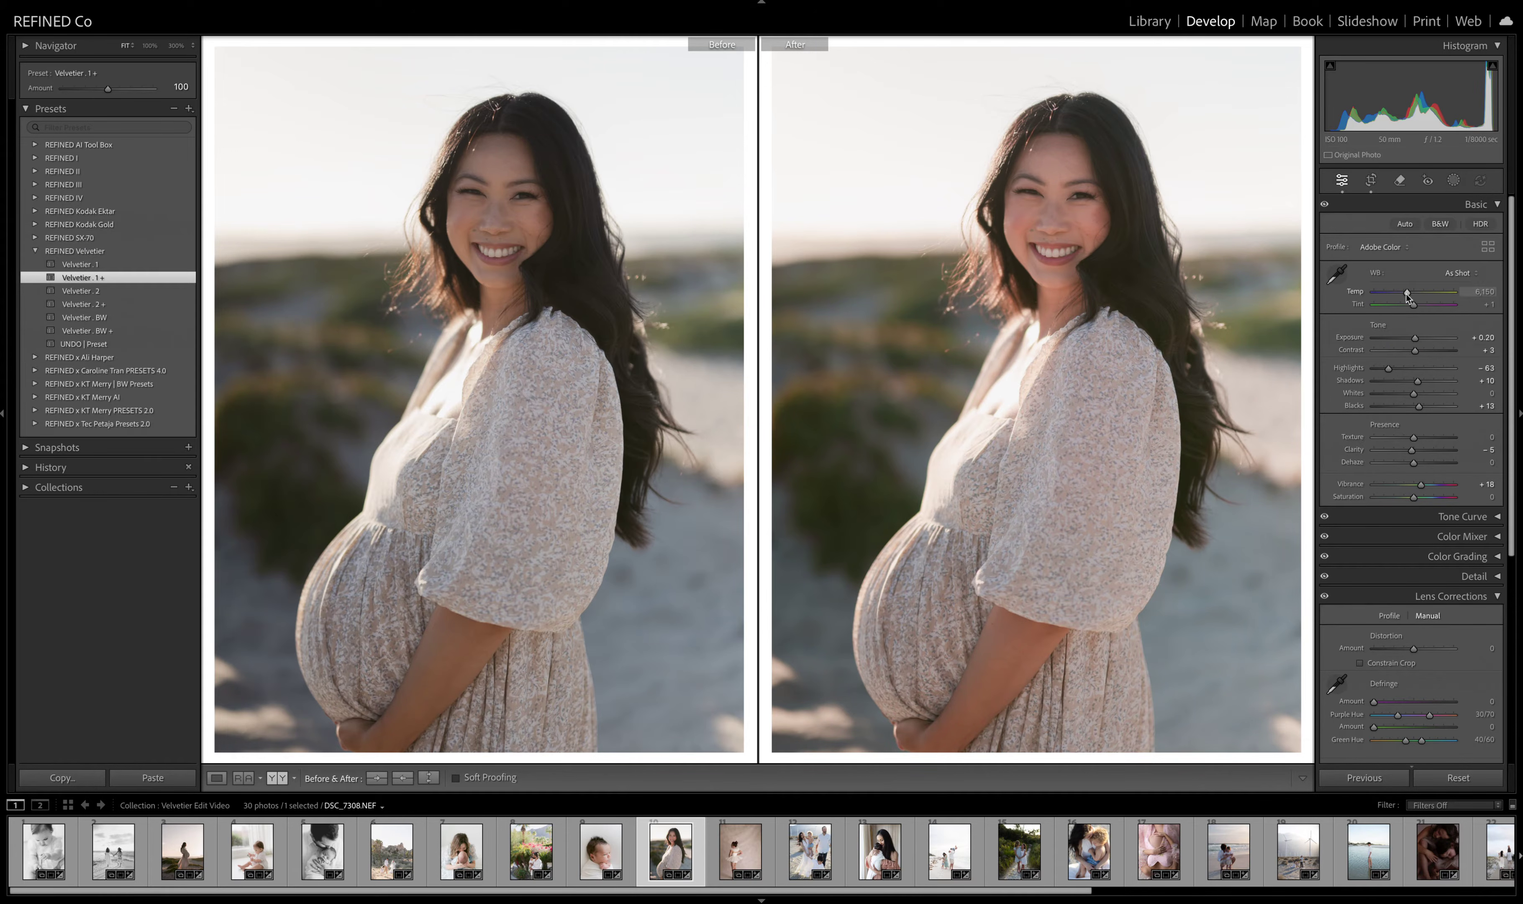
drag(1407, 295, 1407, 295)
click(1432, 433)
- Adjust the crop of the young ballerina photo so she sits higher in the frame, and return to the side-by-side Before/After view
key(Right)
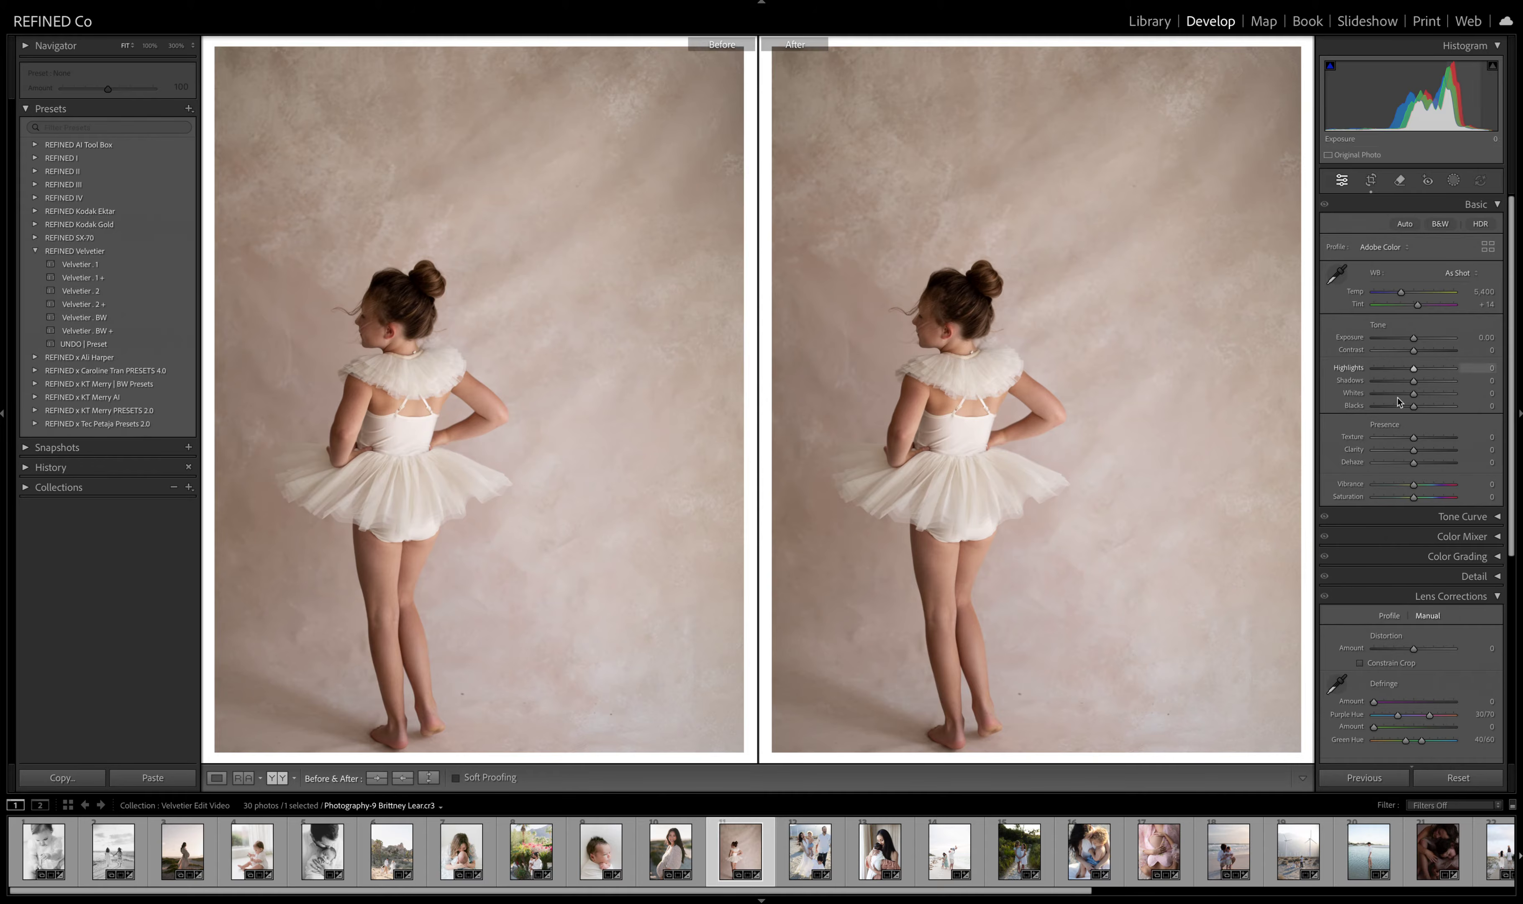
click(1341, 192)
drag(879, 415, 879, 389)
key(Return)
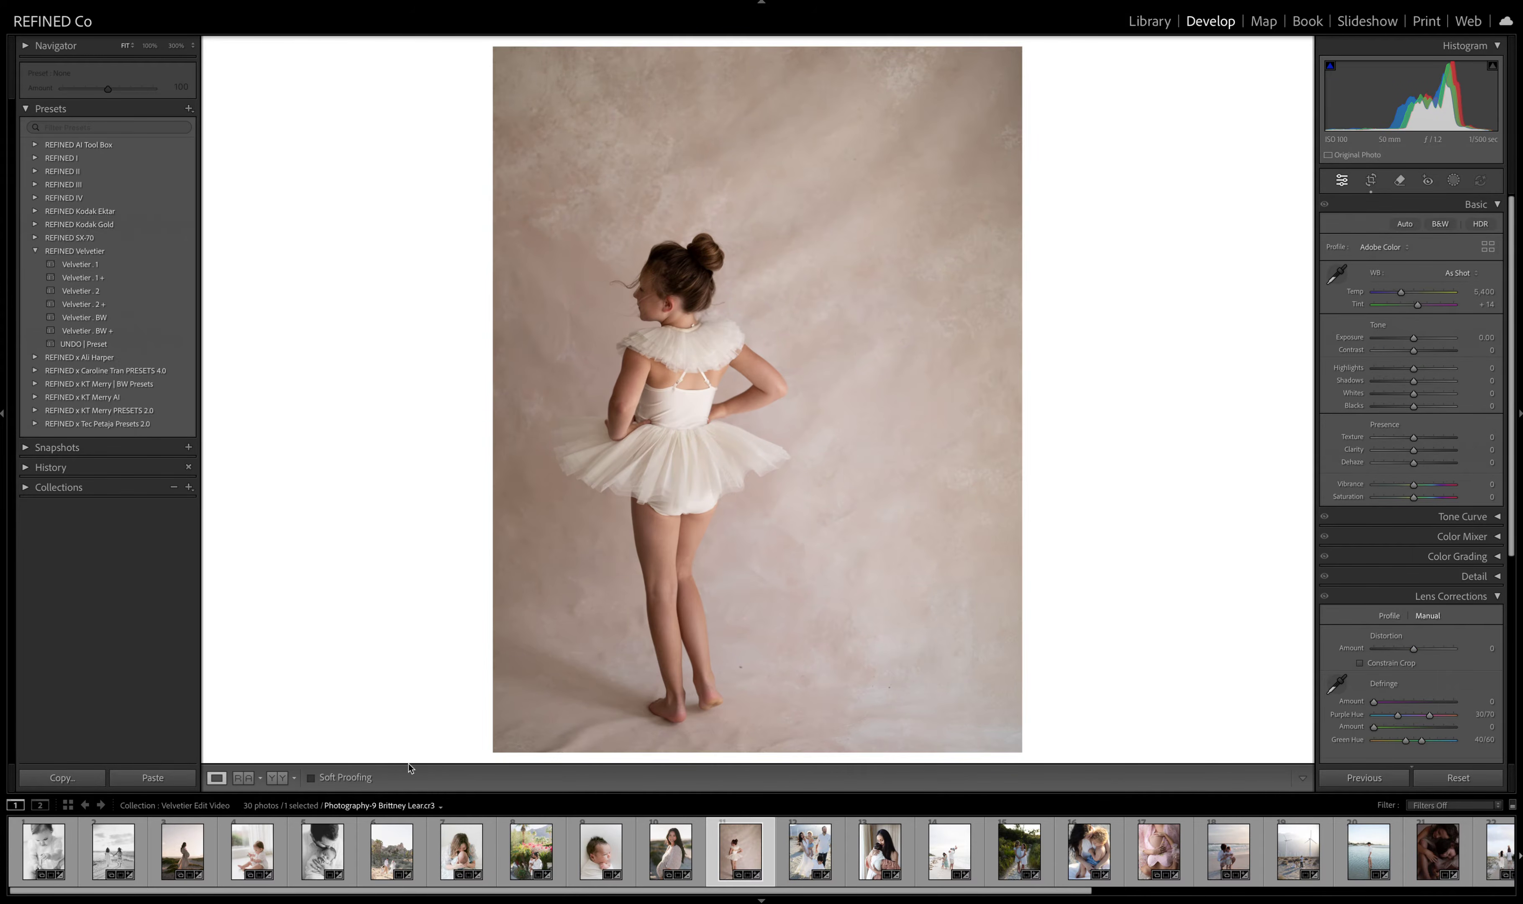
click(276, 777)
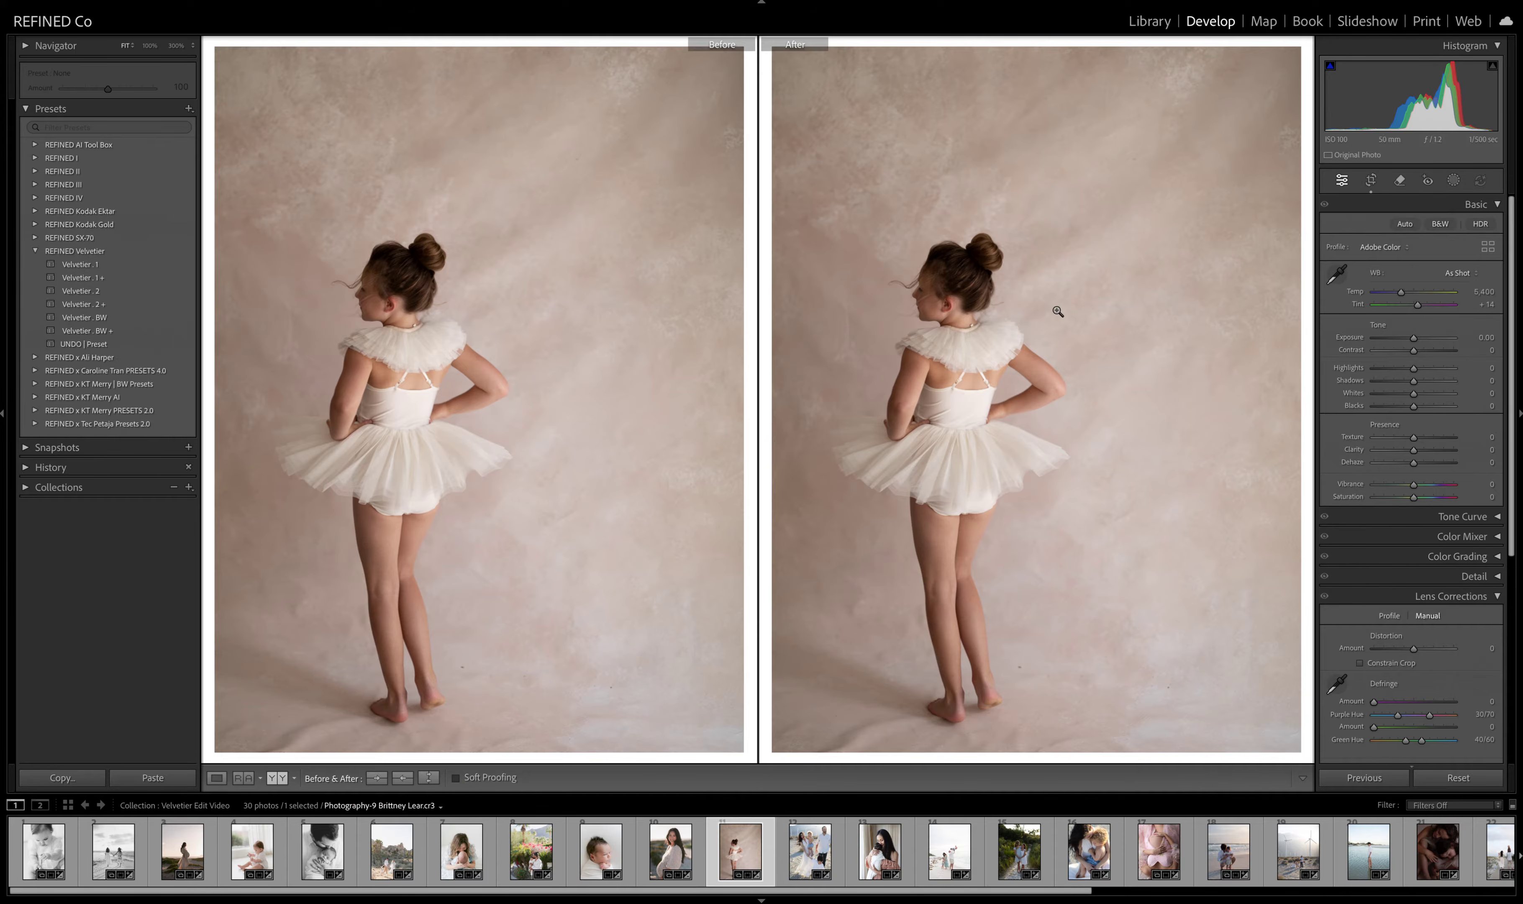
- On the ballerina photo, start from Auto white balance and set Temp to 5,127 and Tint to +7
click(1460, 274)
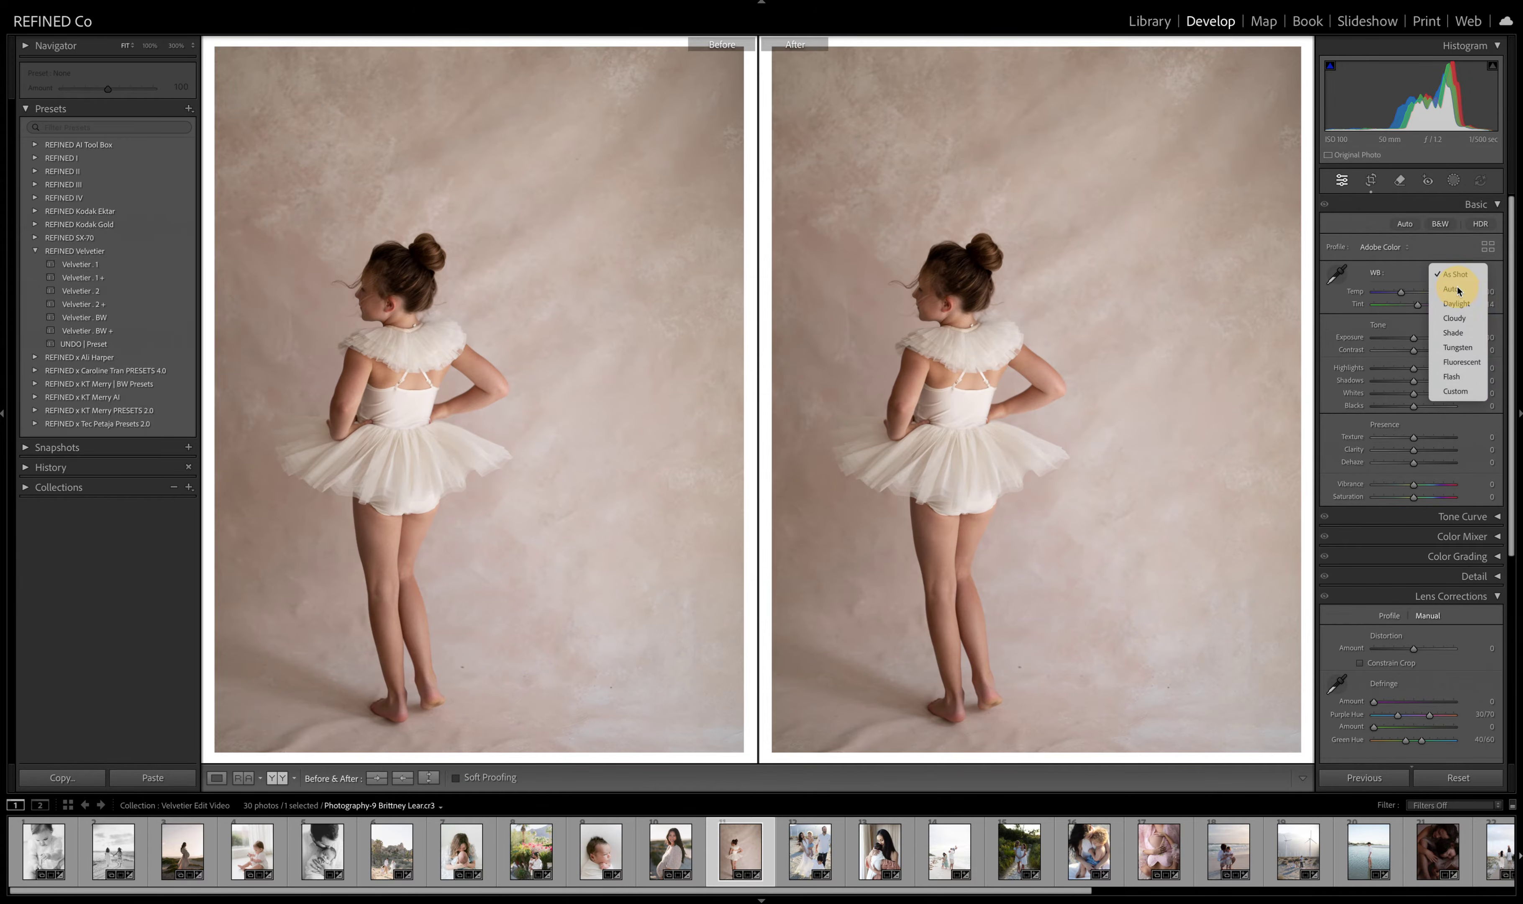
click(1456, 285)
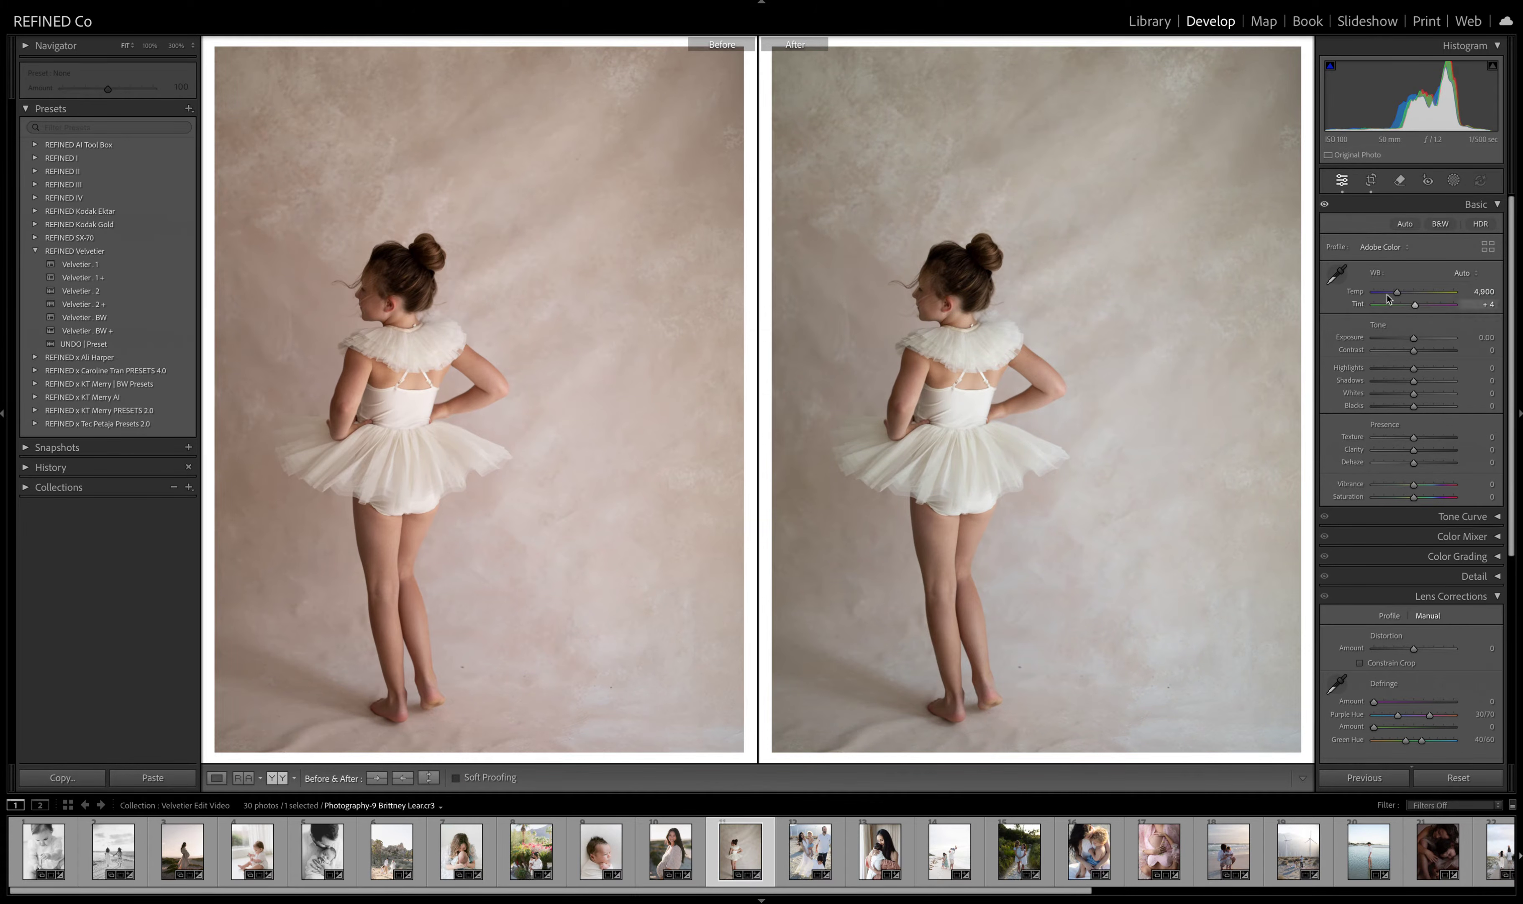
drag(1399, 298, 1400, 296)
drag(1414, 304, 1416, 305)
- Try Velvetier 1 on the ballerina photo with Exposure at +0.10, and compare it with Velvetier 2 and Velvetier 1+
click(94, 267)
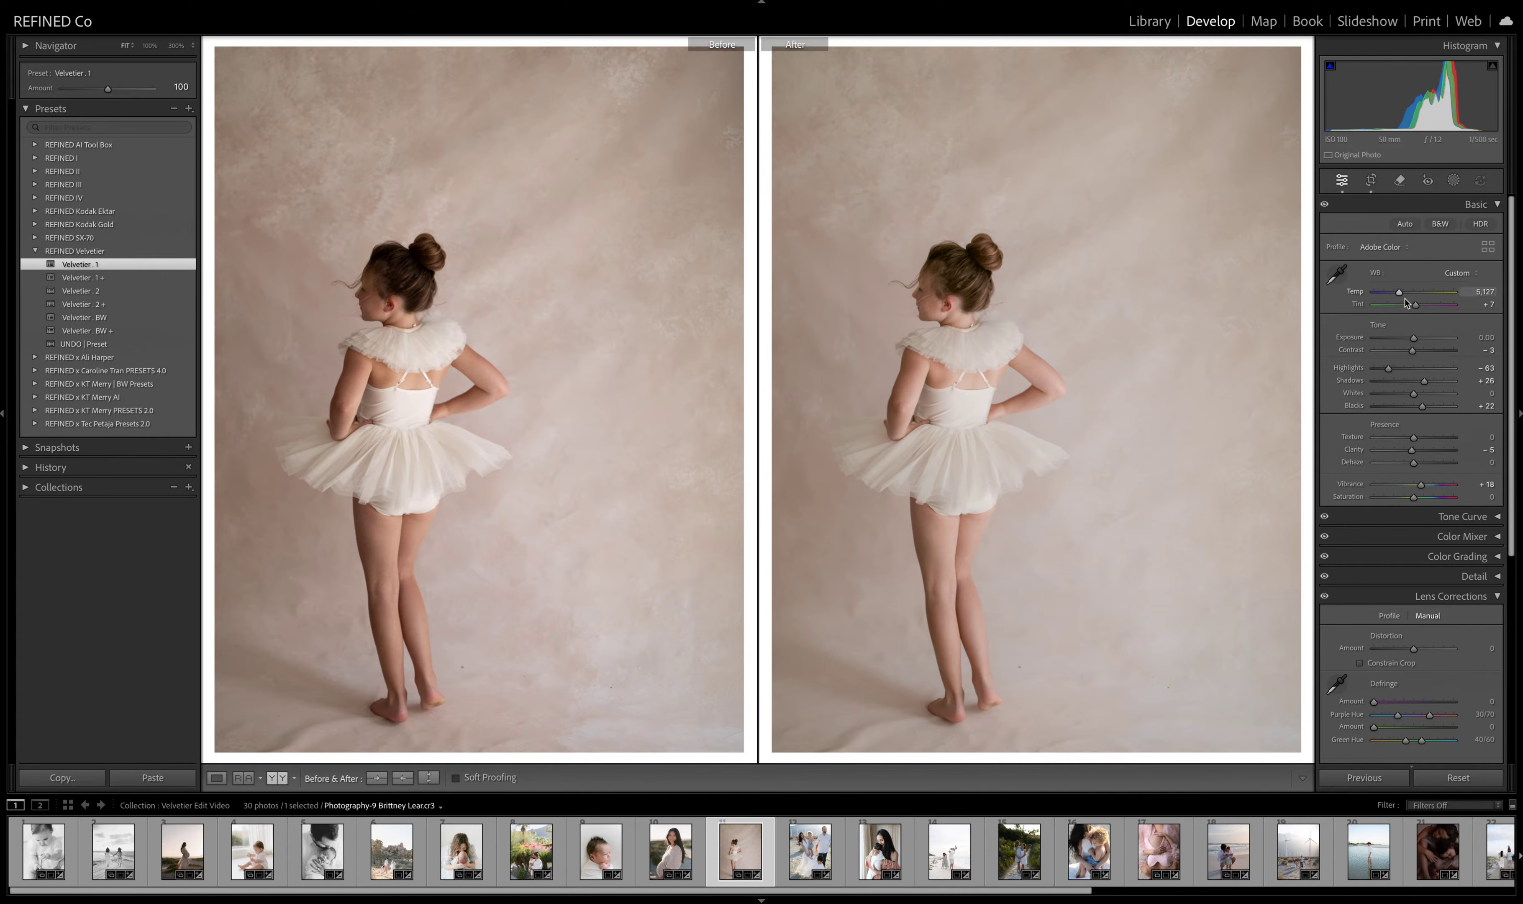
drag(1414, 339, 1415, 341)
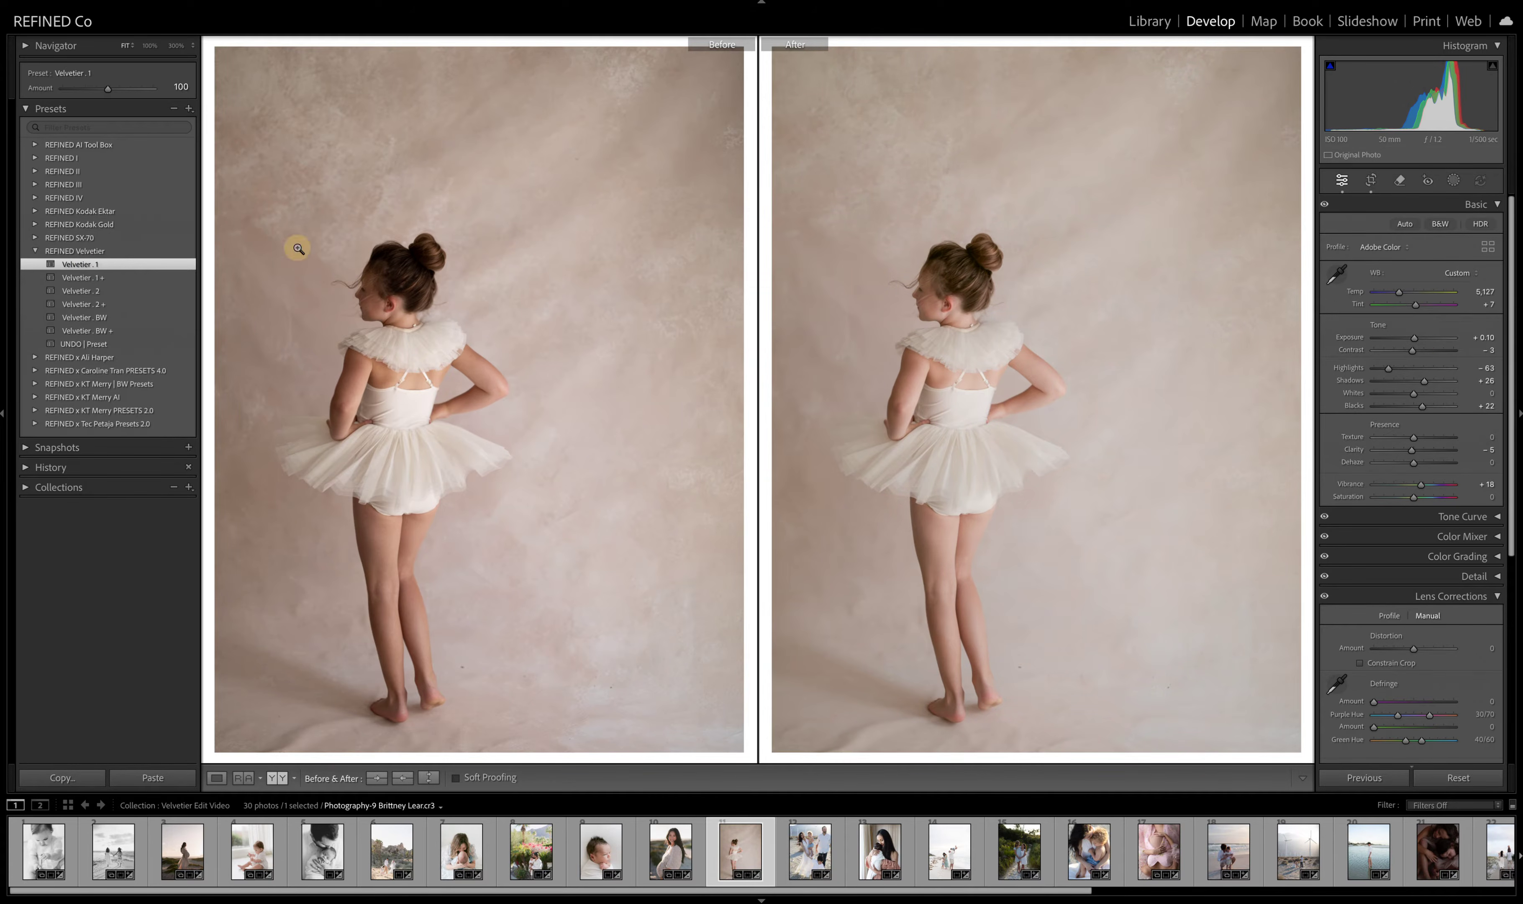
click(89, 292)
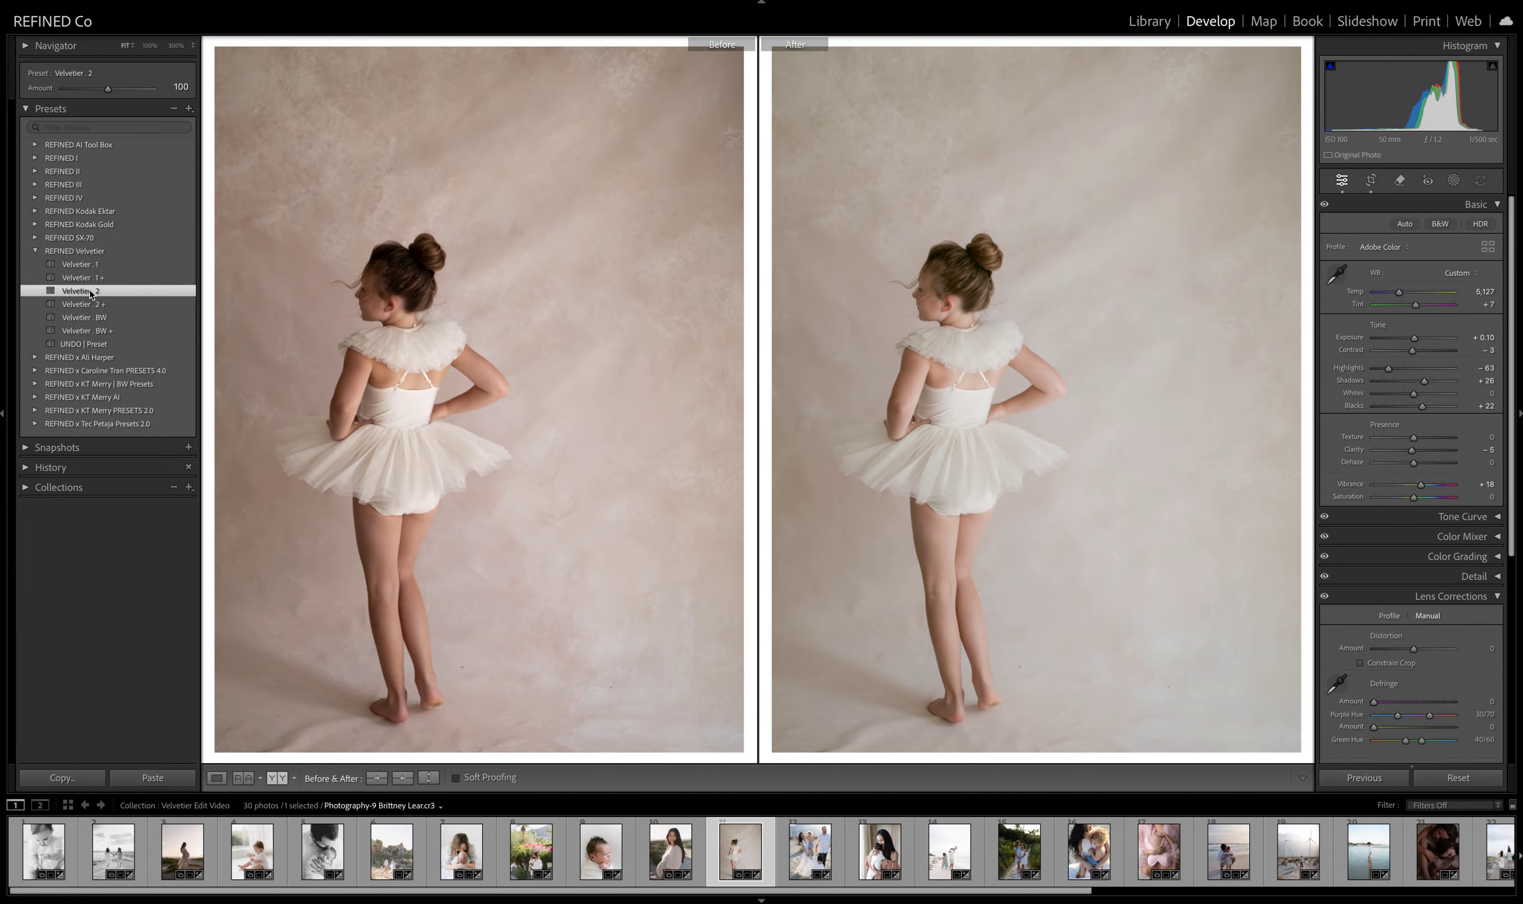
click(77, 266)
click(81, 279)
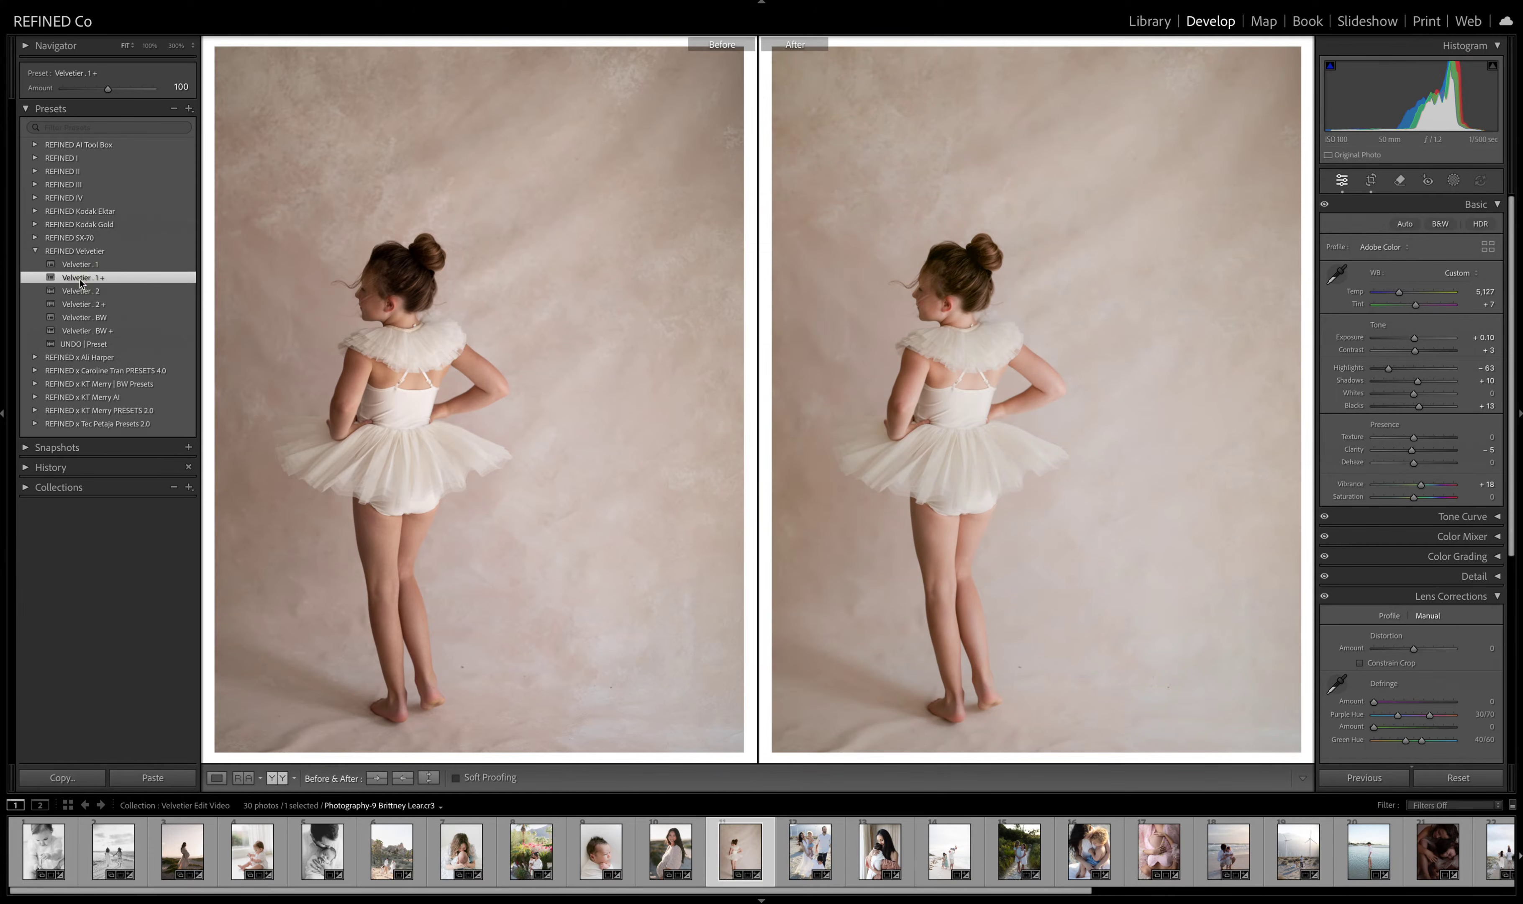
- Try Velvetier BW on the ballerina photo, apply Velvetier BW+, and set Exposure to -0.10 and Highlights to -35
click(90, 319)
click(86, 330)
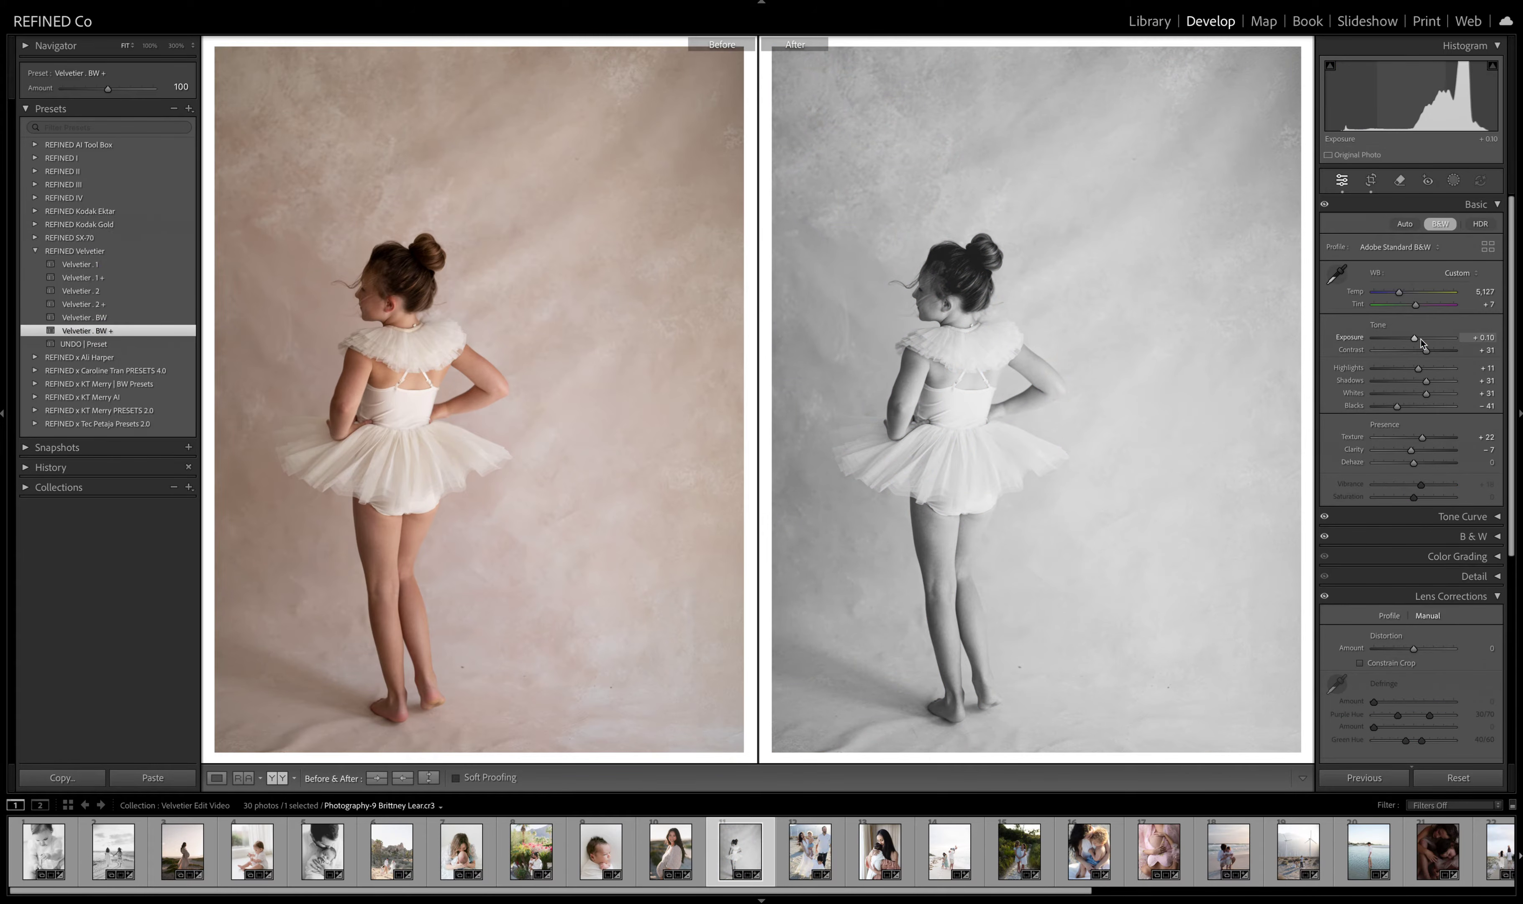
drag(1414, 338, 1401, 377)
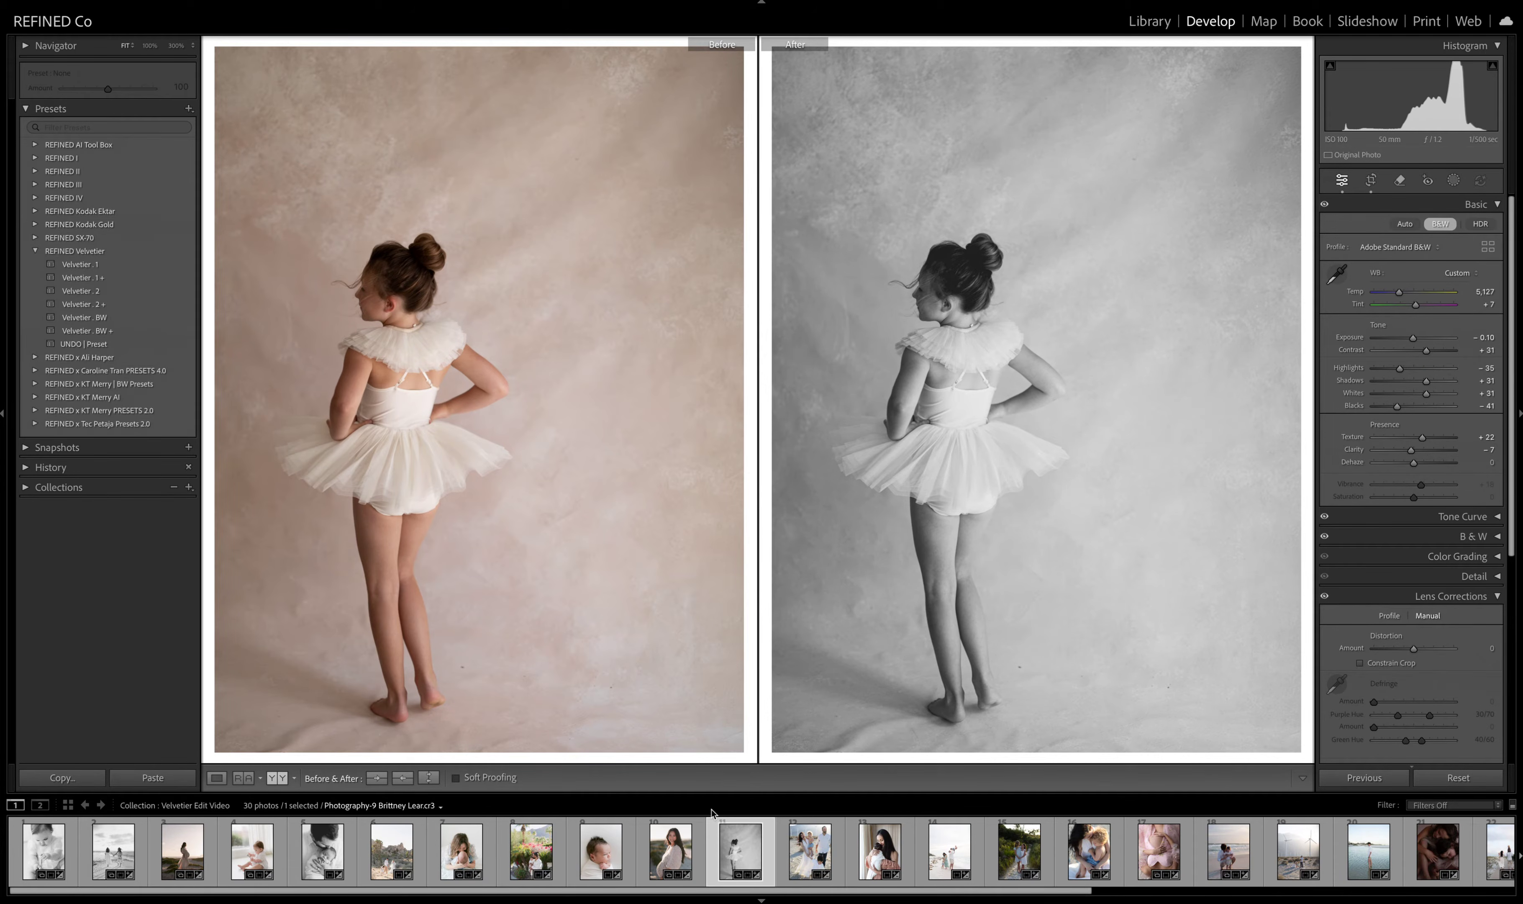
- Set the white balance of the family photo in front of the wind turbines to Auto
key(Right)
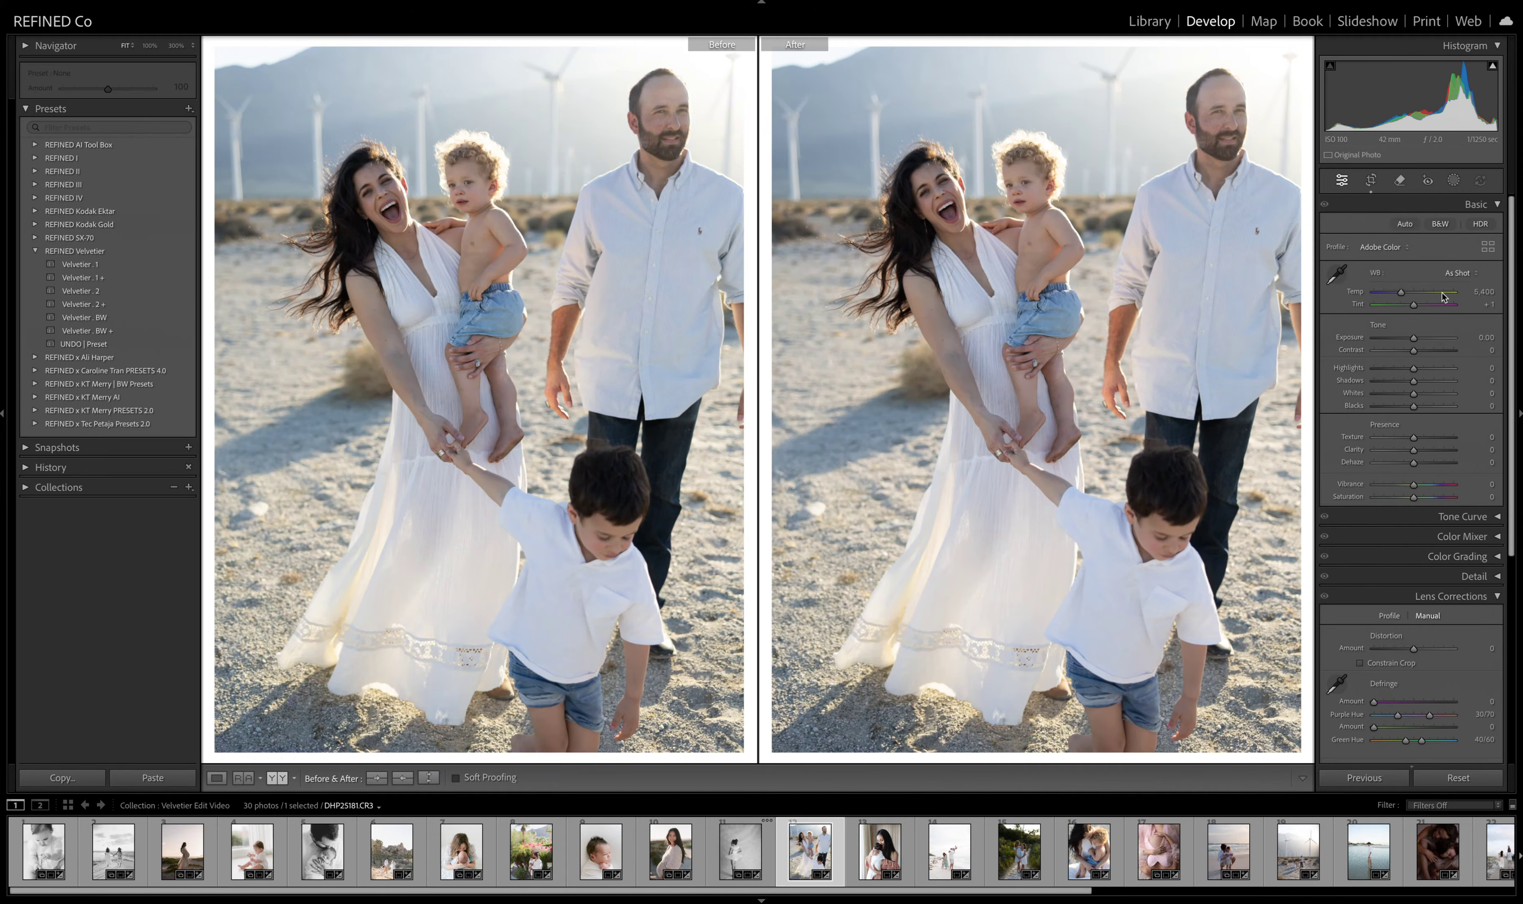
click(1453, 273)
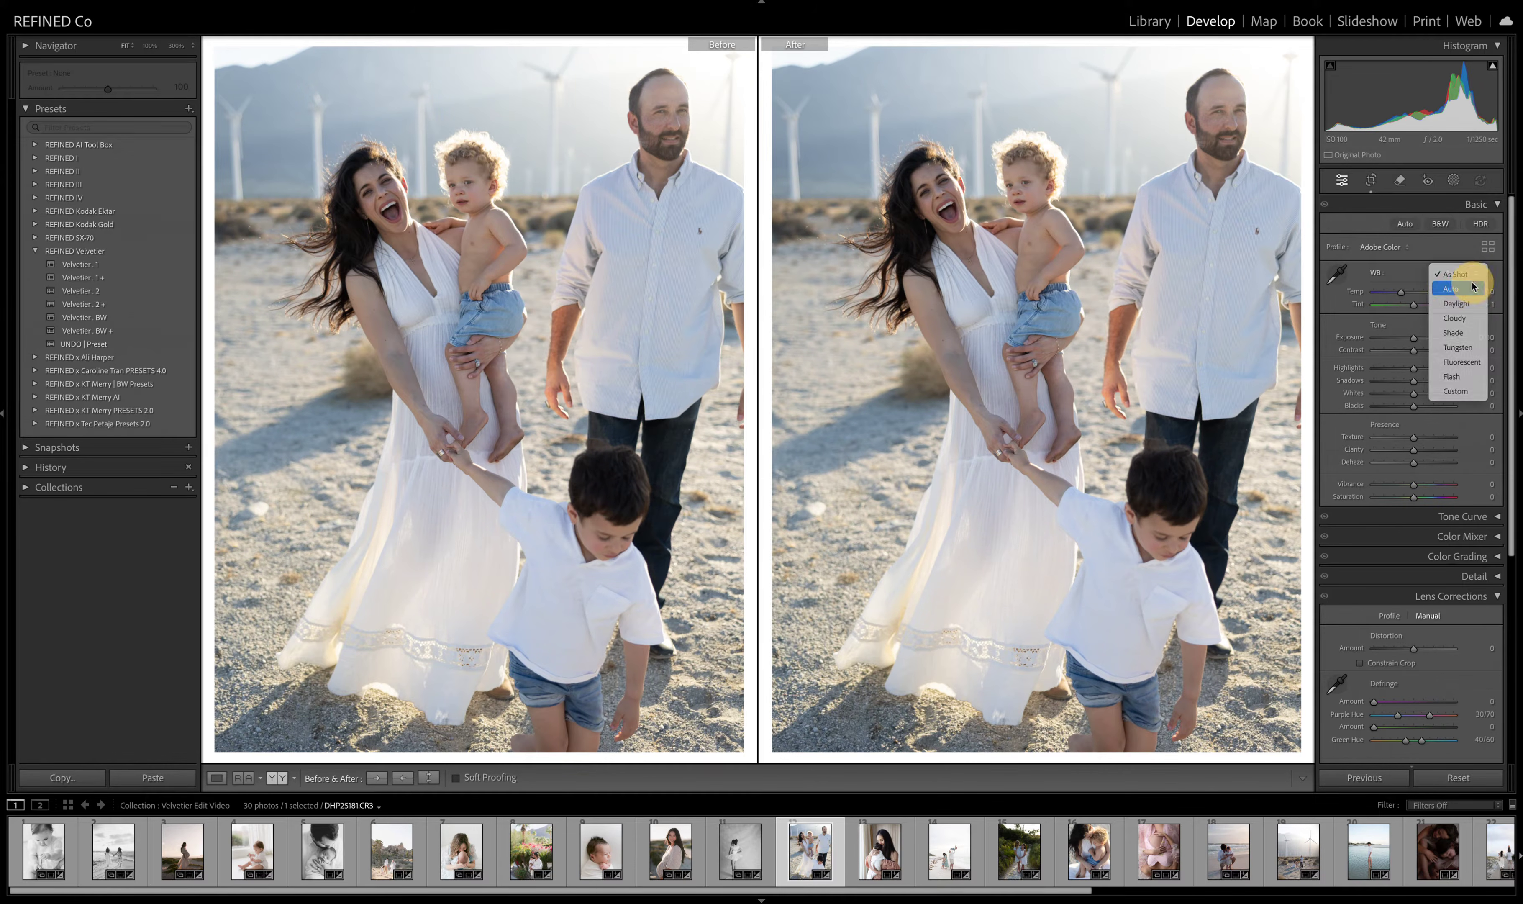
click(1459, 288)
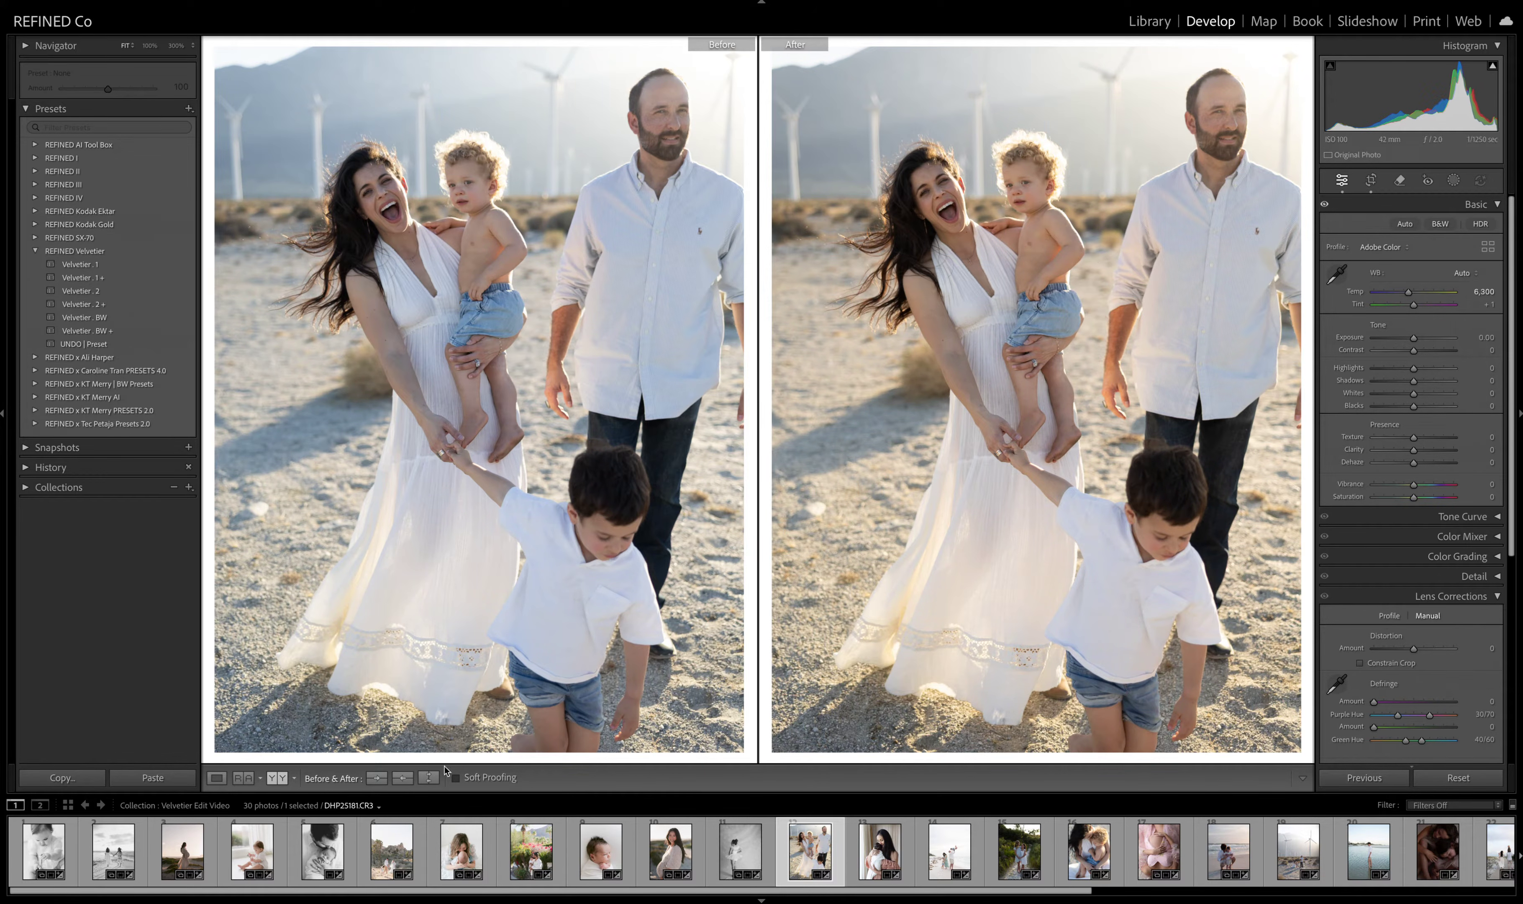
- Compare Velvetier 1, 1+, 2, 2+ and BW on the wind-turbine family photo, and apply Velvetier BW+
click(89, 266)
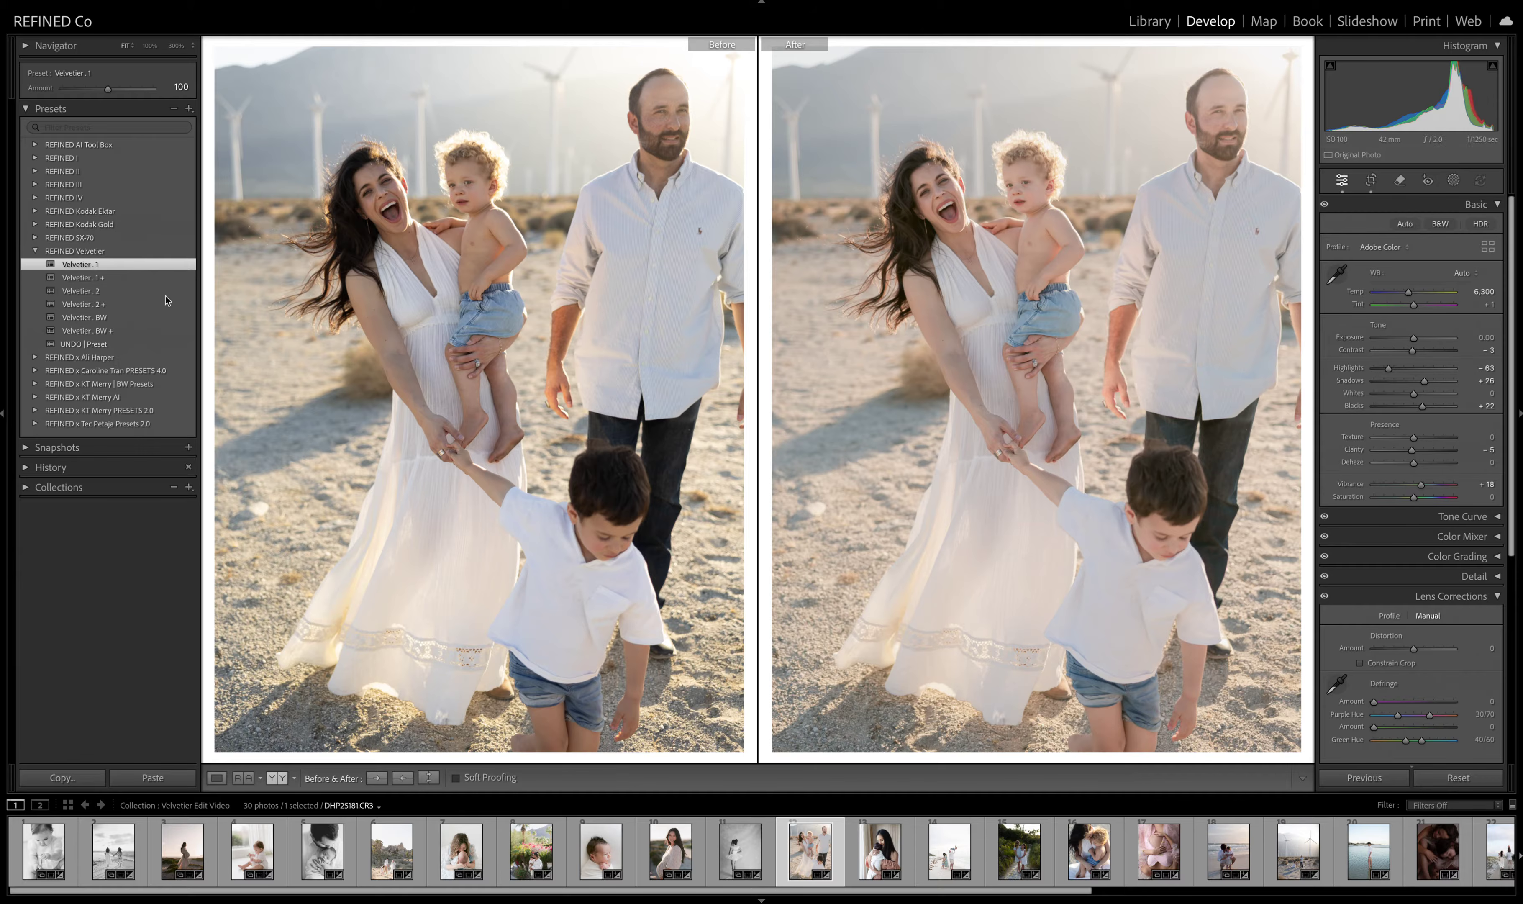
click(92, 279)
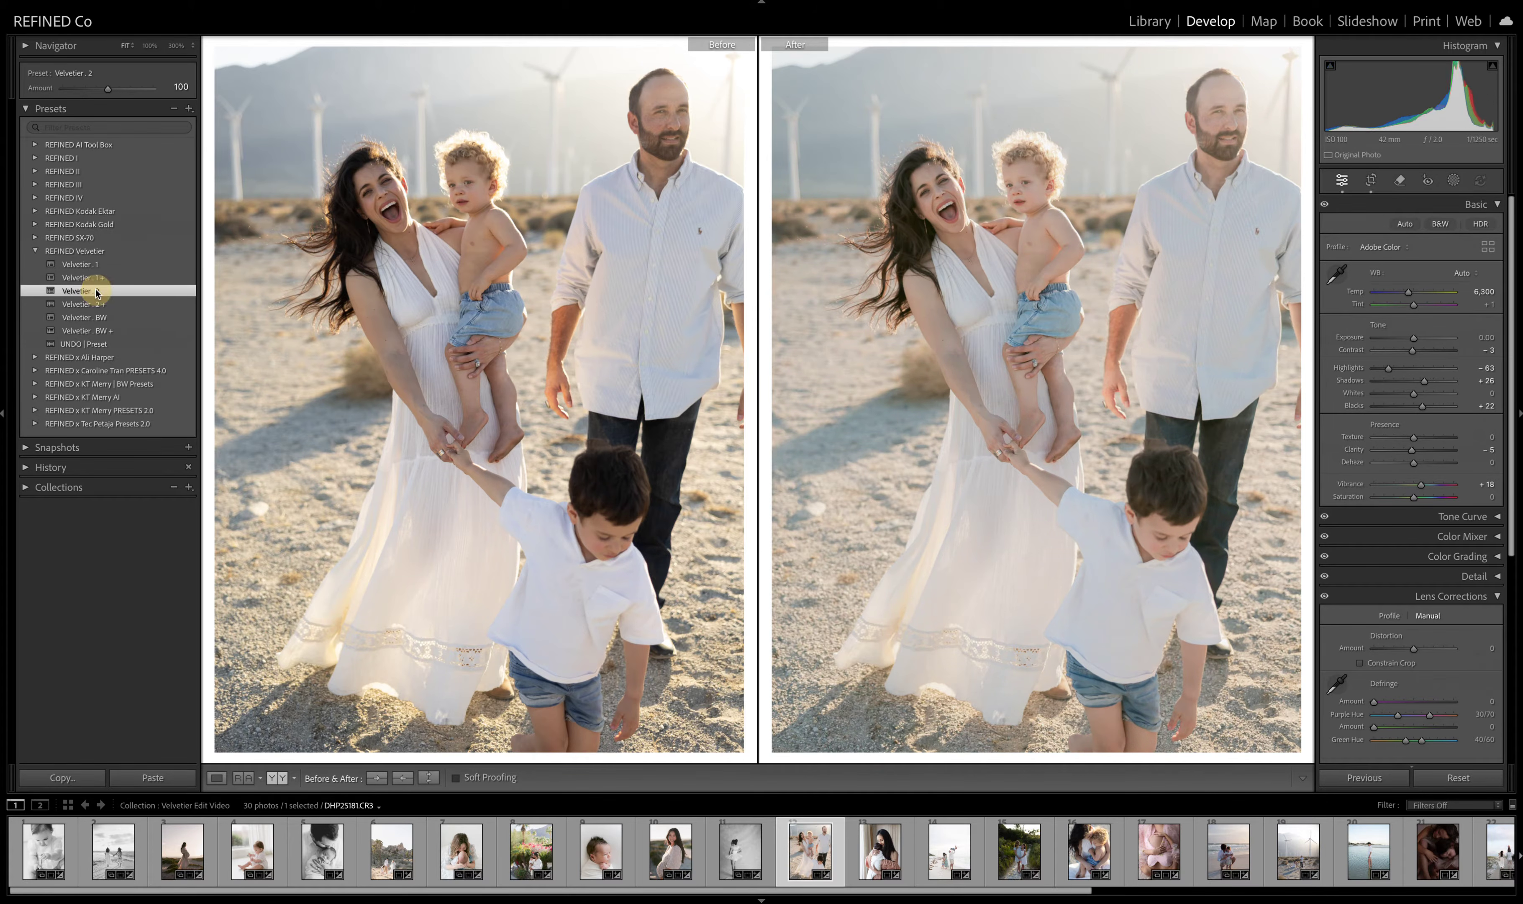
click(96, 292)
click(100, 304)
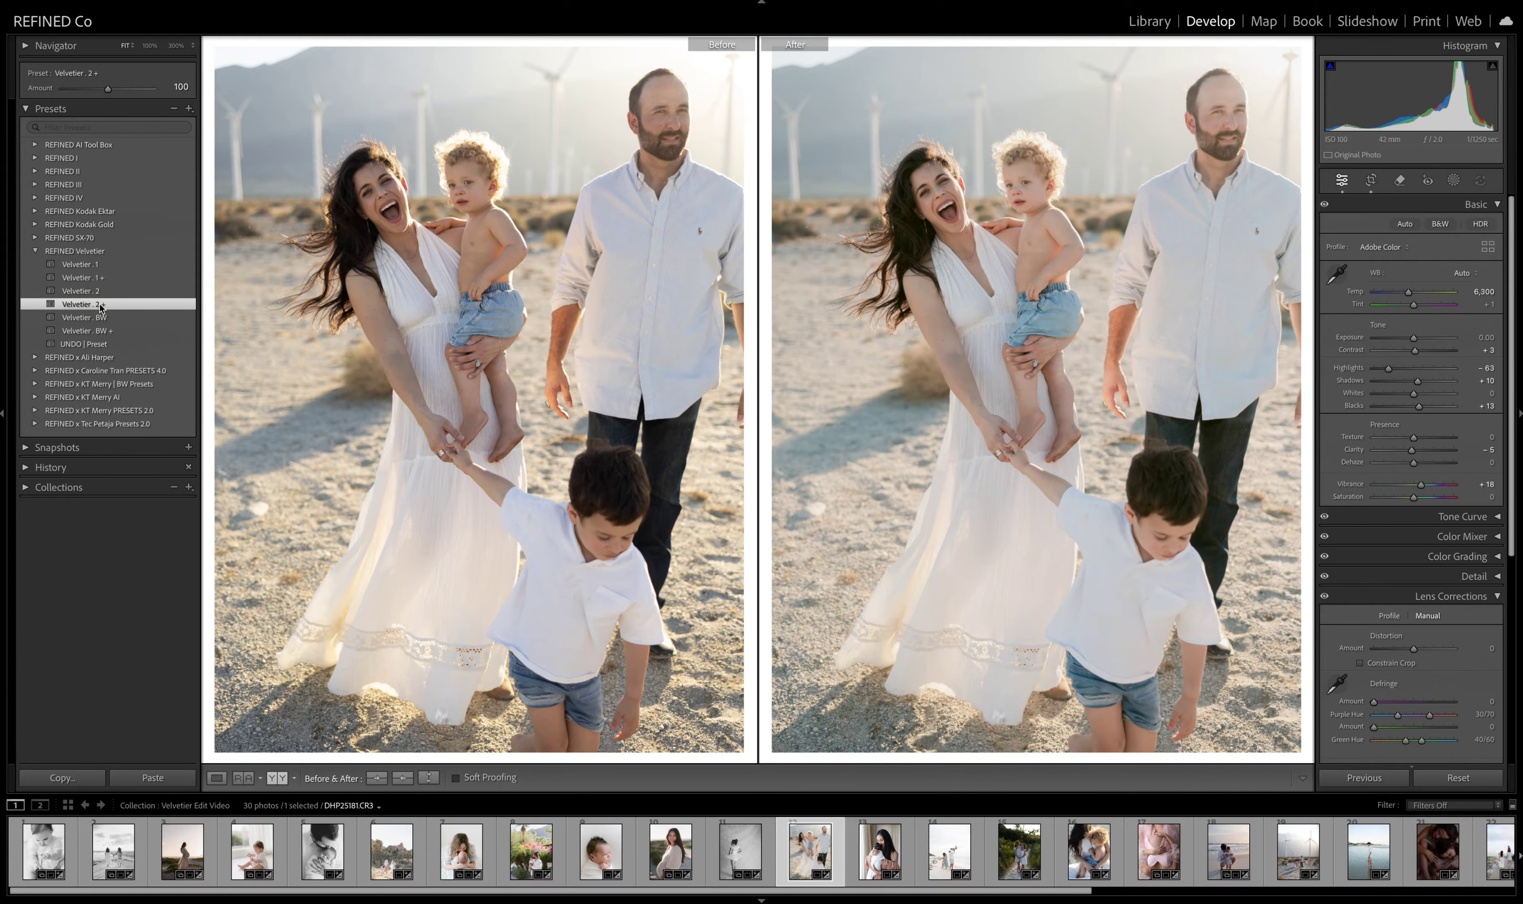
click(88, 320)
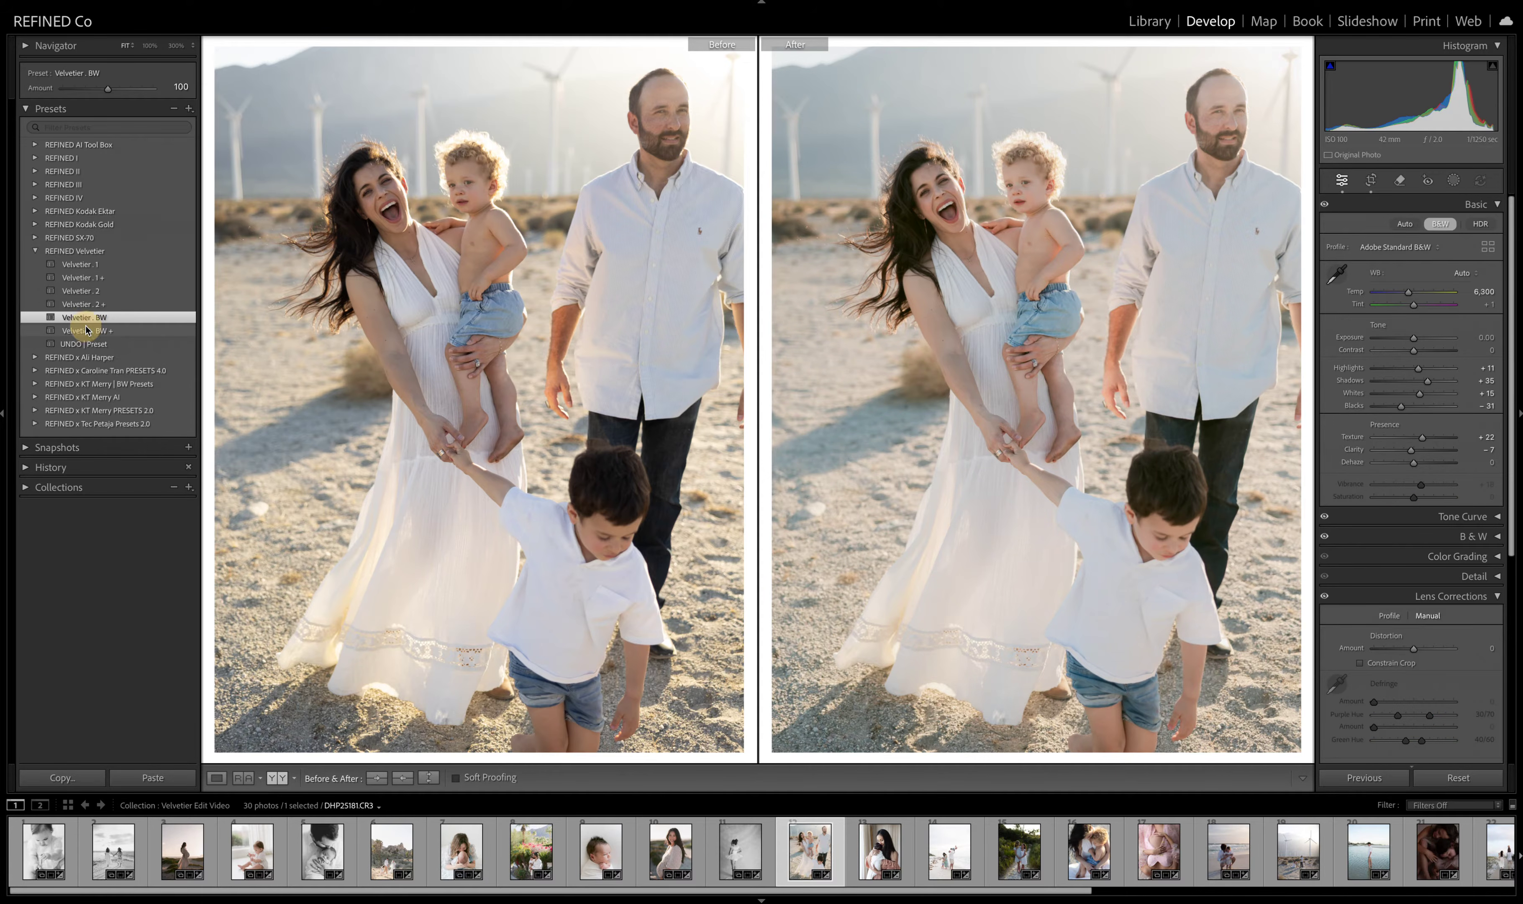
click(89, 331)
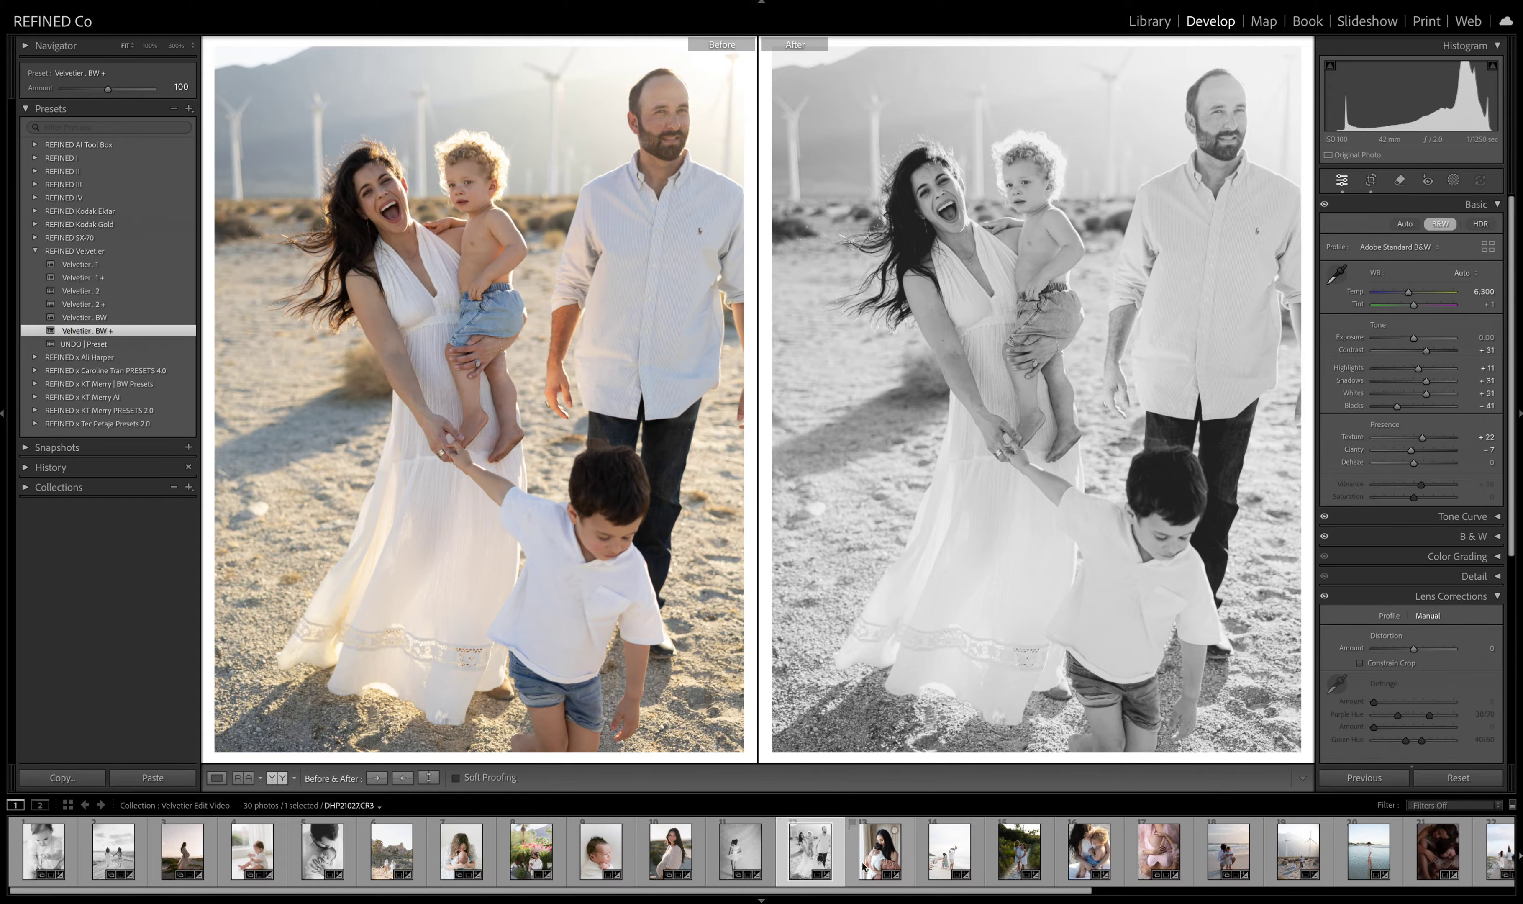
- Set the white balance of the photo of the mother holding a swaddled newborn to Auto, and adjust Temp to 4,779
click(870, 872)
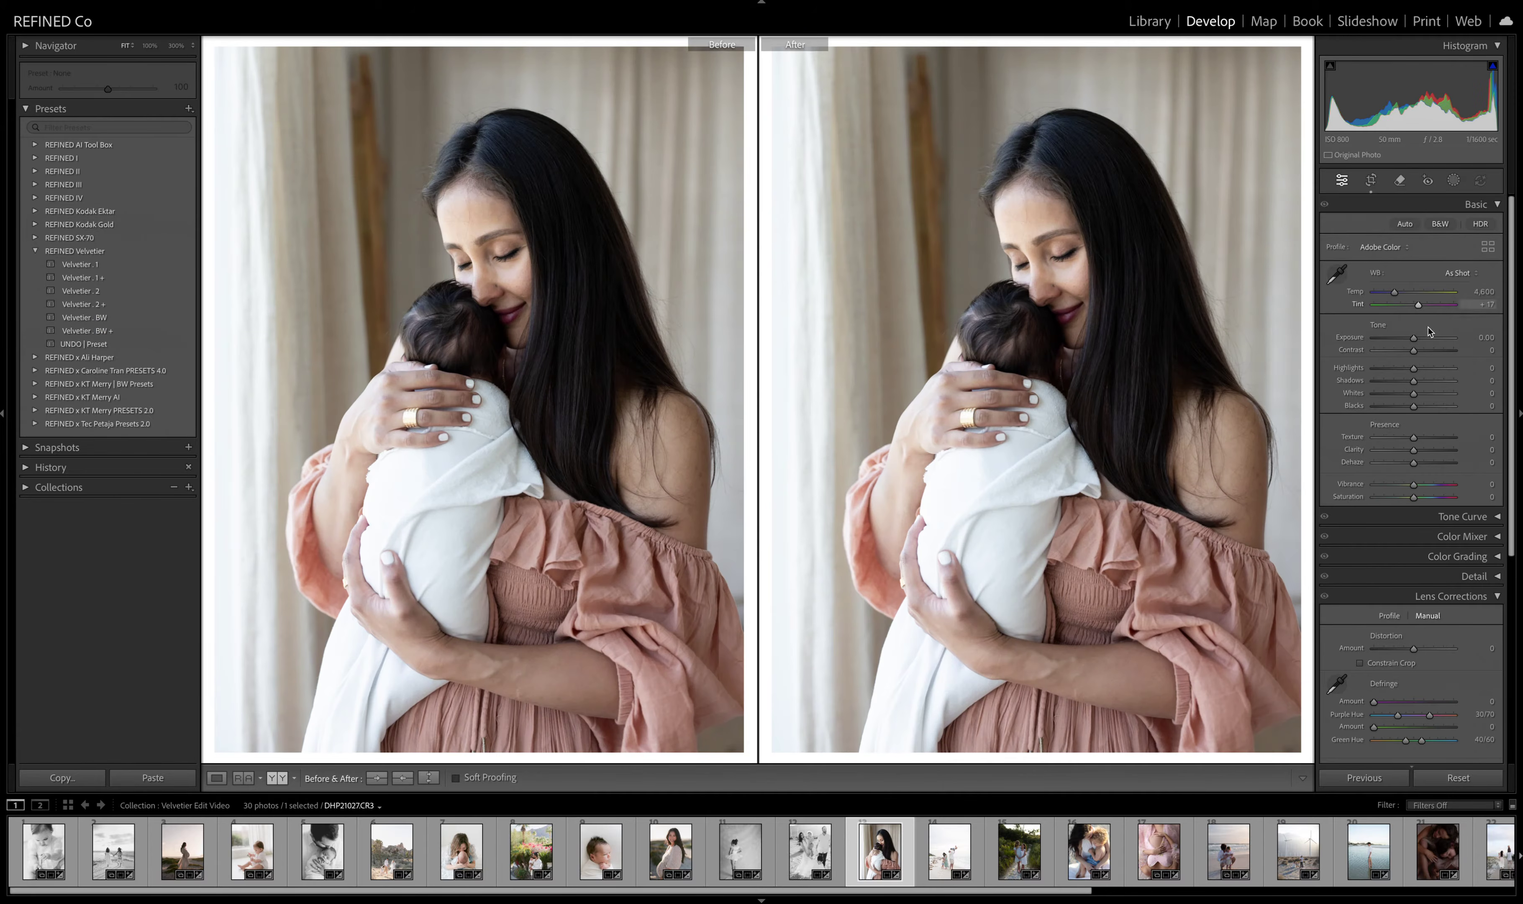
click(1458, 273)
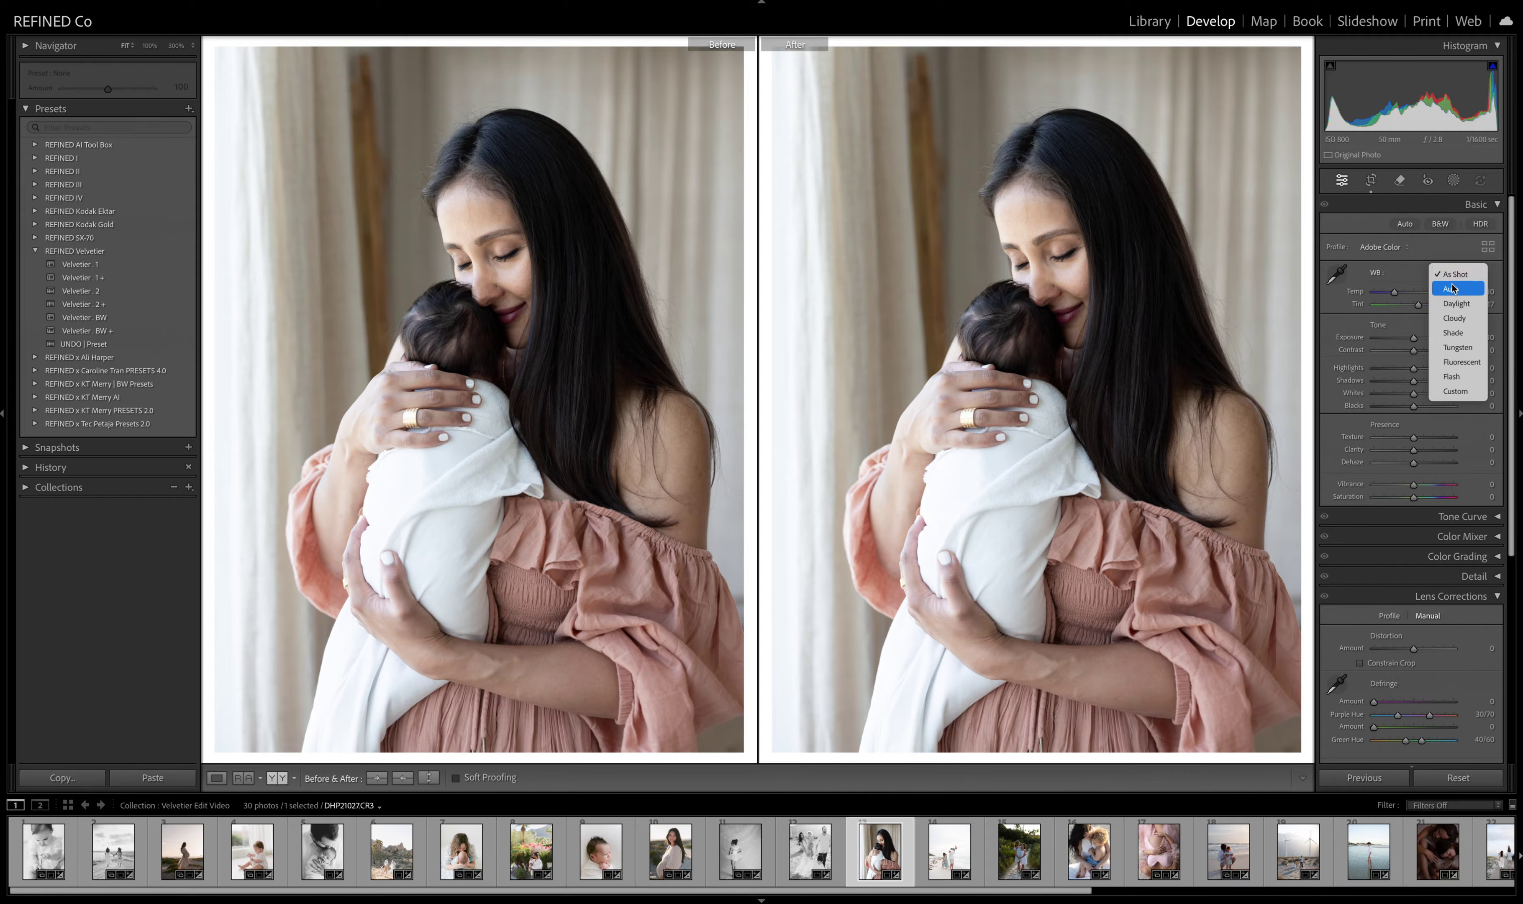
click(1458, 287)
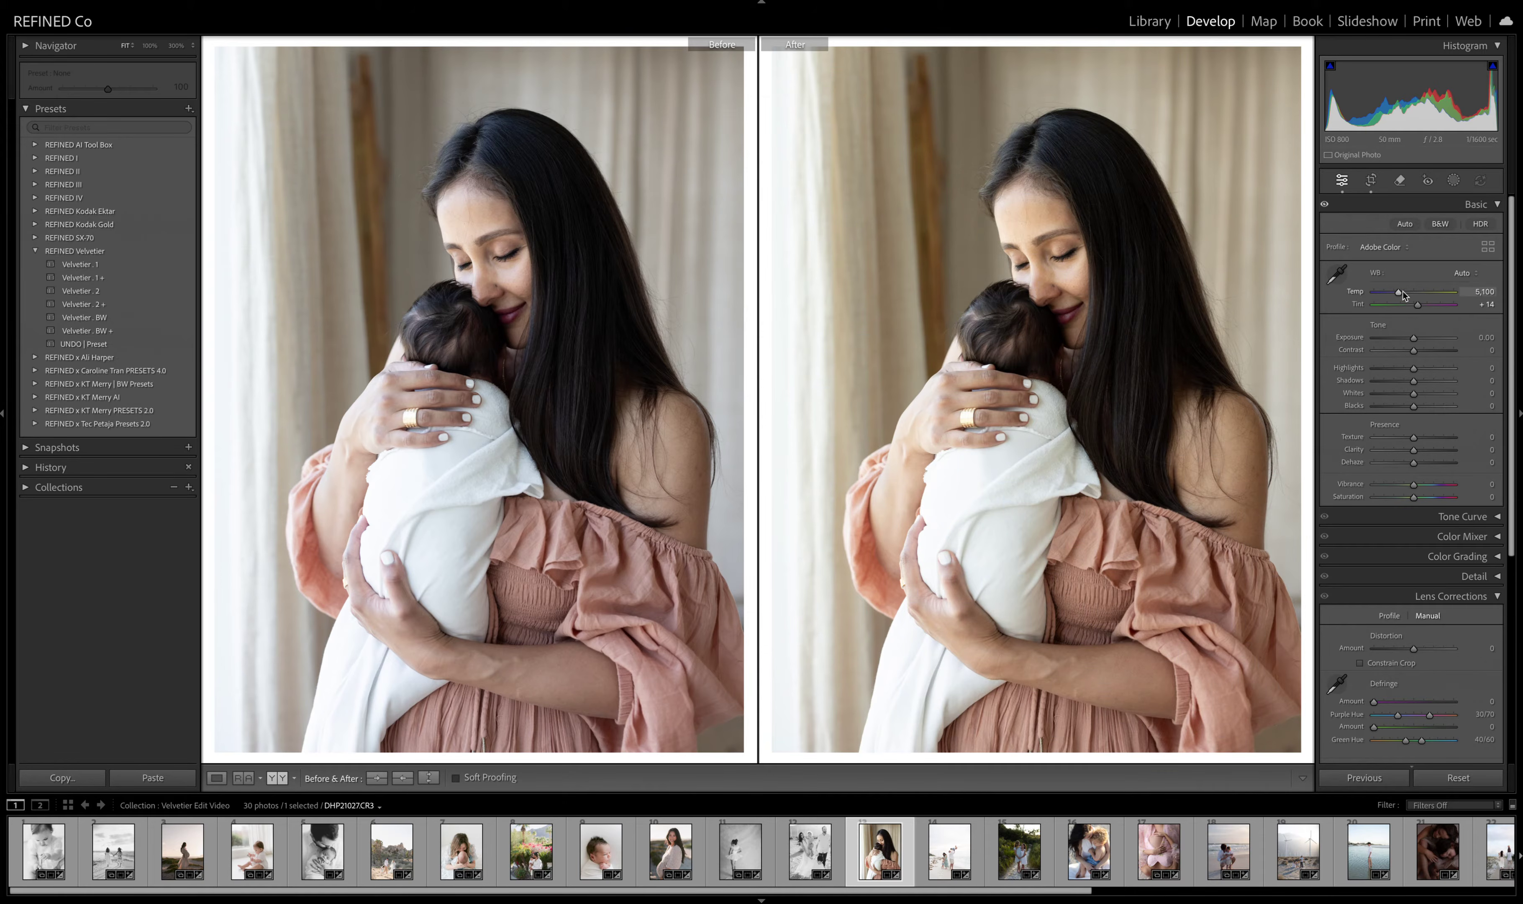
drag(1399, 295, 1395, 295)
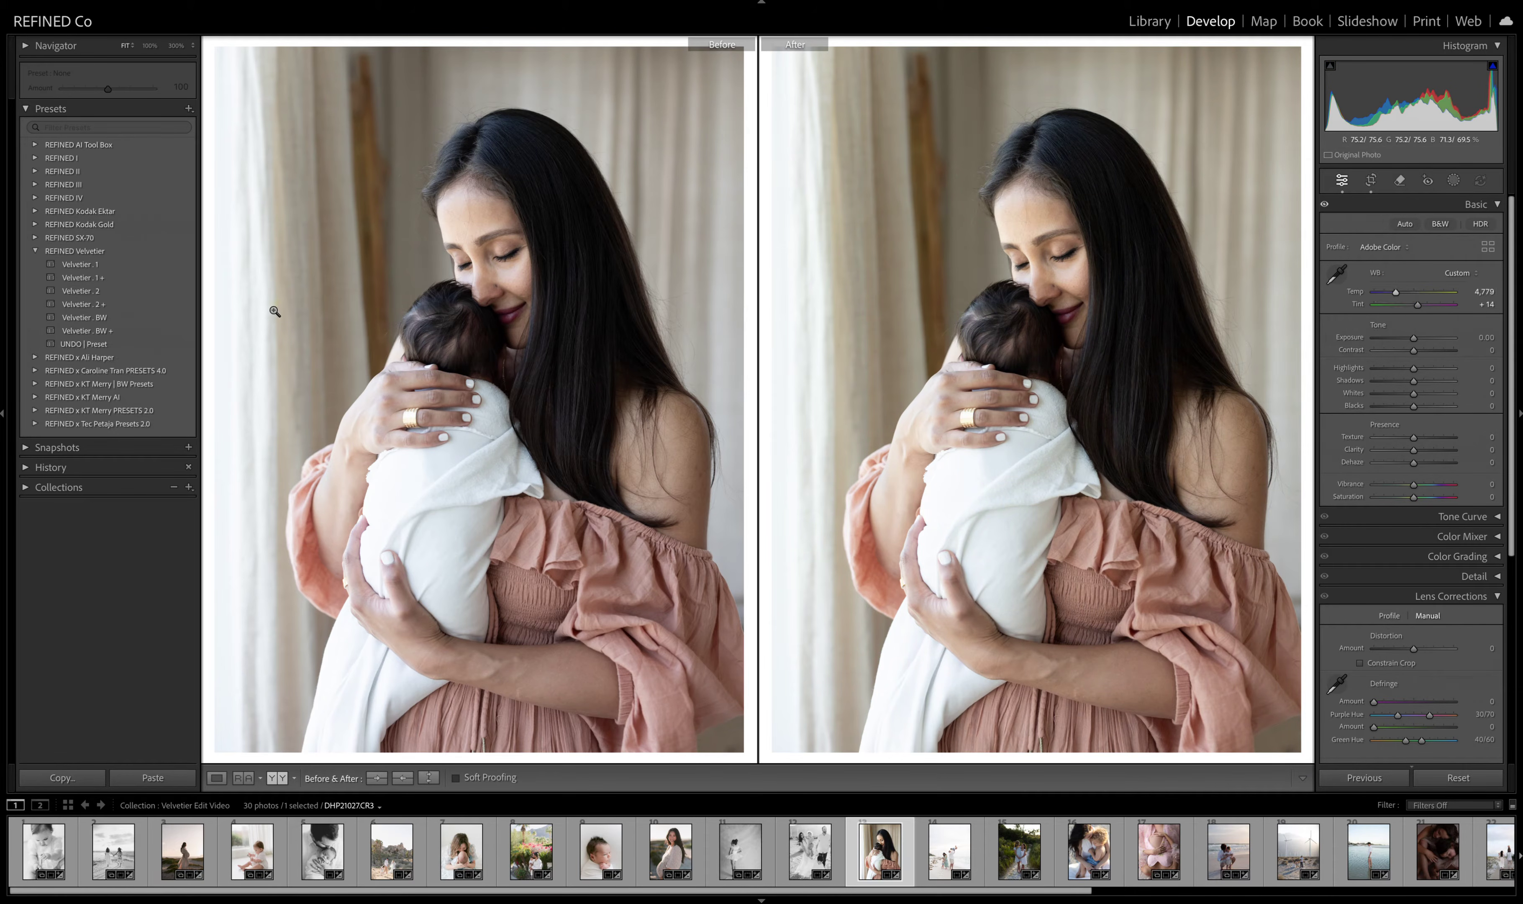
- Try Velvetier 1 on the mother-and-newborn photo with Shadows at +18
click(85, 265)
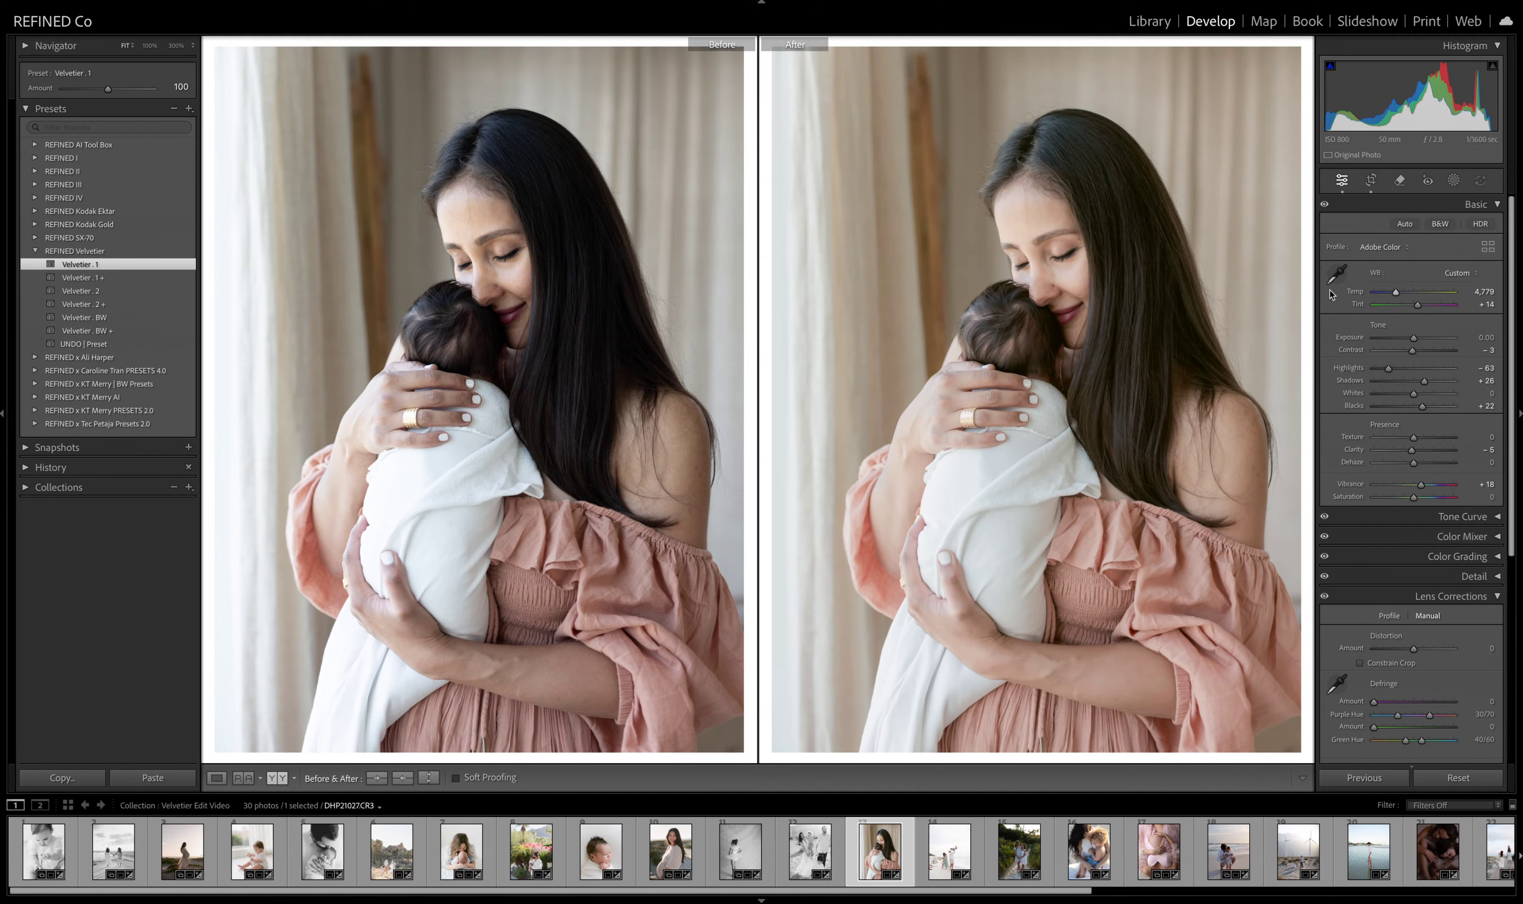
drag(1414, 342, 1414, 343)
drag(1424, 381, 1422, 382)
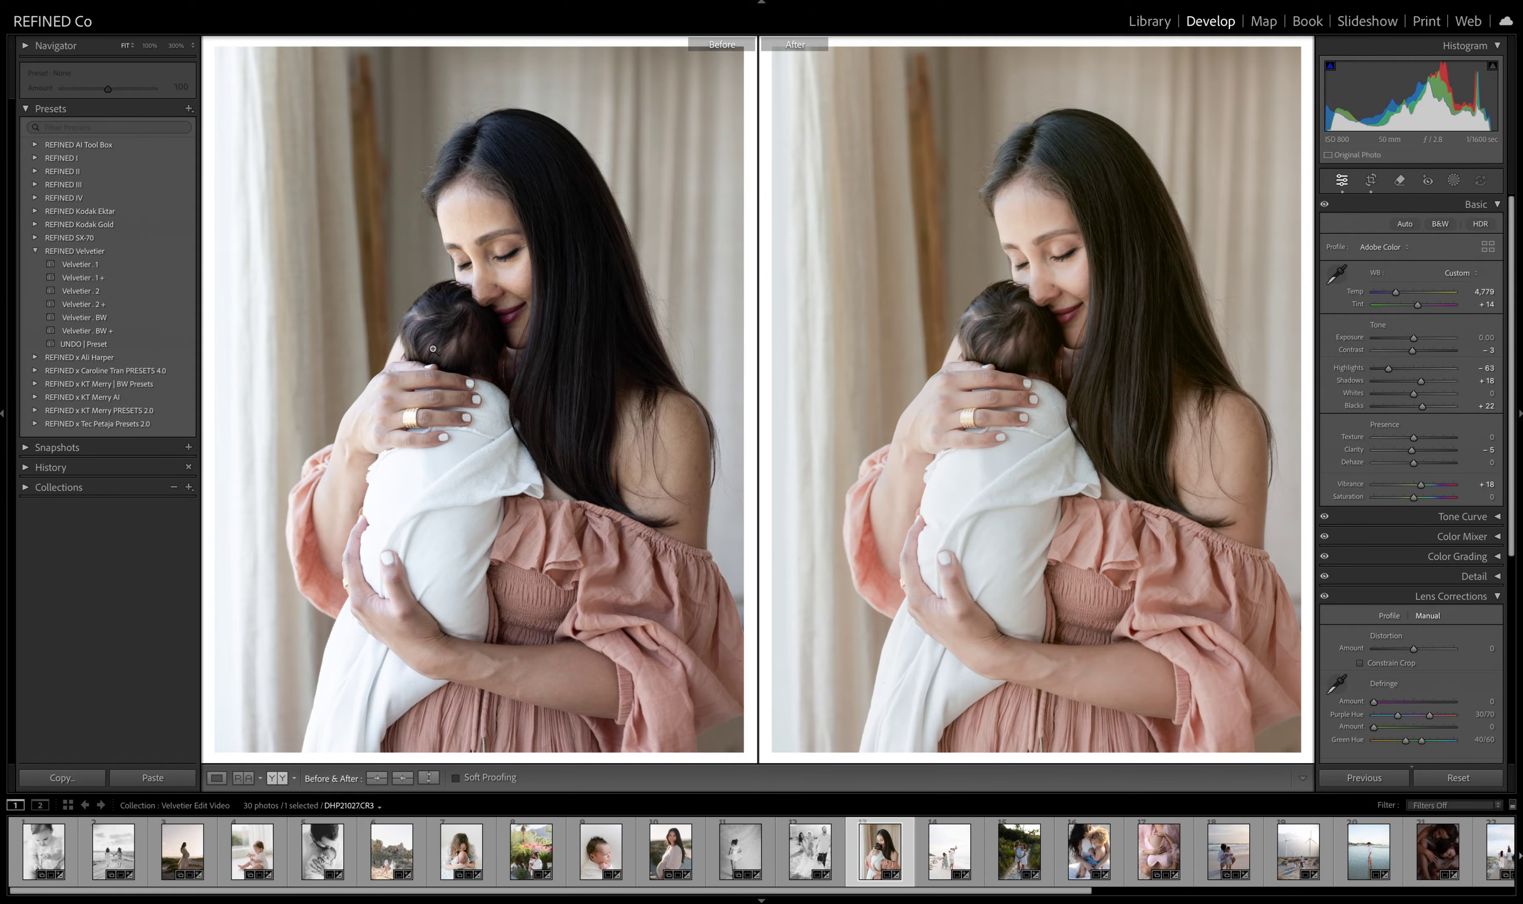
- Compare Velvetier 2, BW and BW+ on the mother-and-newborn photo, and apply Velvetier BW
click(82, 292)
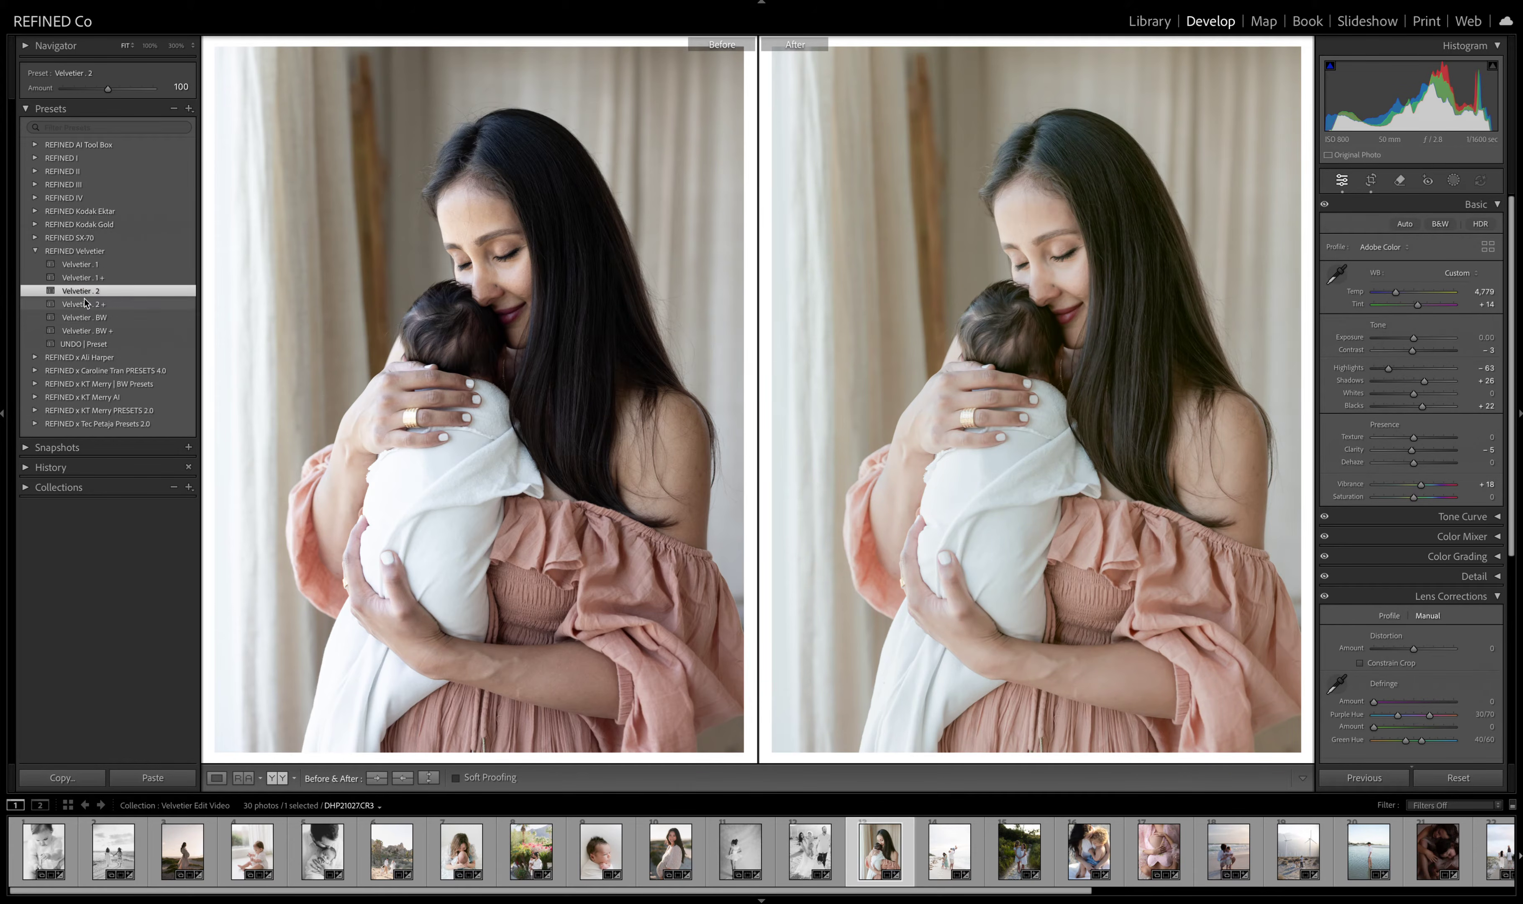
click(93, 318)
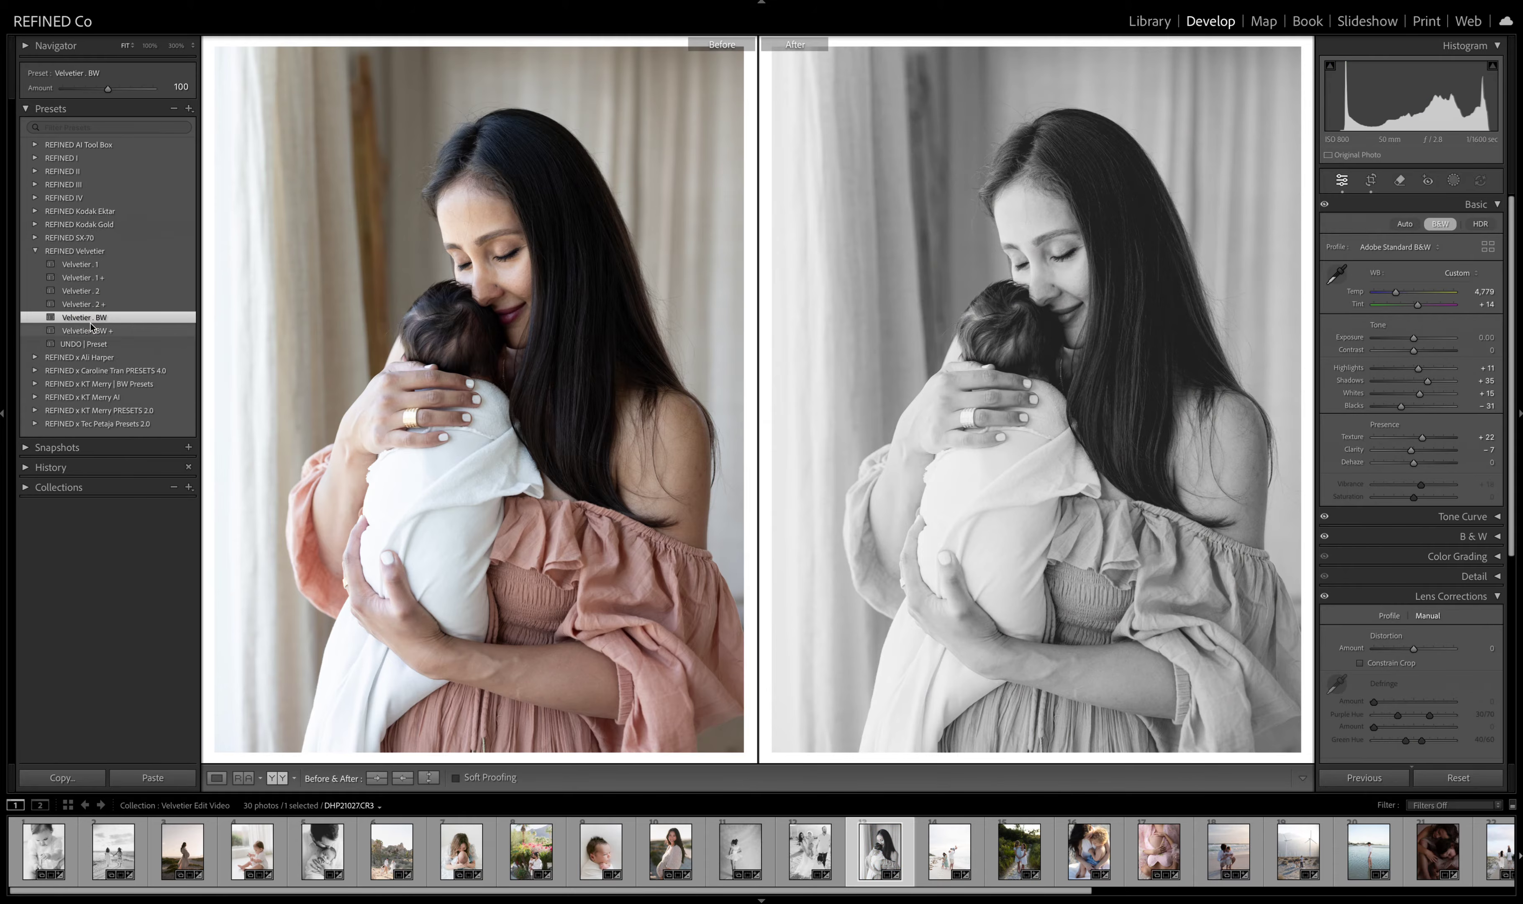
click(91, 330)
click(94, 317)
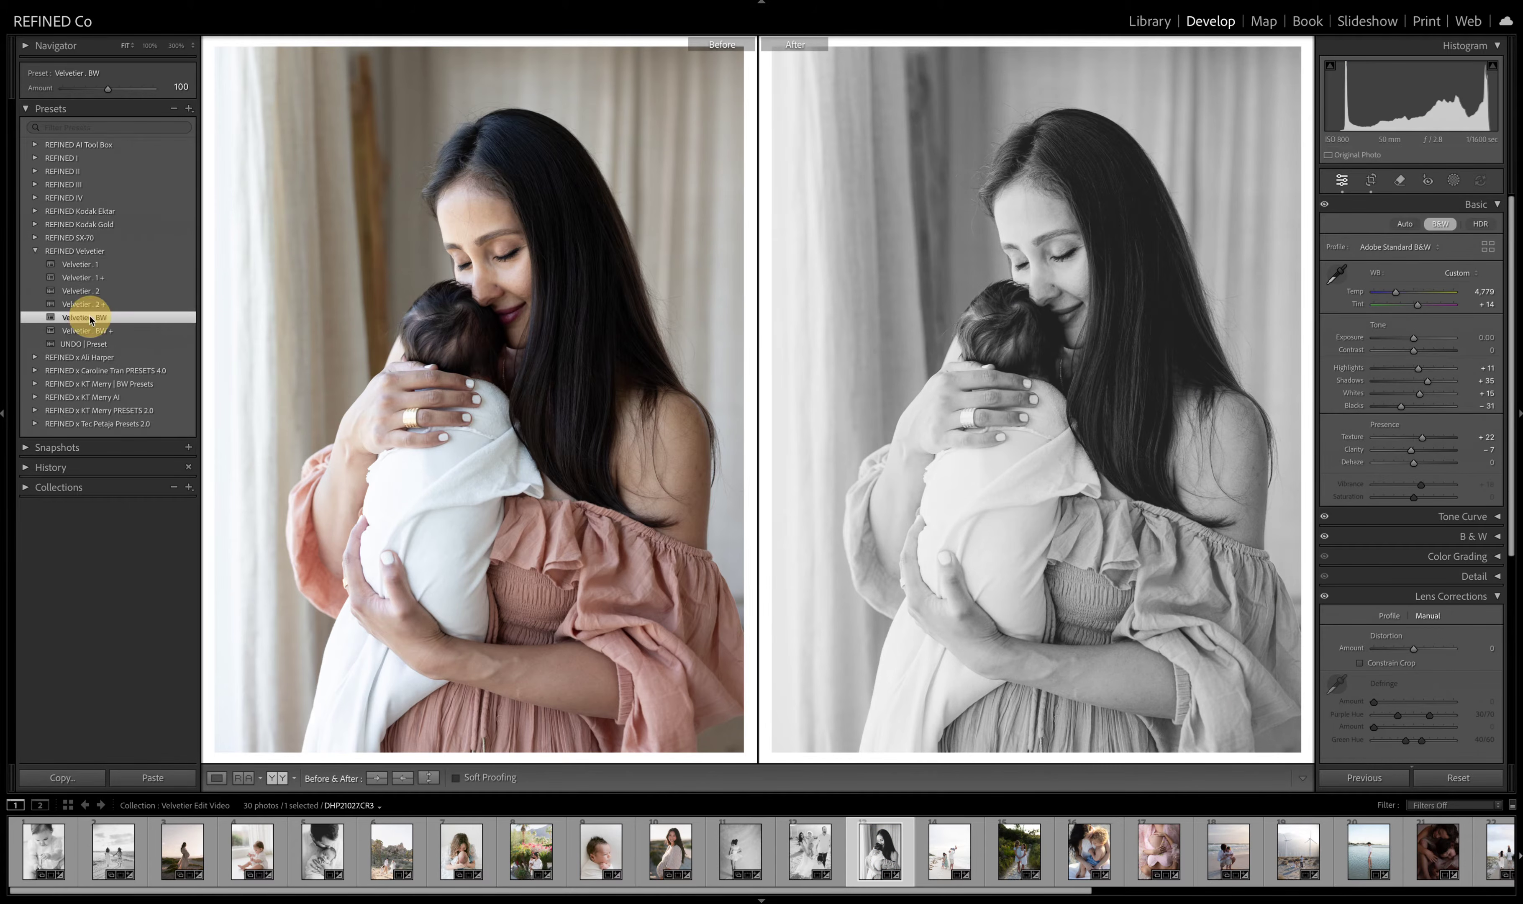
- Set the beach family photo's white balance to Auto, refine it to Temp 6,854 and Tint +15, and set Exposure to -0.70
click(933, 835)
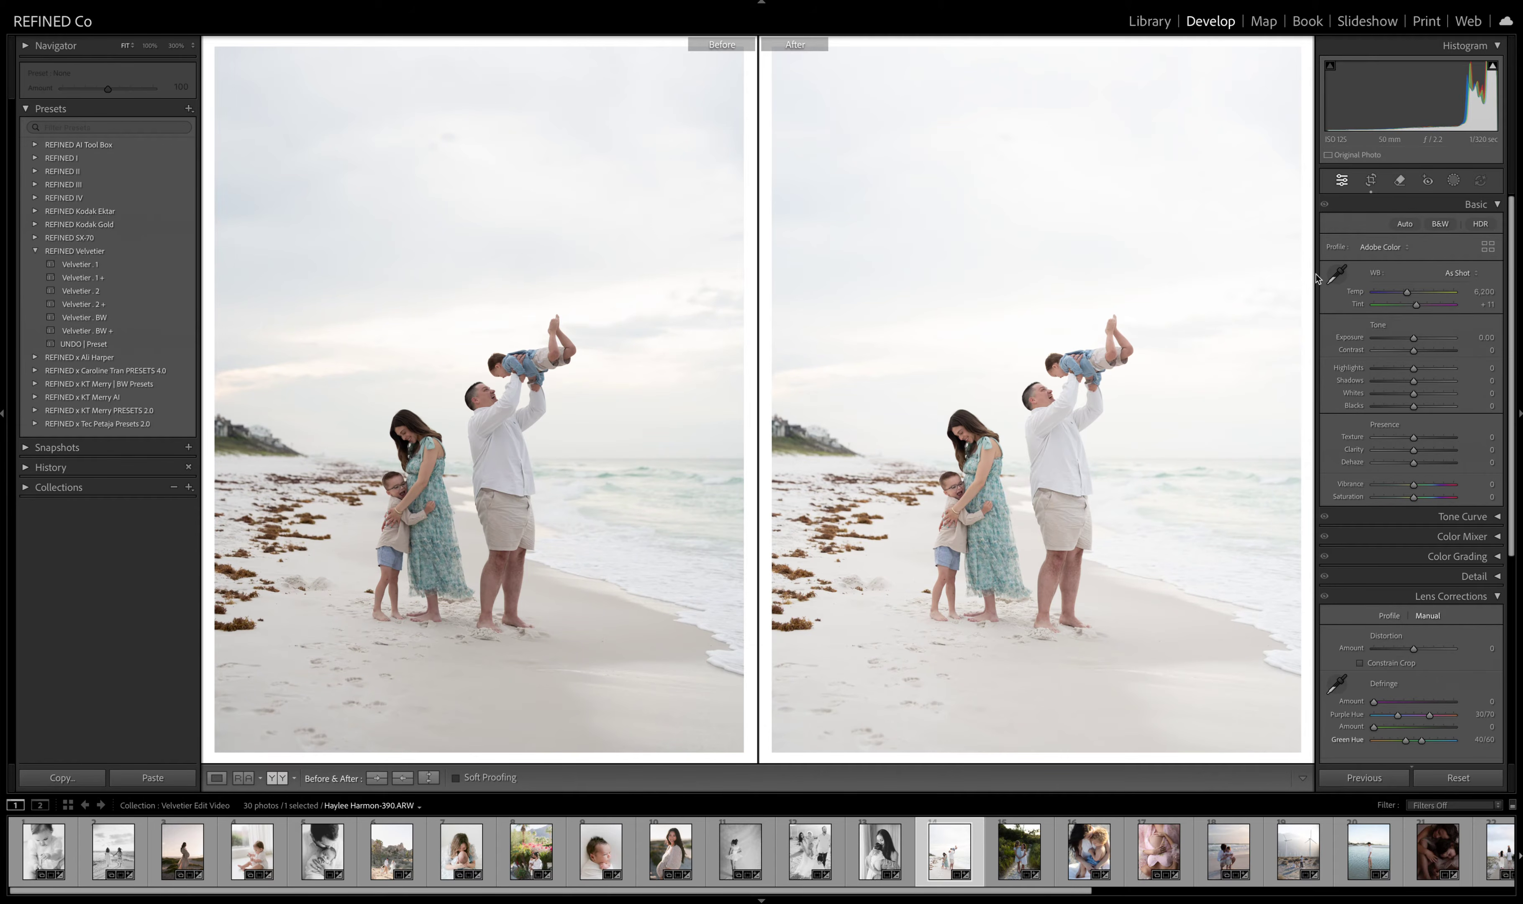
drag(1415, 344, 1412, 344)
click(1458, 273)
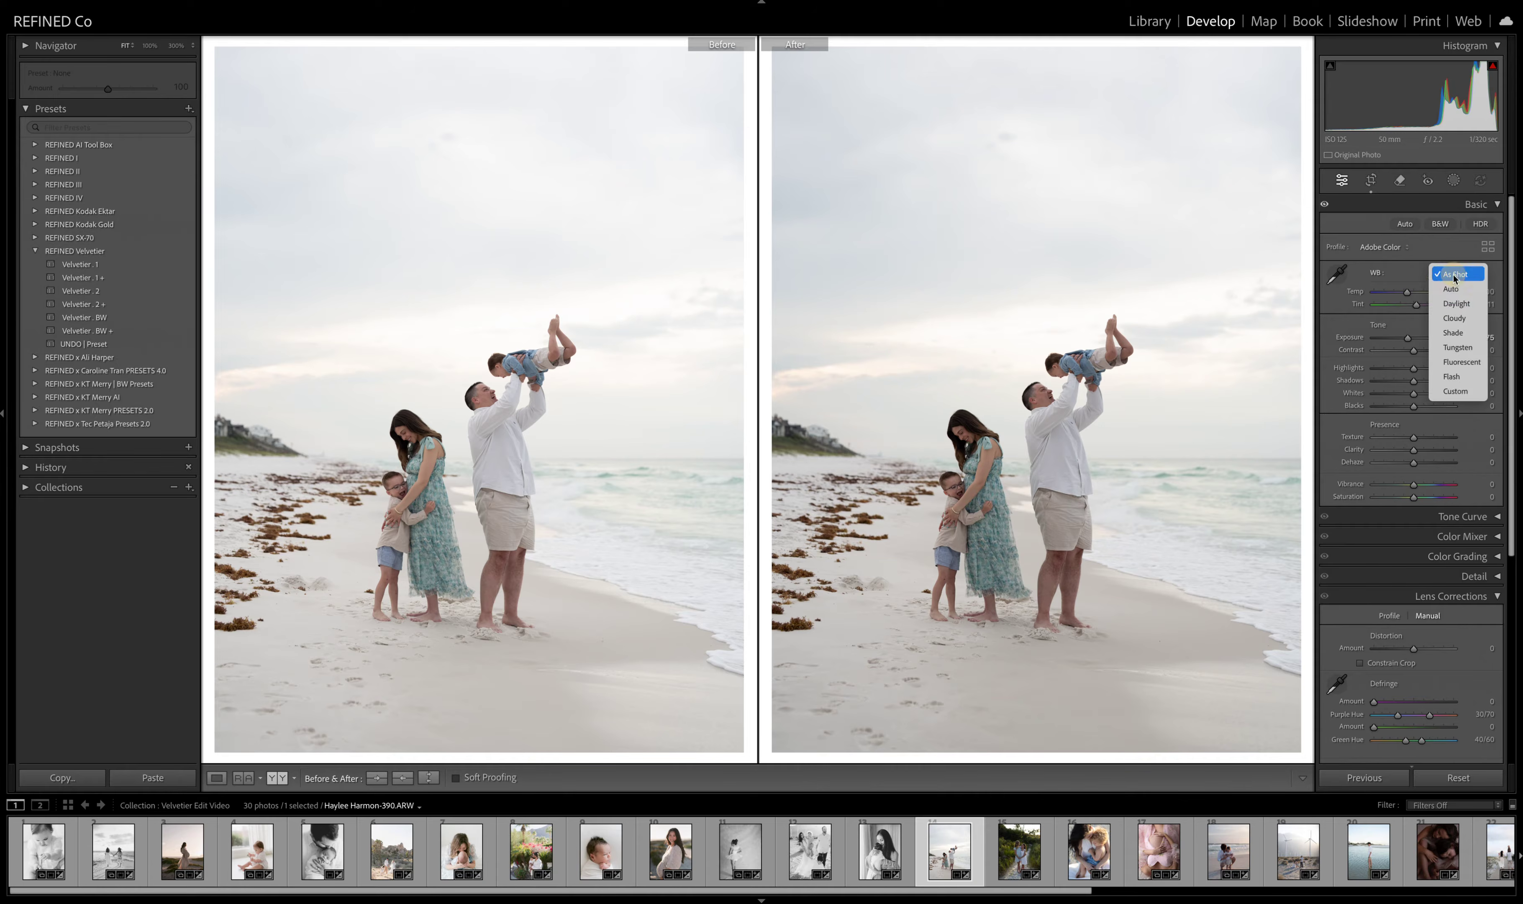
click(1456, 289)
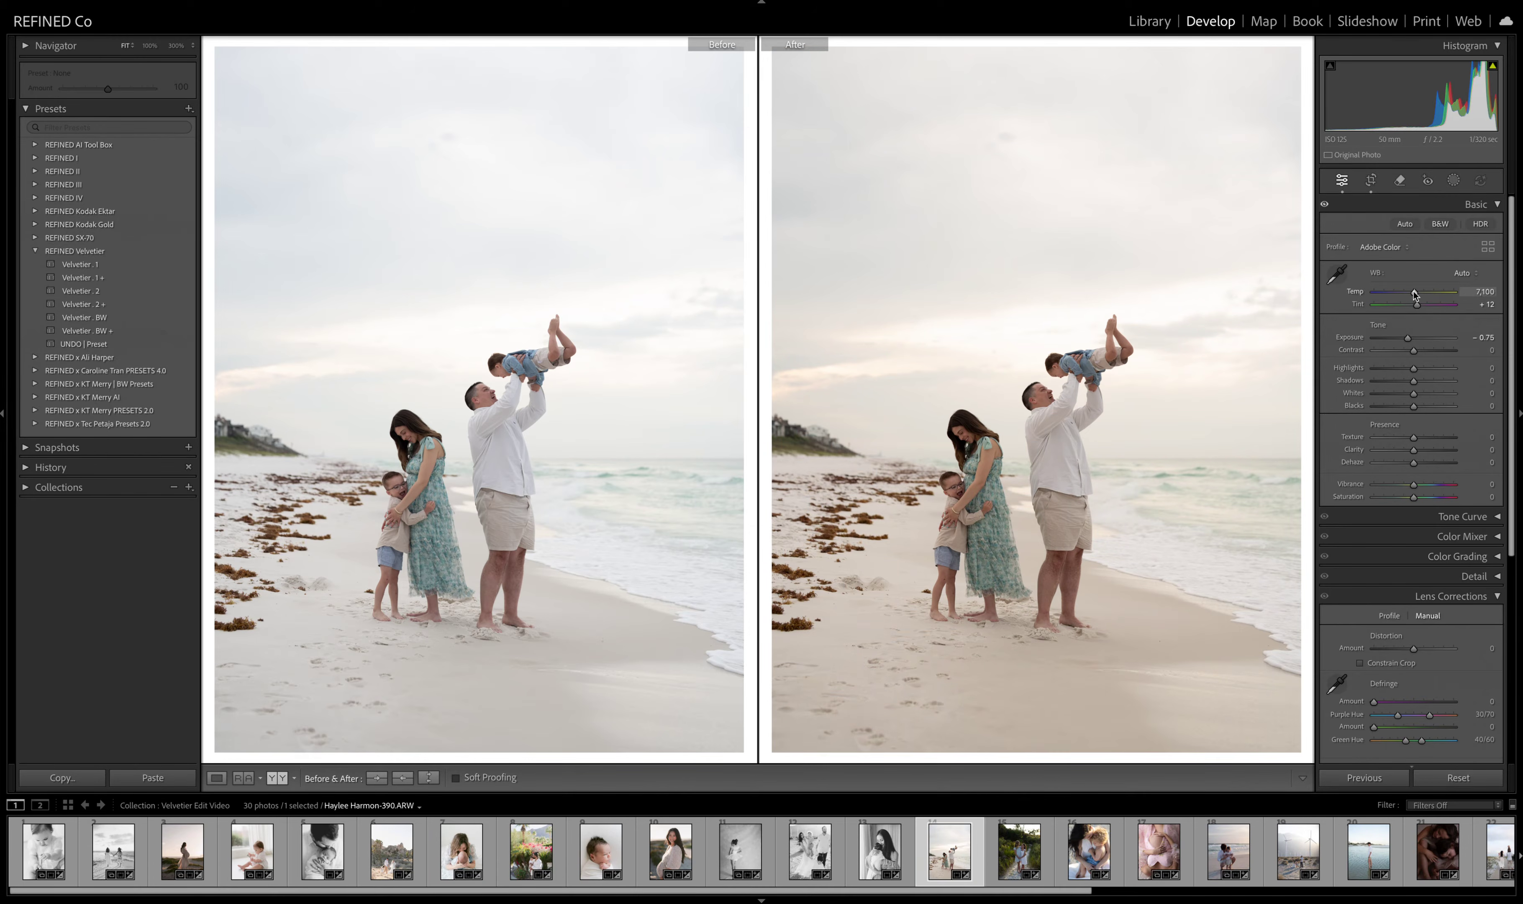
click(1415, 294)
drag(1414, 294, 1408, 339)
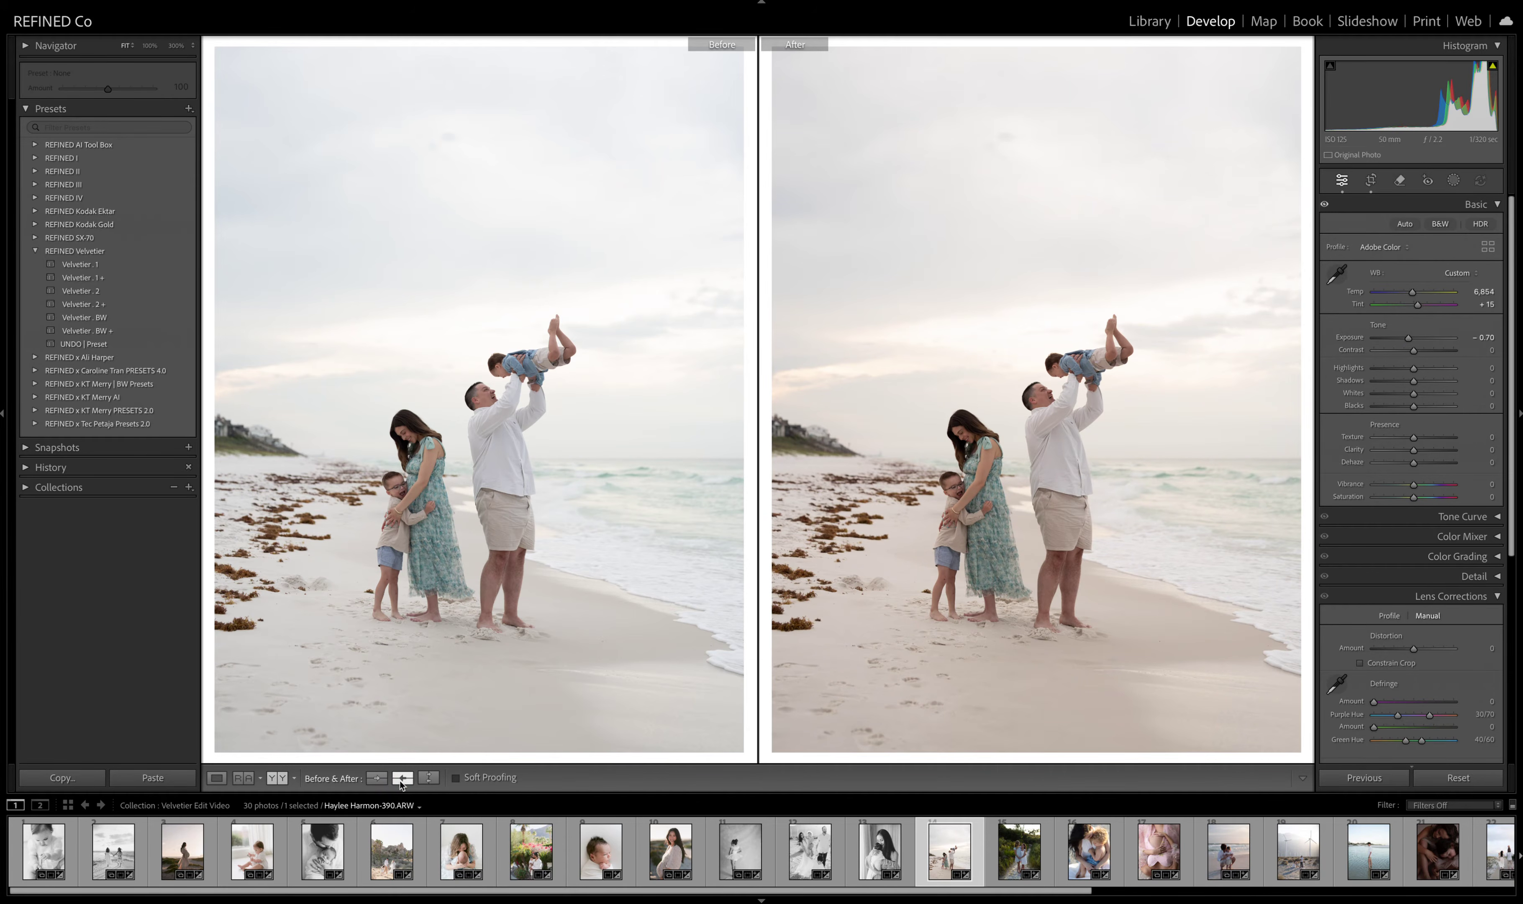
- Compare Velvetier 1 and 1+ on the beach family photo, apply Velvetier 1, and set Exposure to -0.55 and Blacks to +3
click(92, 266)
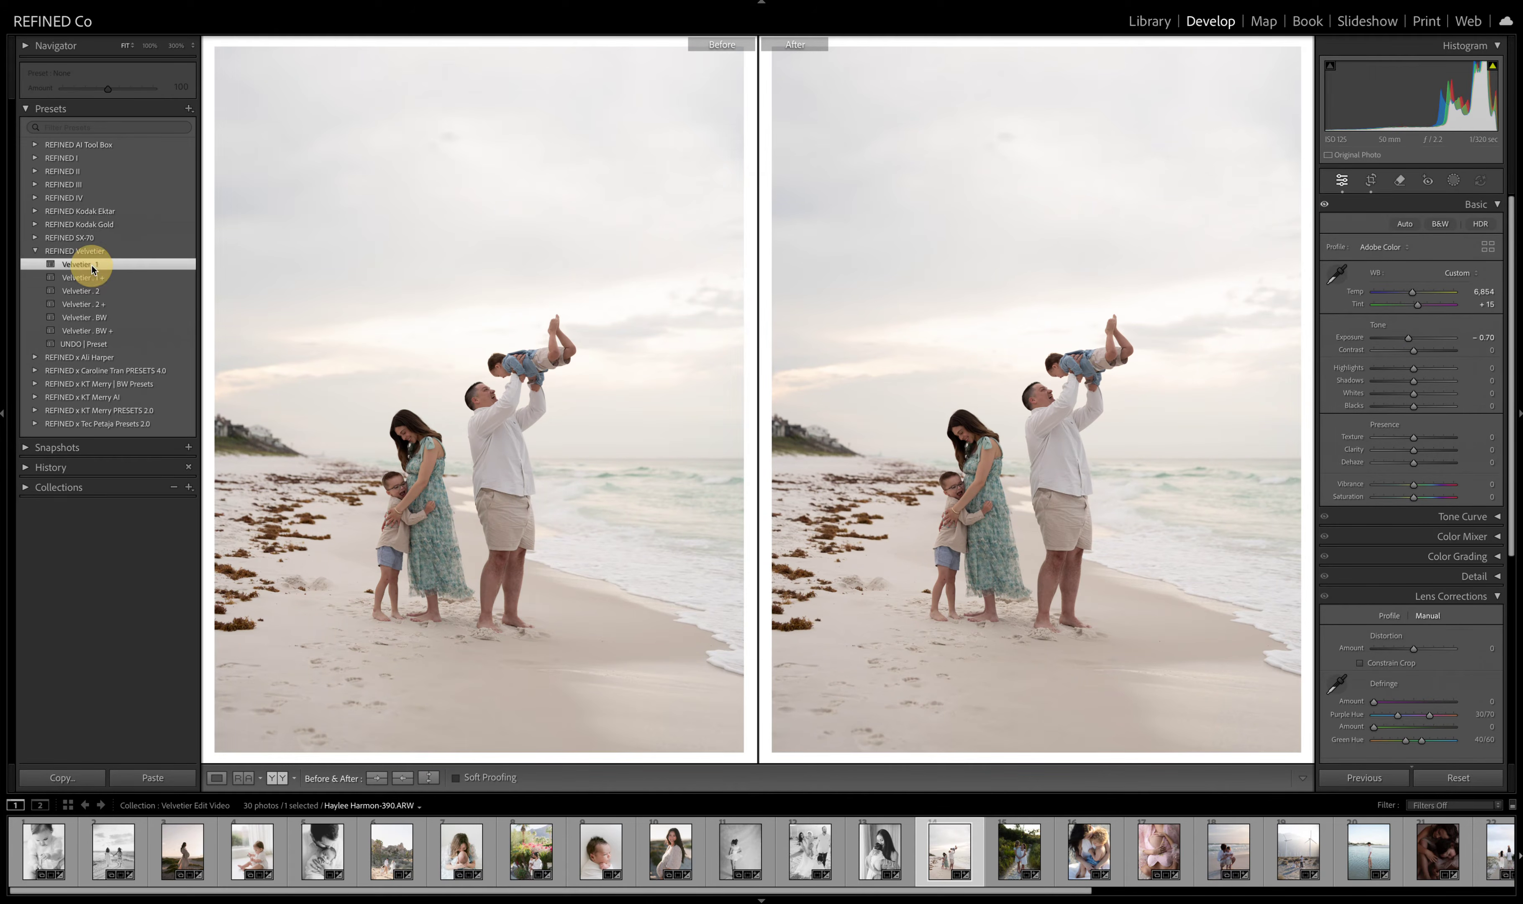
click(90, 279)
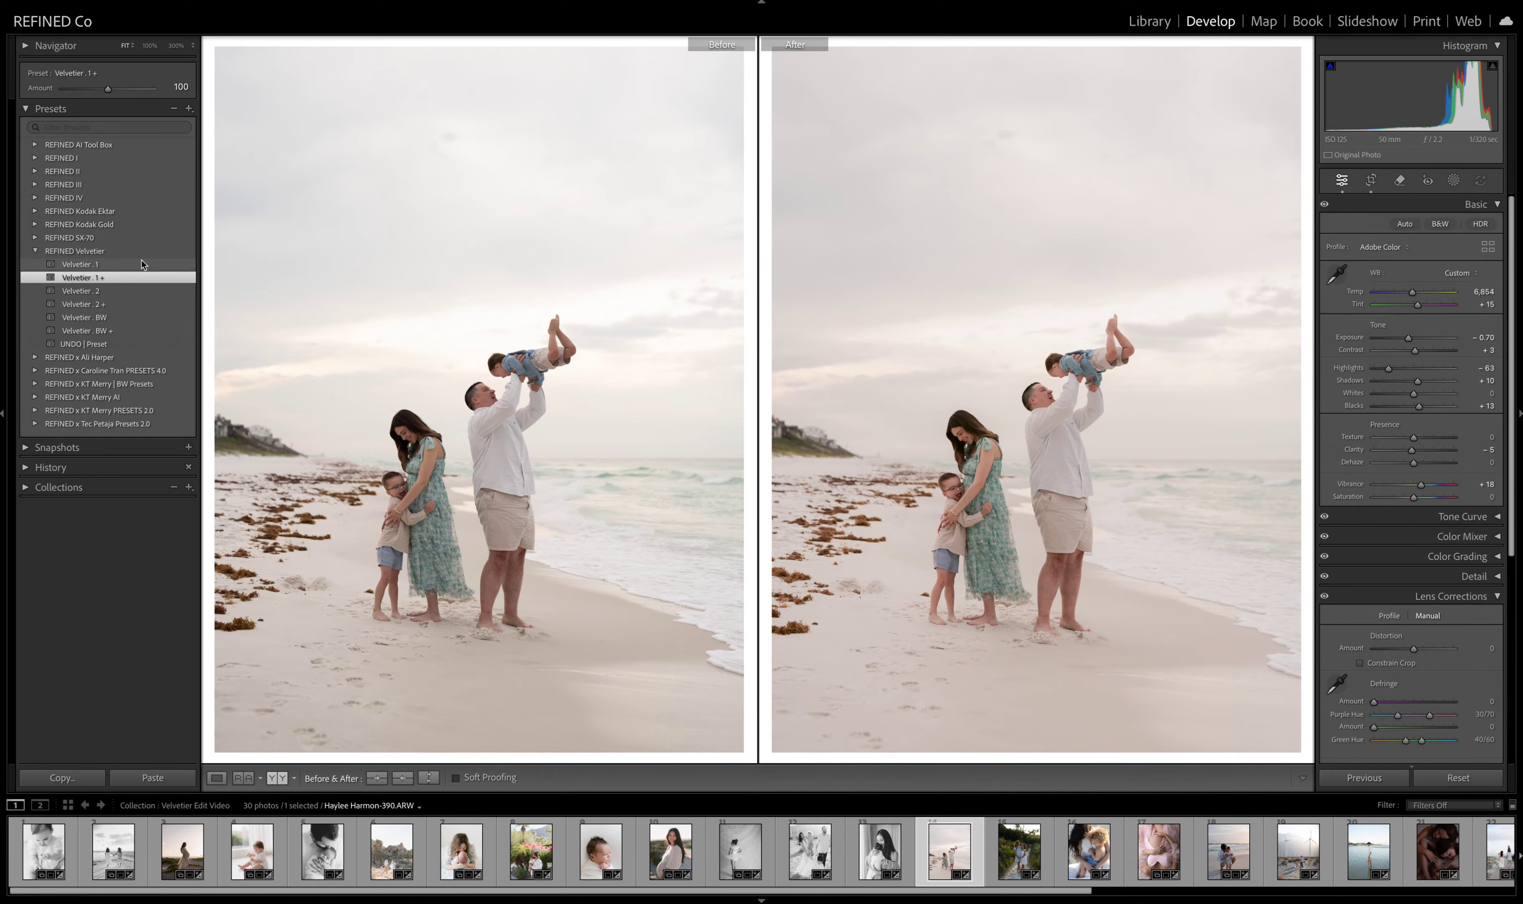
click(126, 264)
drag(1404, 338, 1407, 340)
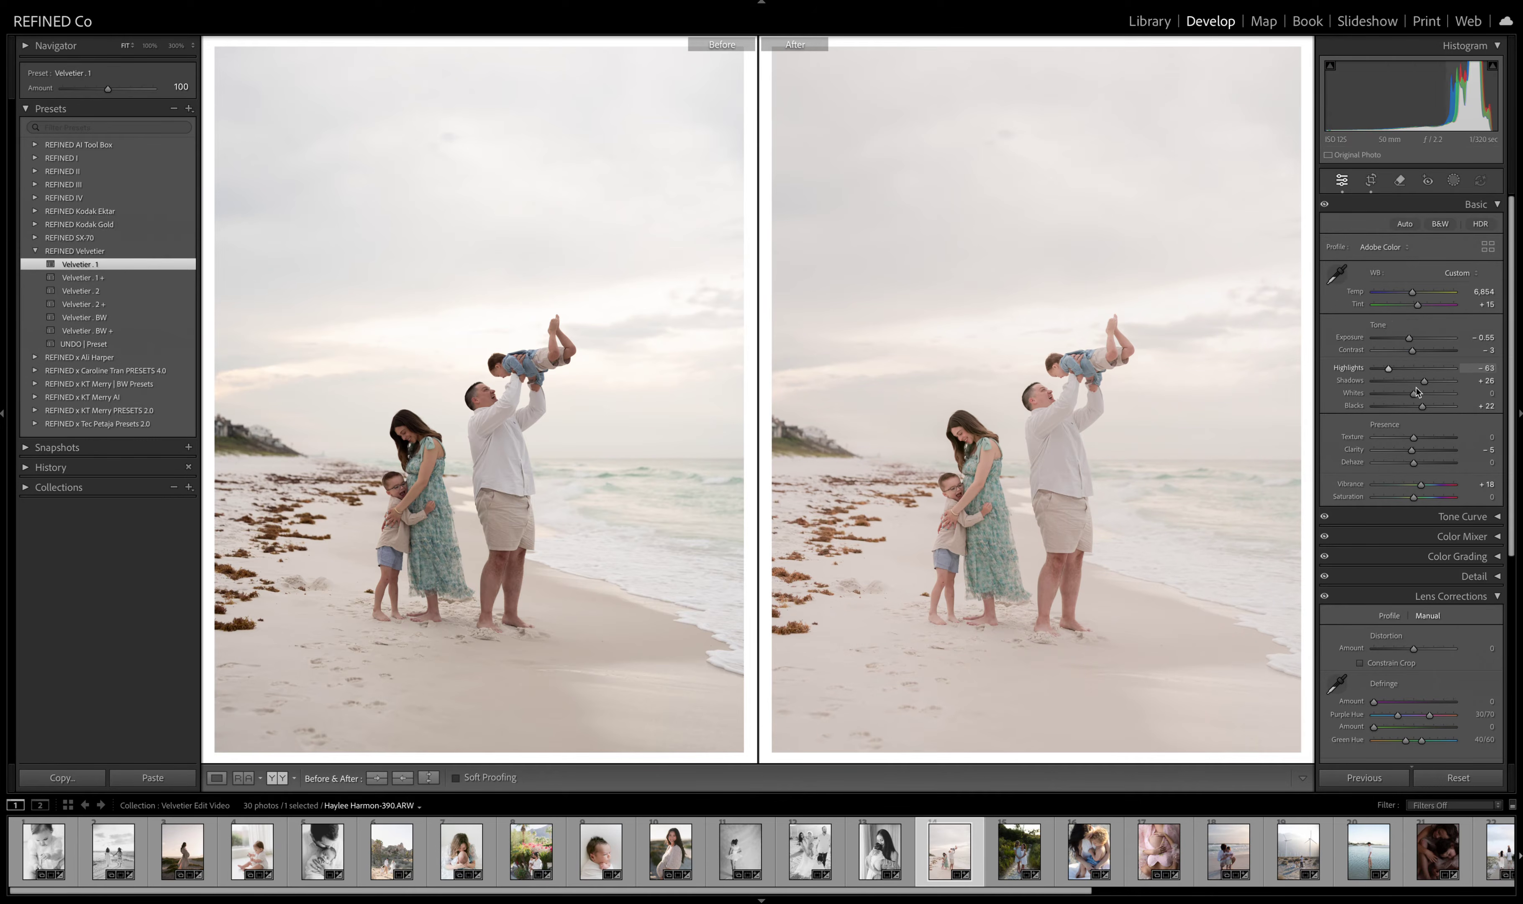
drag(1422, 407, 1422, 418)
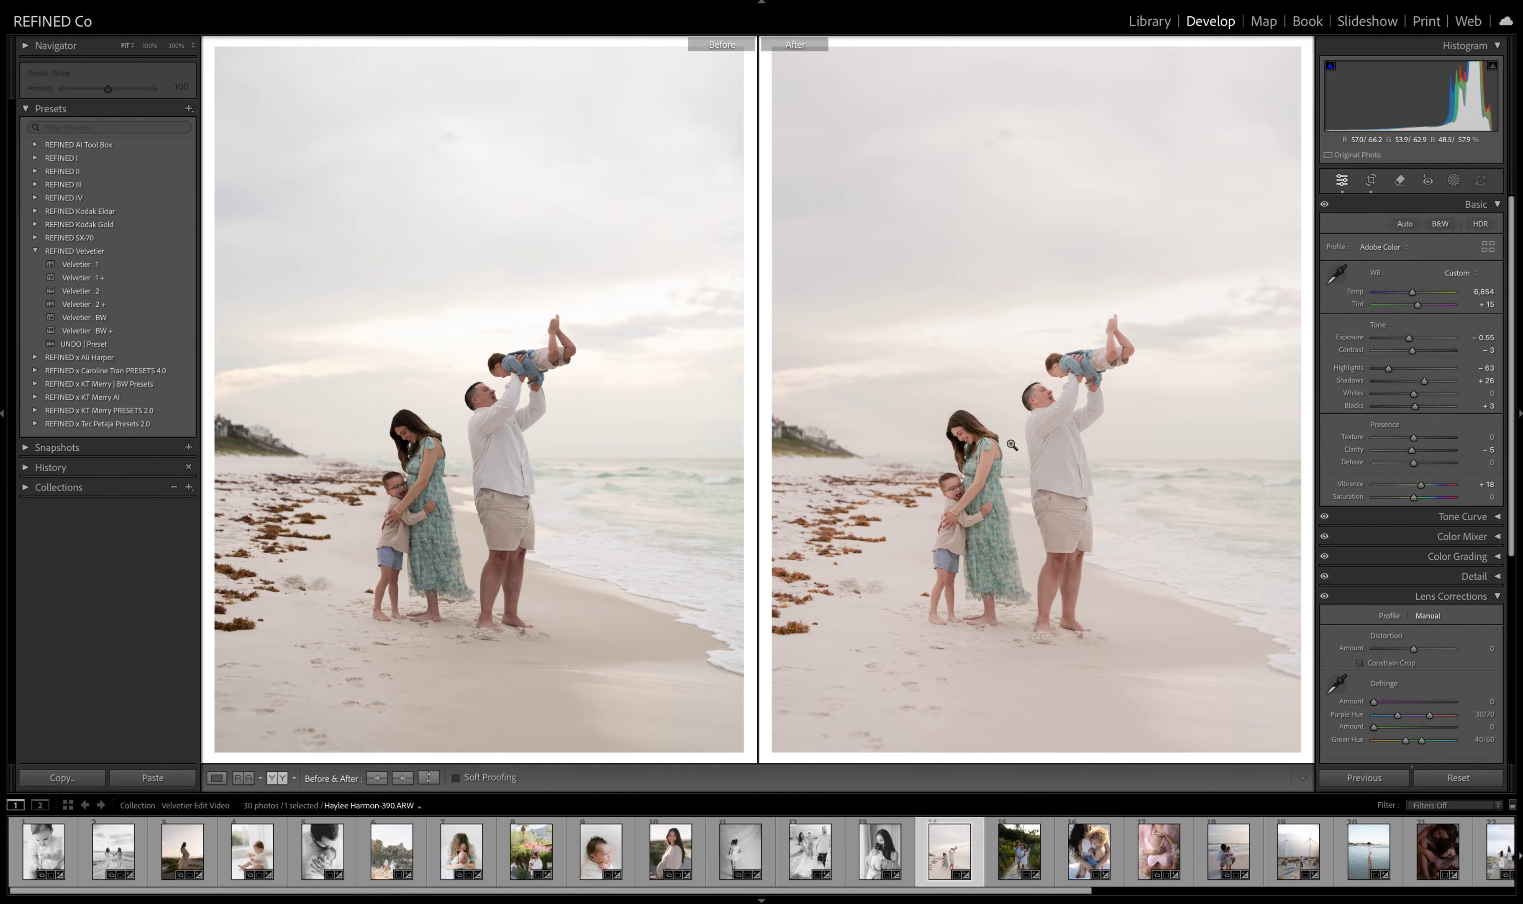
- Apply Velvetier 1 to the photo of two girls on the sandy path, and set Exposure to +0.95, Contrast to +6 and Temp to 6,540
click(1018, 851)
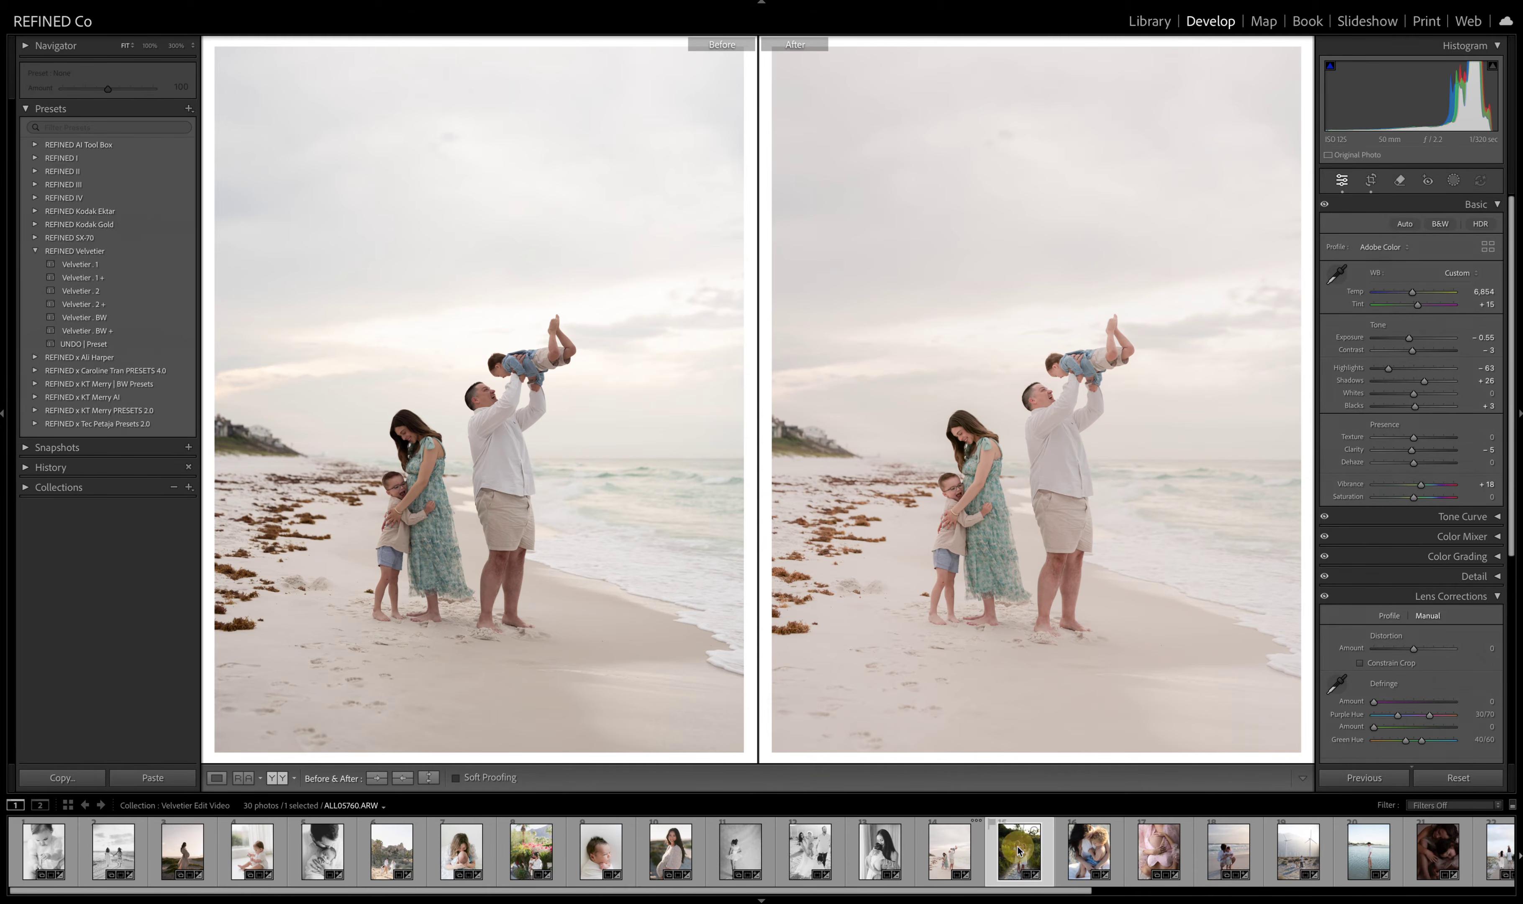
drag(1413, 338, 1419, 338)
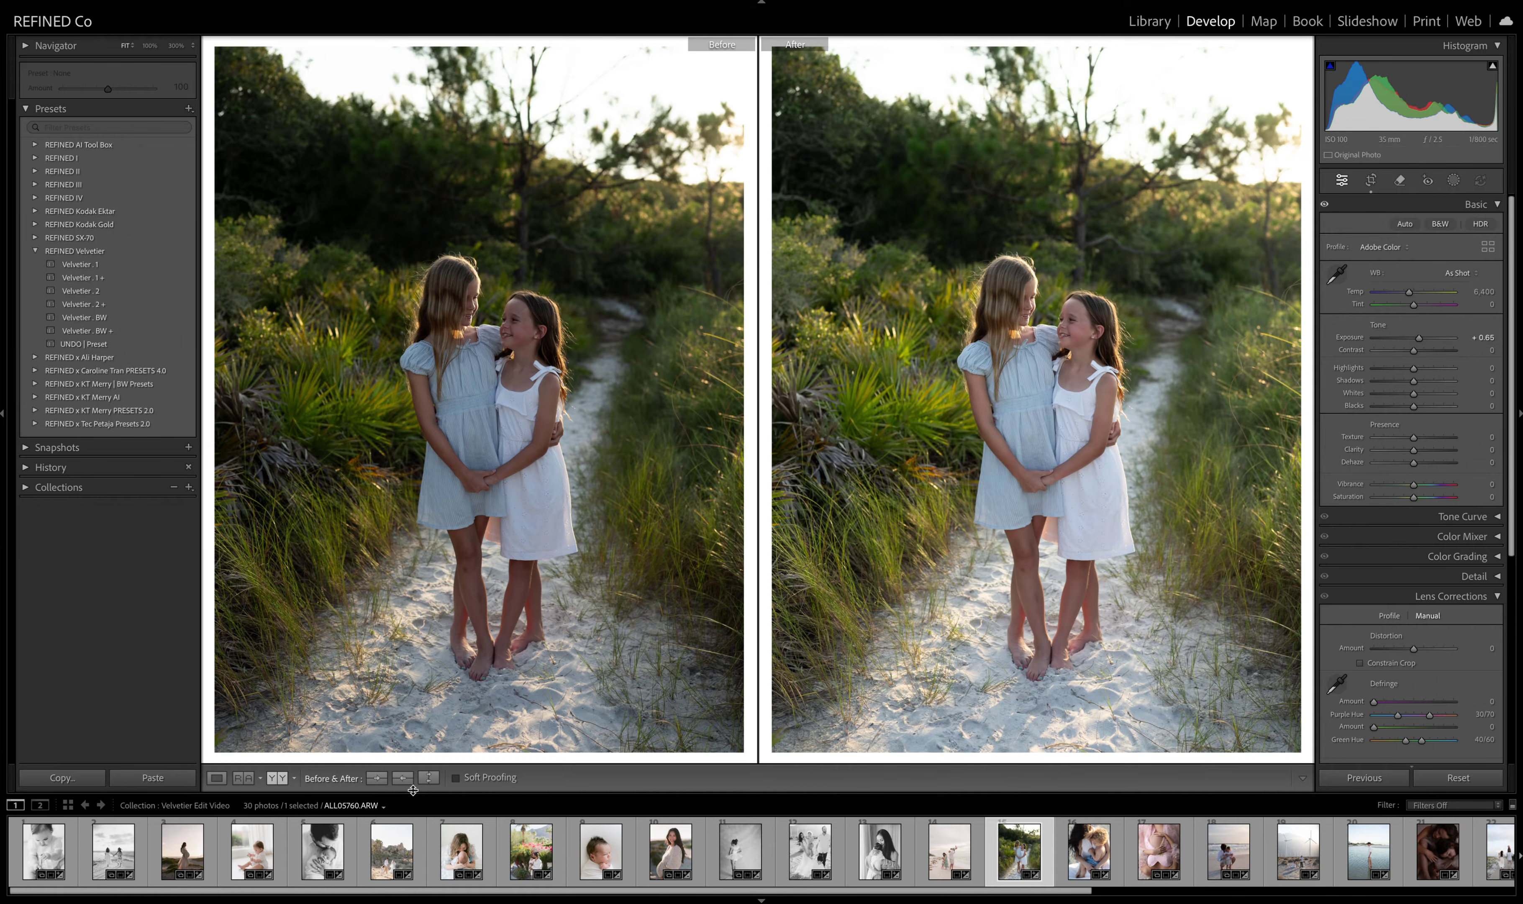
click(80, 264)
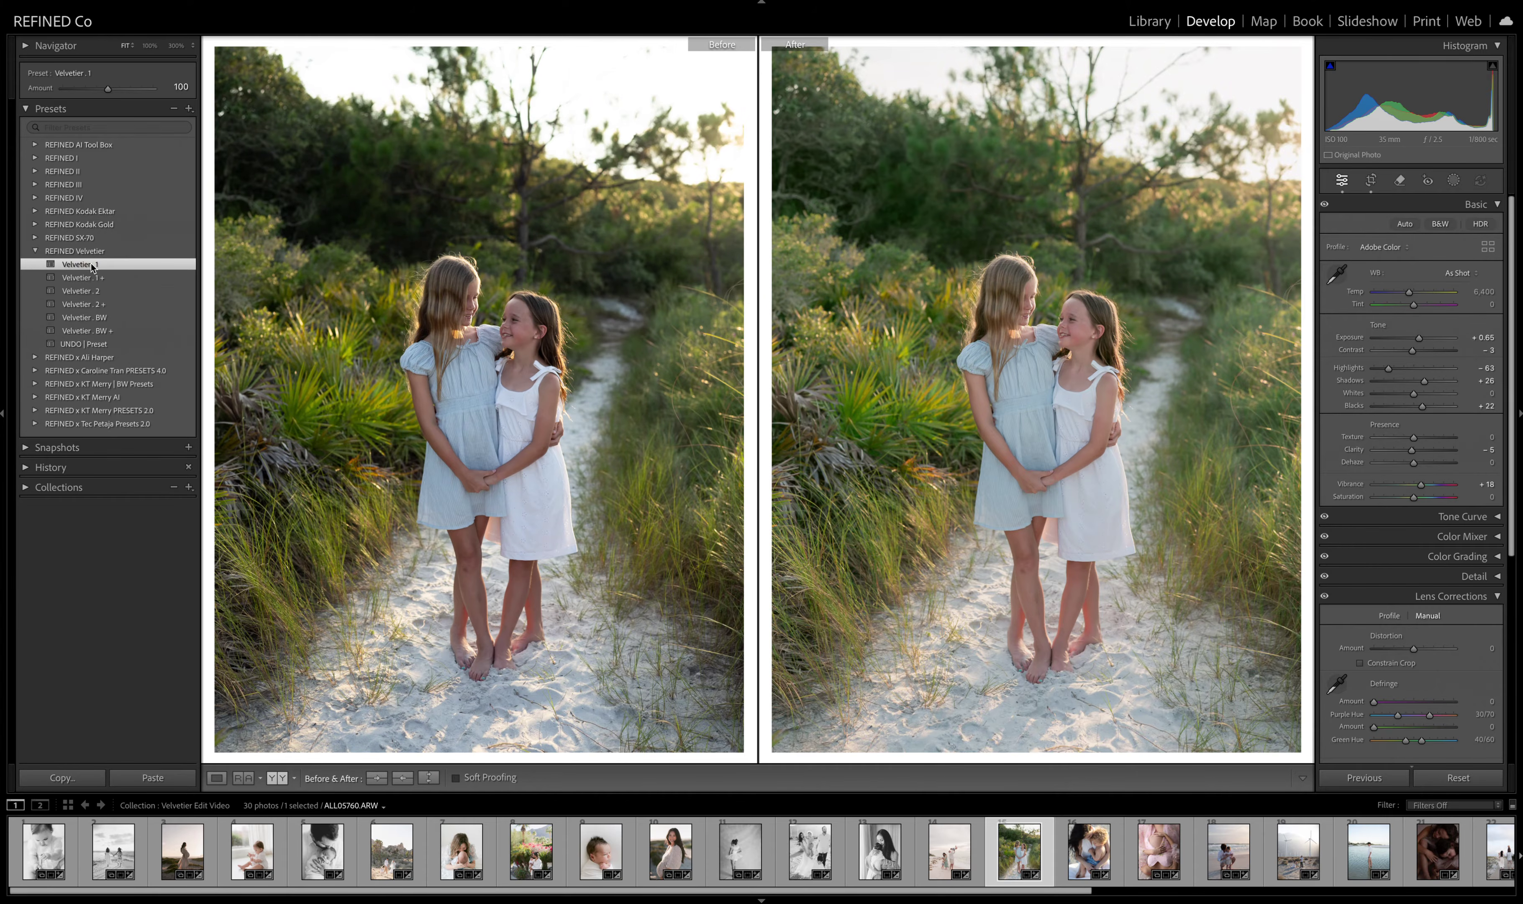
drag(1415, 340, 1414, 353)
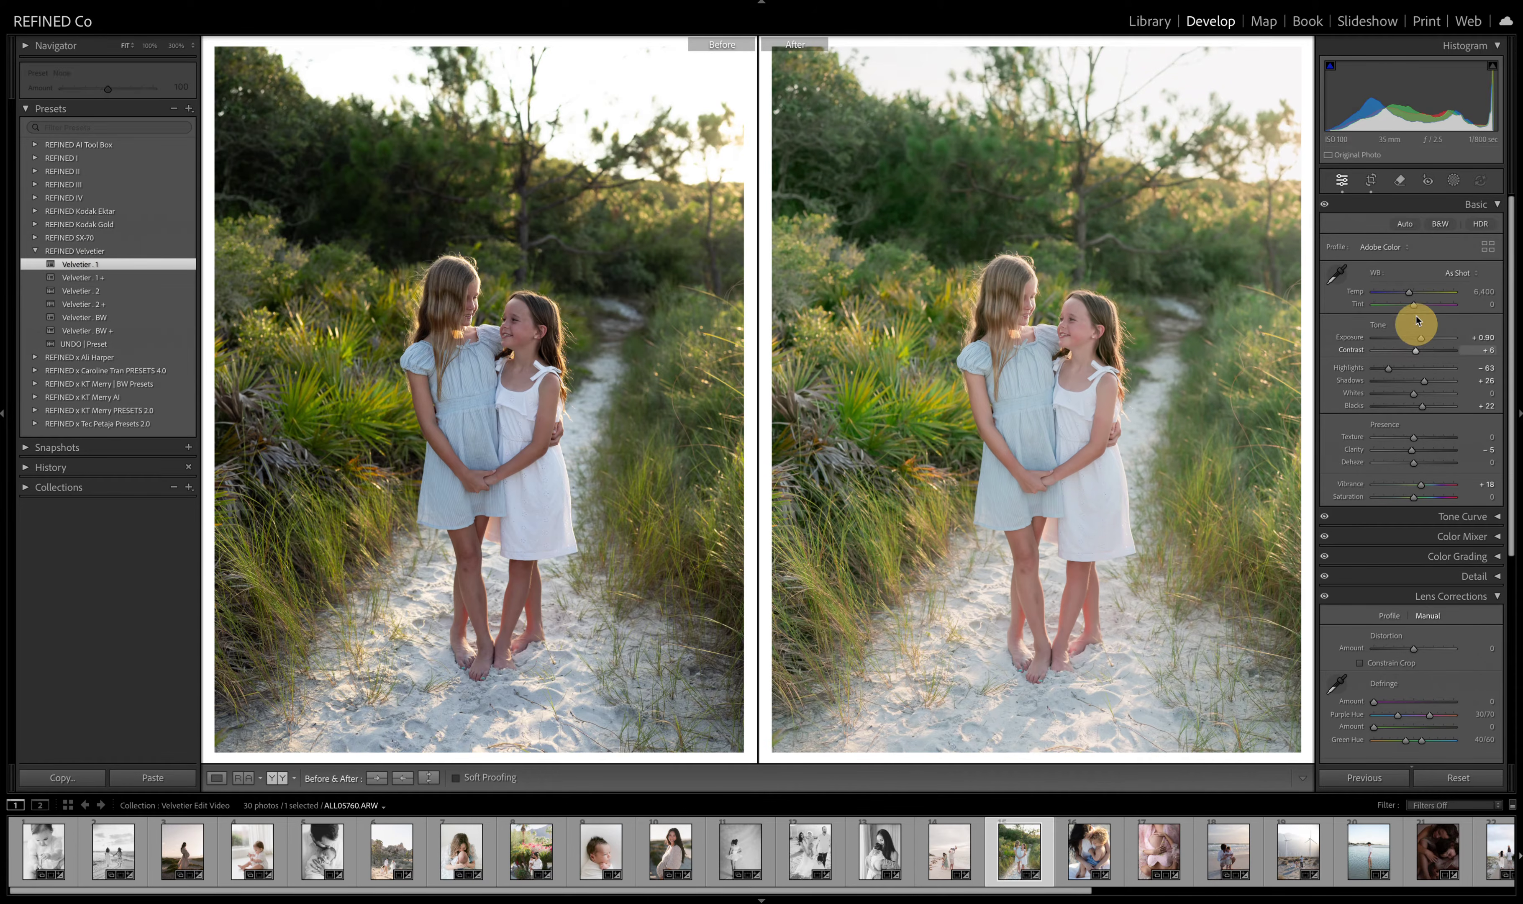
drag(1409, 292, 1422, 343)
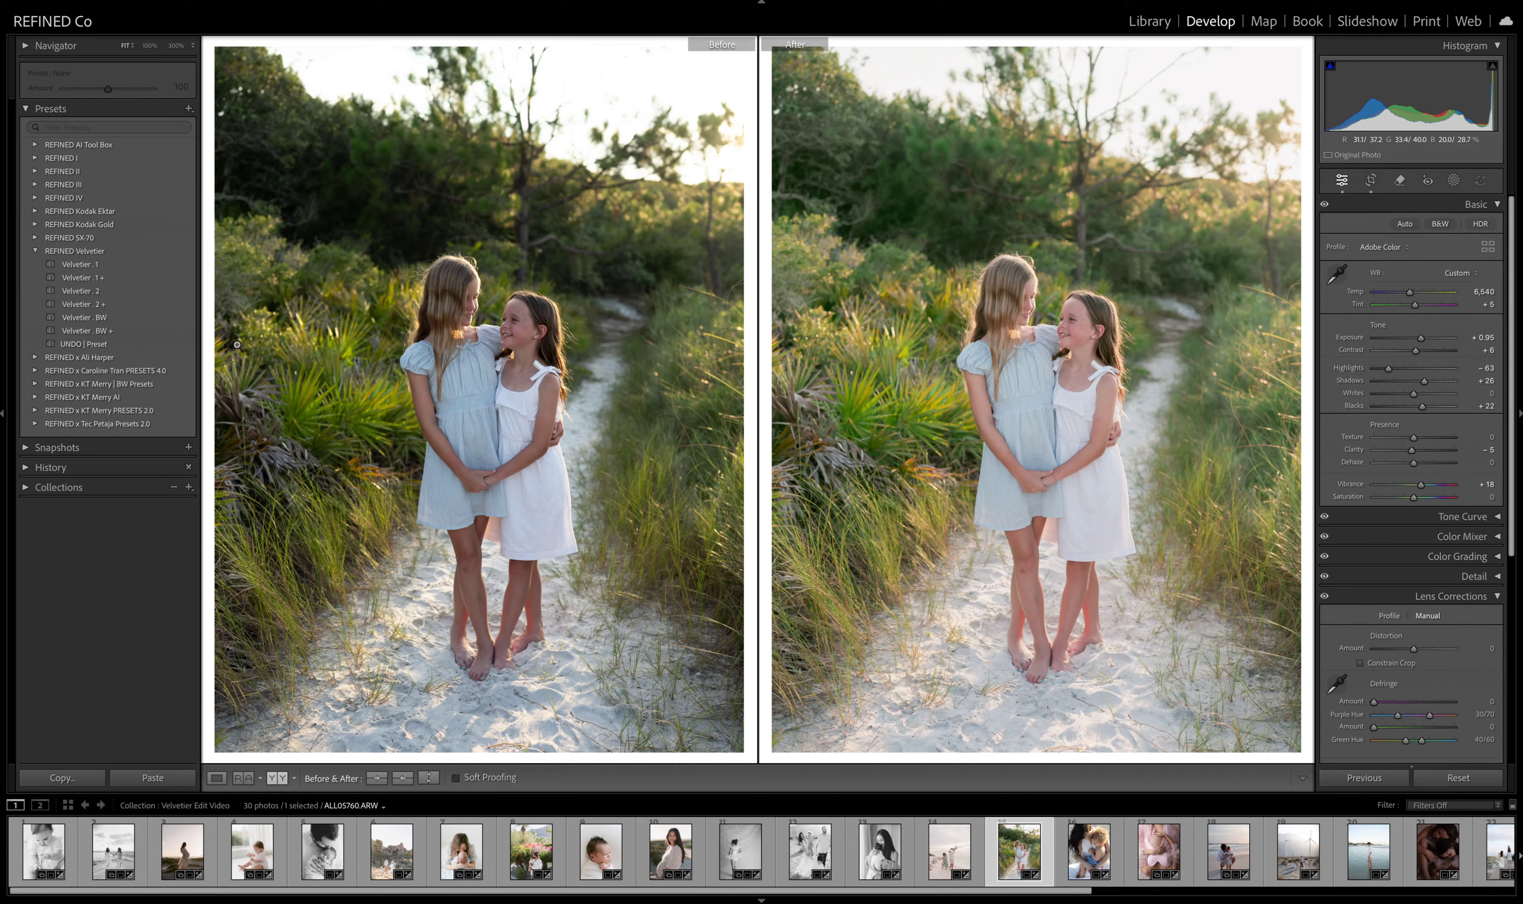
- Try Velvetier 1+ on the photo of the two girls, apply Velvetier 2, and set Exposure to +0.80 and Temp to 7,028
click(88, 279)
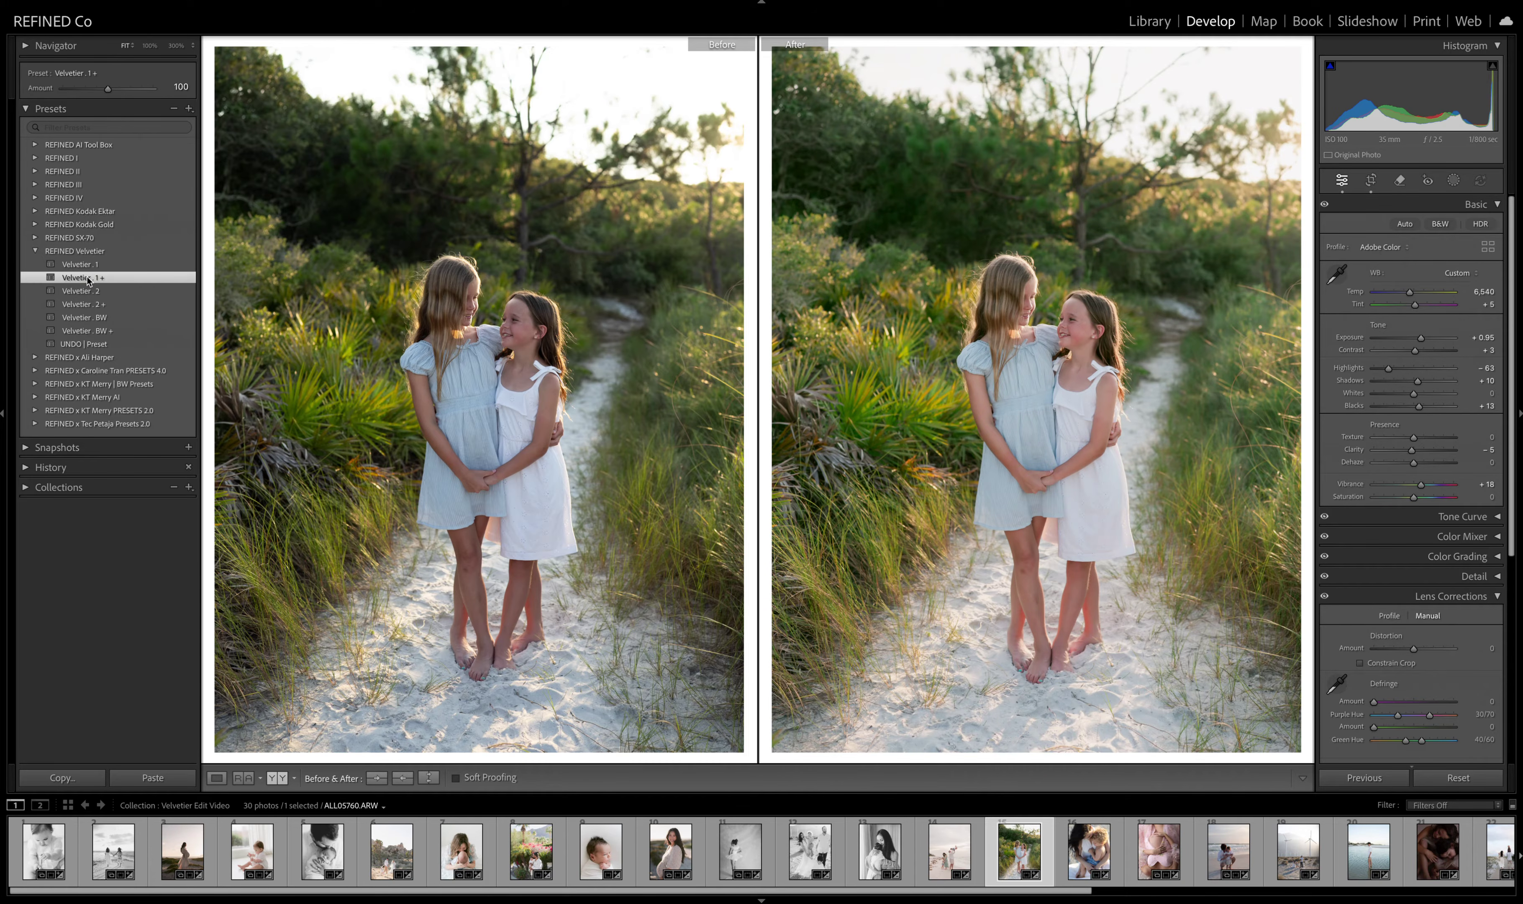
click(86, 290)
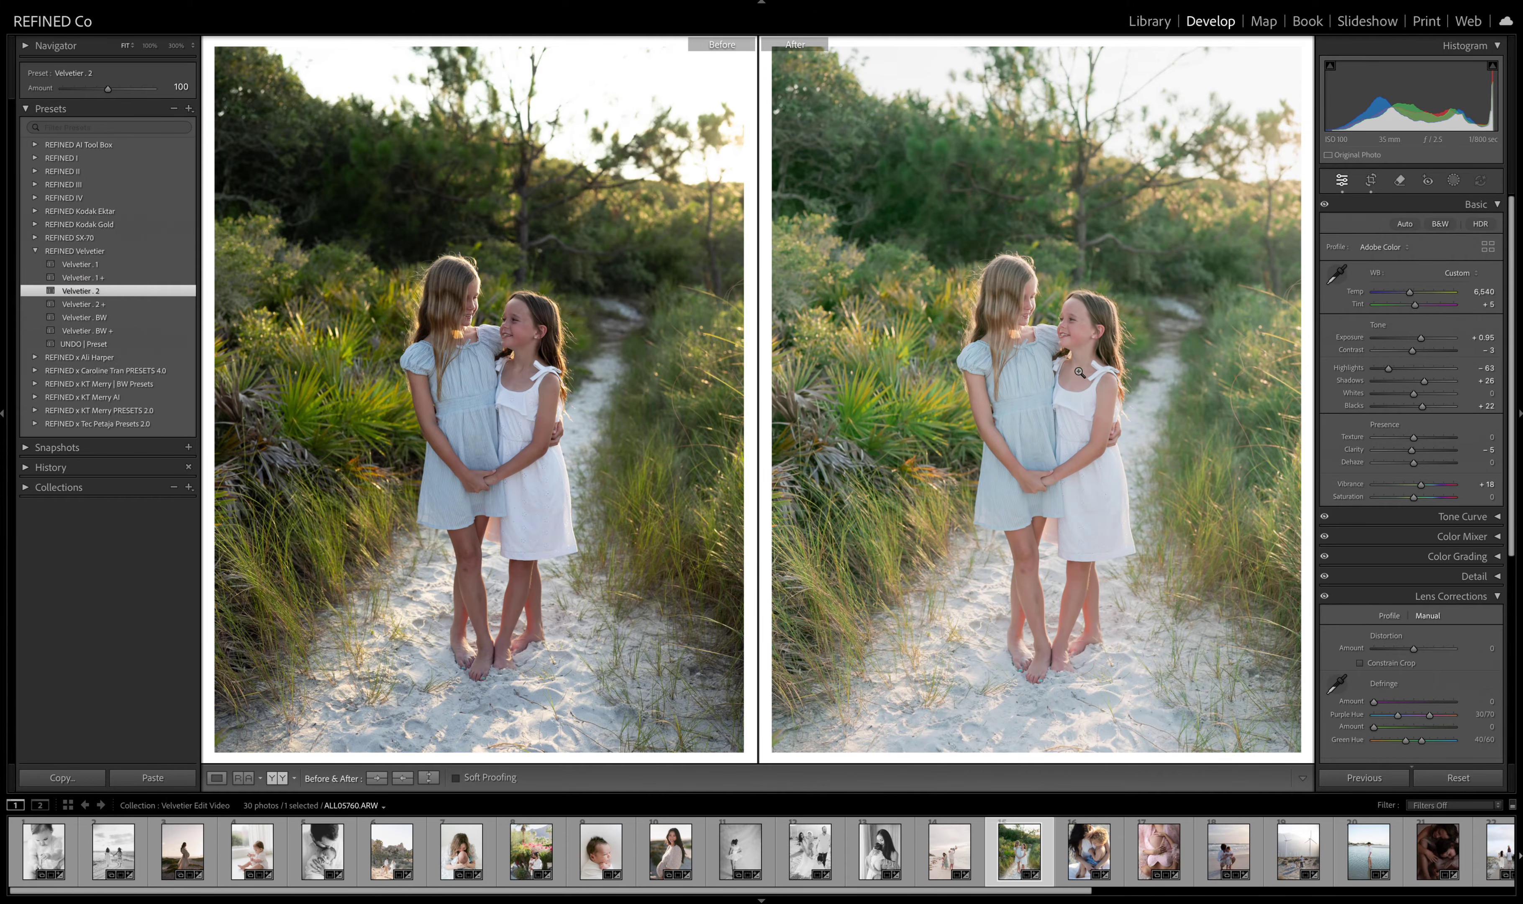
drag(1420, 341, 1414, 295)
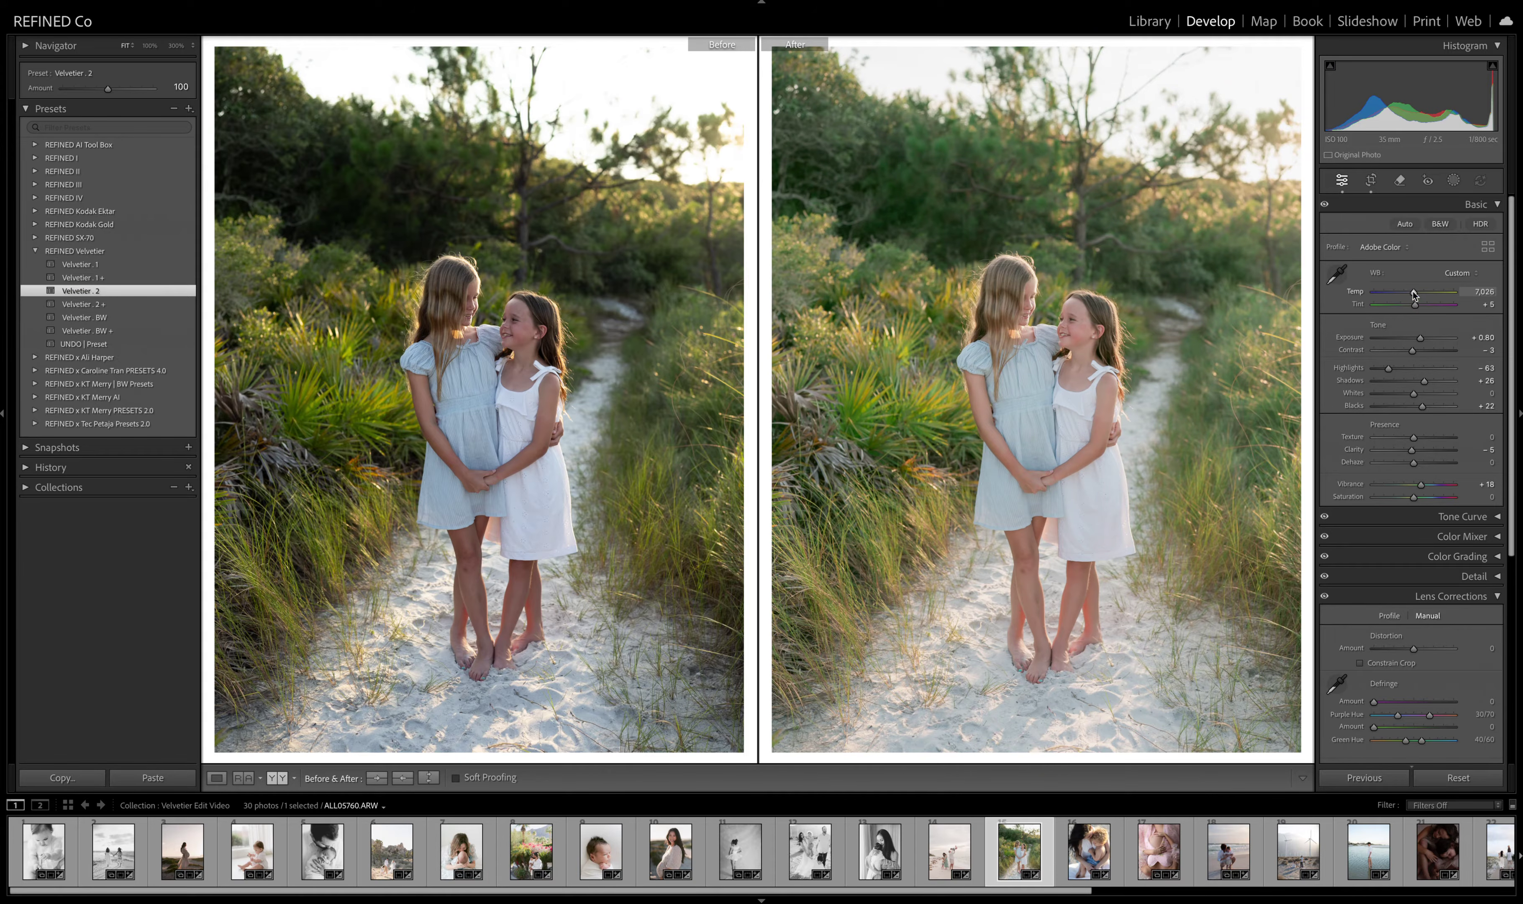
- Apply Velvetier 1 to the photo of the mother with the curly-haired toddler, and set Exposure to +0.45 and Temp to 5,534
click(1094, 847)
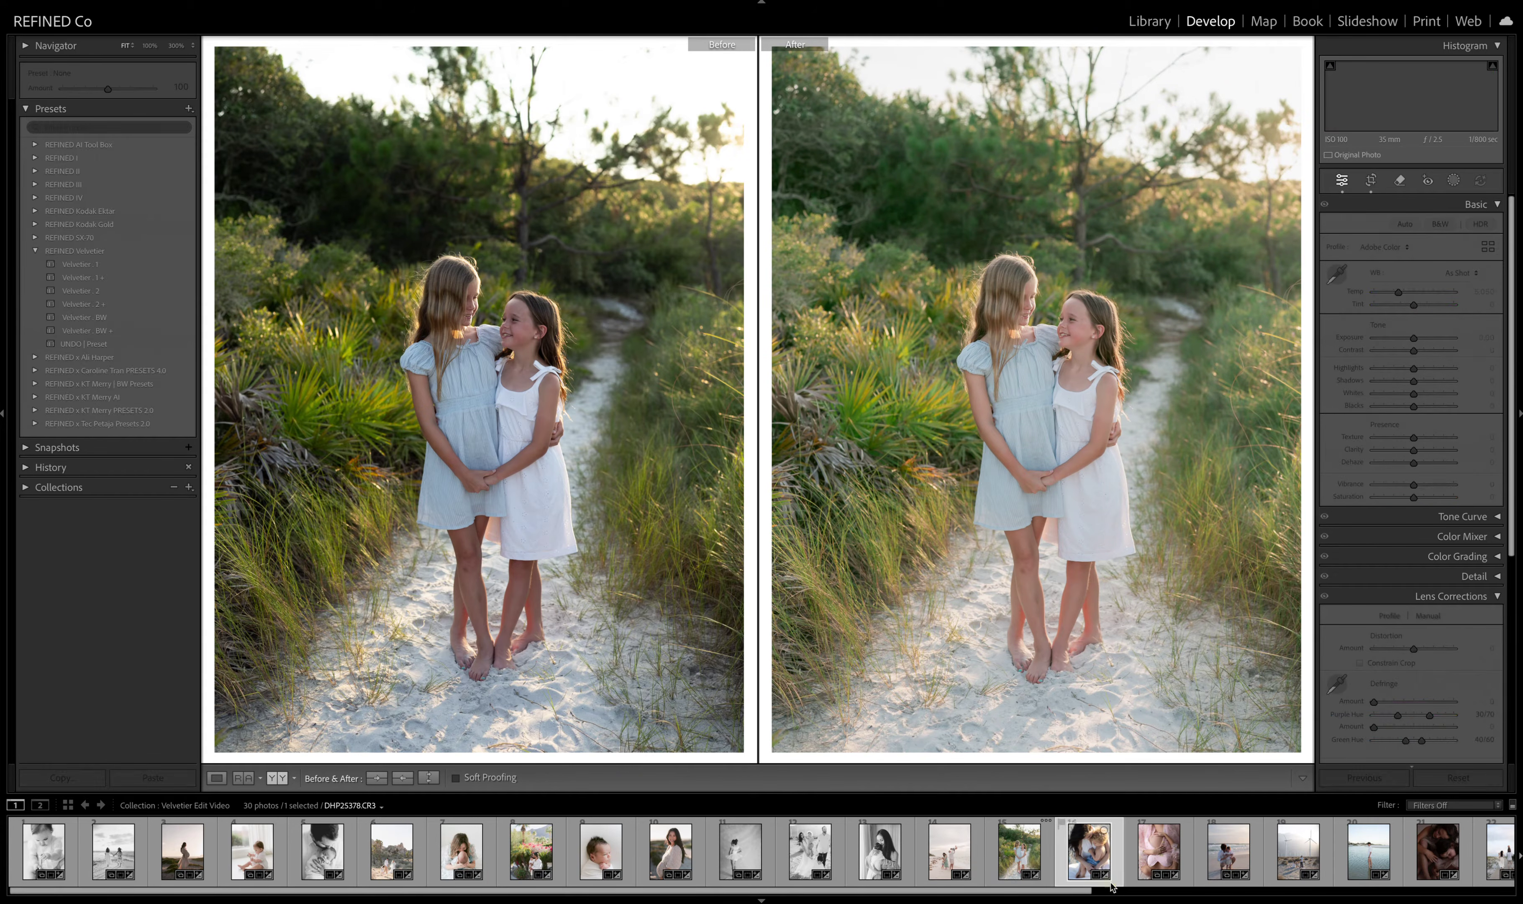
click(88, 265)
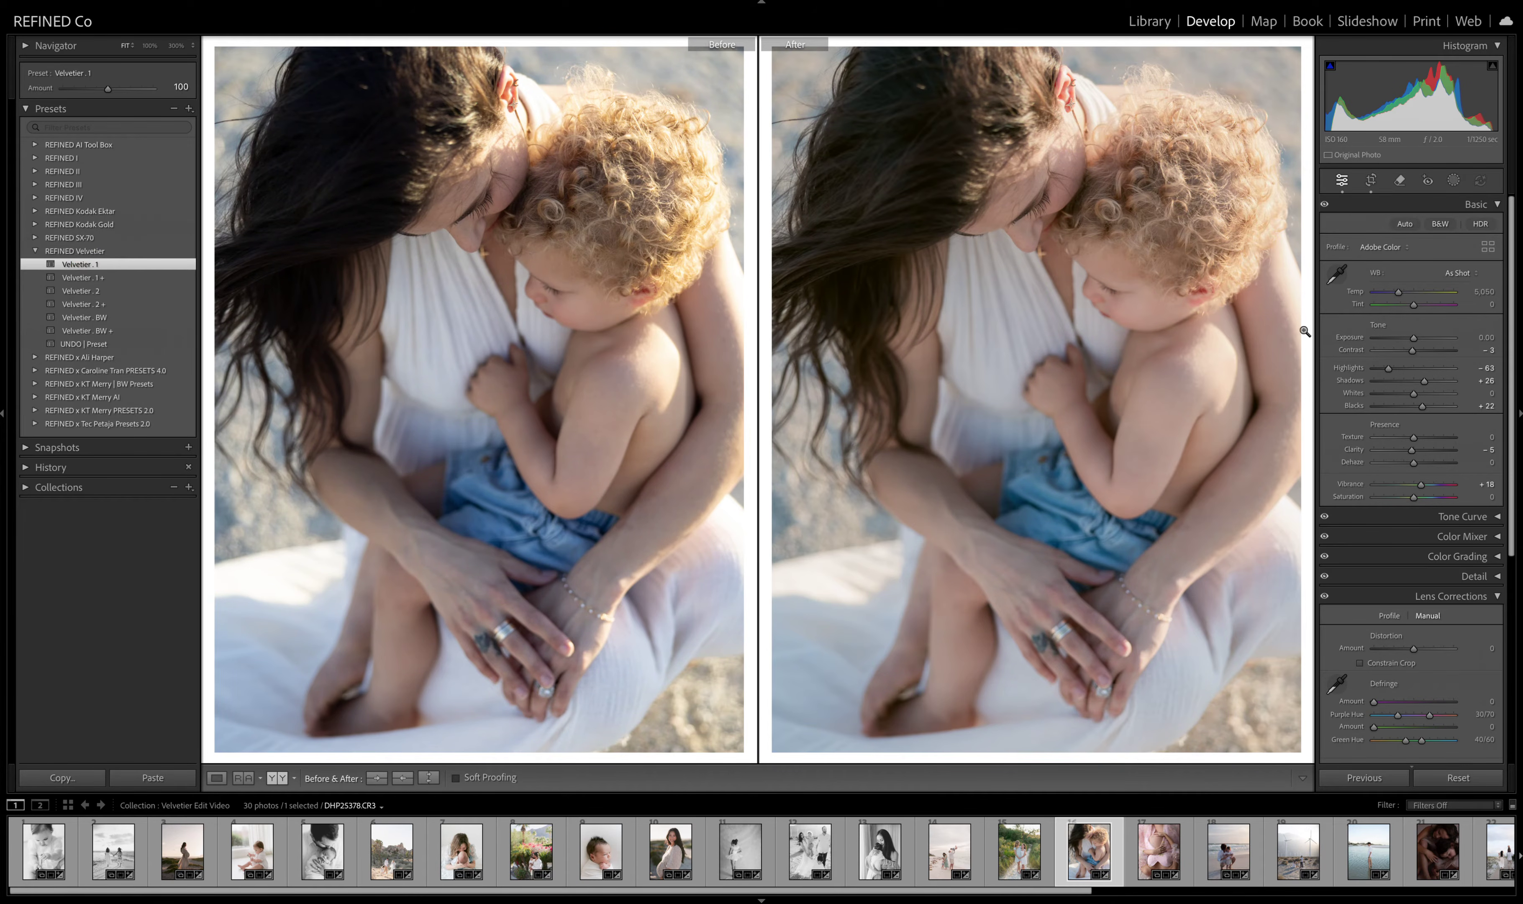
drag(1407, 338, 1401, 297)
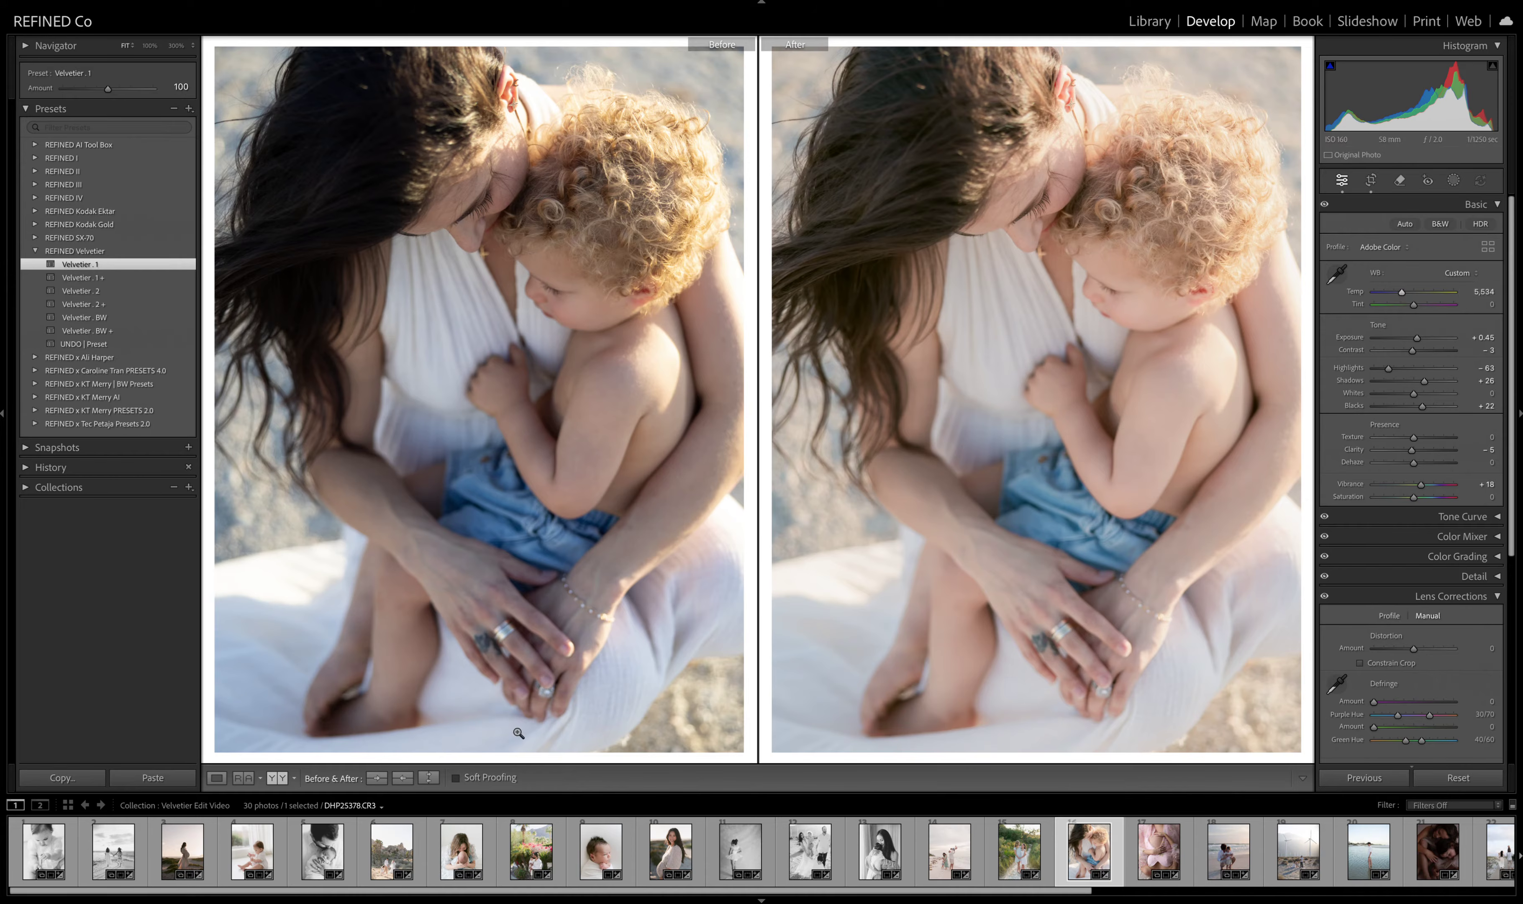
- Copy the toddler photo's After settings to the Before view, and compare Velvetier 2 against them
click(402, 778)
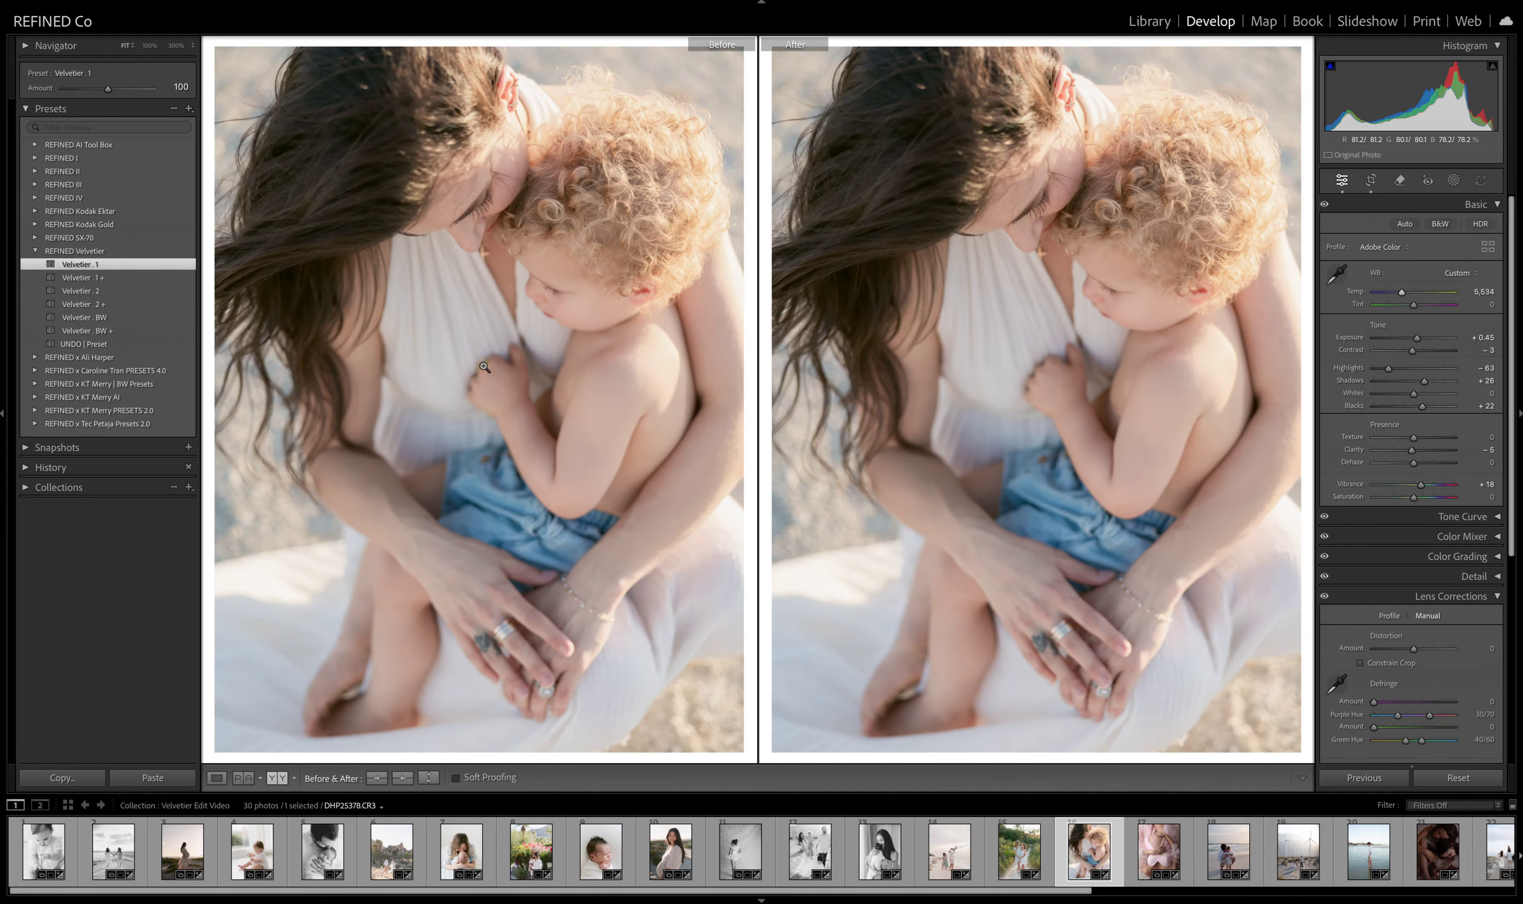
click(91, 292)
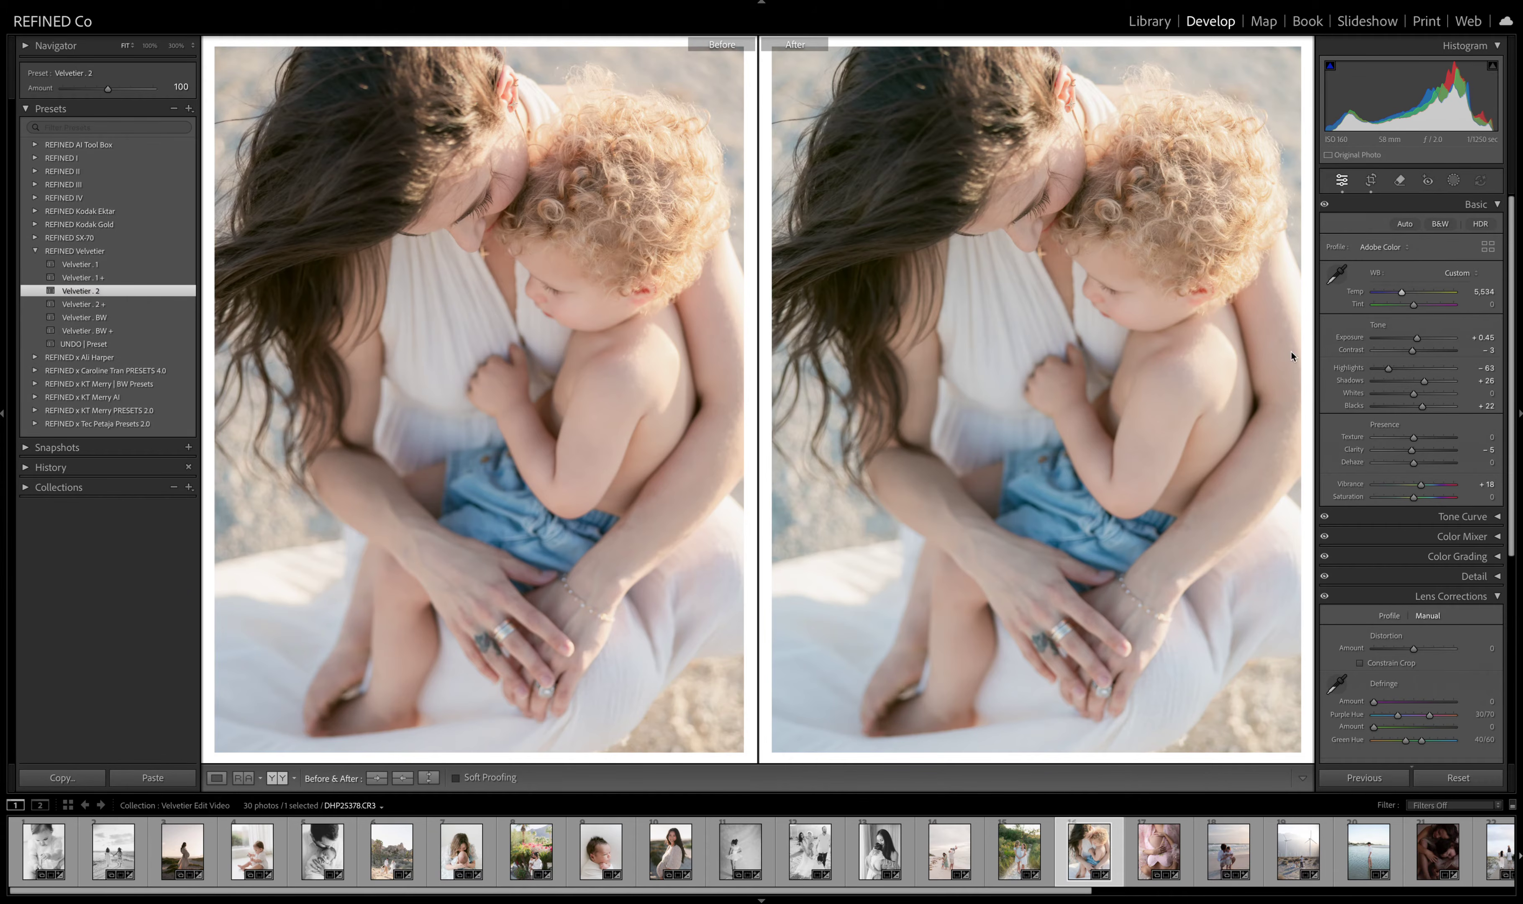
- Apply Velvetier BW to the mother-and-toddler photo, and set Exposure to -0.10
click(91, 317)
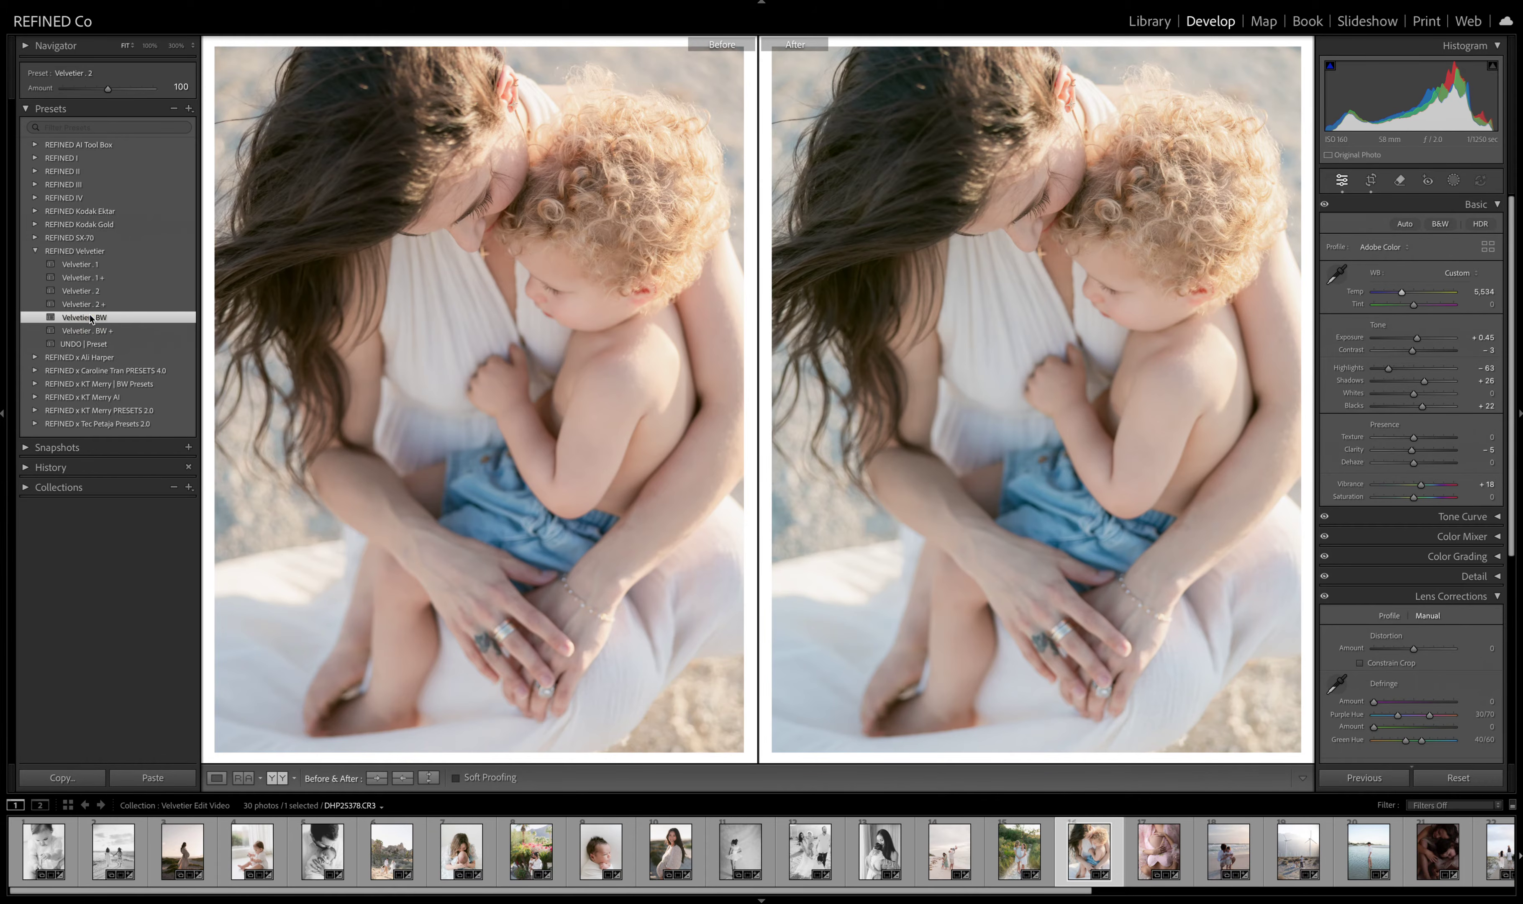
click(1414, 339)
drag(1414, 339, 1411, 340)
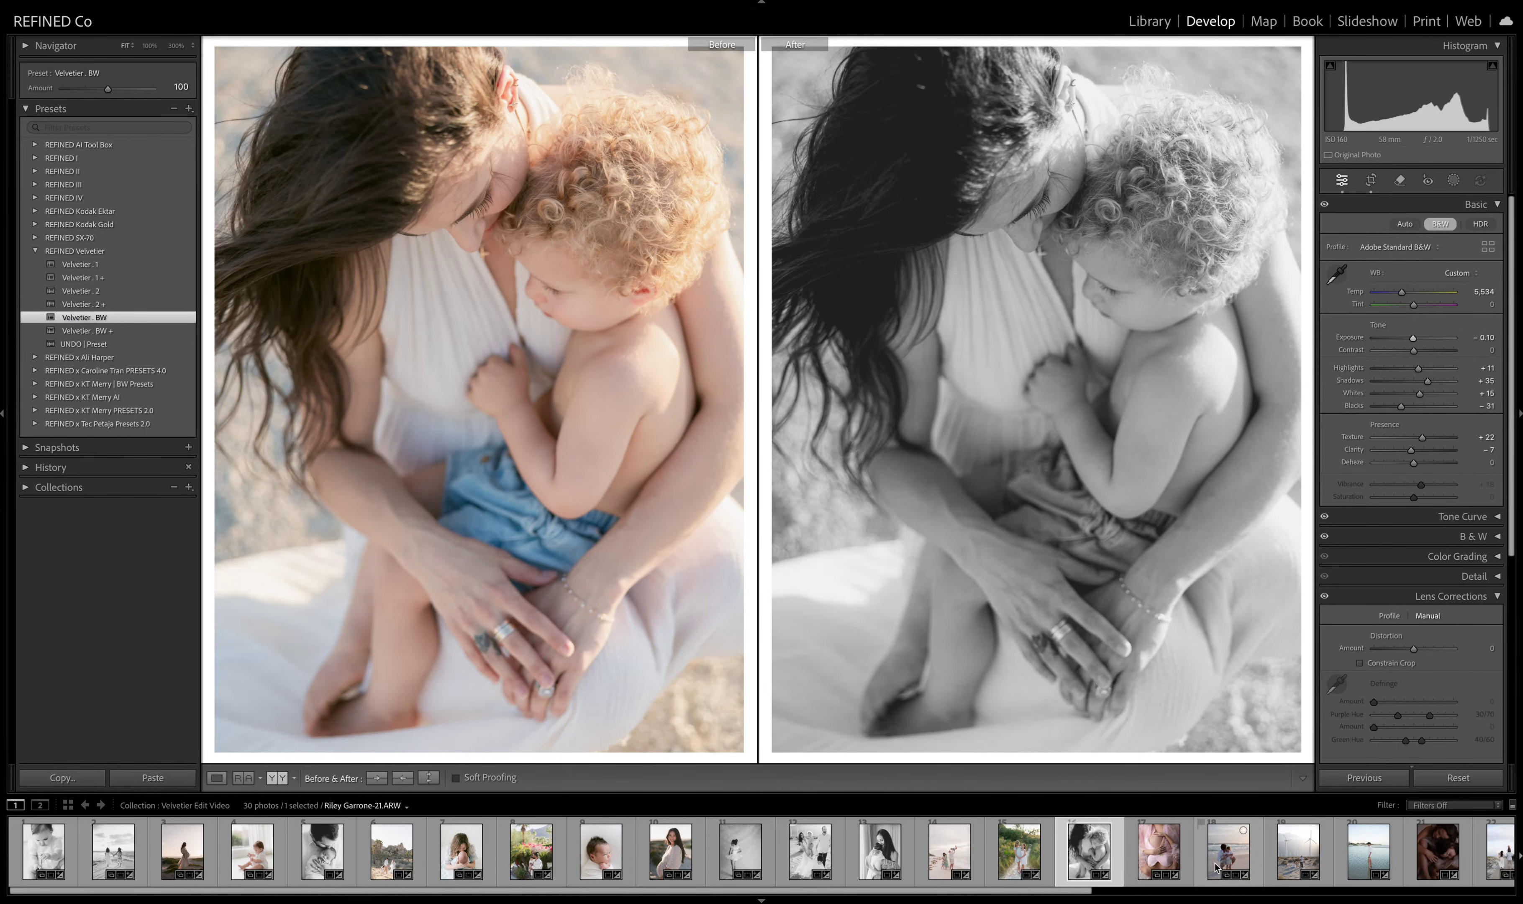
- Apply Velvetier 1 to the maternity photo with the pink floral dress, and set Exposure to +1.00
click(1153, 860)
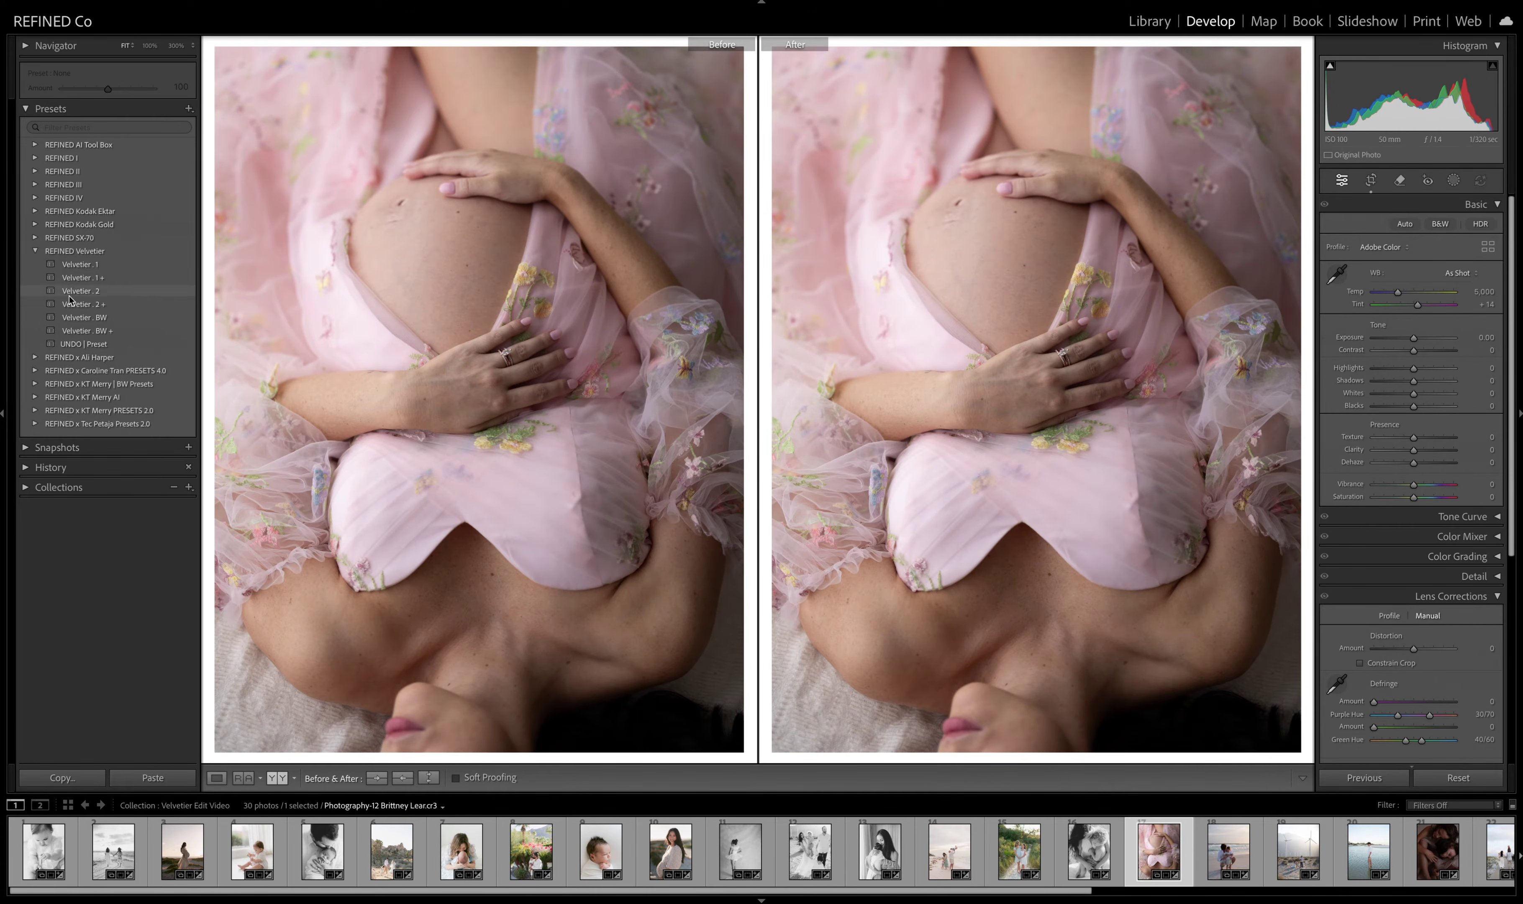
click(81, 266)
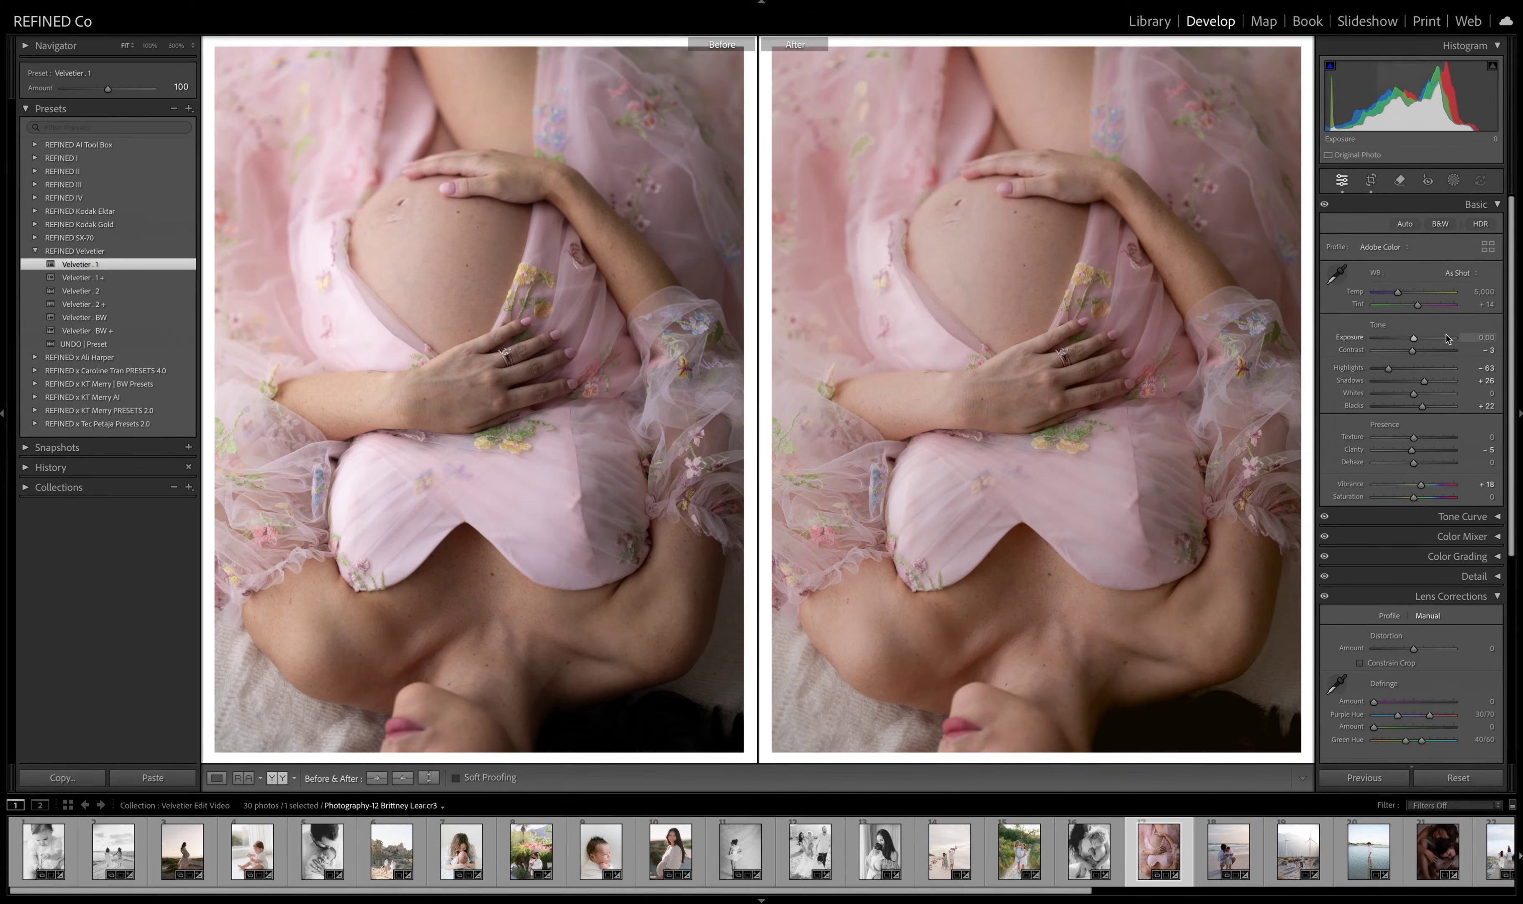
drag(1414, 339, 1421, 339)
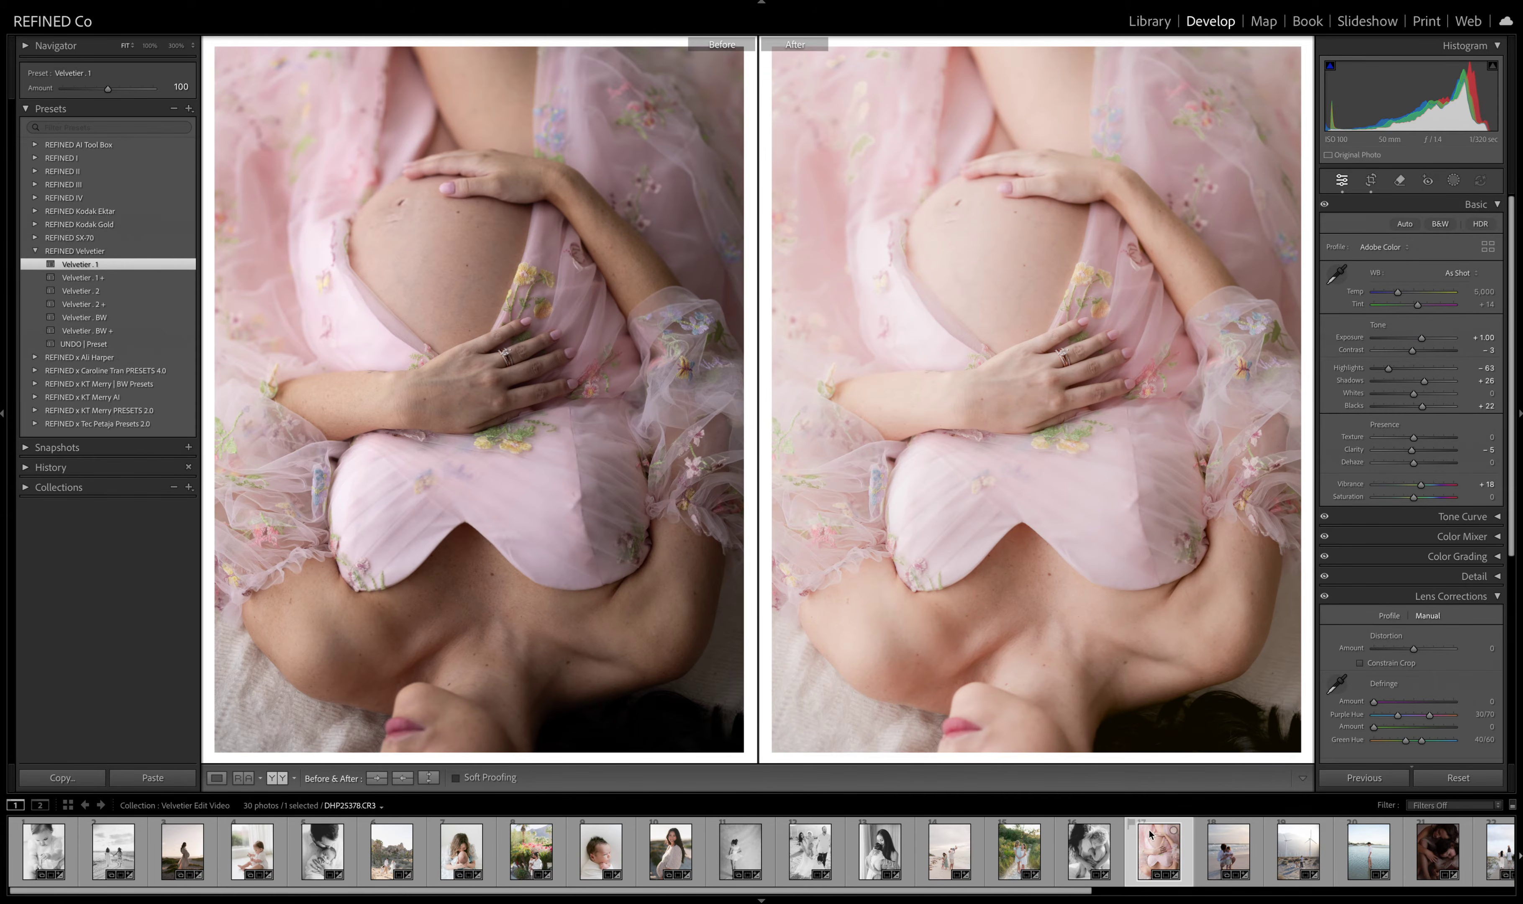
- Apply Velvetier 1 to the beach photo of the father kissing the toddler, and set Exposure to +0.35, Temp to 6,607 and Tint to +9
scroll(1224, 856, down, 3)
key(Right)
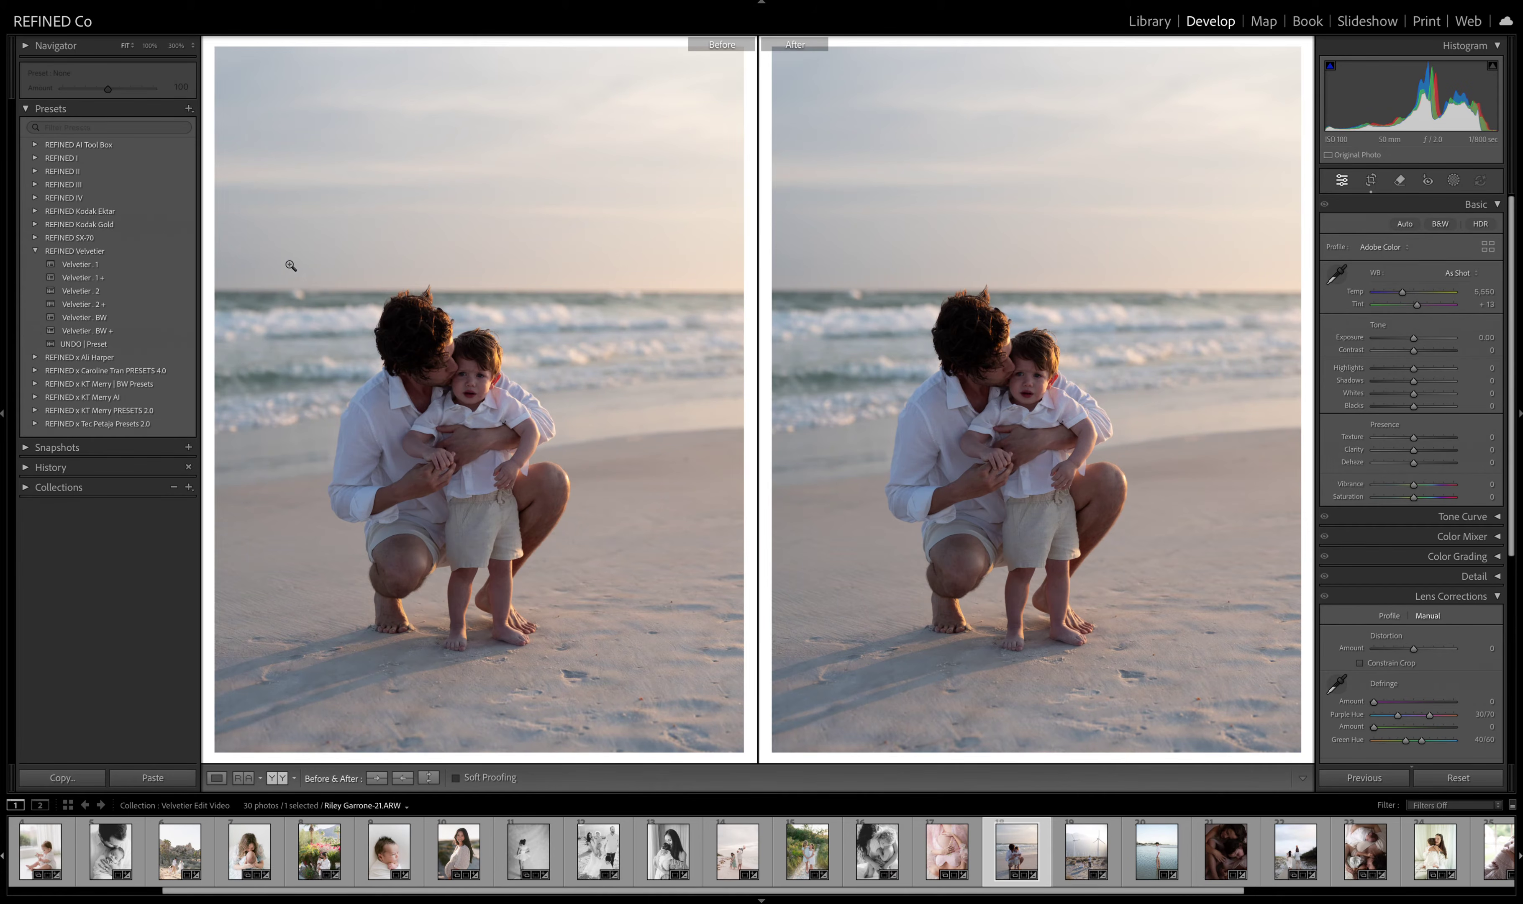
click(77, 264)
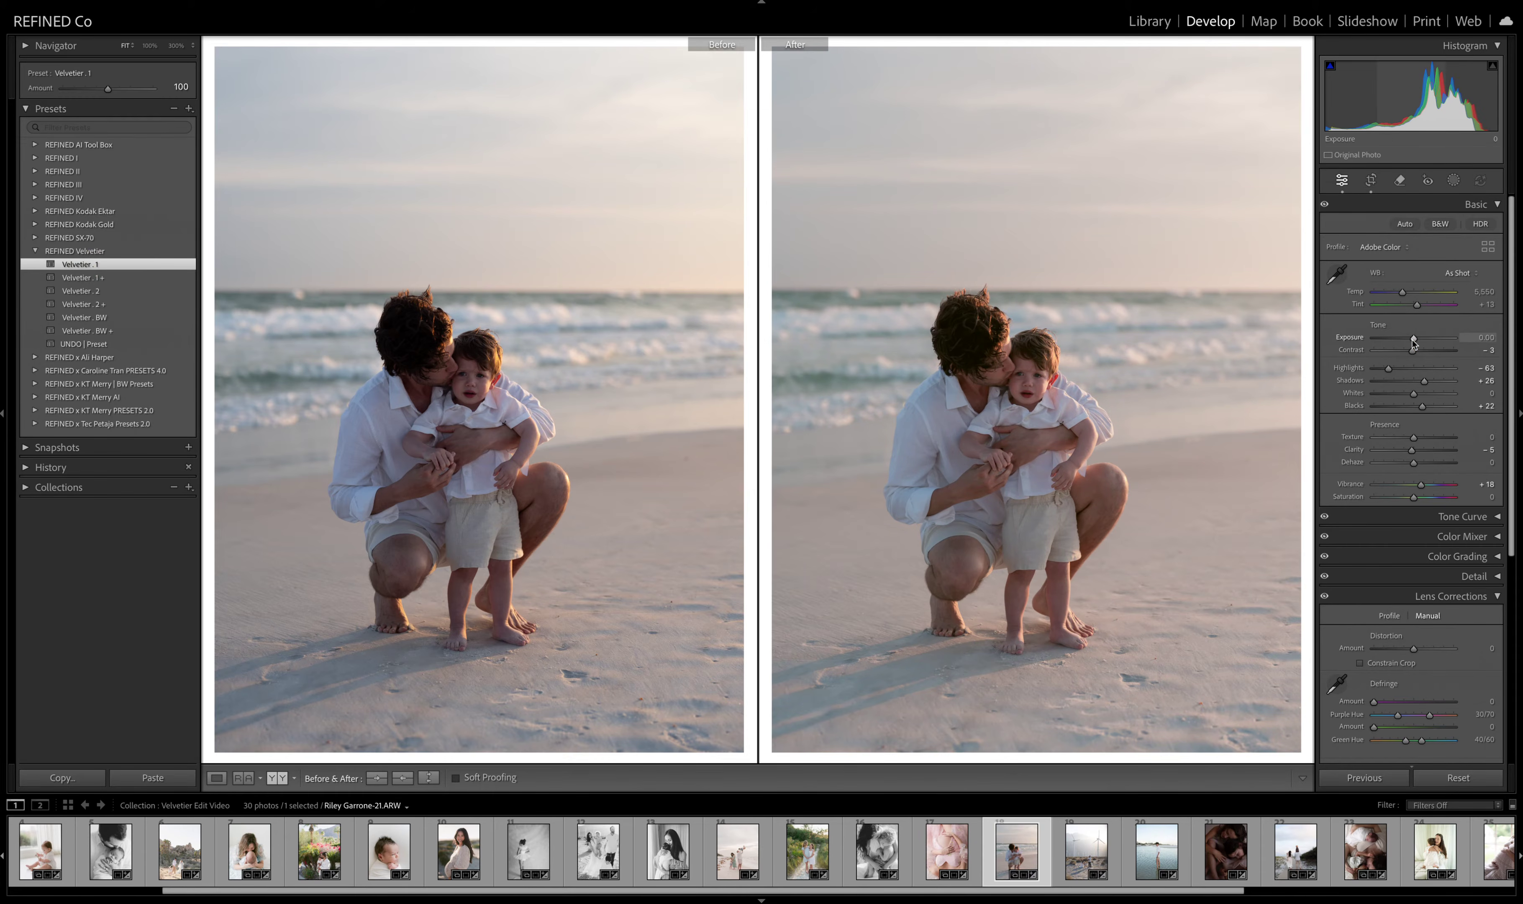
mouse_move(1413, 339)
mouse_down()
mouse_move(1408, 293)
mouse_move(1416, 342)
mouse_up()
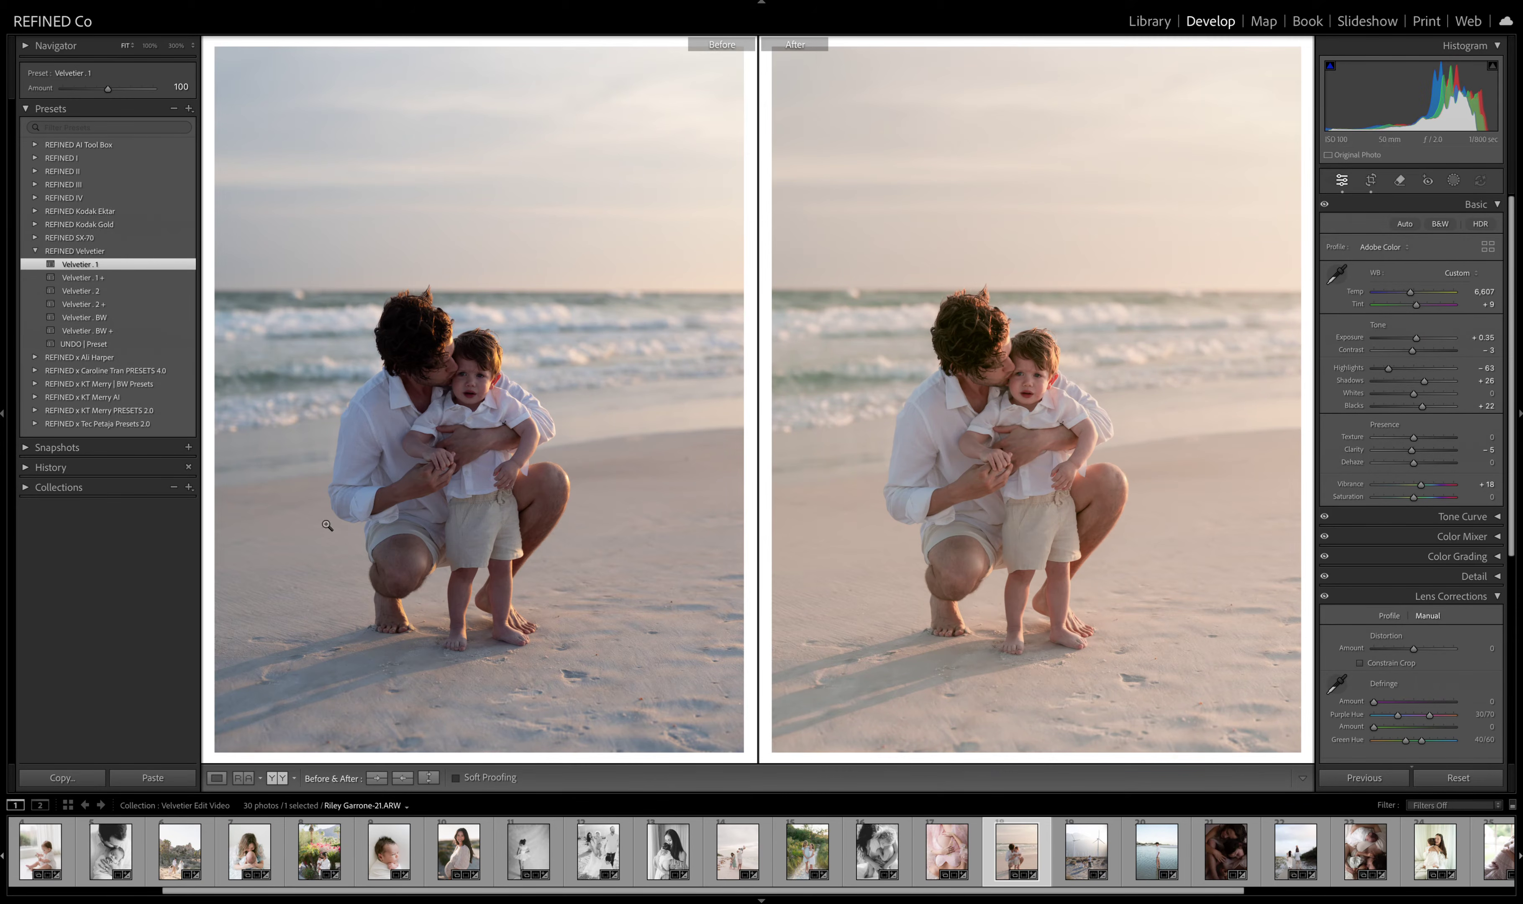
- Copy the father-and-toddler photo's After settings to the Before view, and compare Velvetier 2 and Velvetier 2 + against them
click(402, 778)
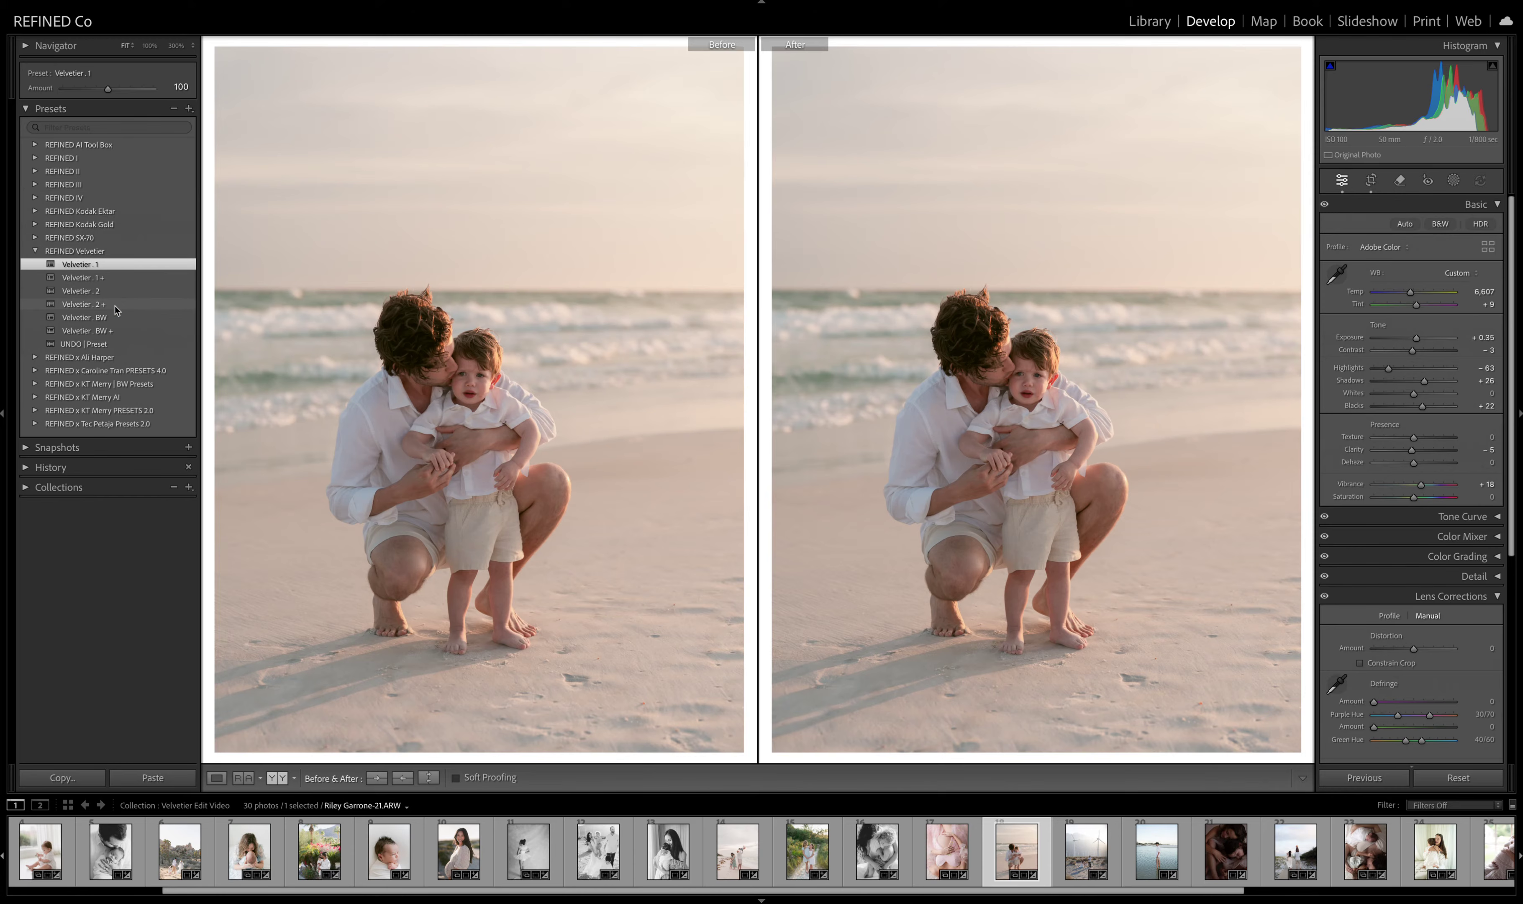
click(106, 292)
click(105, 302)
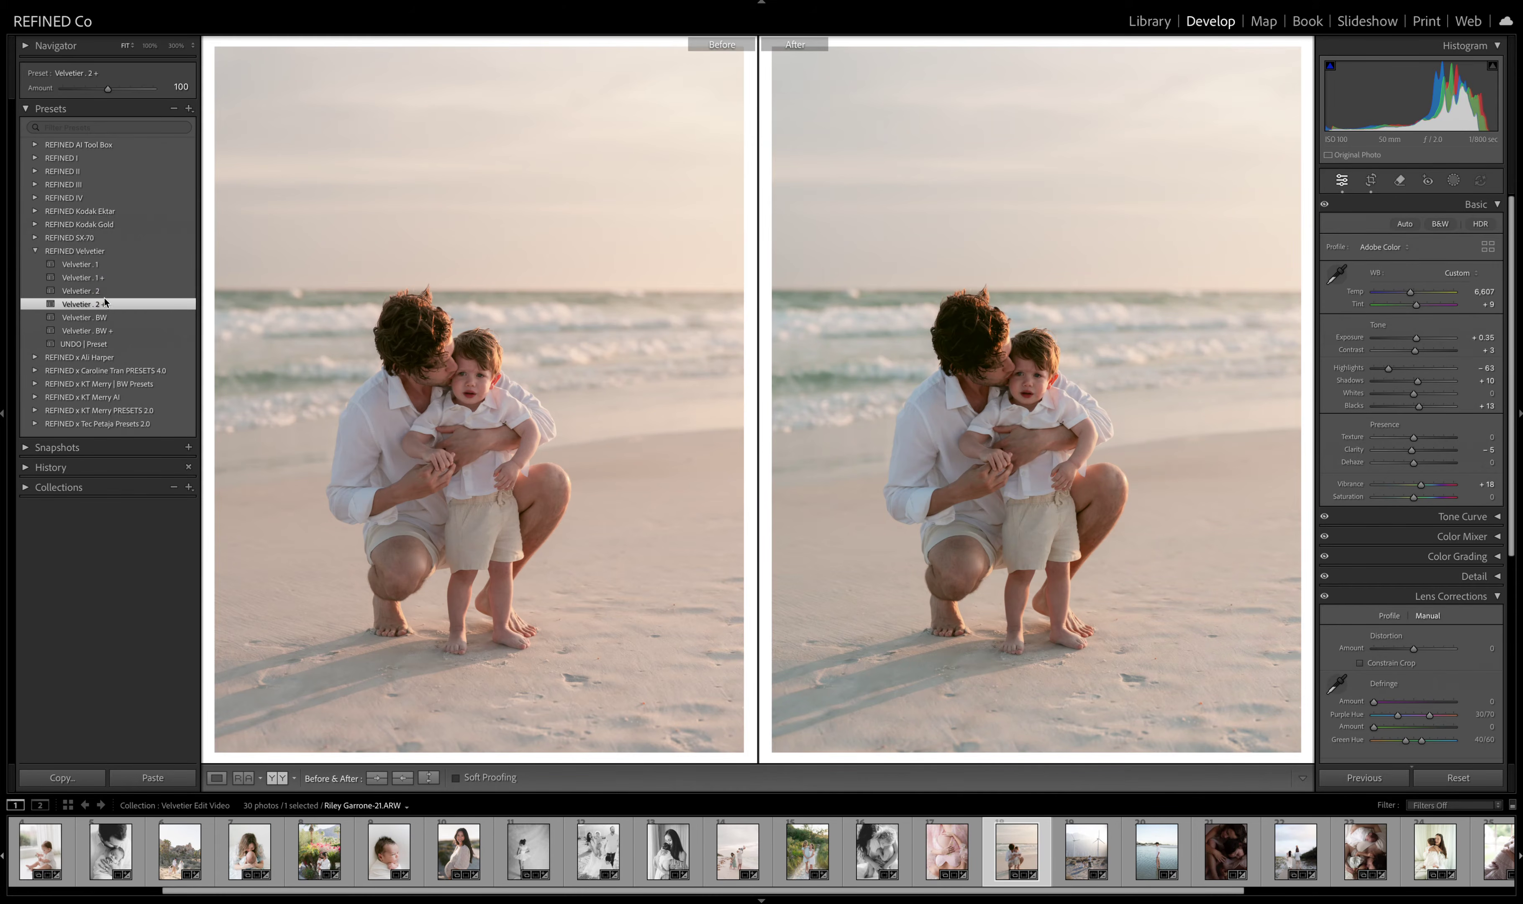
click(105, 294)
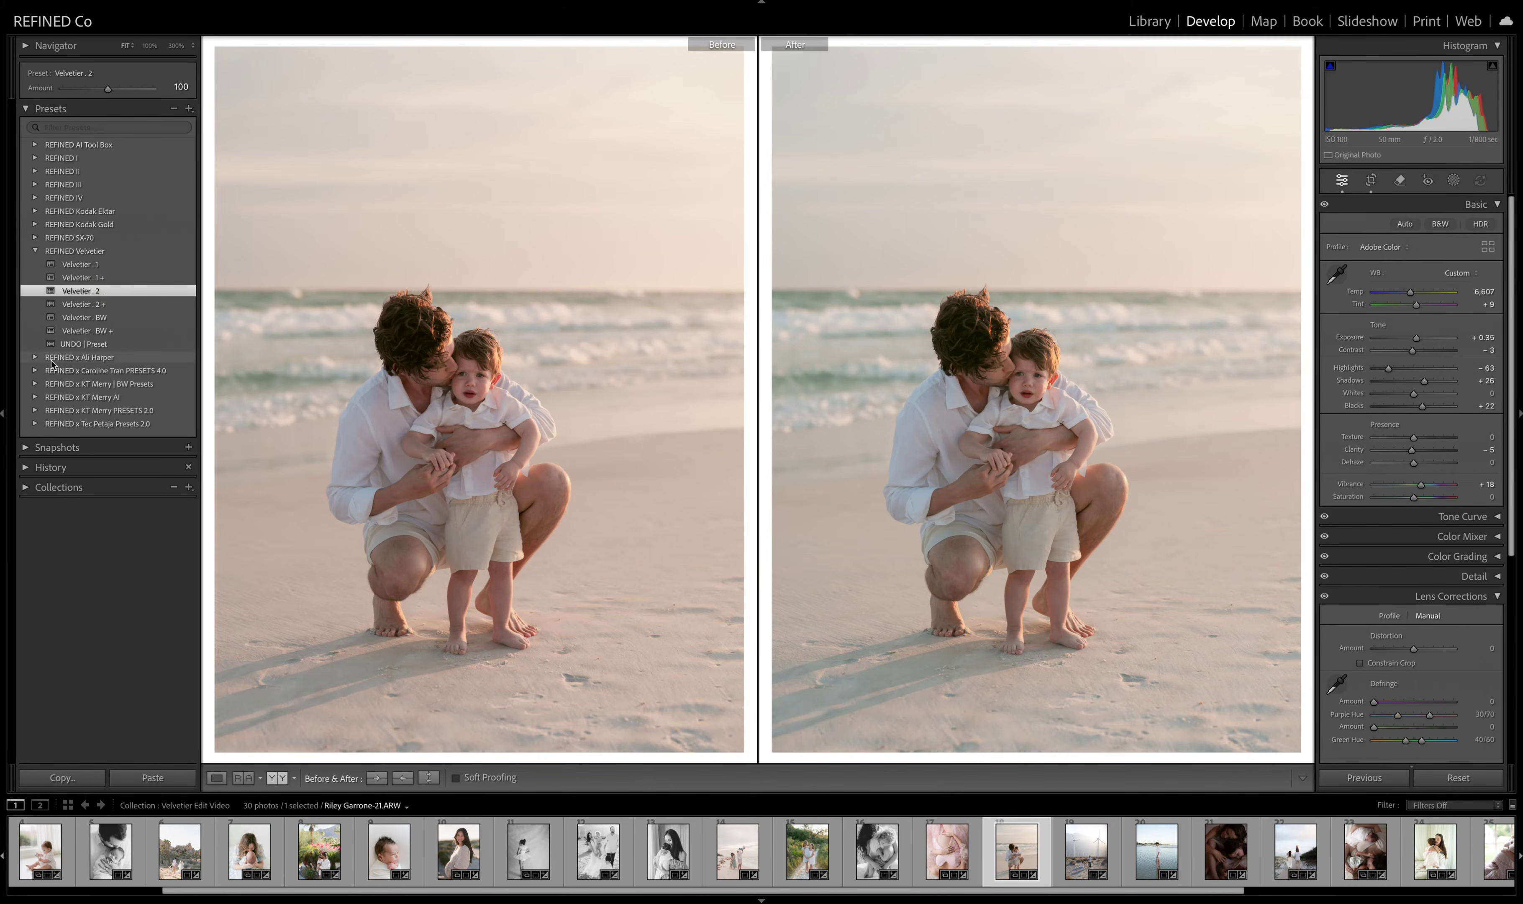
- Try both Velvetier black-and-white presets on the father-and-toddler photo, keep Velvetier BW, and set Exposure to +0.20
click(107, 317)
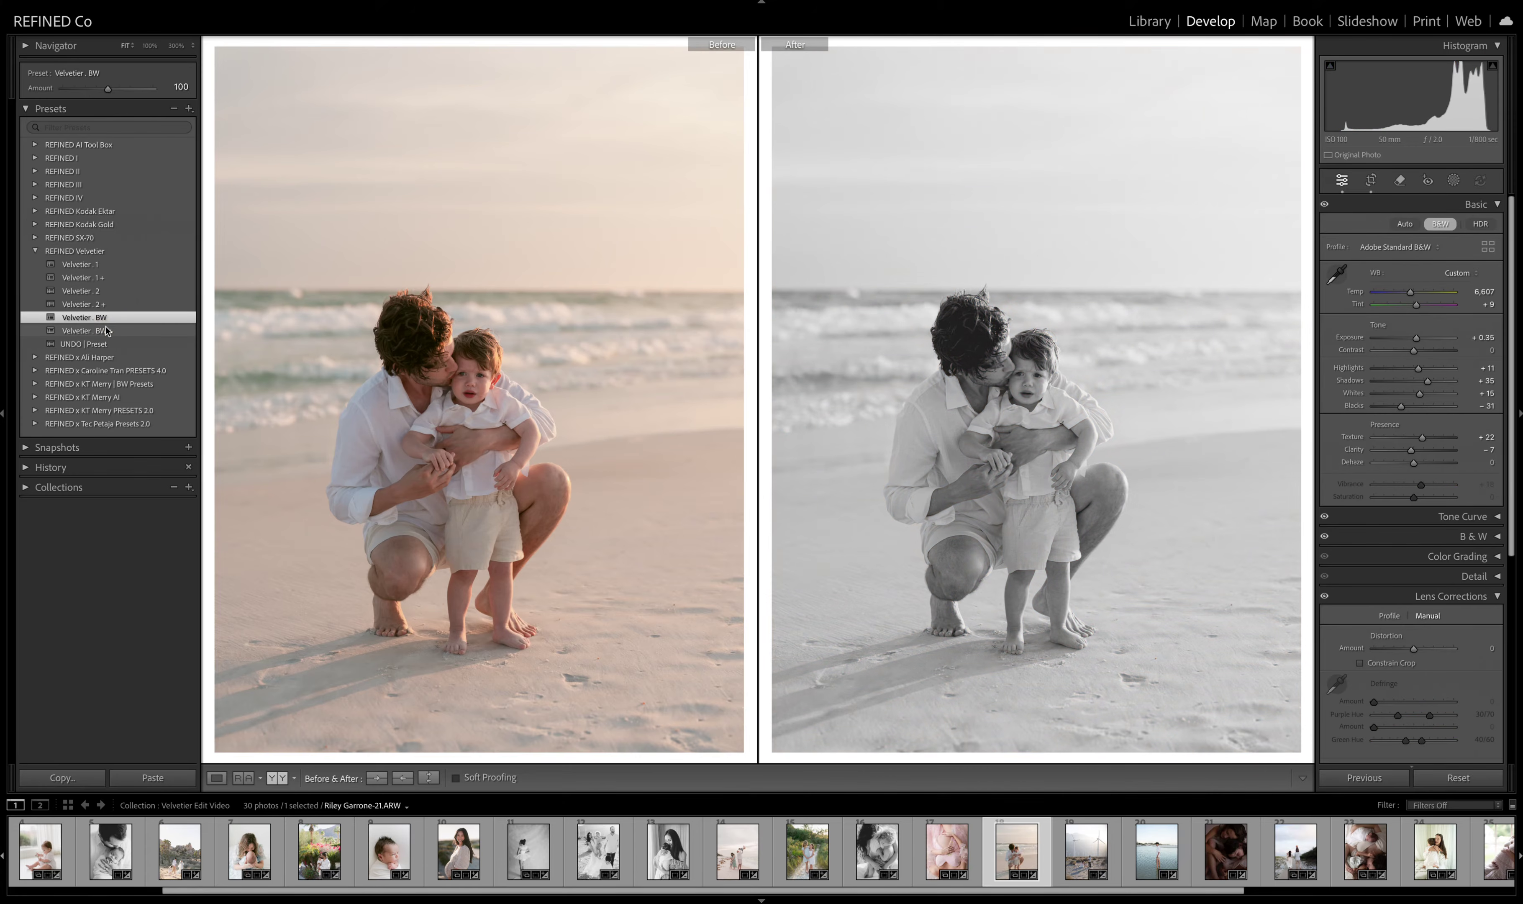
click(106, 331)
click(126, 316)
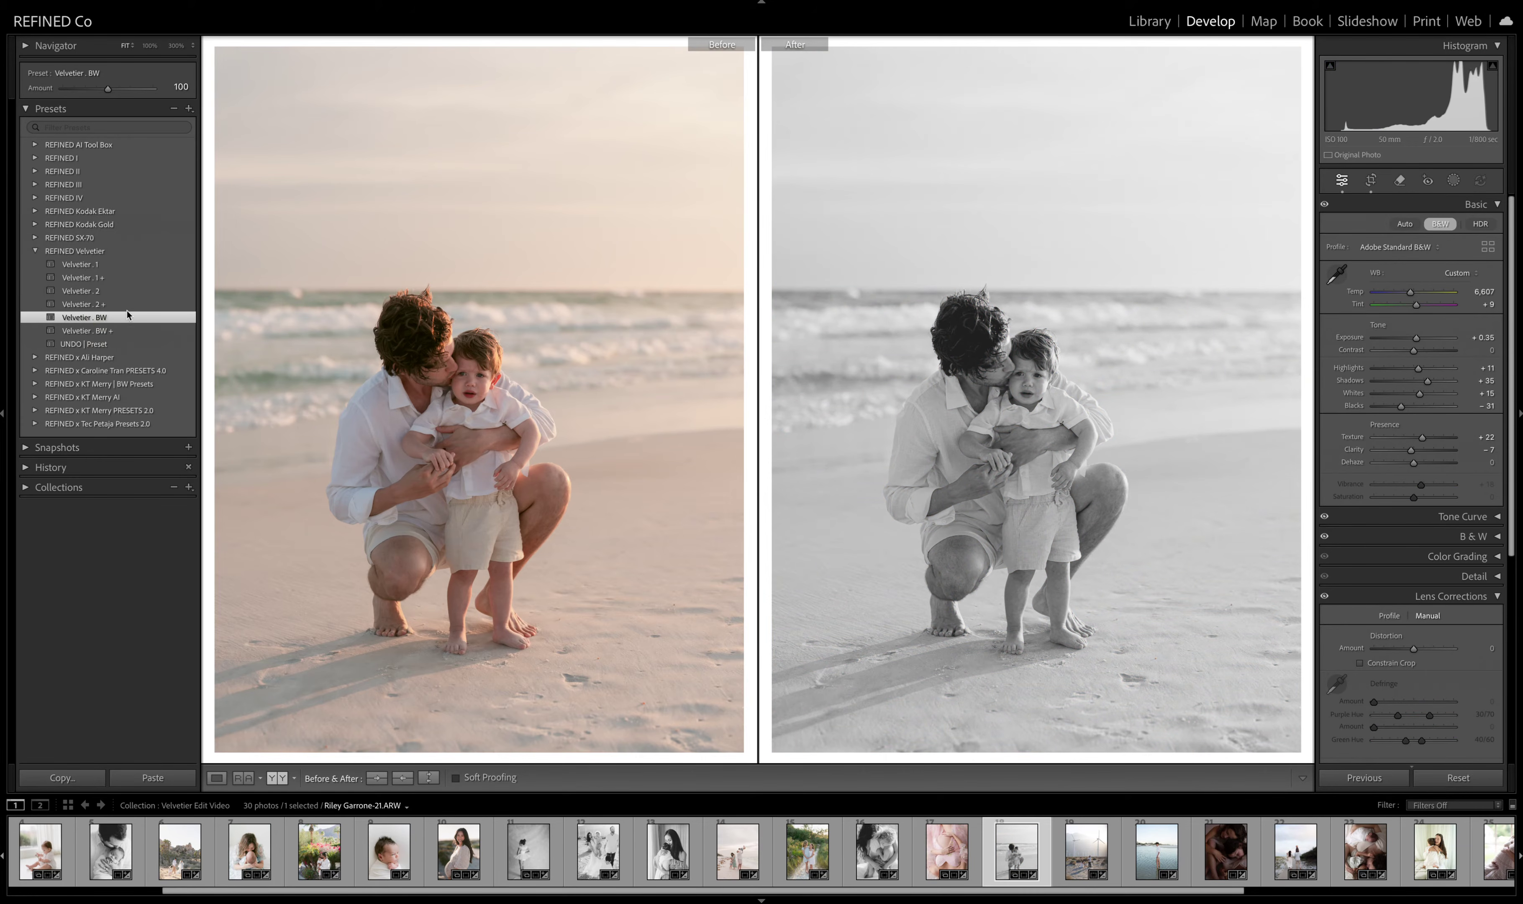
drag(1416, 338, 1416, 340)
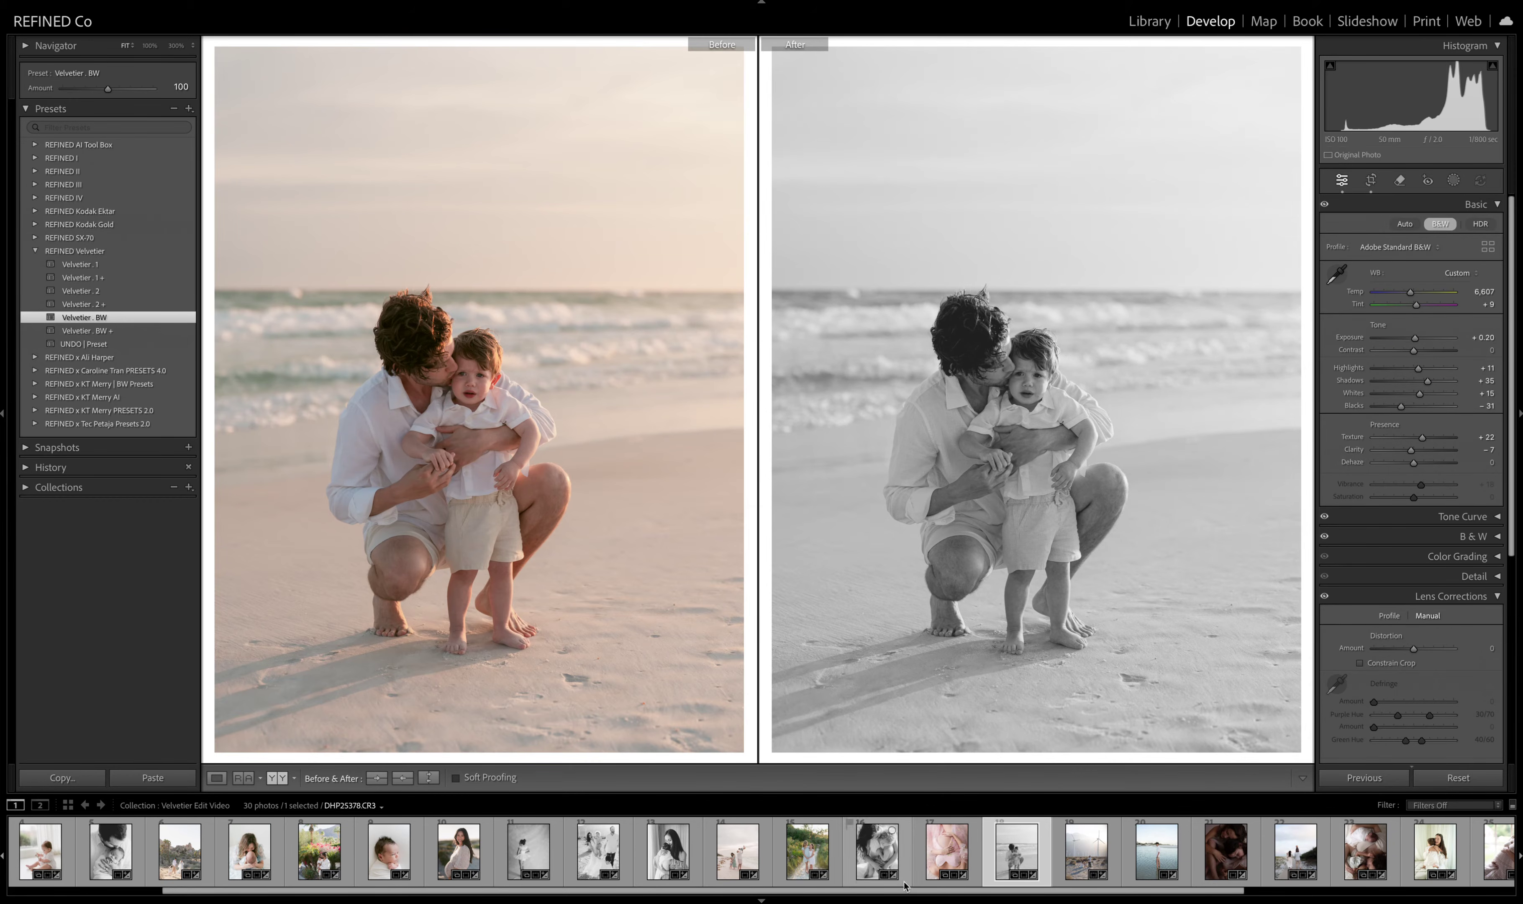
- Set the wind turbine family photo's white balance to Auto, and apply Velvetier 1 + with Exposure at +0.25
click(1073, 860)
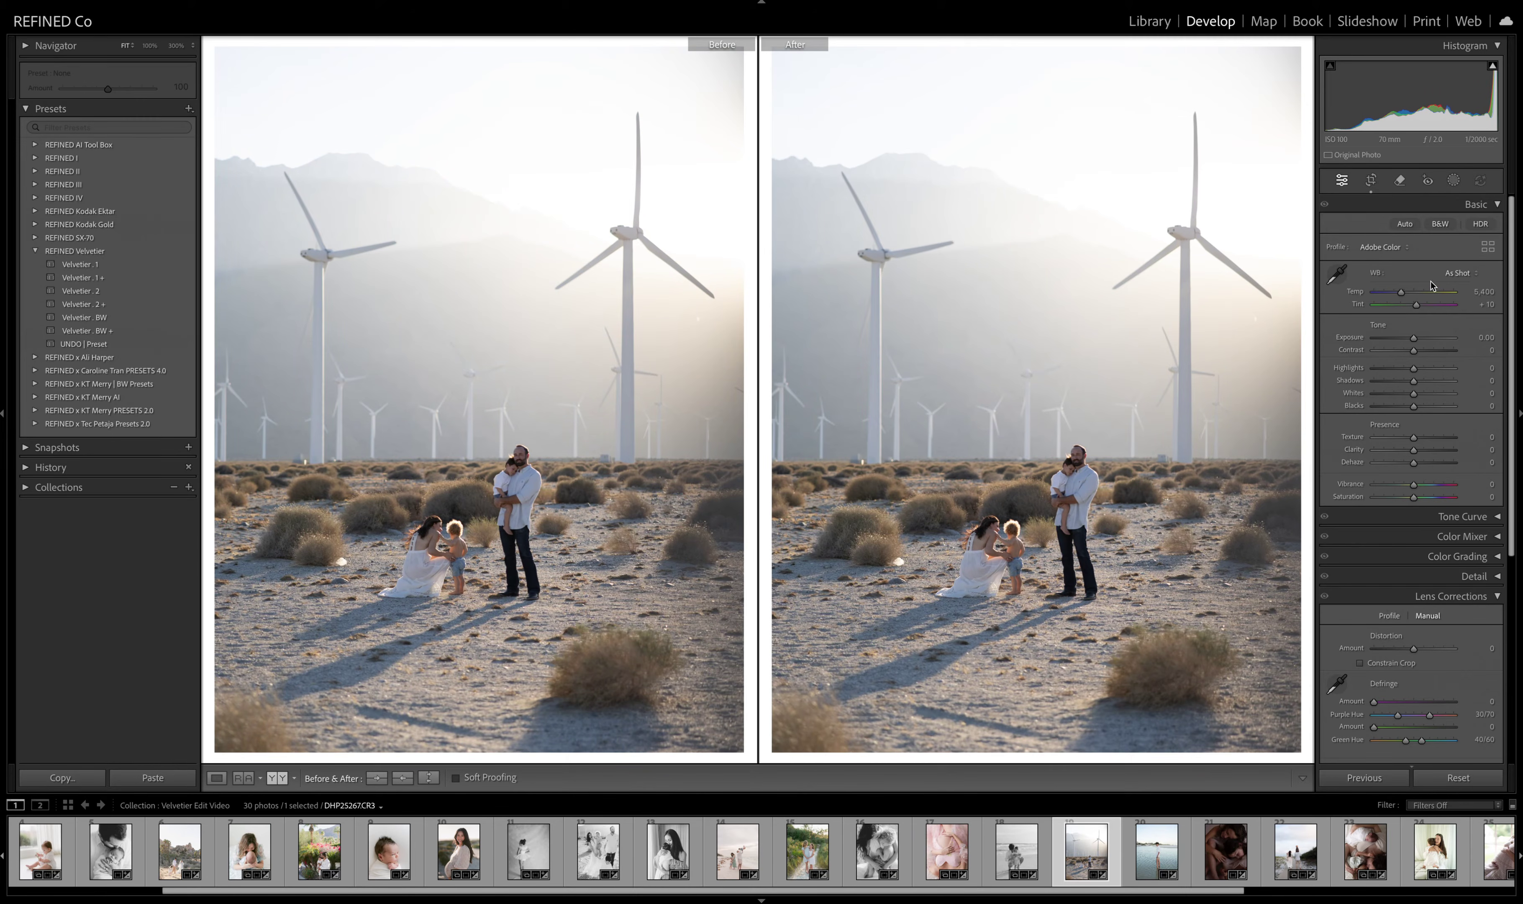
click(1460, 273)
click(1460, 287)
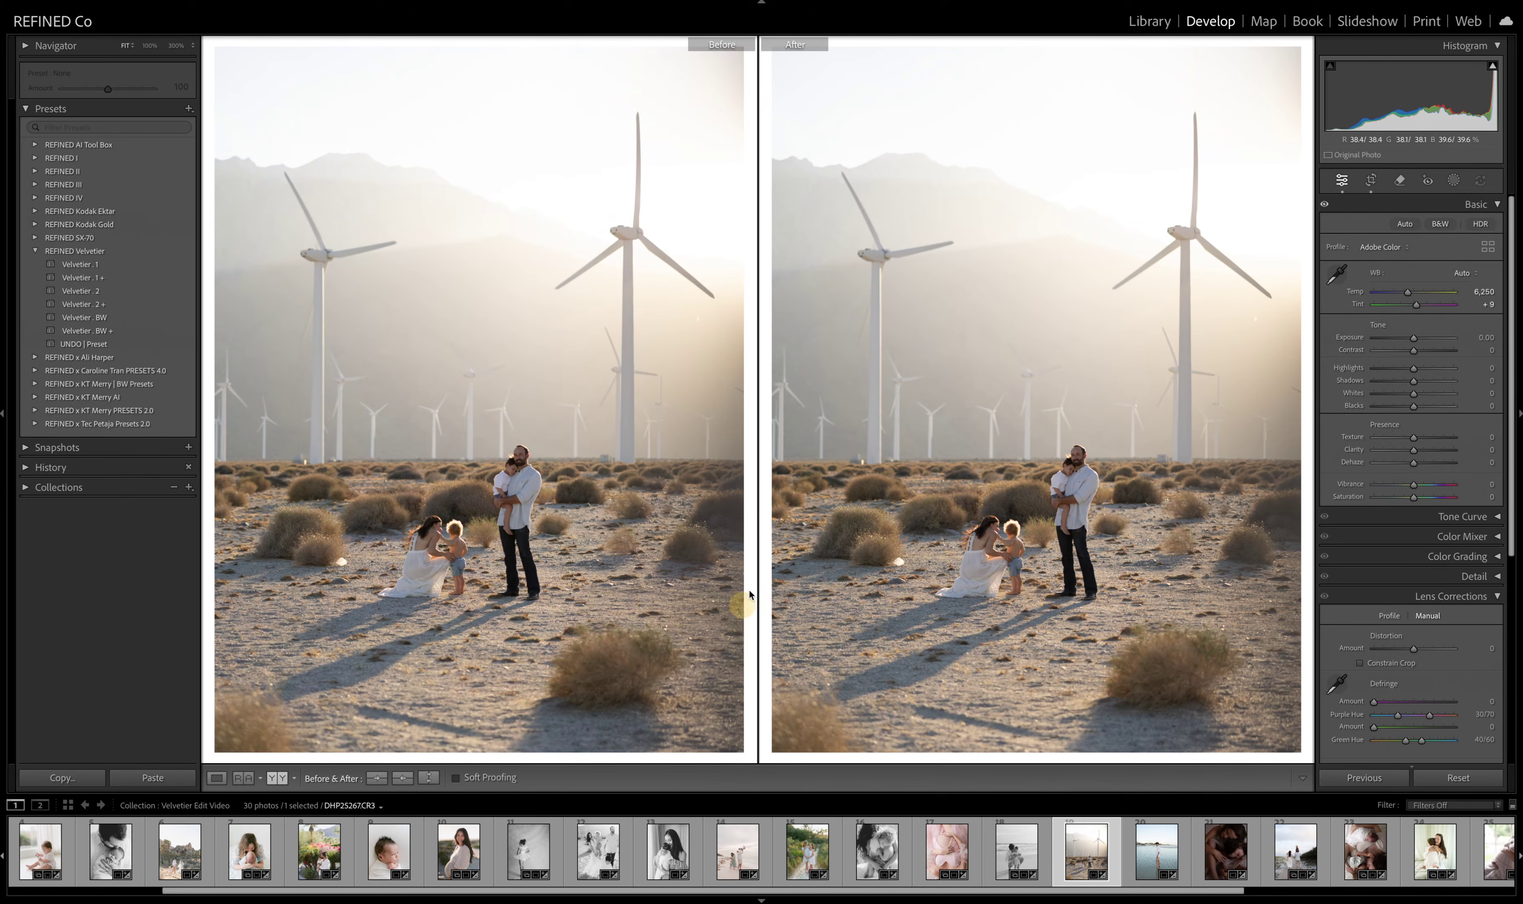
click(100, 265)
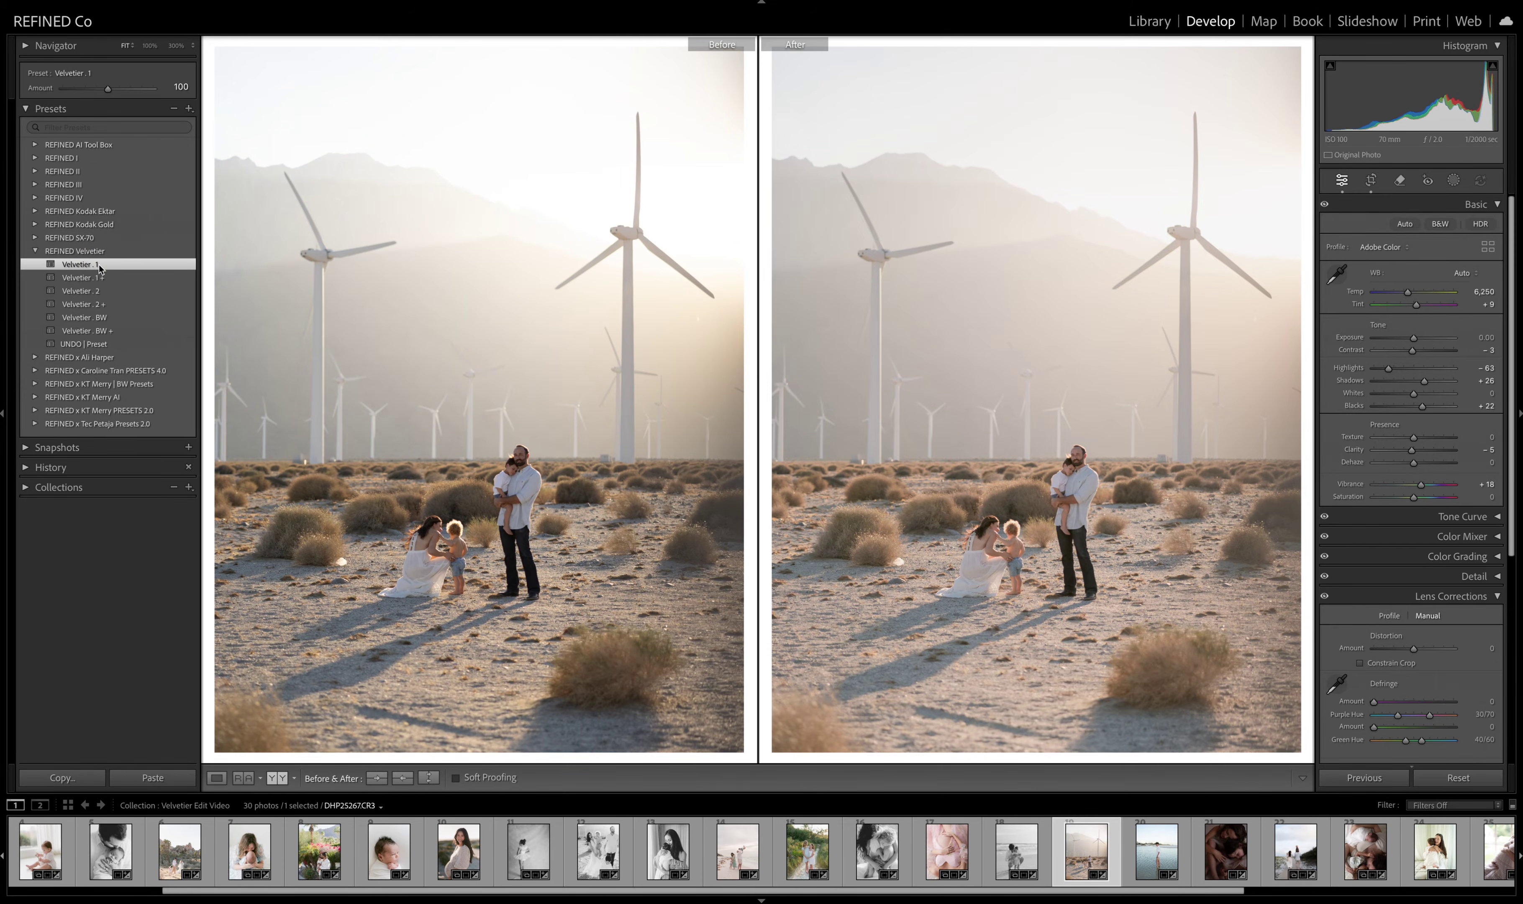
click(103, 278)
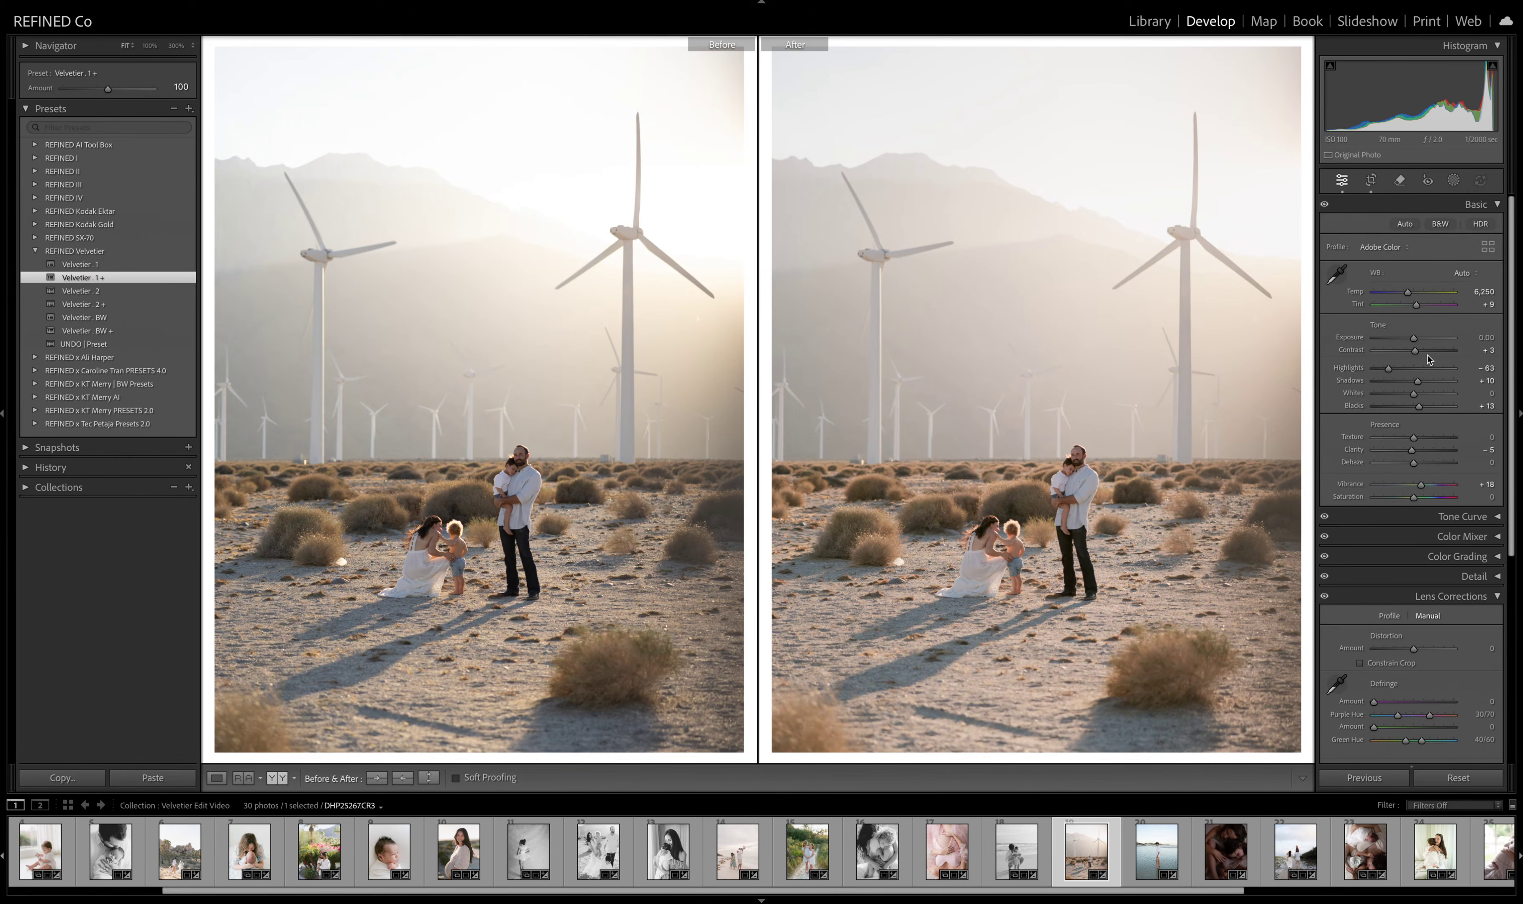
drag(1414, 340, 1417, 341)
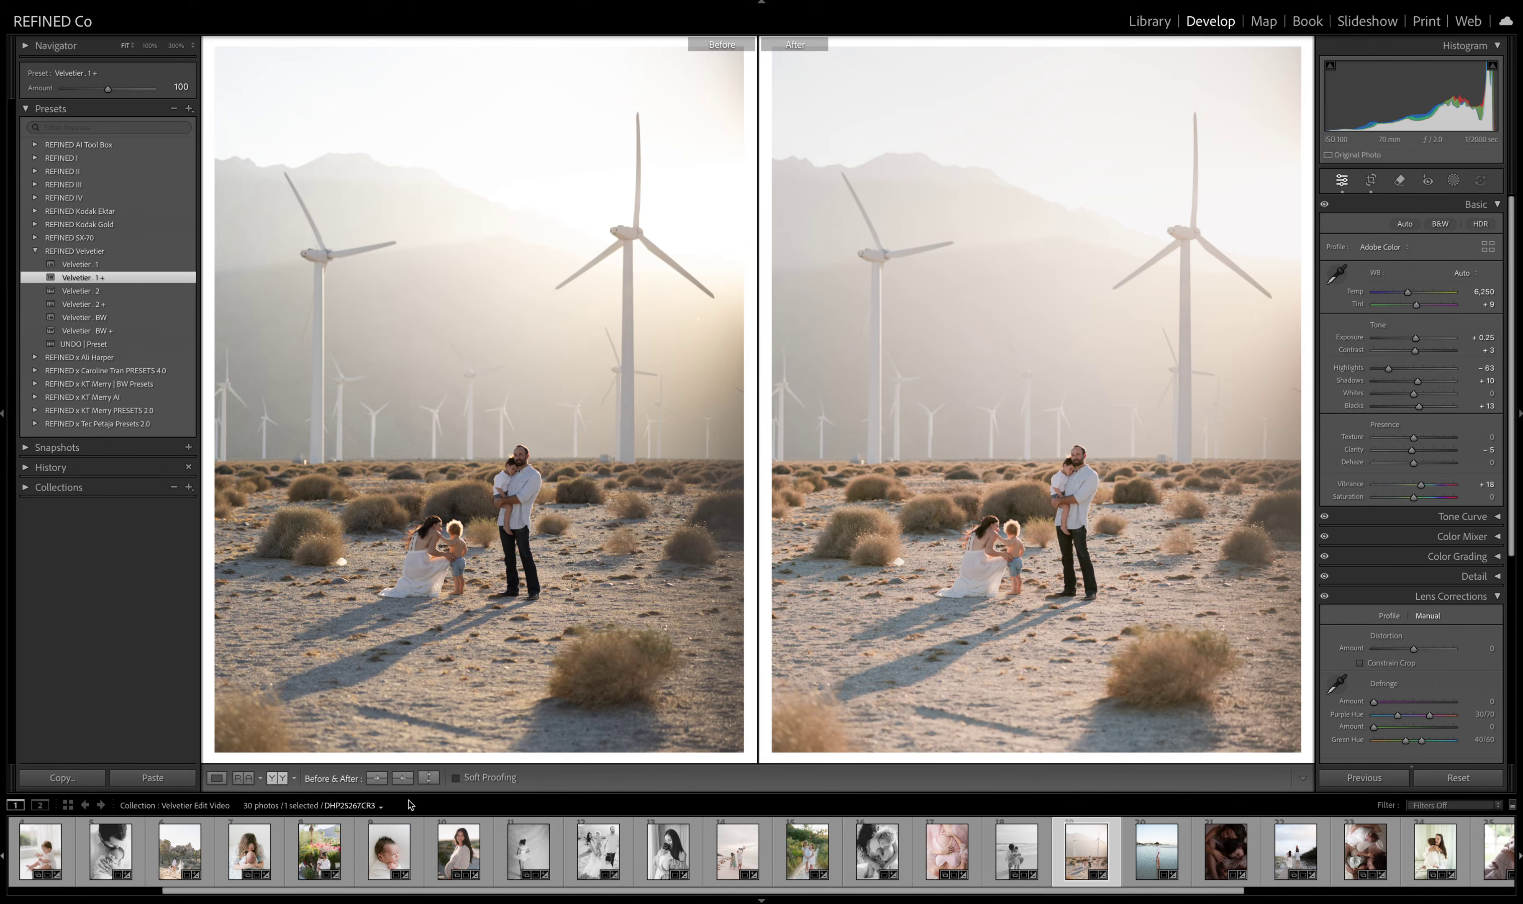
- Copy the wind turbine photo's After settings to the Before view, and try Velvetier 2 + and BW before applying Velvetier BW +
click(403, 779)
click(93, 304)
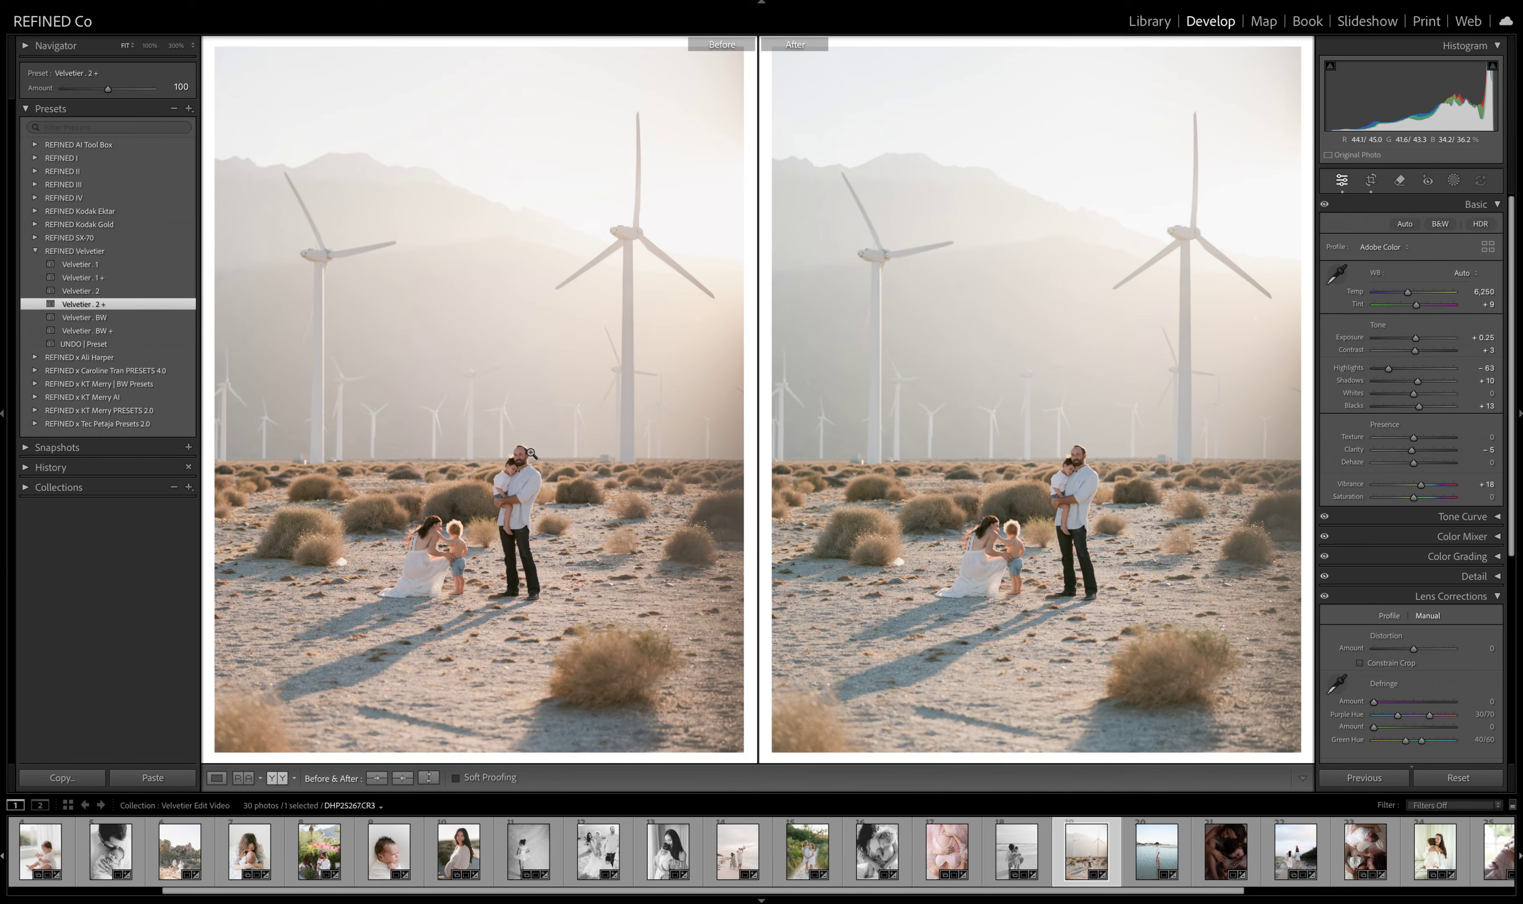
click(88, 317)
click(90, 329)
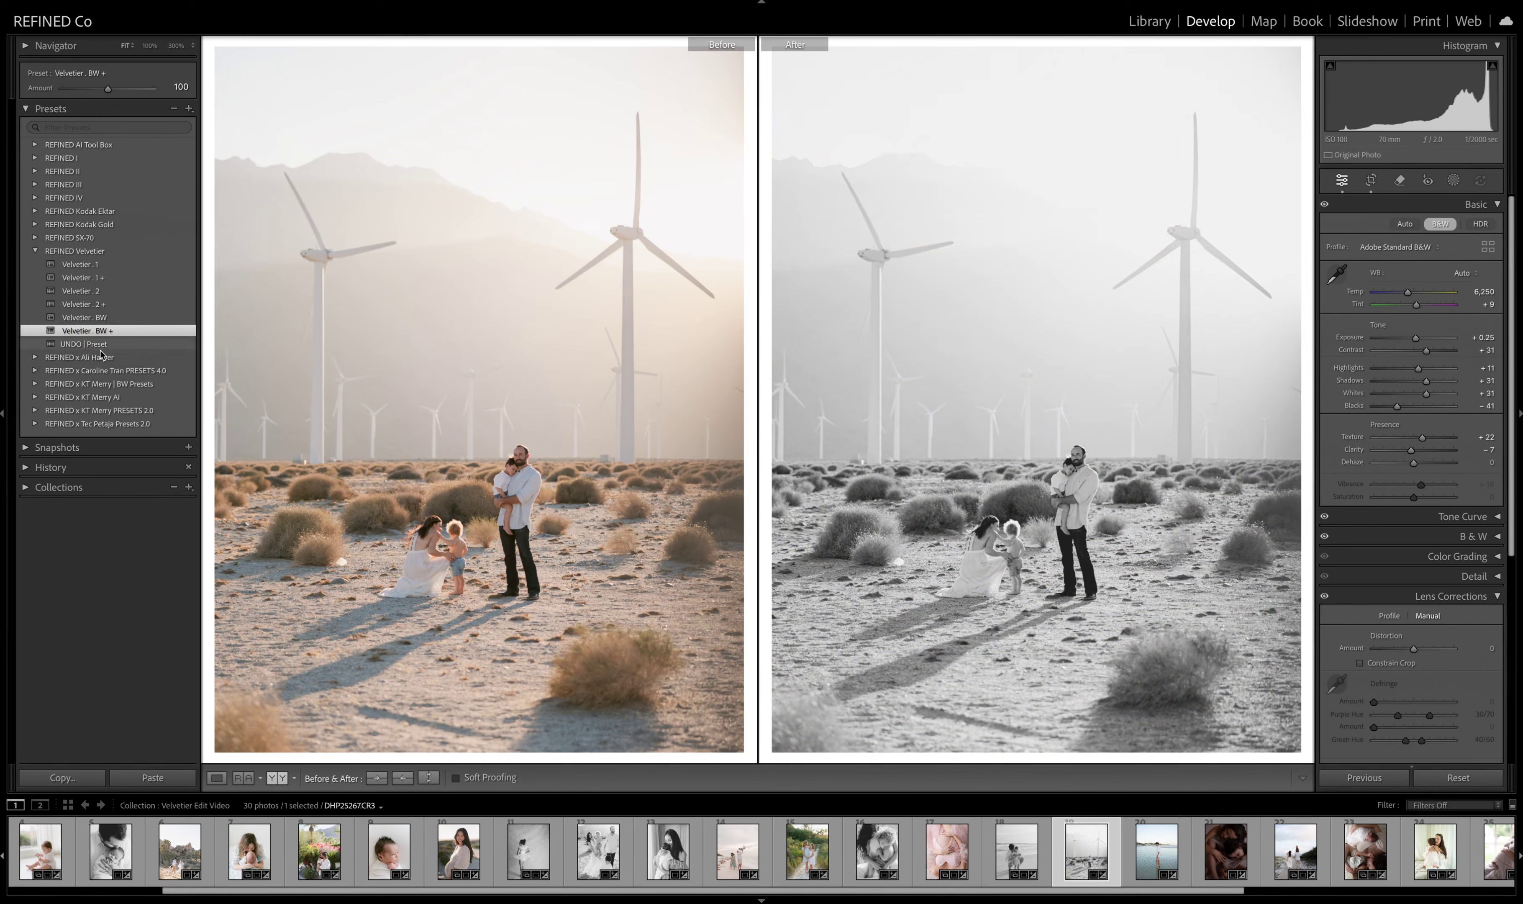
- Set the white balance to Auto on the photo of the boy standing in water, and copy the result to the Before view
click(1172, 847)
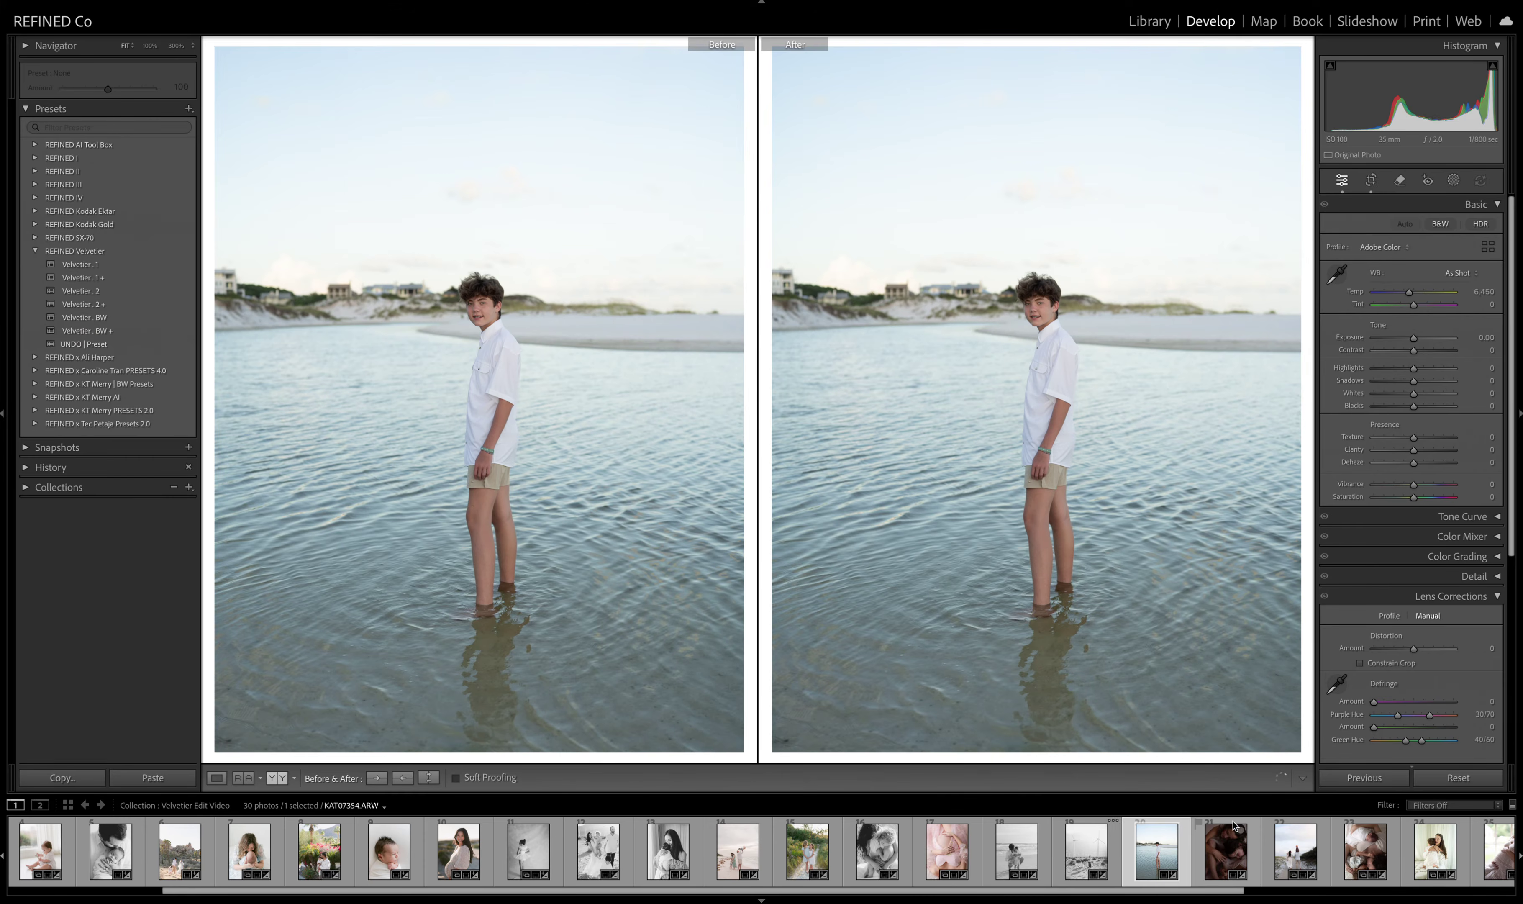
click(1457, 273)
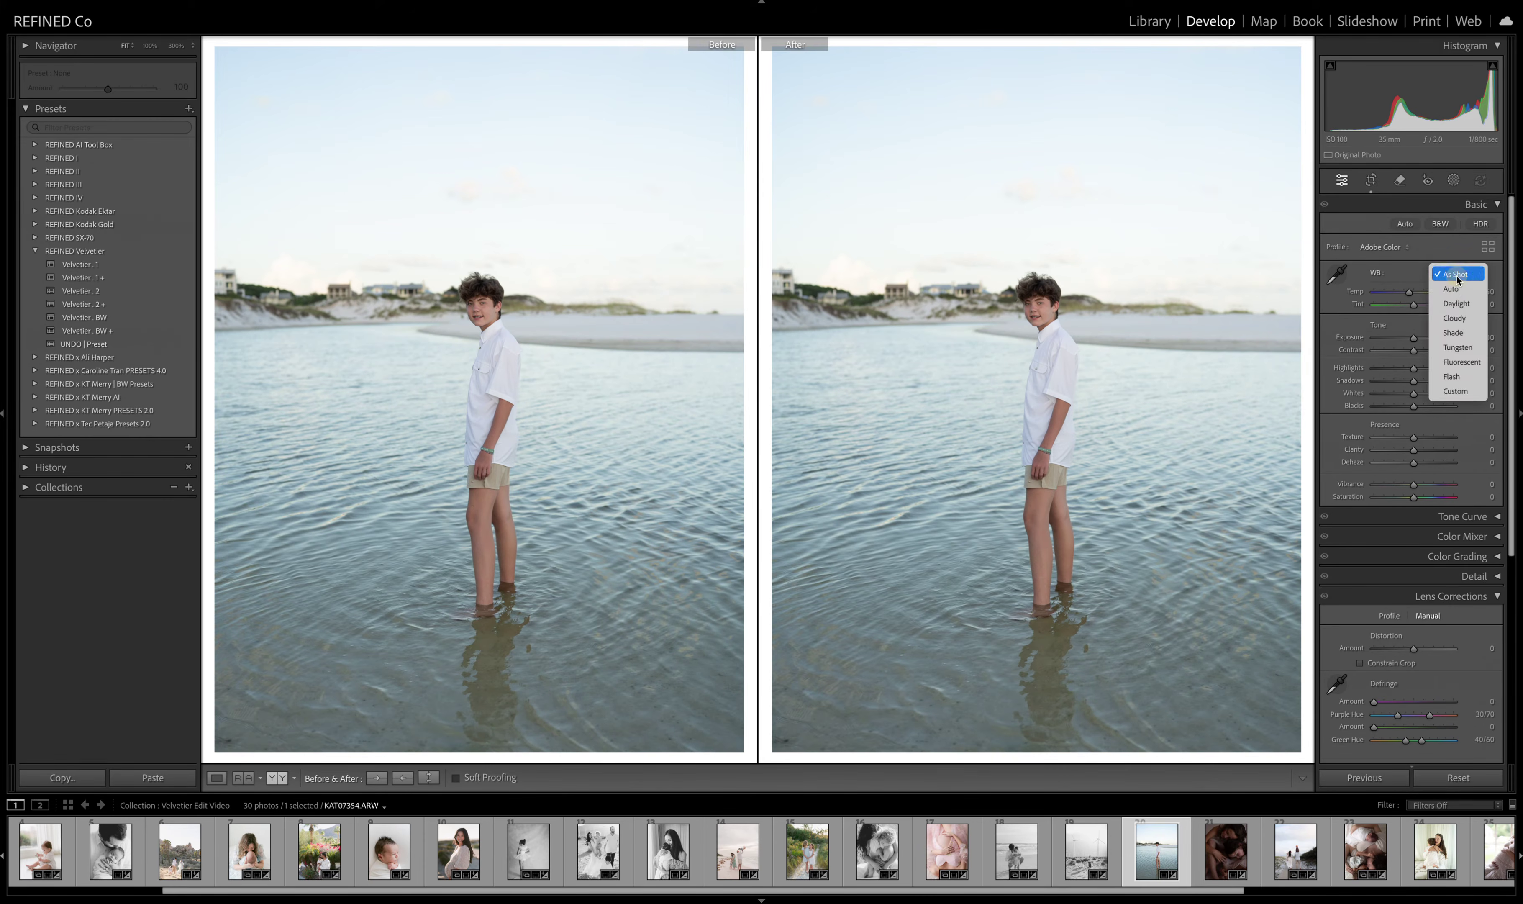
click(1457, 288)
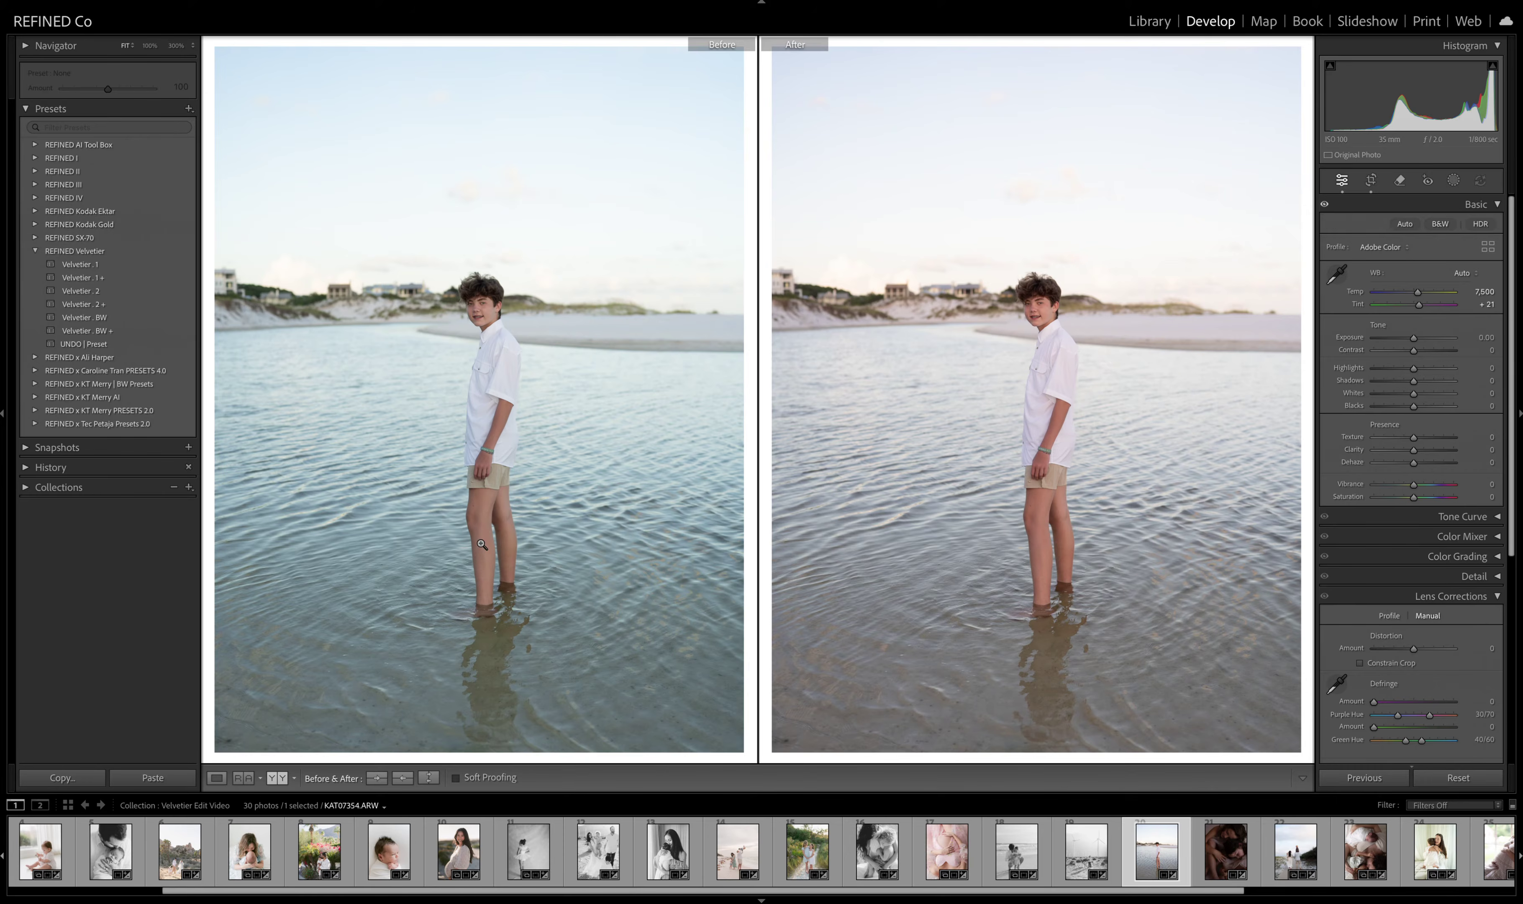
click(400, 779)
- Apply Velvetier 1 to the boy's photo with Temp 7,876 and Exposure -0.35, and copy the result to the Before view
click(79, 264)
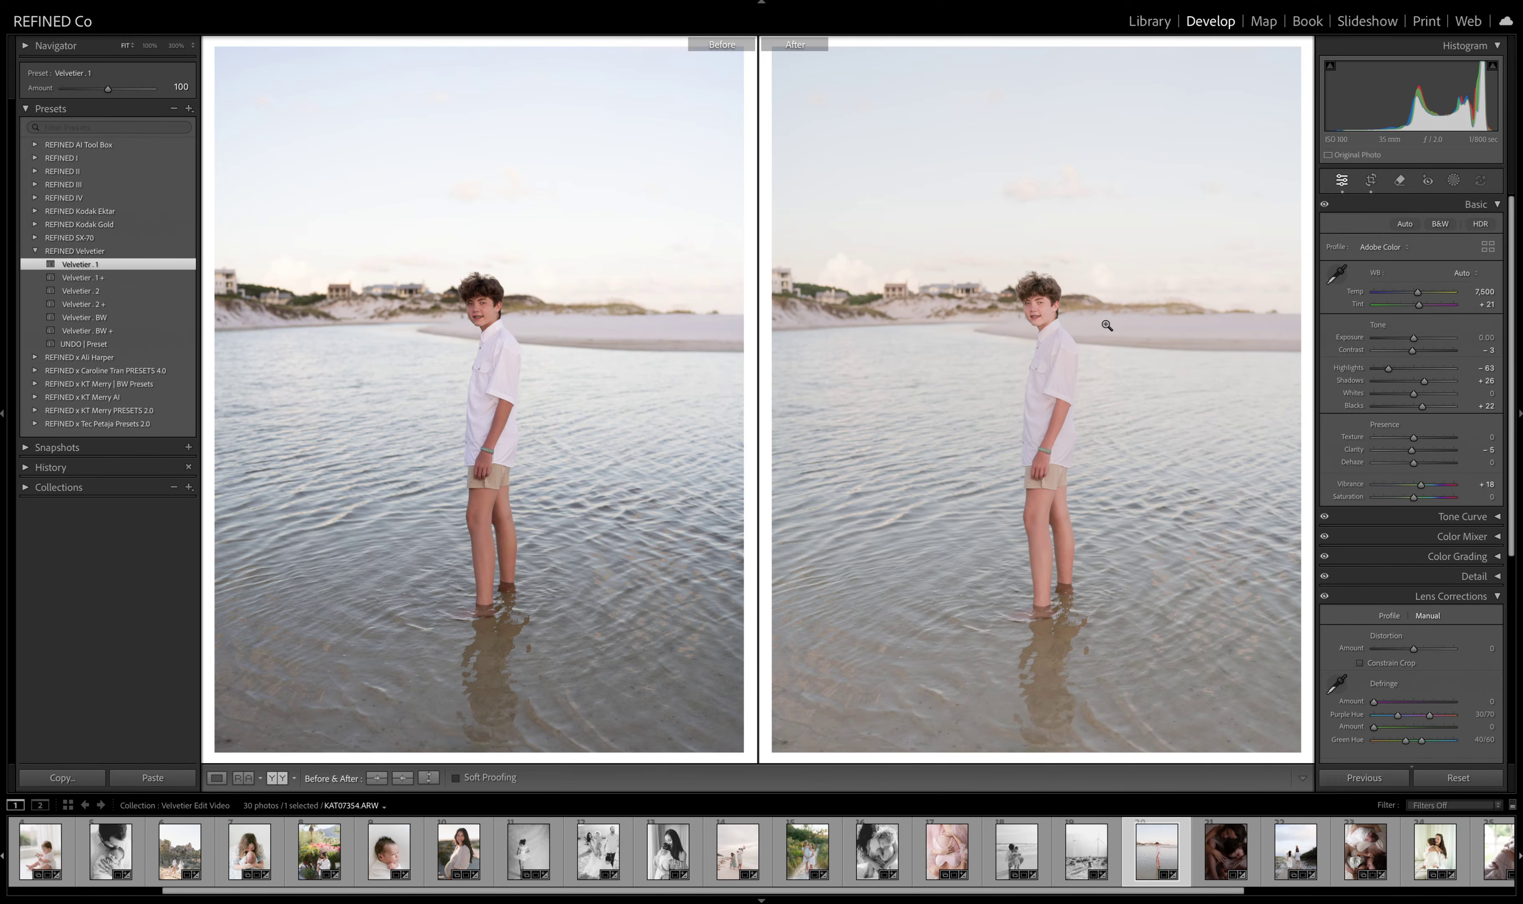
drag(1418, 292, 1411, 345)
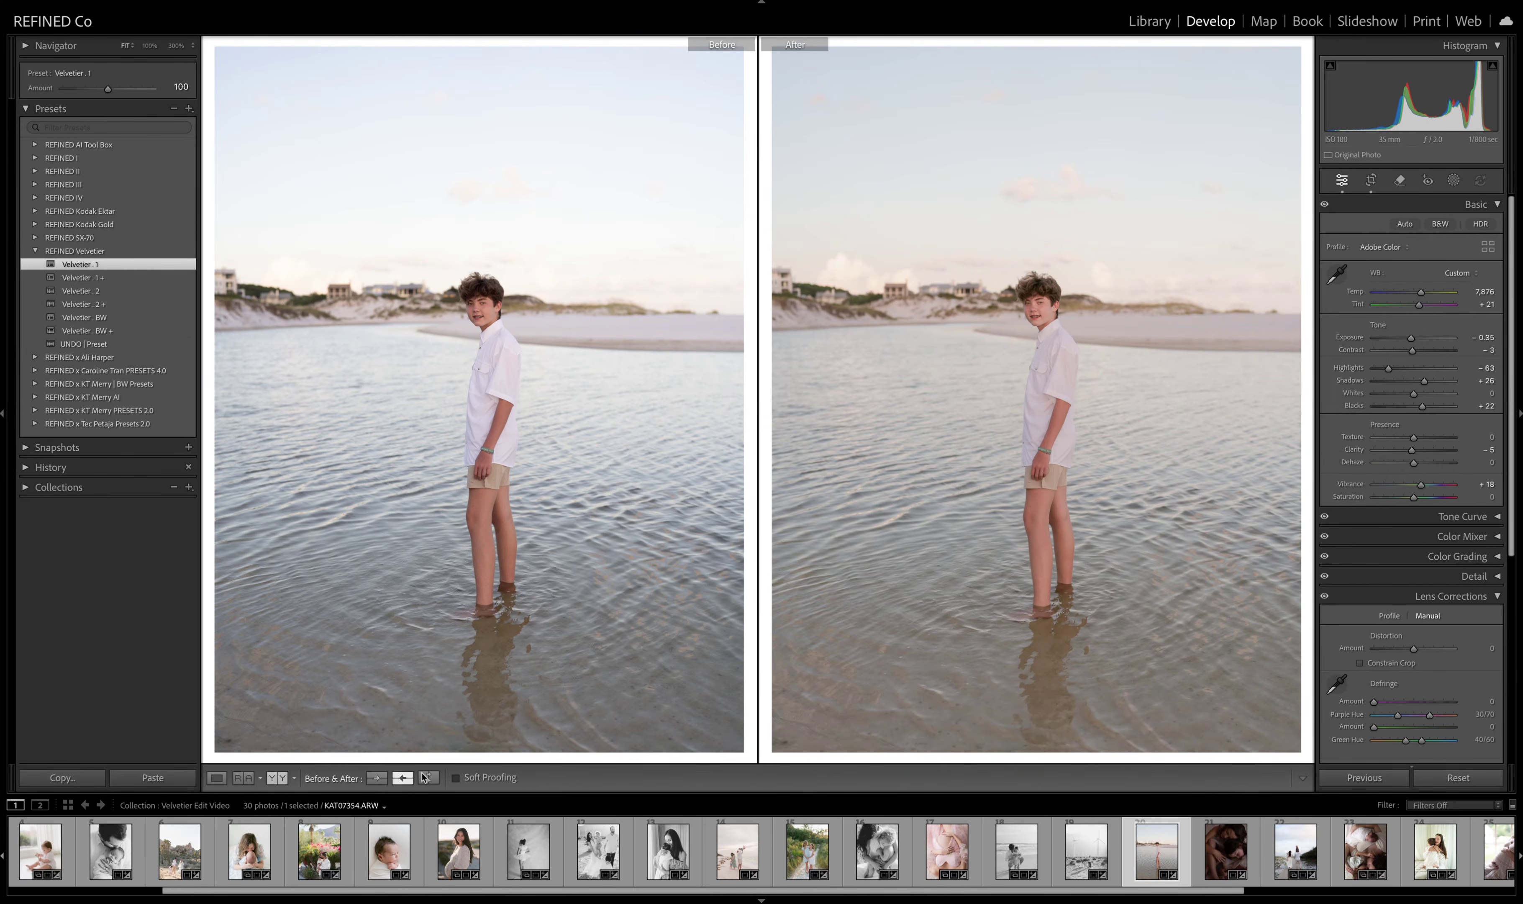
click(402, 778)
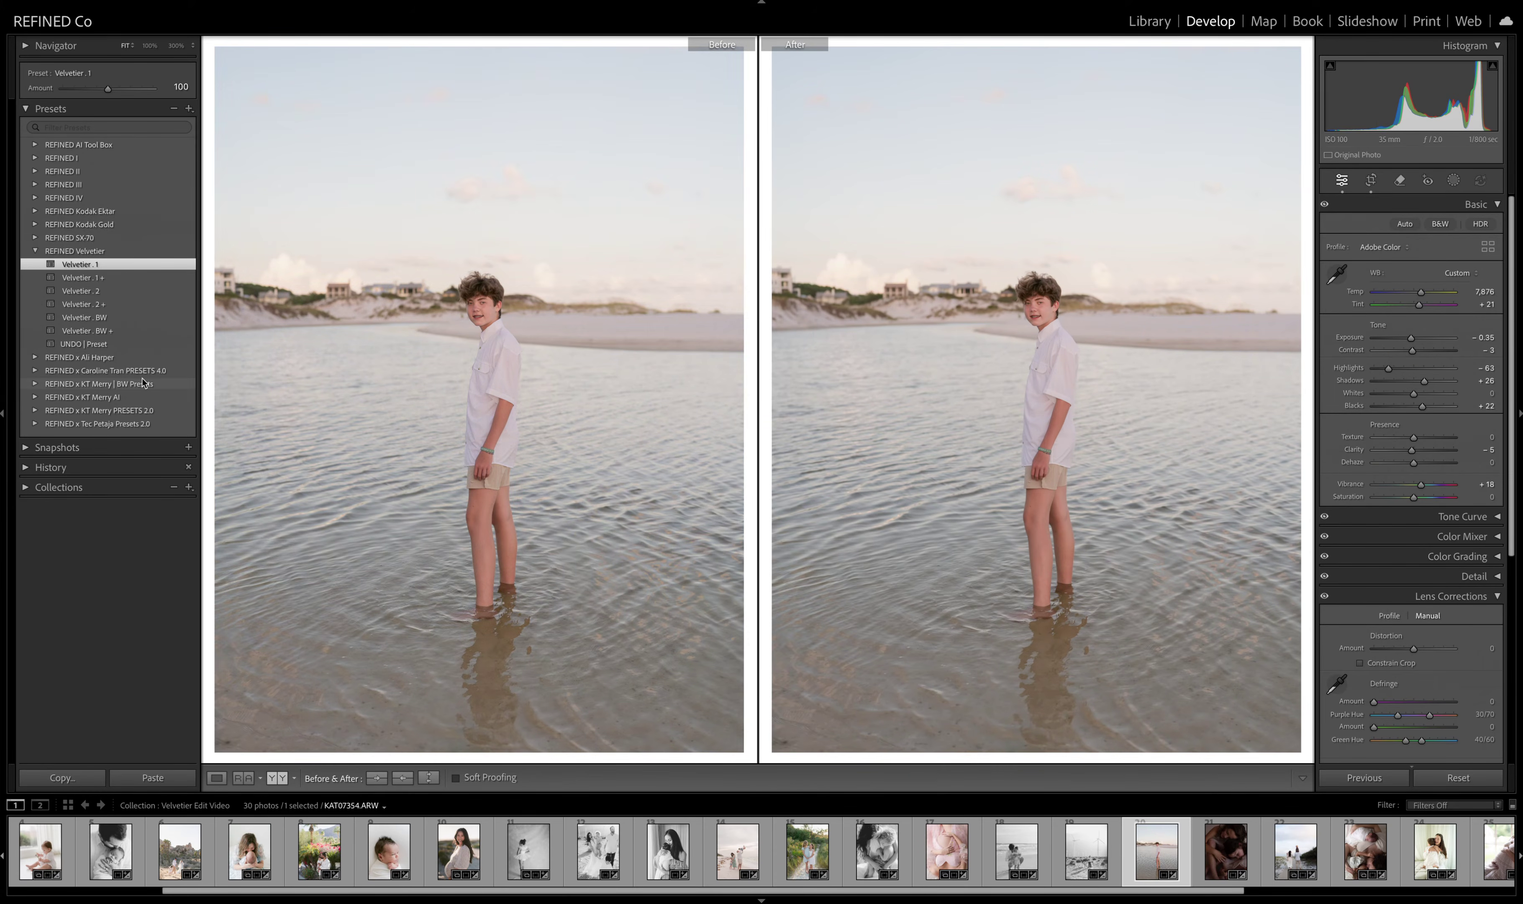
- Compare Velvetier 2 against the Before view of the boy's photo, and finish it with Velvetier BW +
click(92, 295)
click(93, 297)
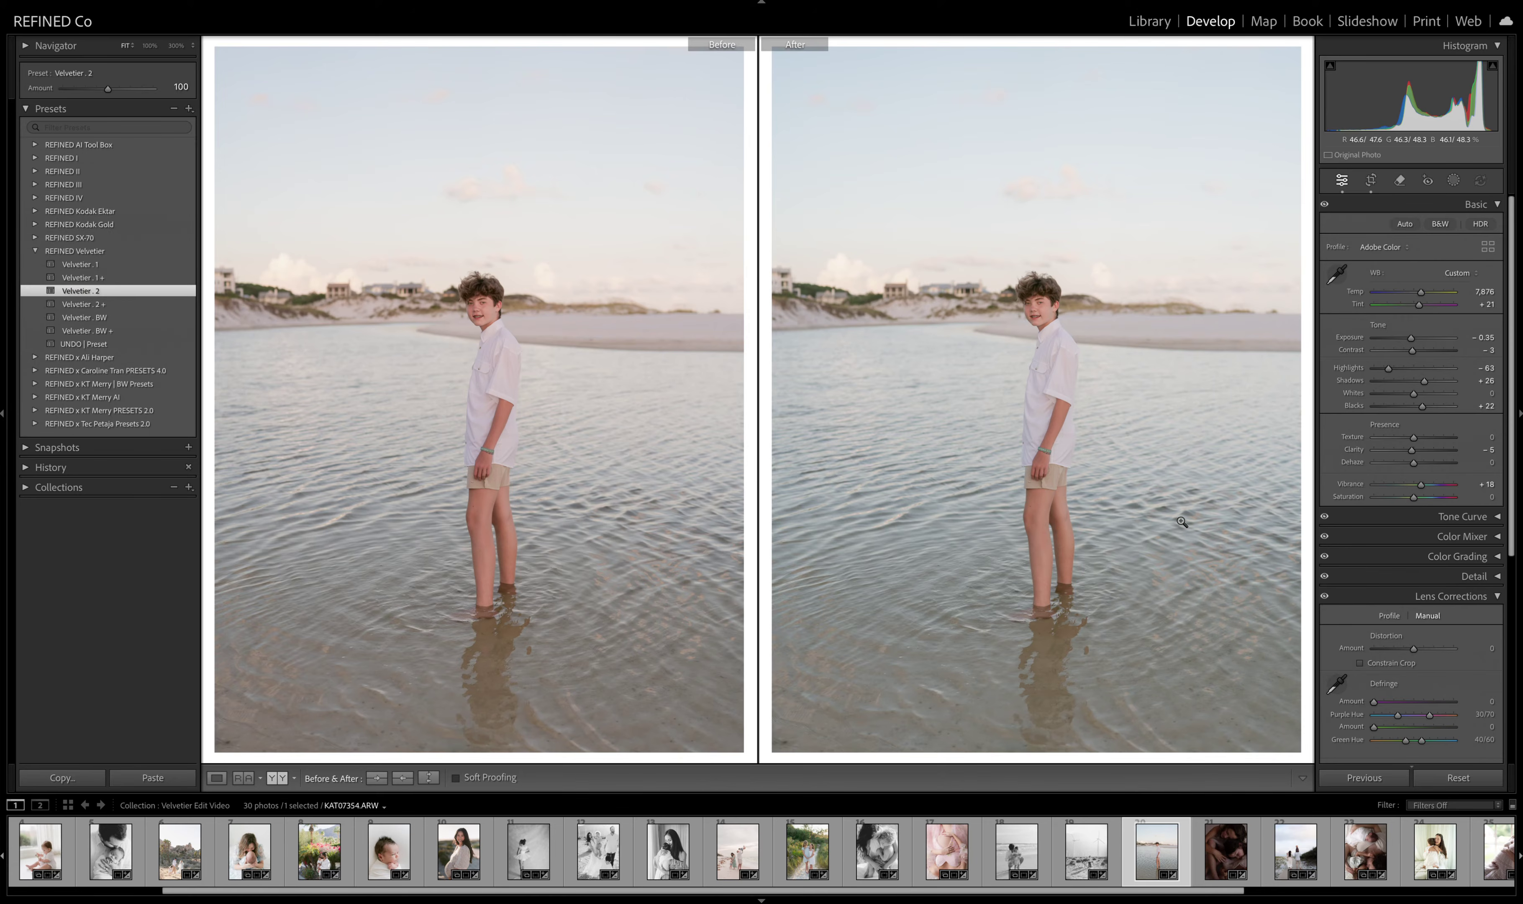
click(115, 319)
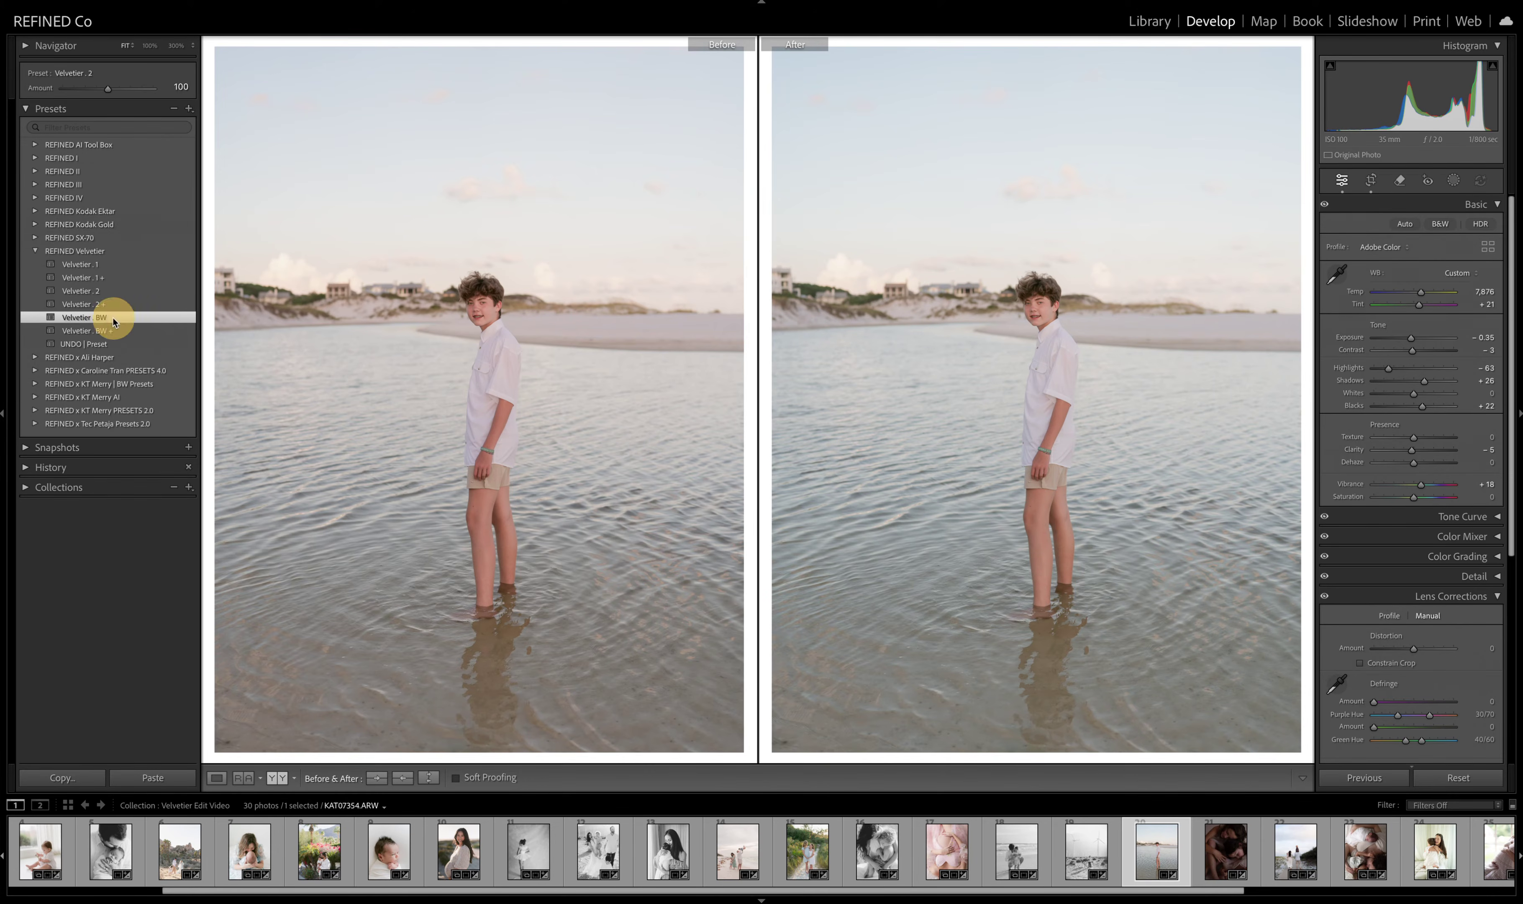
click(110, 330)
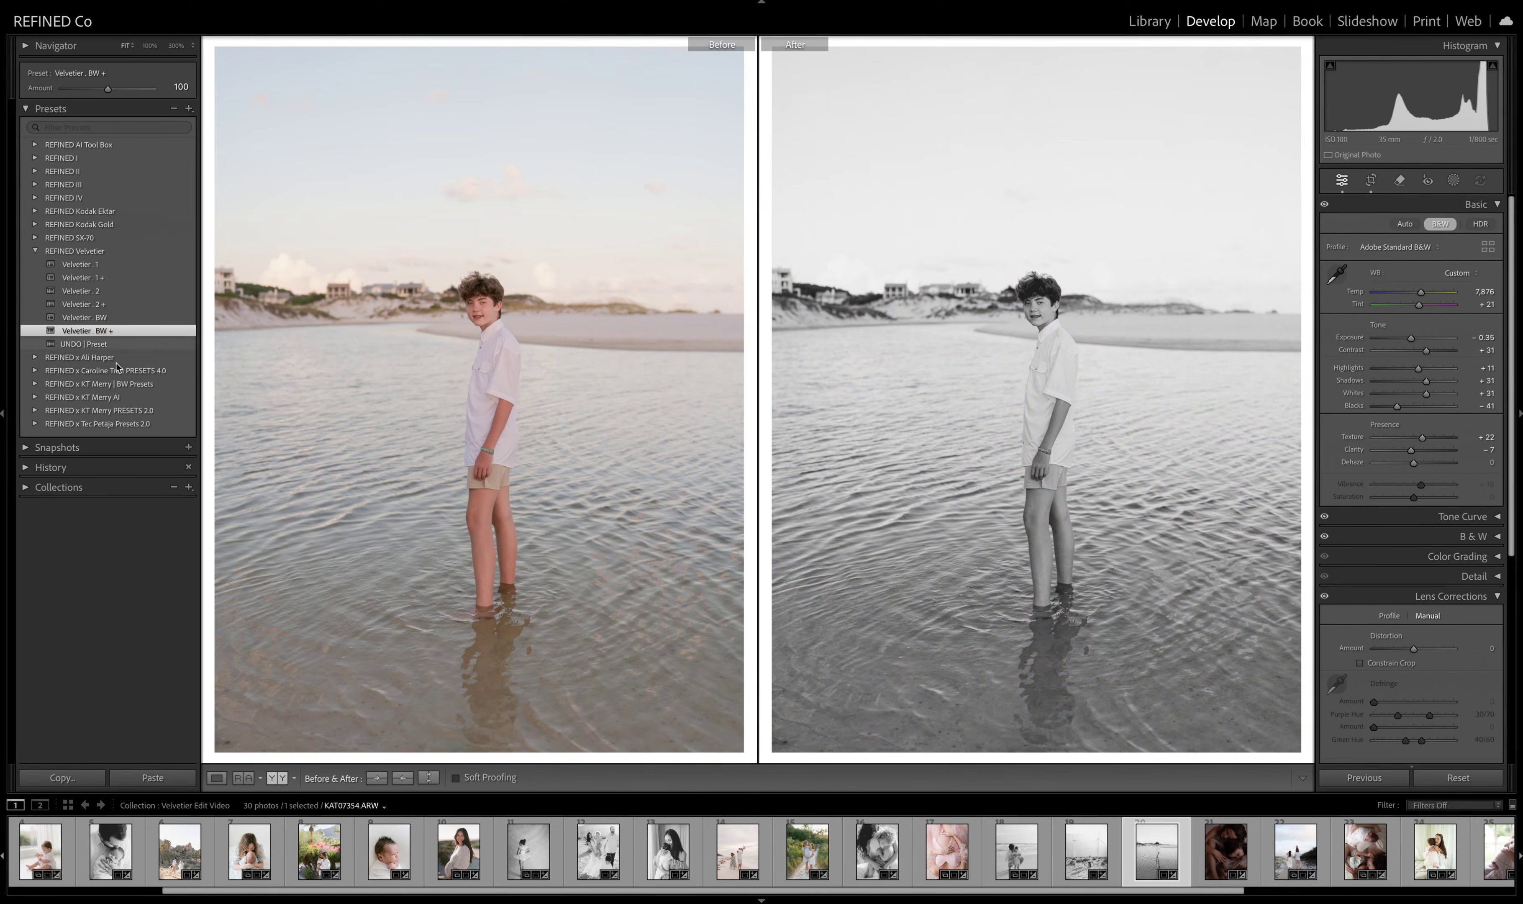
- Sync the Before view of the dark mother-and-child photo with its After settings, and apply Velvetier BW with Exposure at +1.25
click(1239, 858)
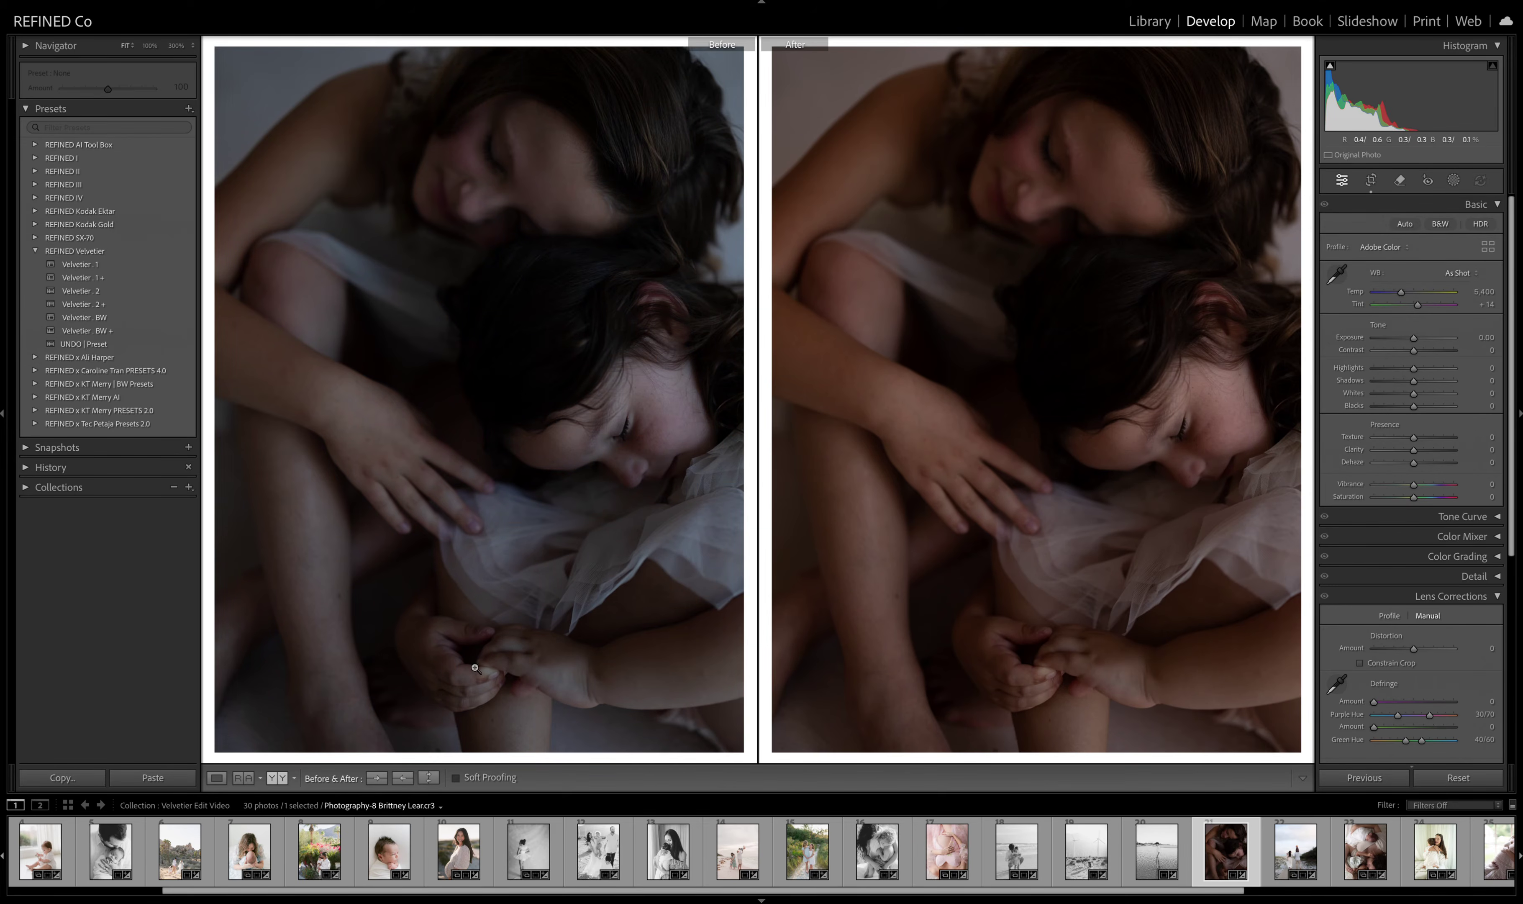
click(402, 777)
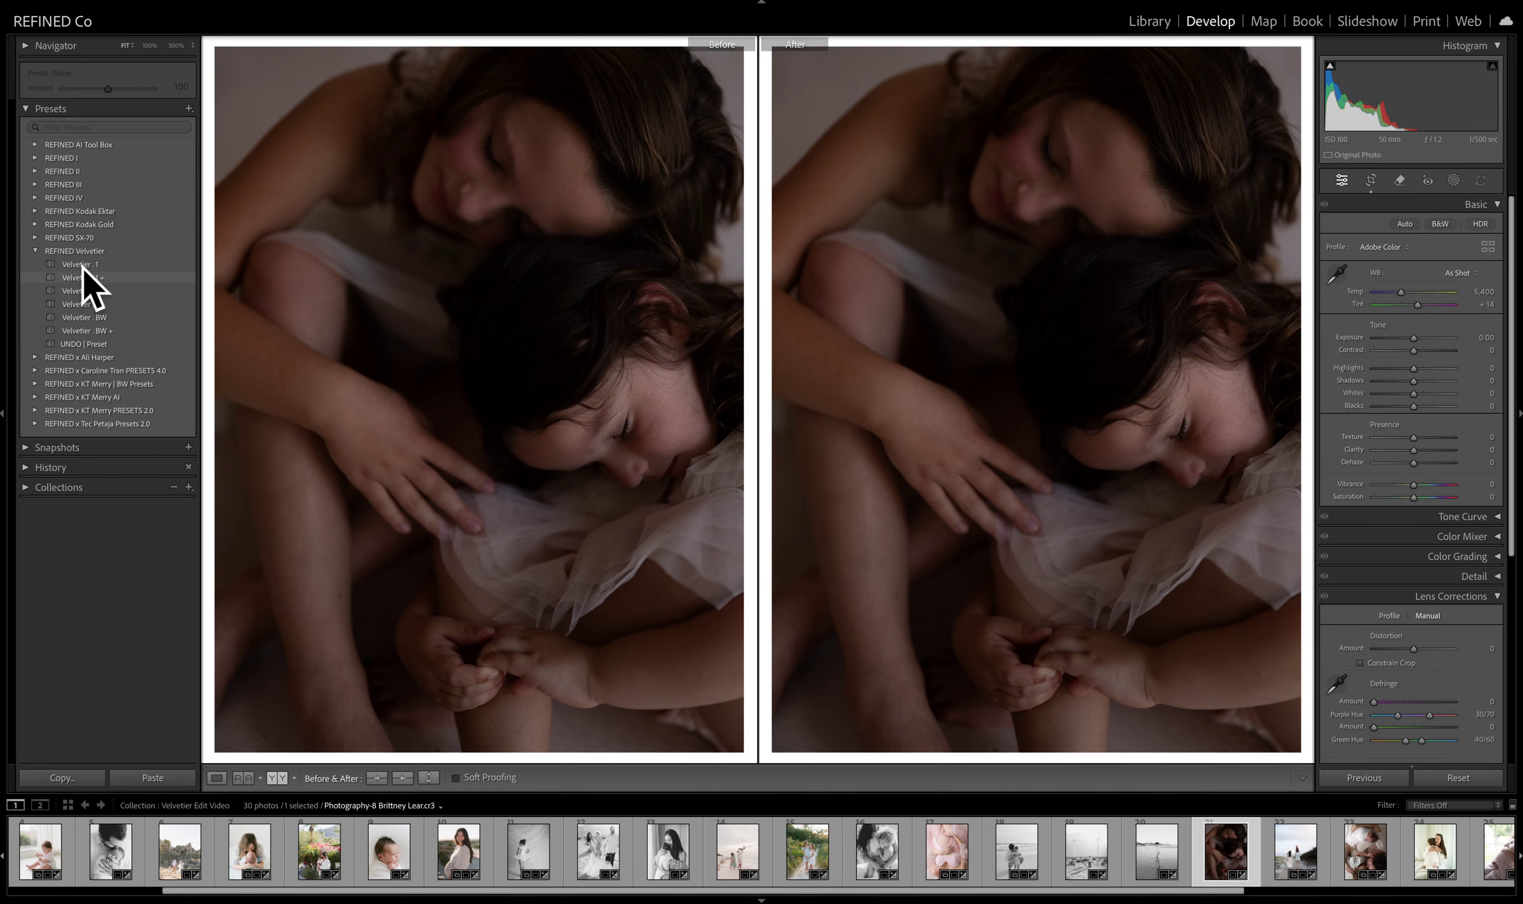
click(84, 317)
drag(1401, 337, 1419, 337)
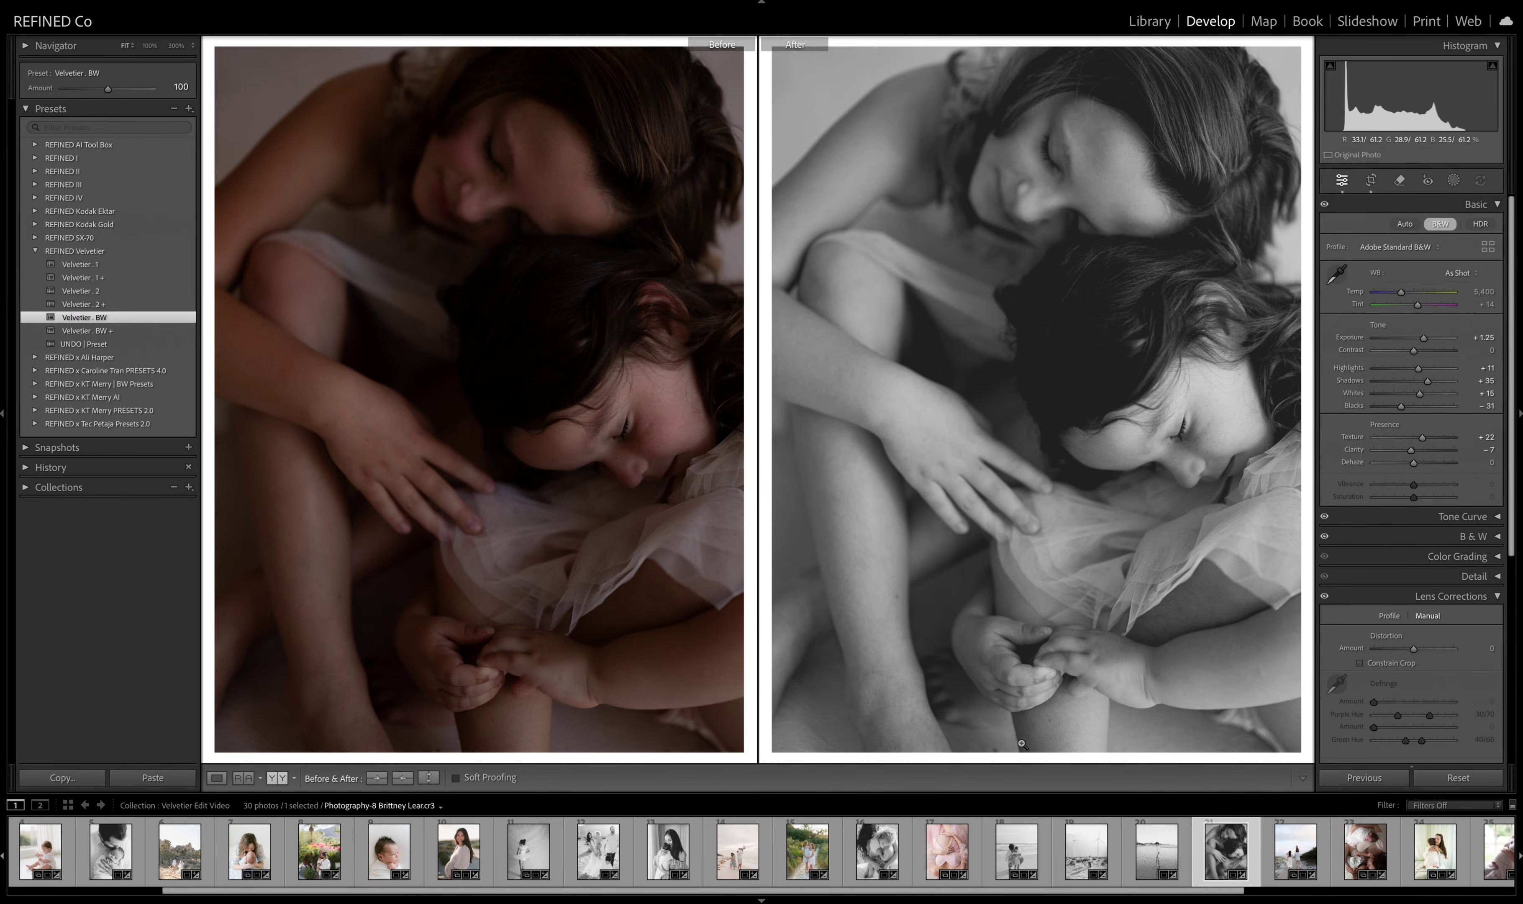
- Apply Velvetier 1 to the photo of the family walking on the boardwalk, and set Exposure to +0.10
scroll(1074, 847, down, 4)
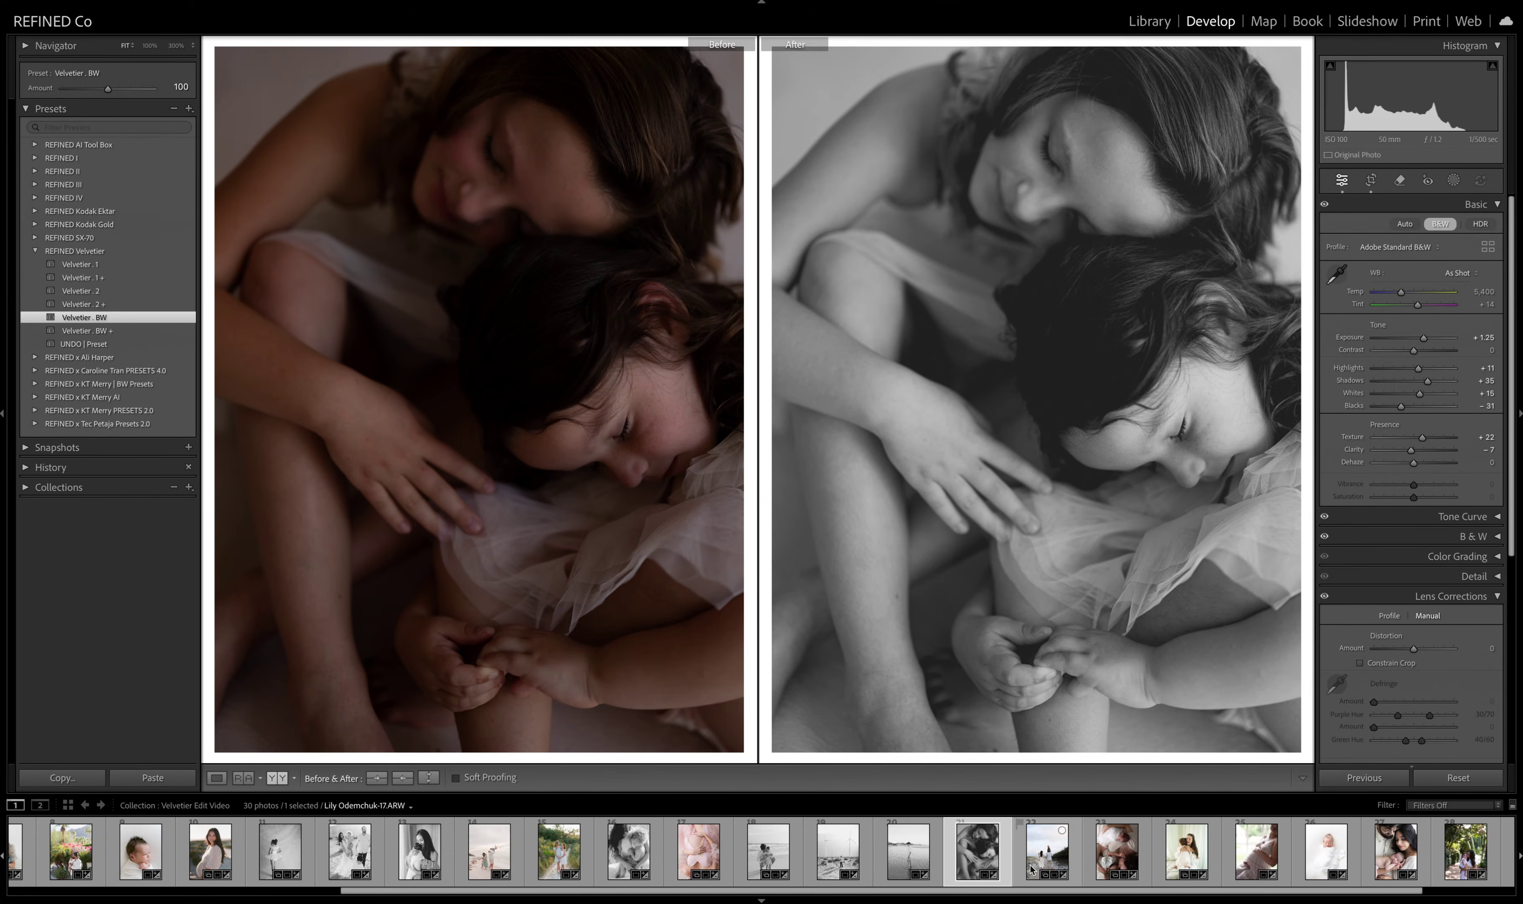
click(1069, 848)
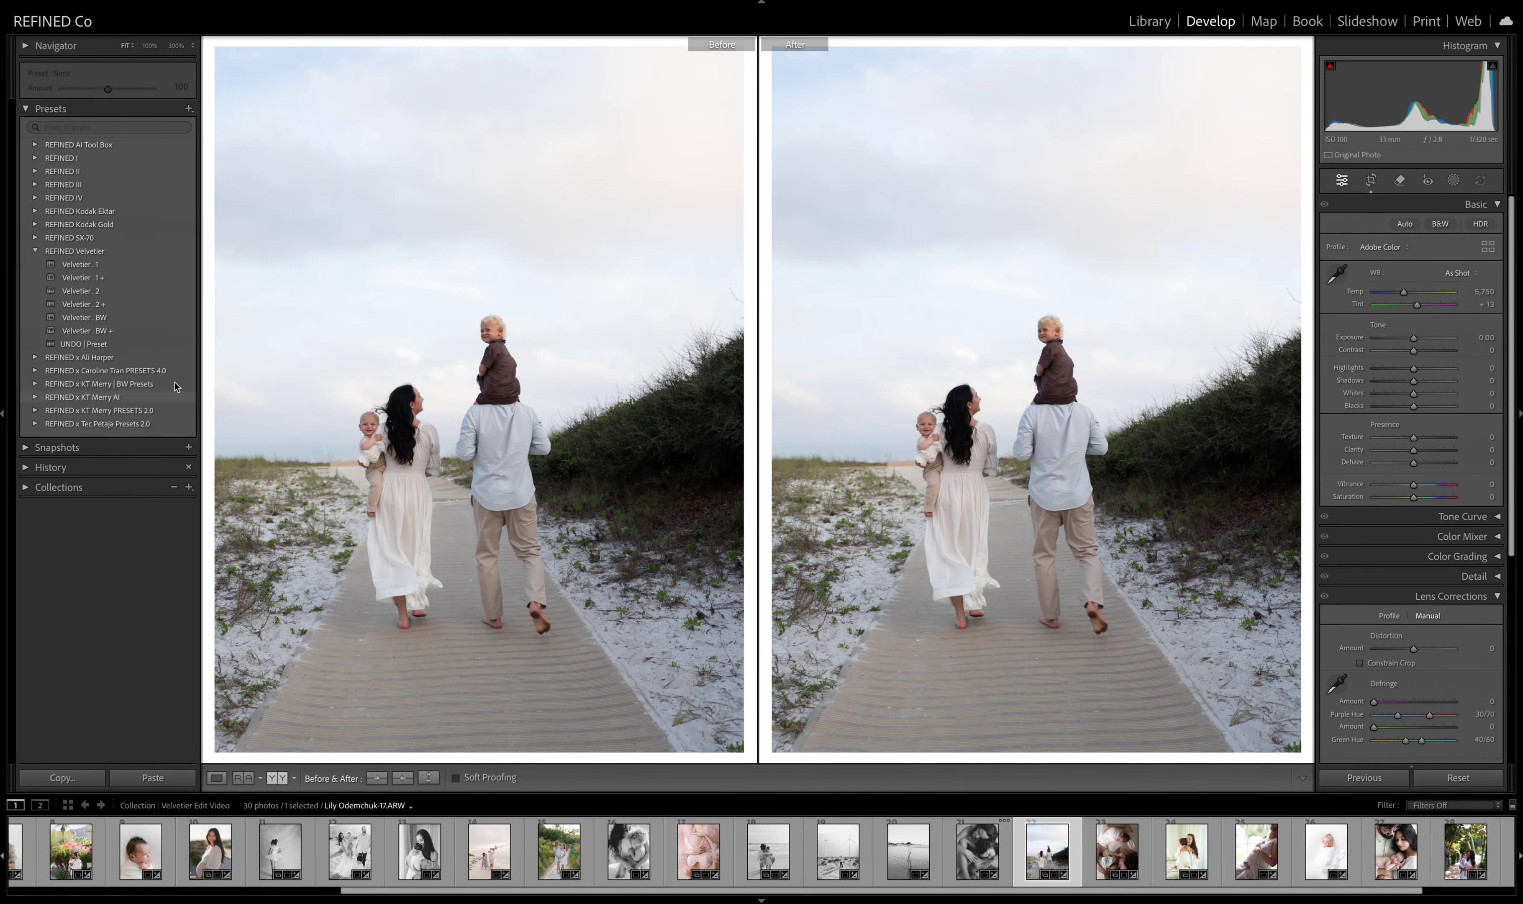
click(81, 264)
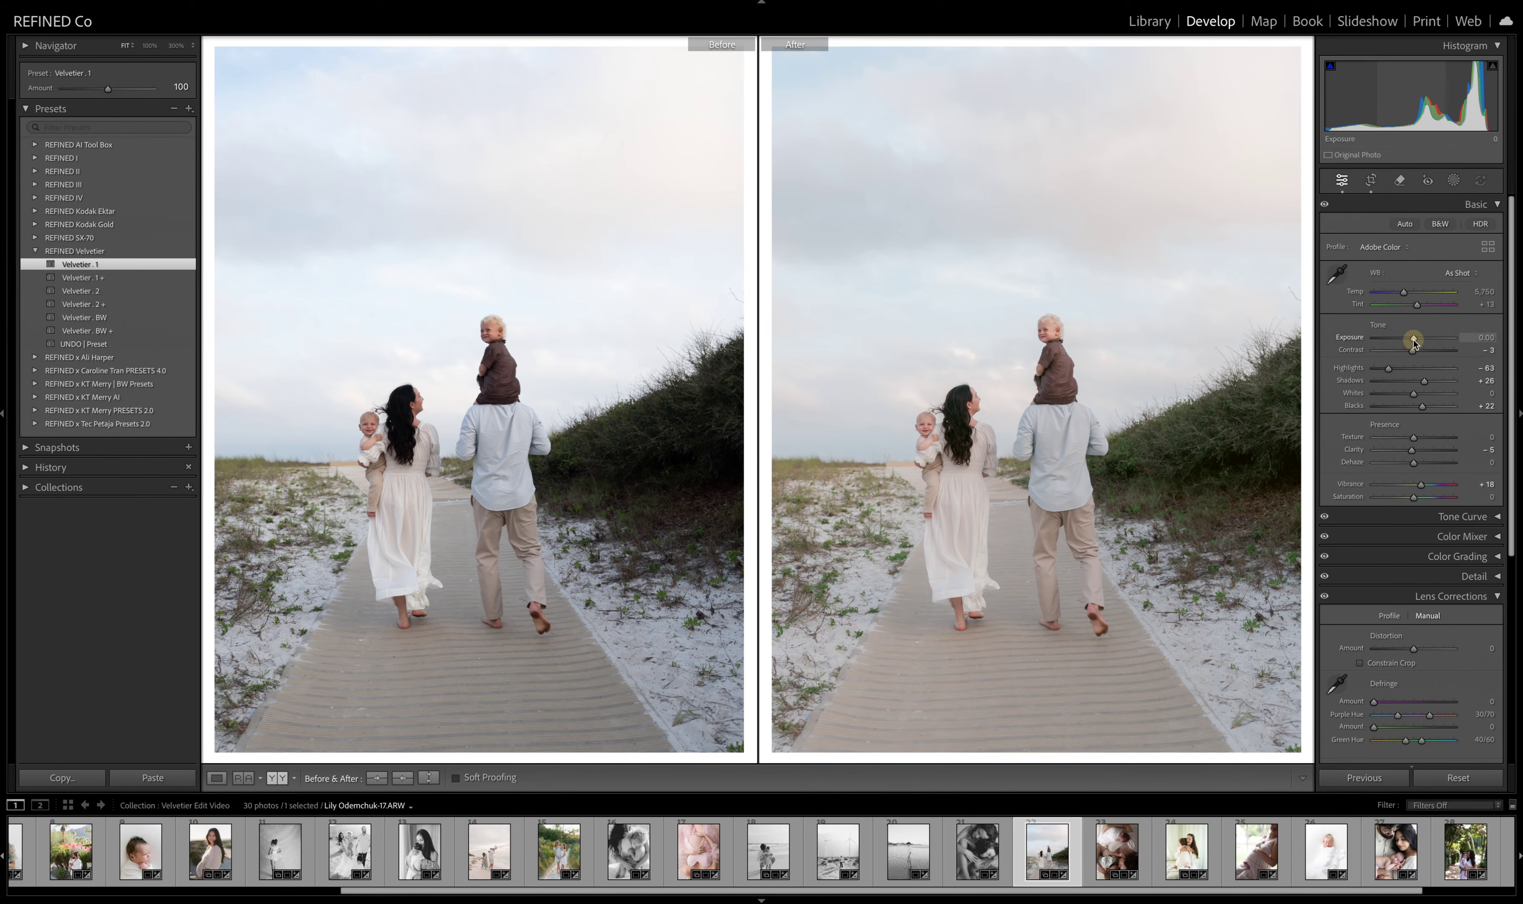
drag(1414, 341, 1414, 342)
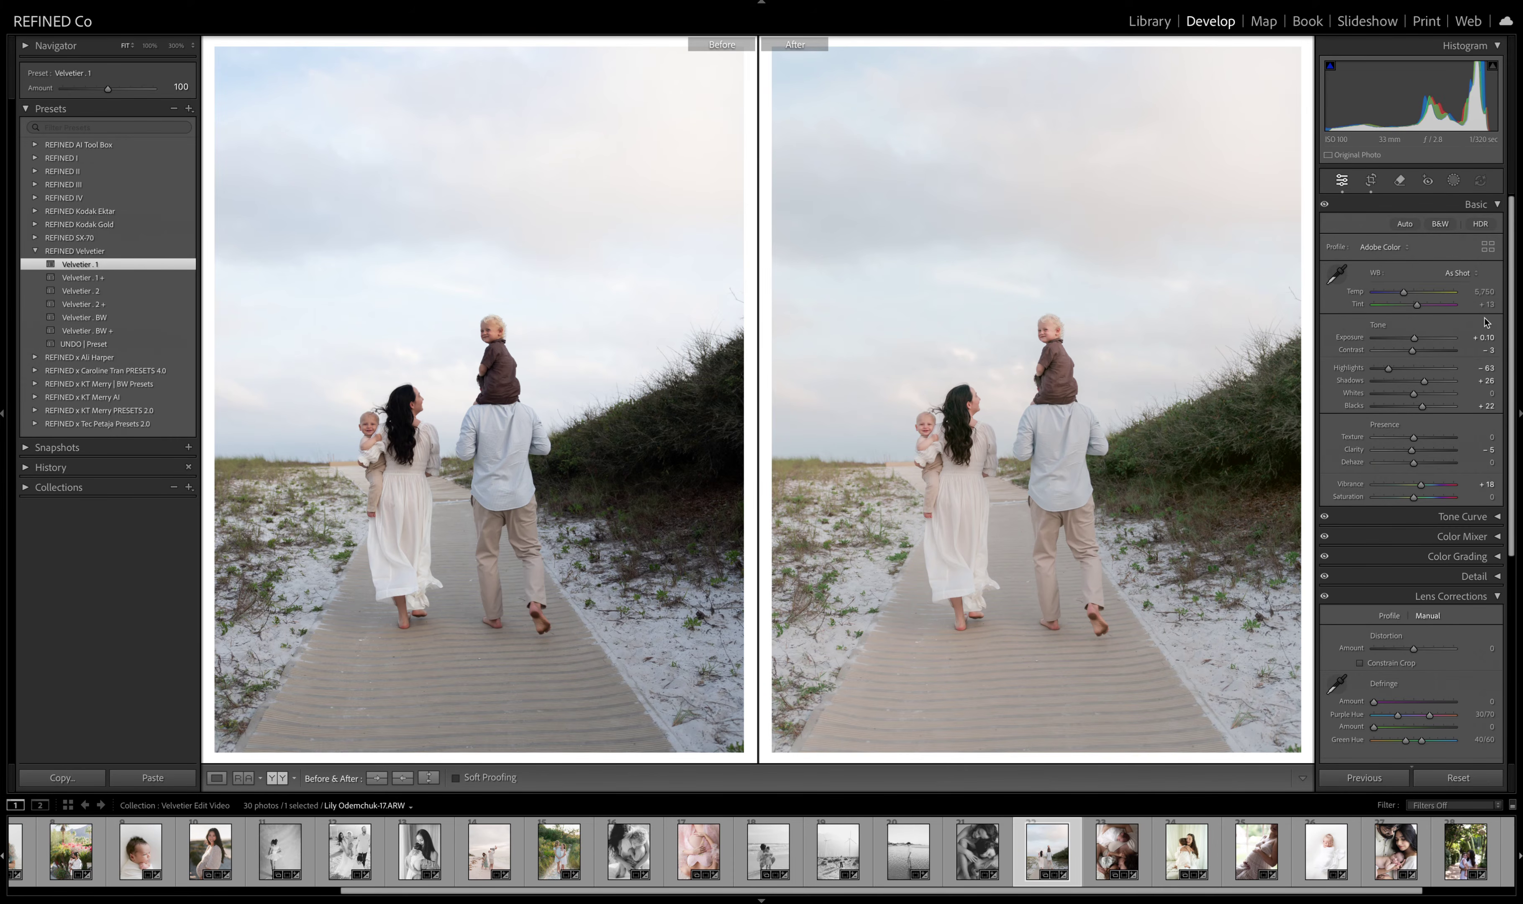
- Set the boardwalk photo to Temp 6,238, Tint +24 and Exposure +0.15, and copy the result to the Before view
click(1462, 275)
click(1462, 288)
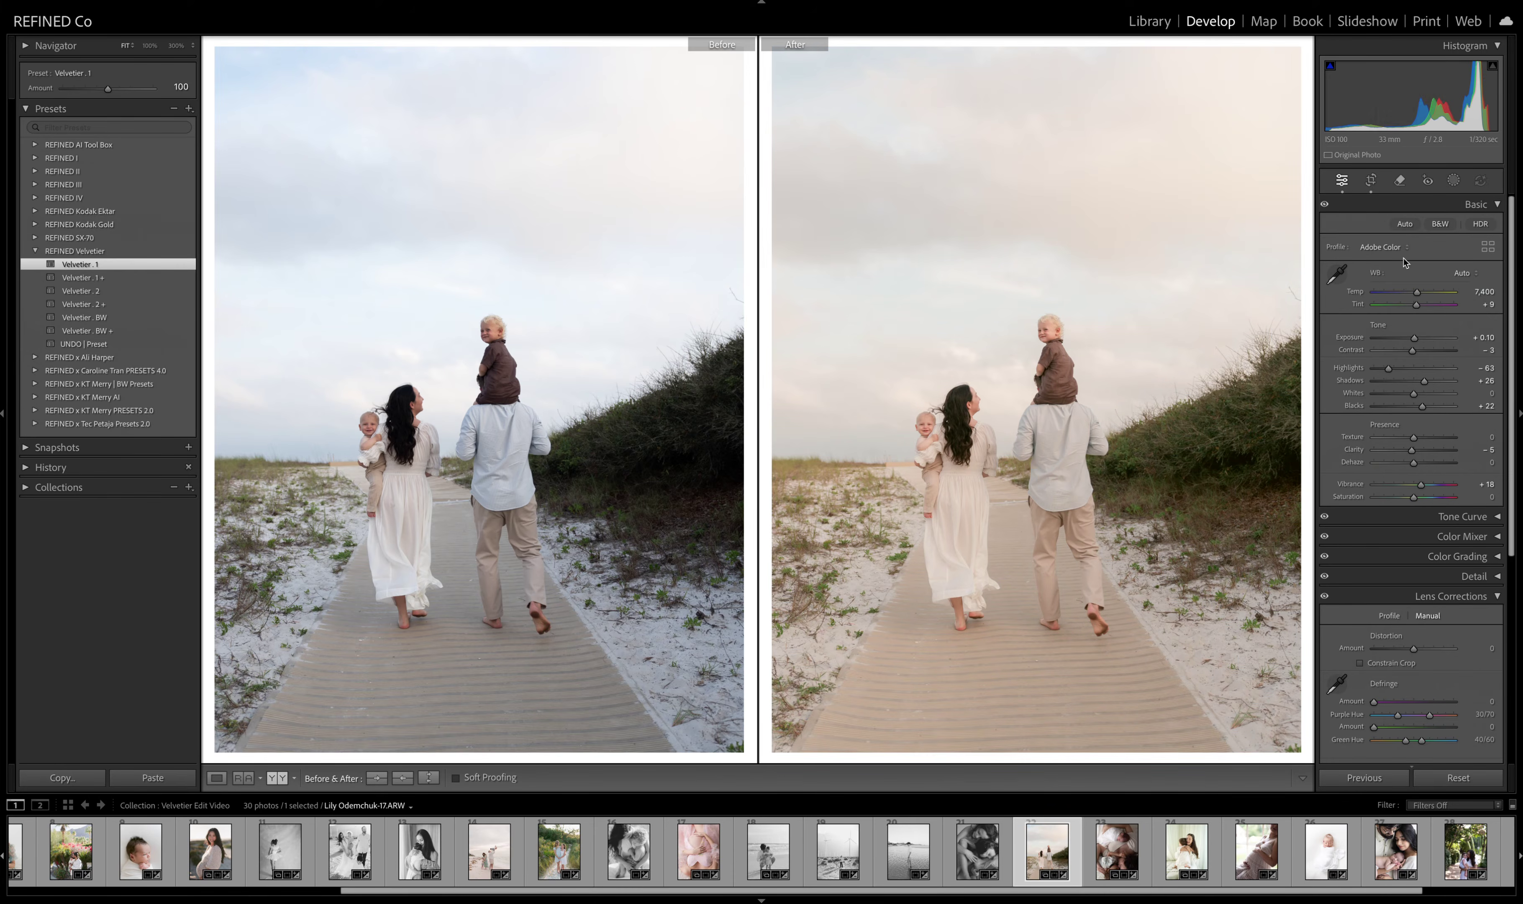
drag(1416, 296, 1417, 343)
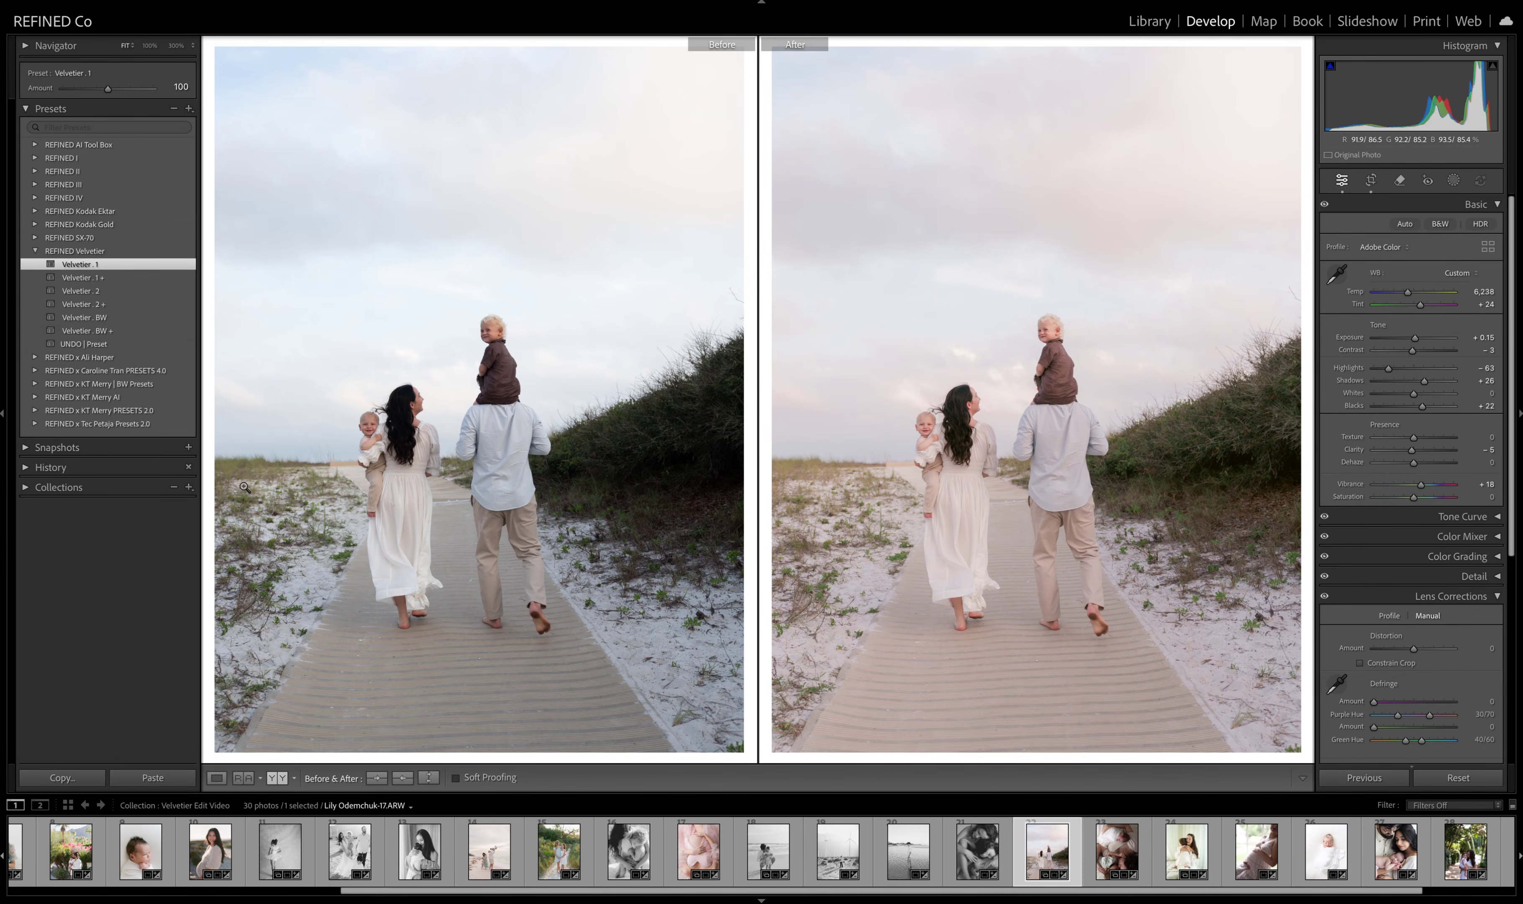
click(403, 778)
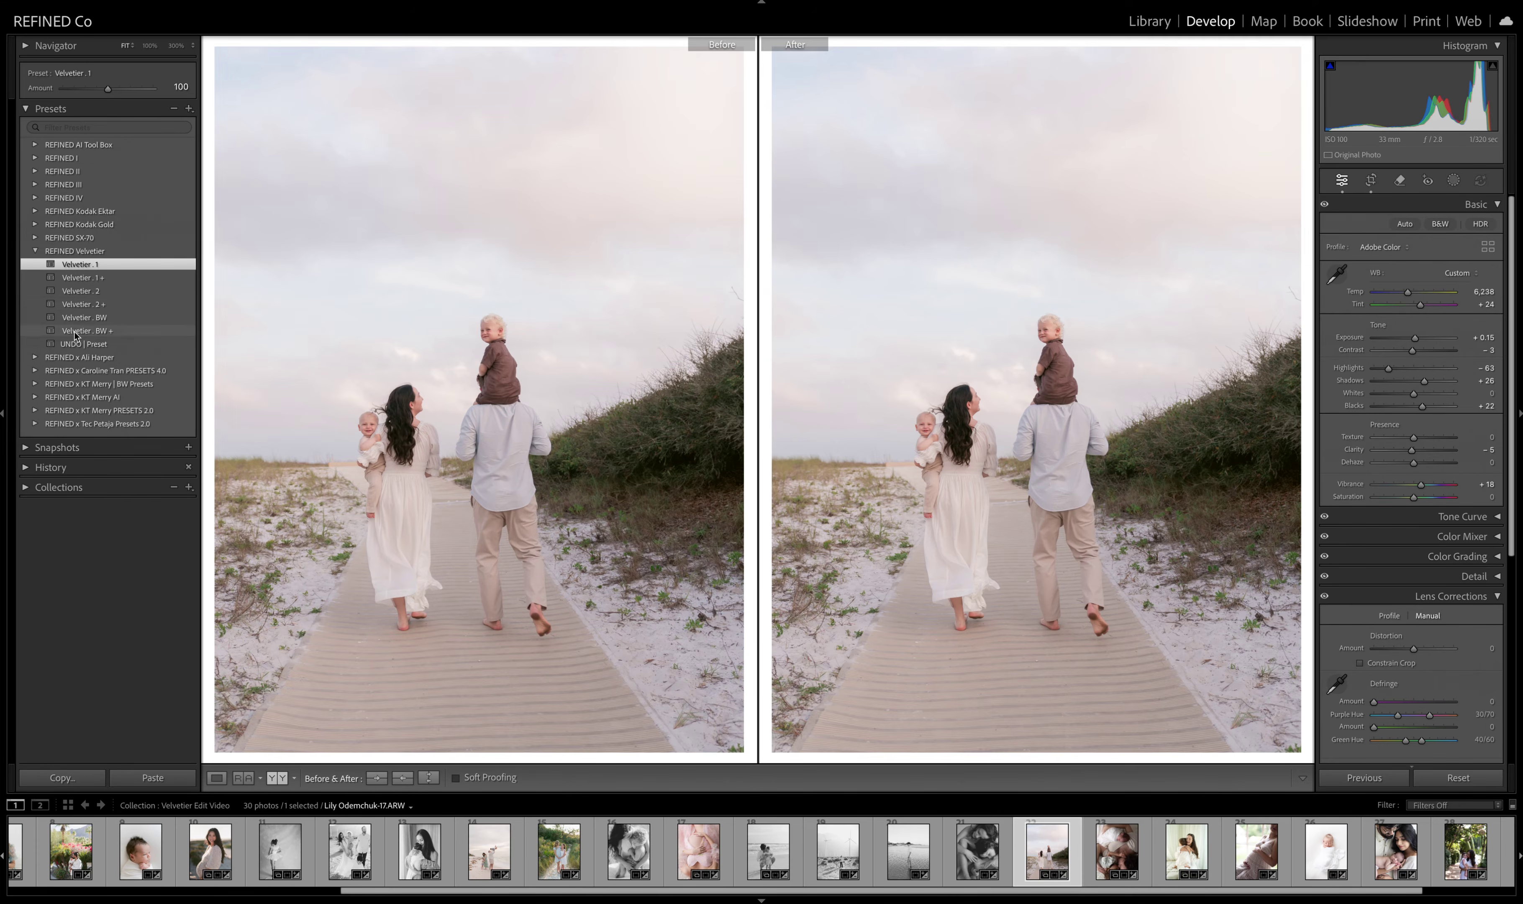
- Apply Velvetier 2 + to the boardwalk photo, and raise Shadows to +14
click(109, 307)
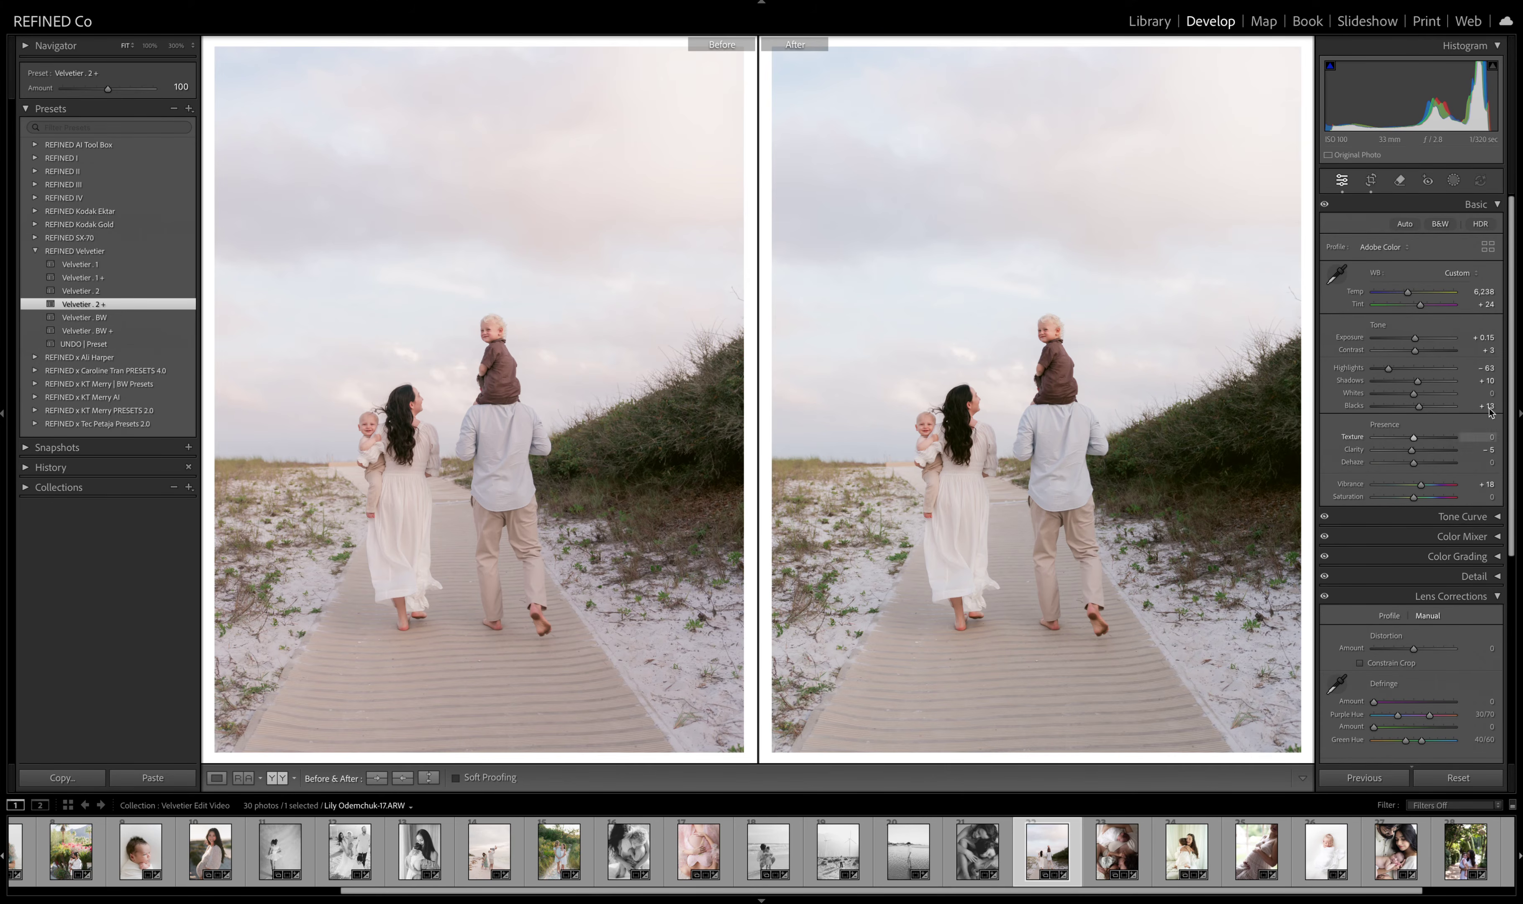
drag(1417, 381, 1419, 387)
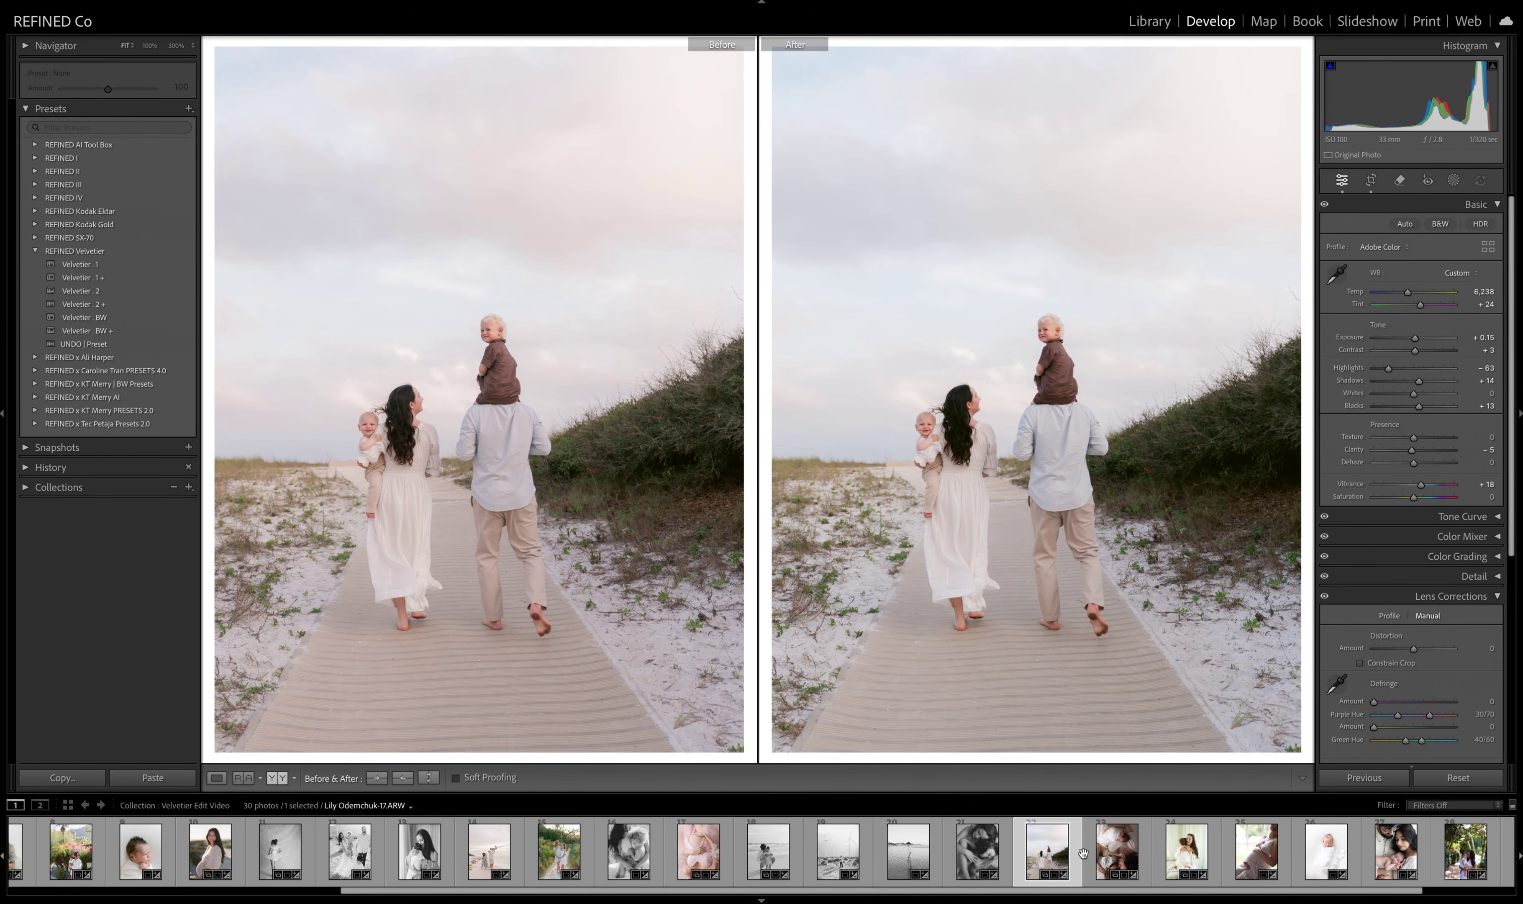
- Apply Velvetier 1 to the photo of the mother lying with newborn and toddler, set Exposure +1.05, Temp 4,817 and Tint +10, and copy it to Before
click(1116, 851)
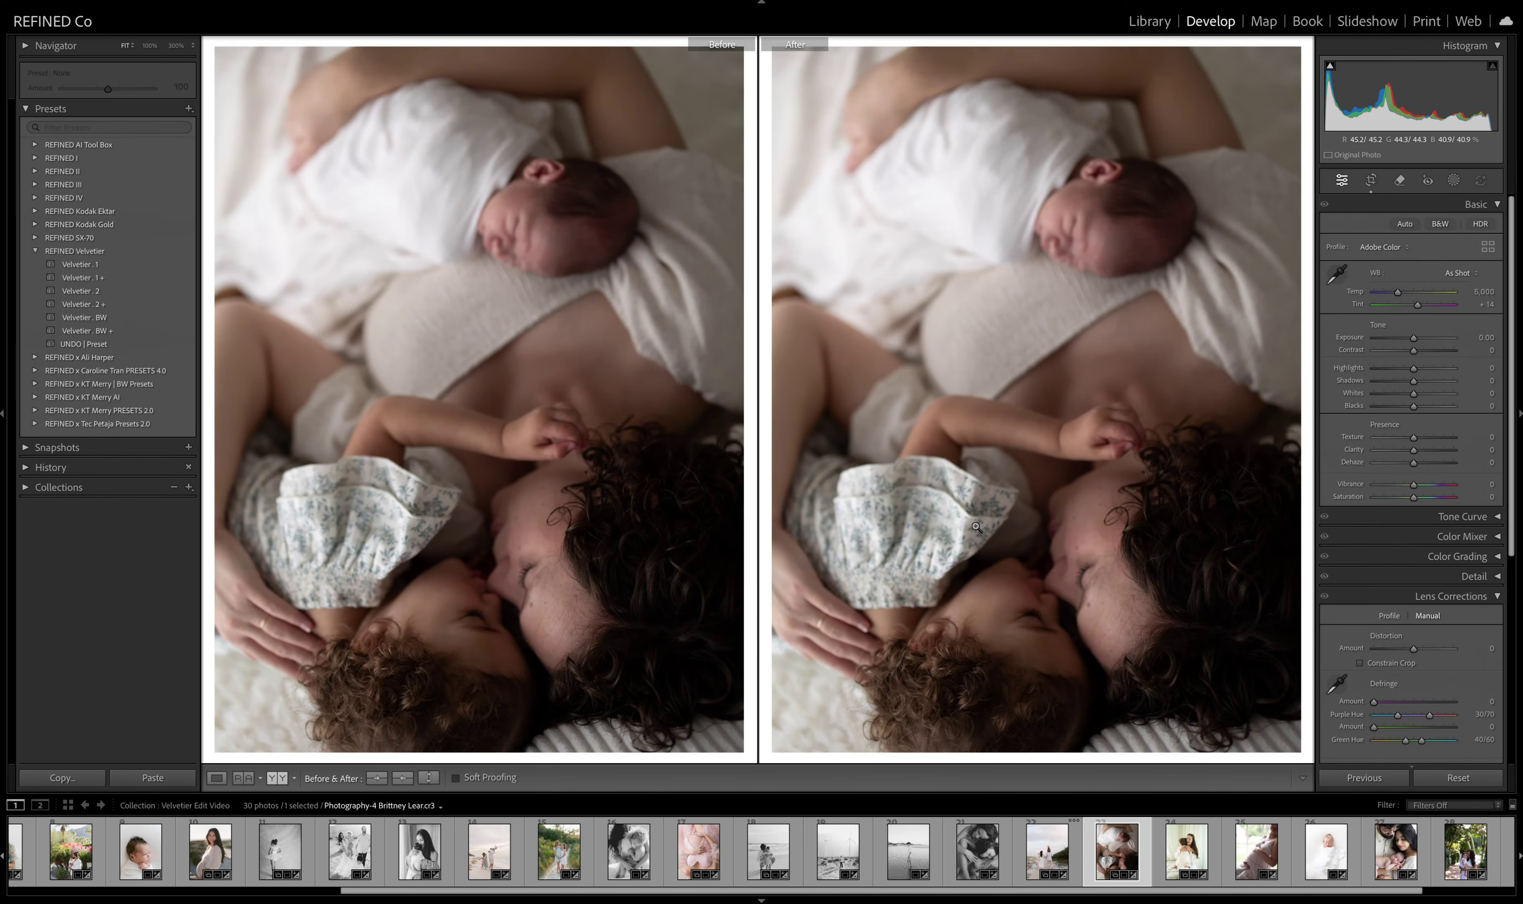
click(91, 265)
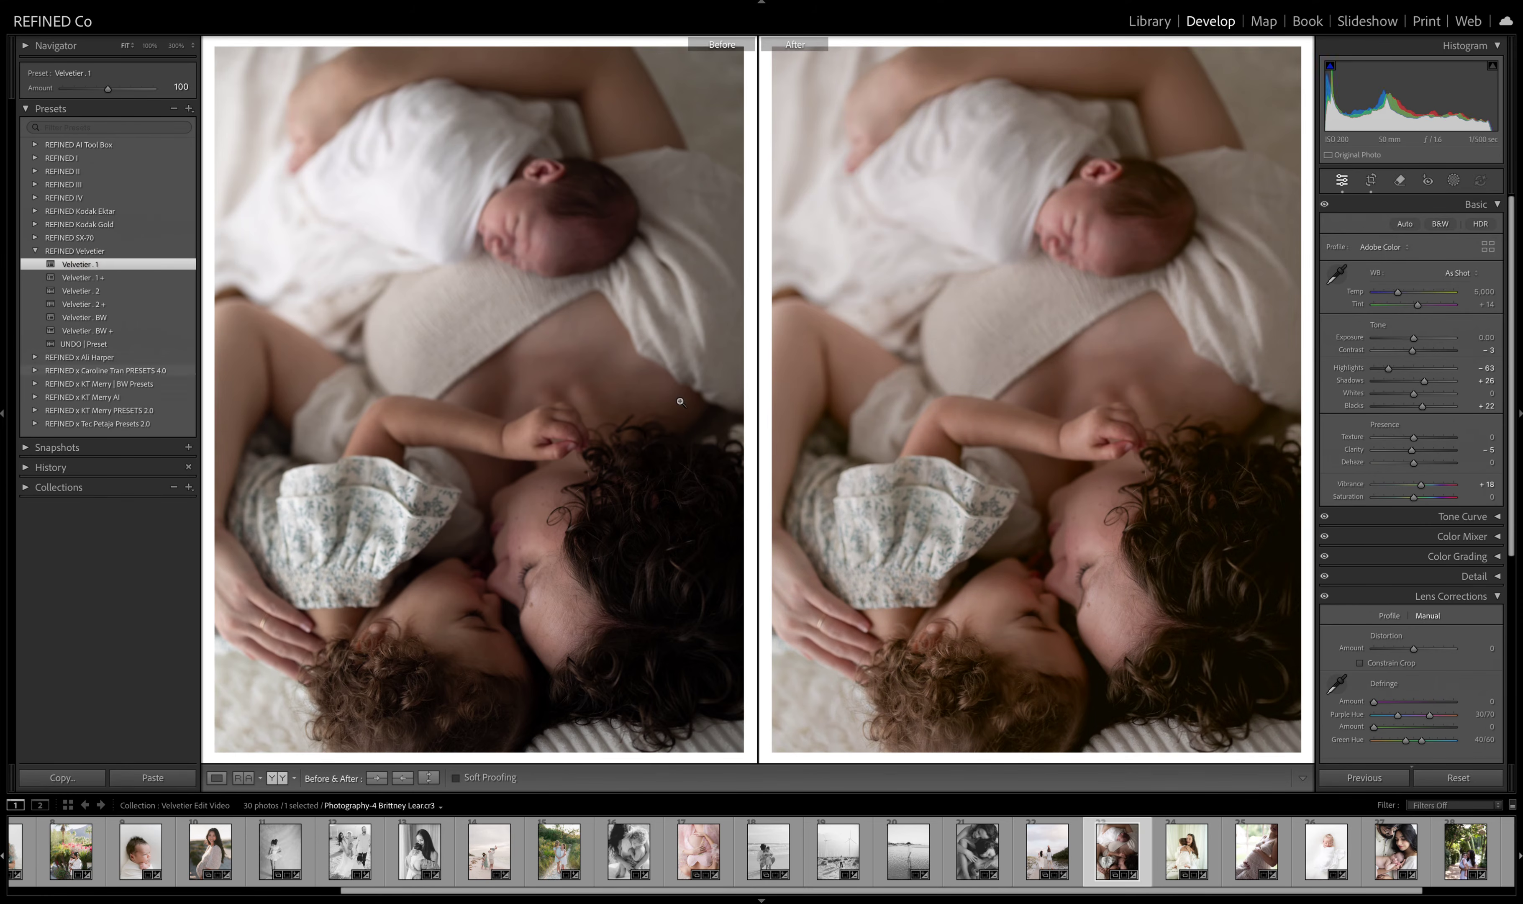
drag(1413, 337, 1419, 341)
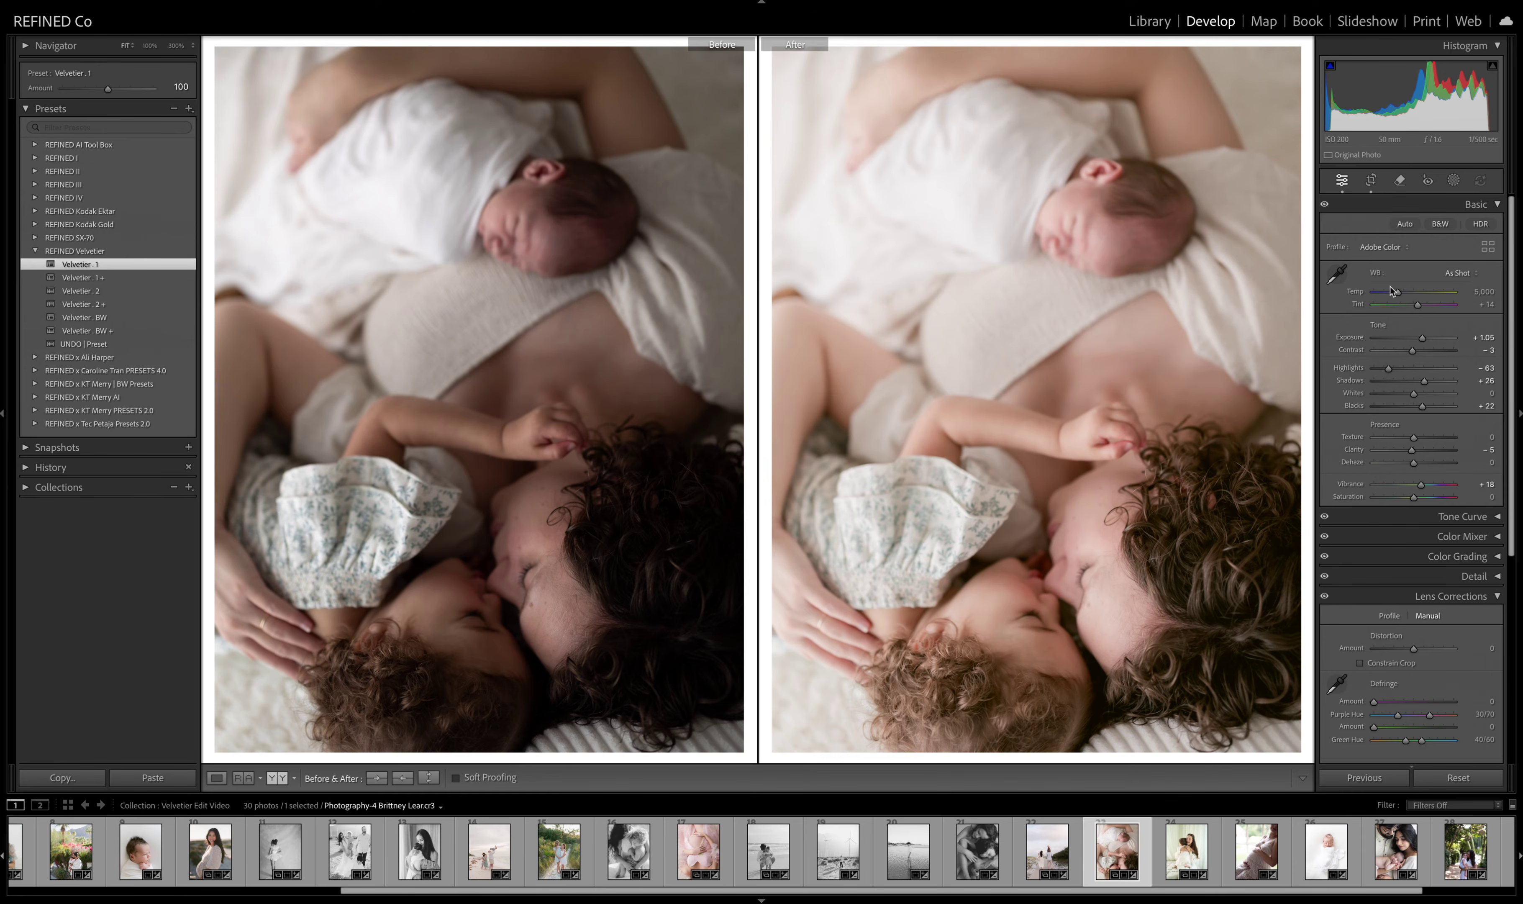
click(1399, 294)
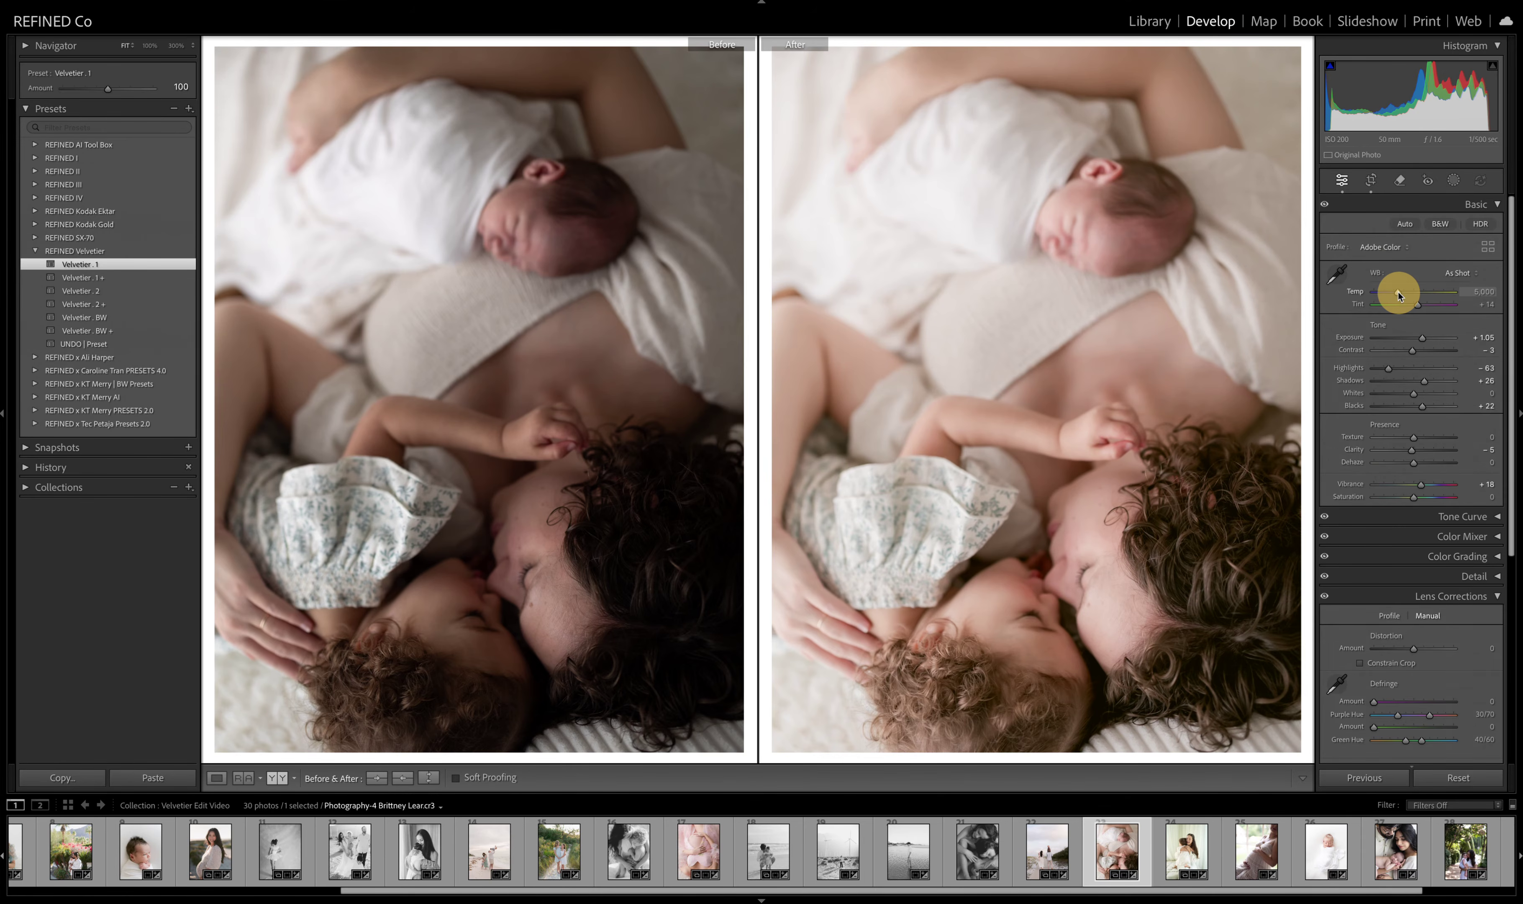
mouse_move(1401, 296)
mouse_down()
mouse_move(1416, 306)
mouse_move(1396, 295)
mouse_up()
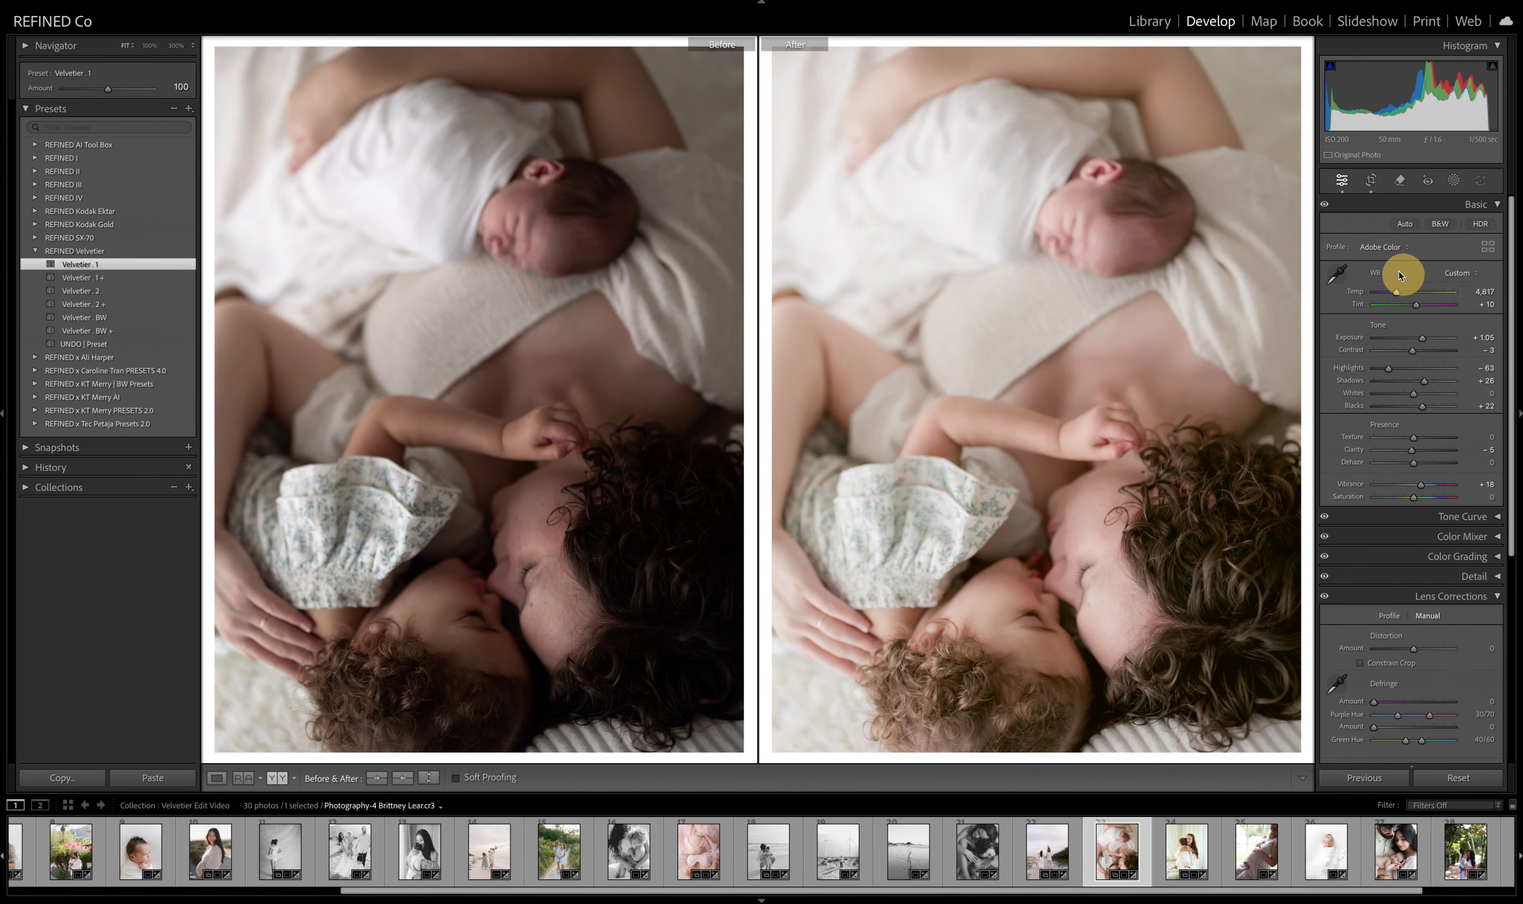
click(402, 778)
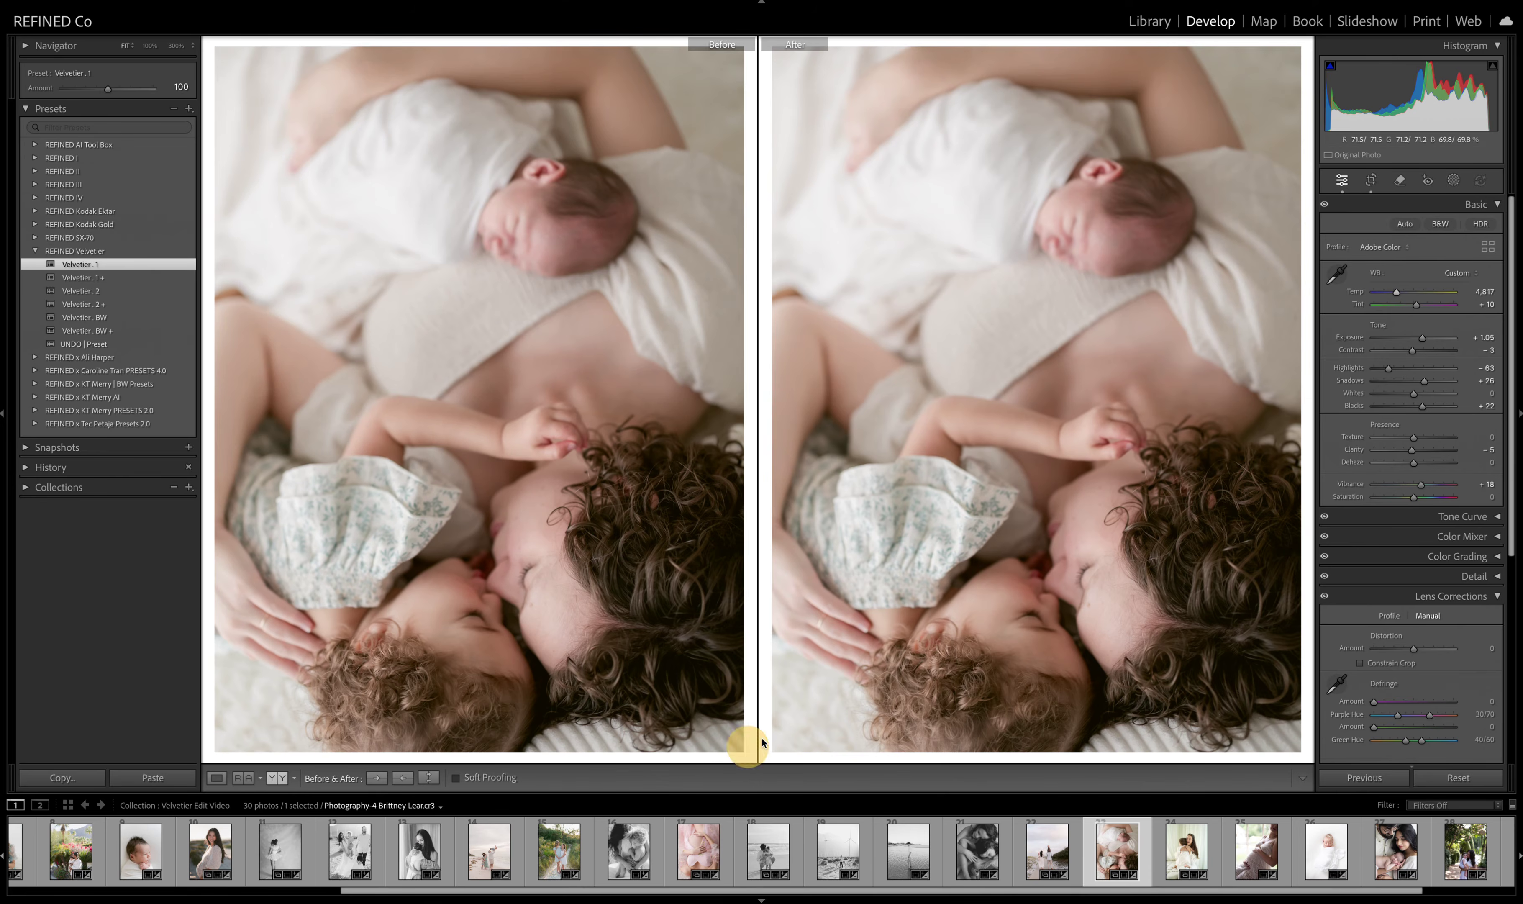
- Try Velvetier 2, 2 +, BW and BW + on the newborn and toddler photo, and copy the Before settings back to After
click(99, 292)
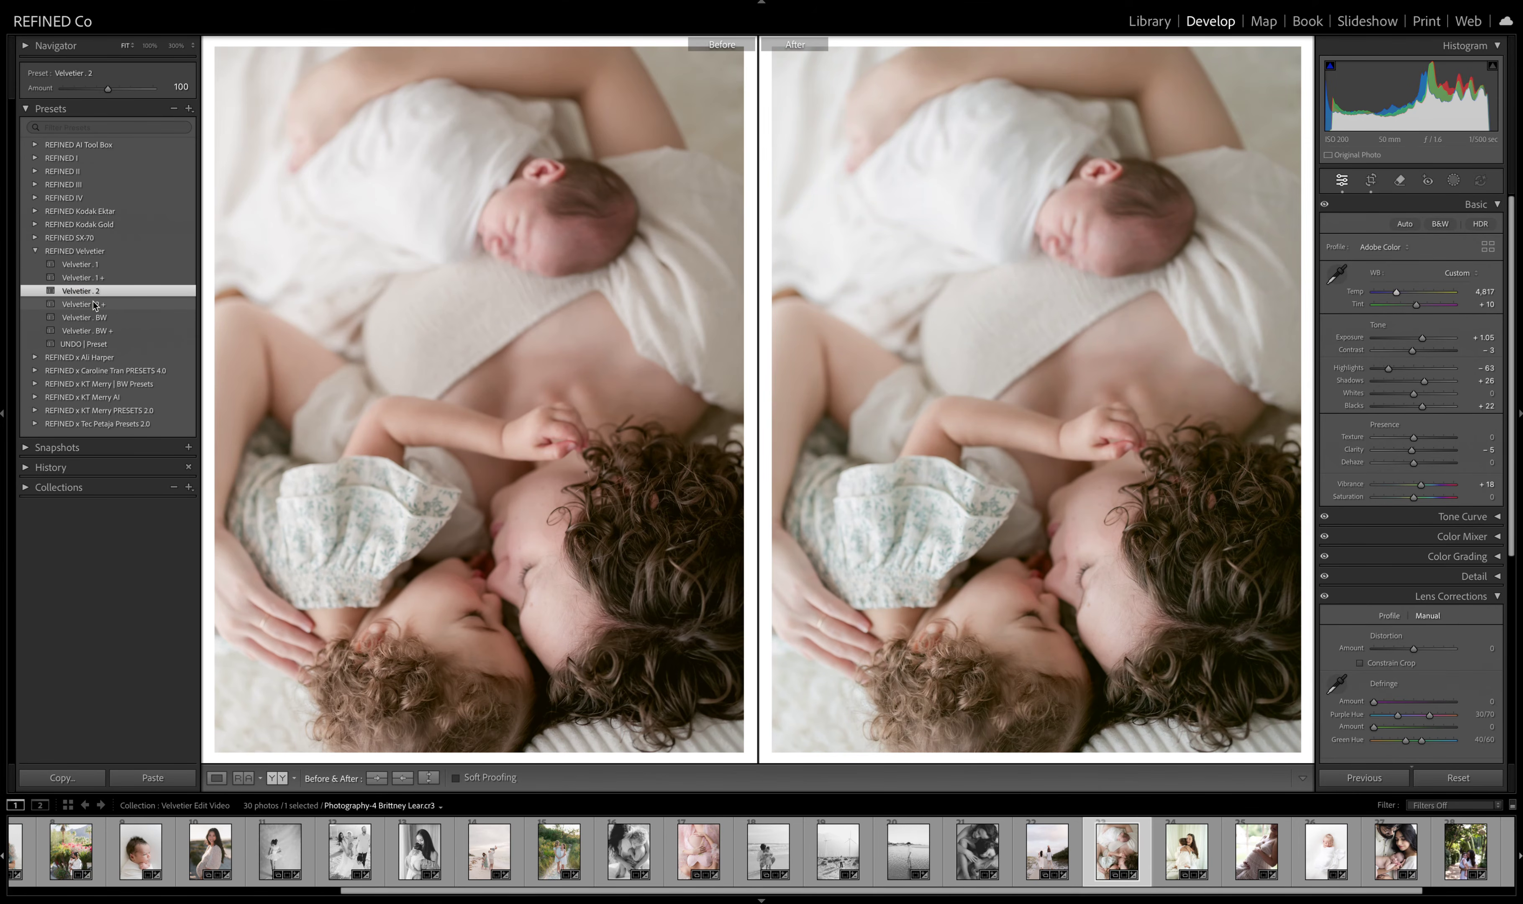
click(95, 304)
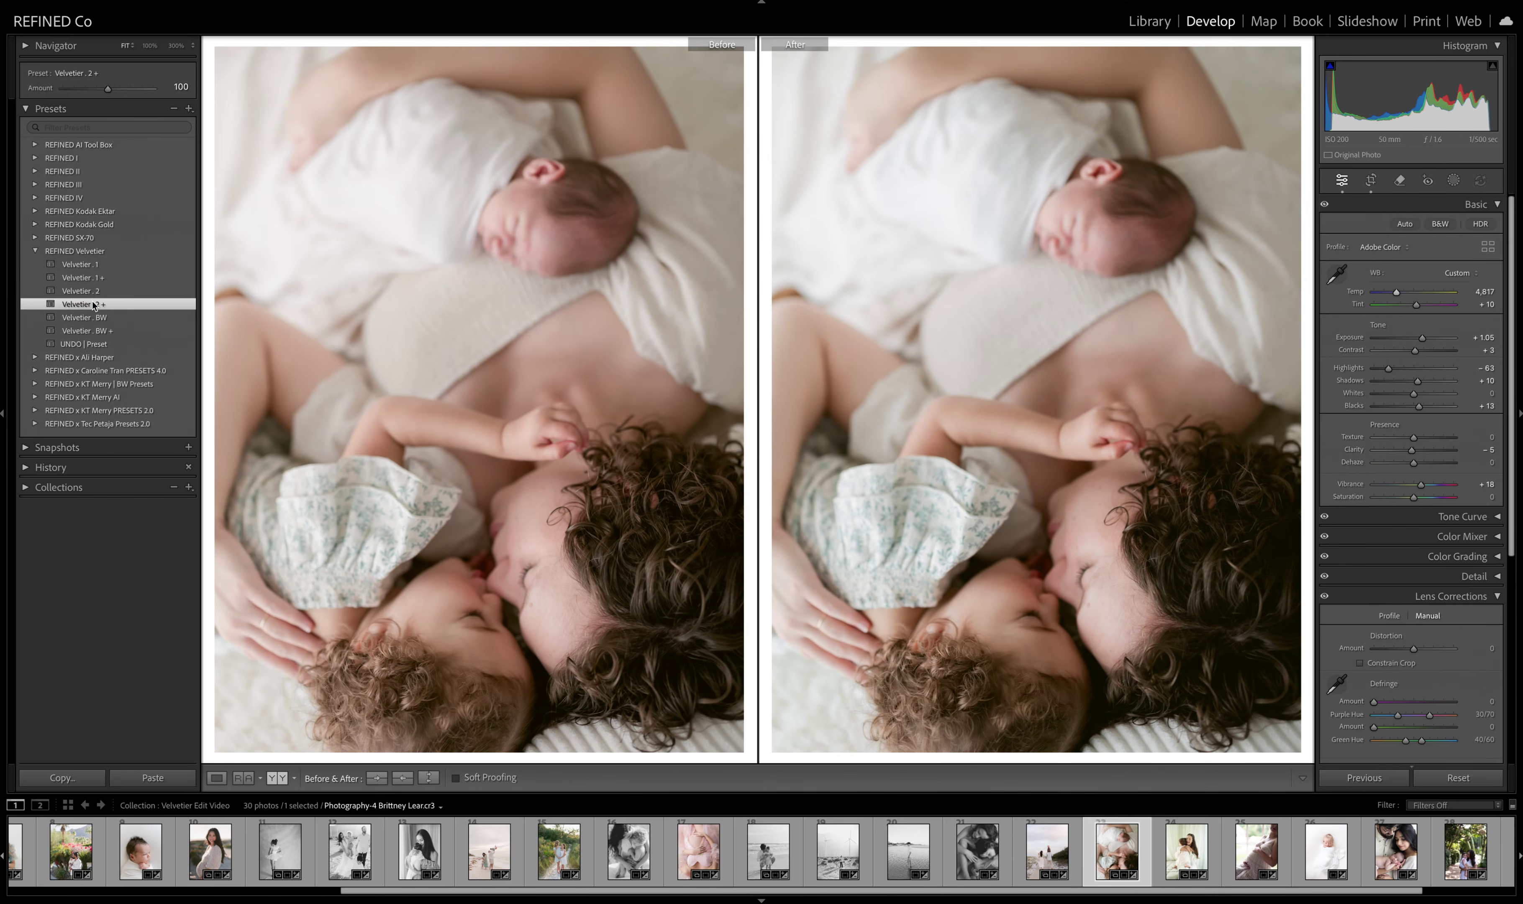
click(92, 318)
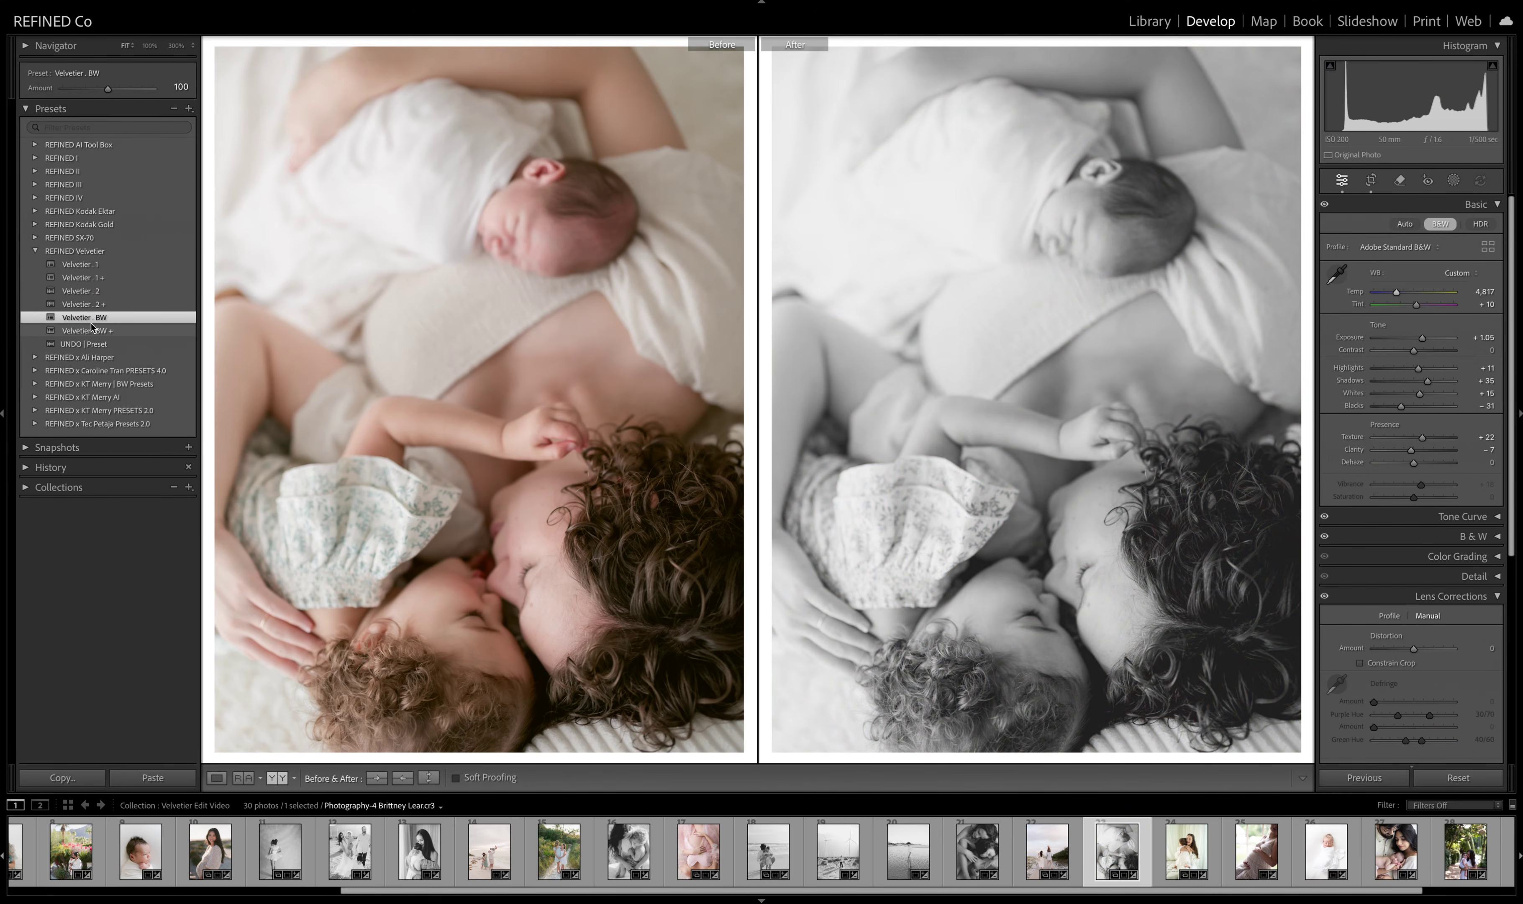
click(91, 328)
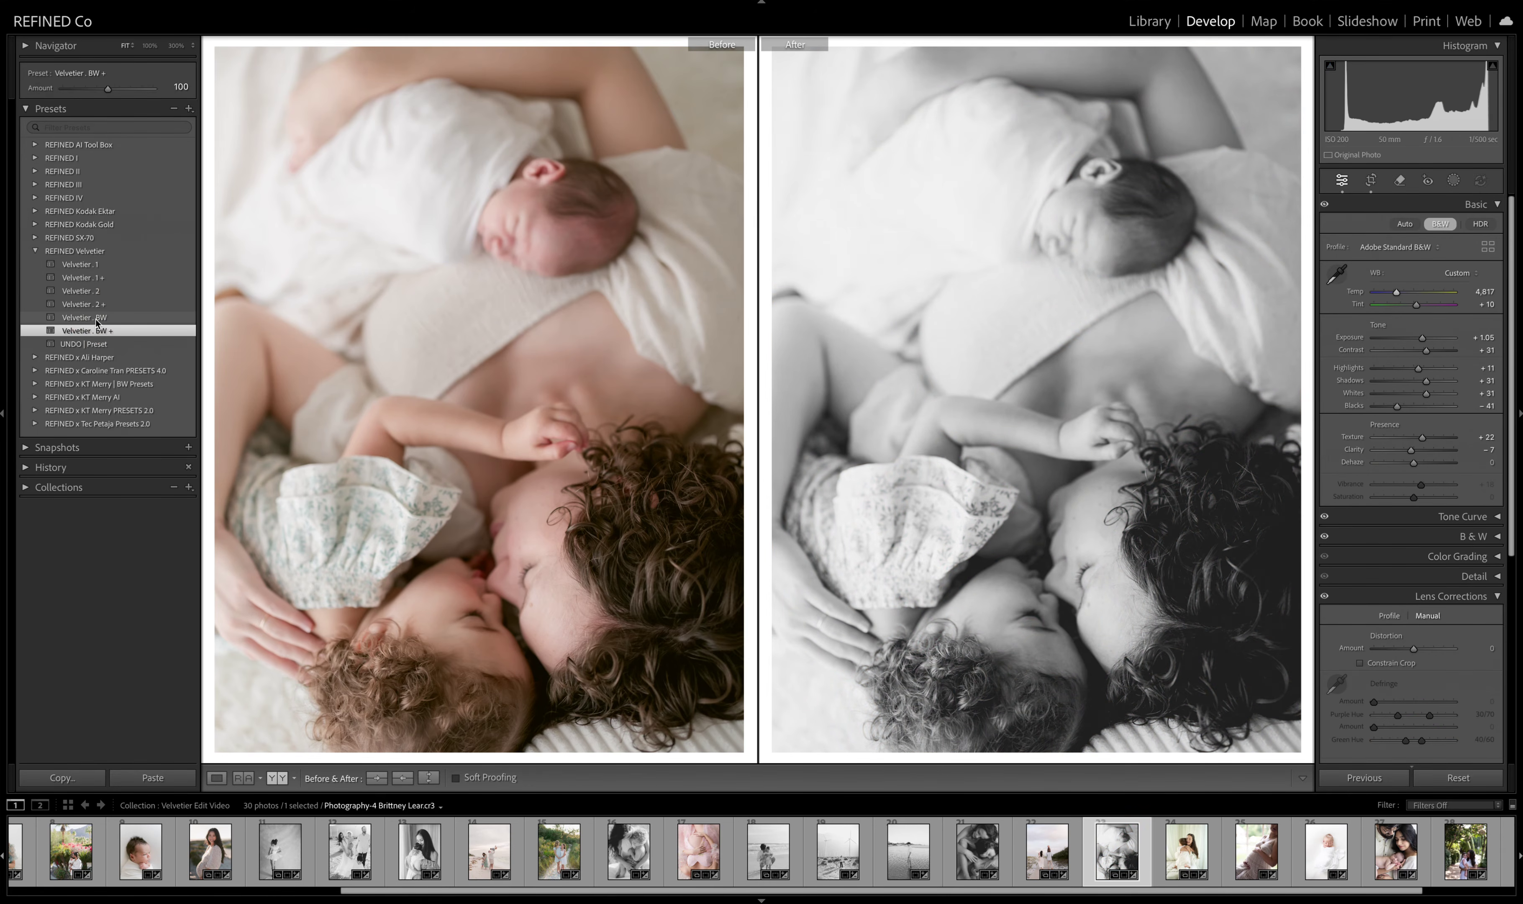
click(377, 777)
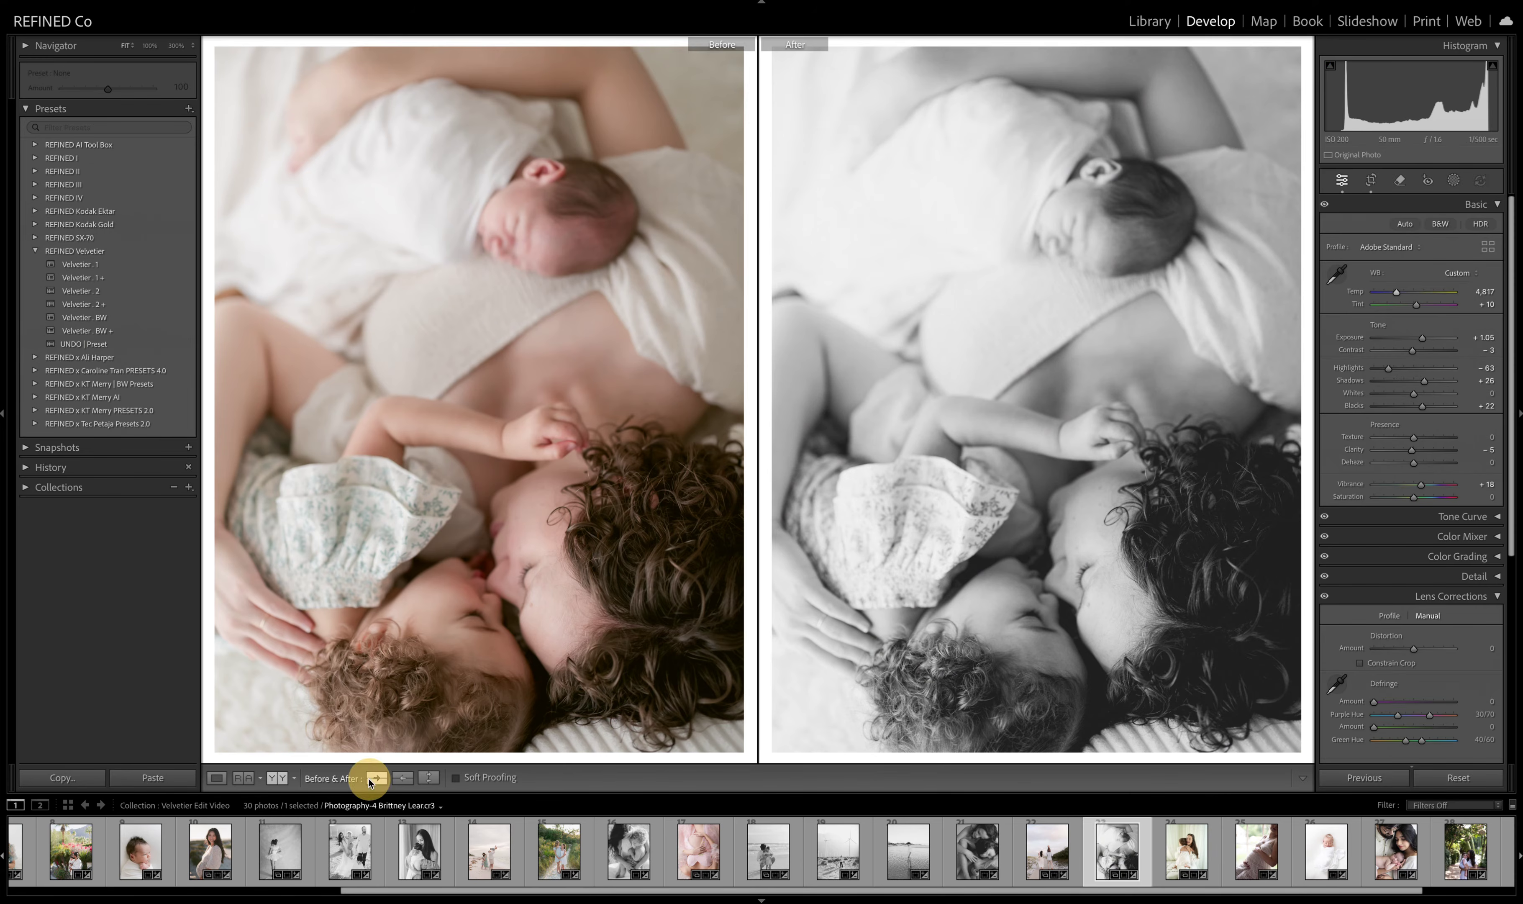
- Set the photo of the mother hugging a toddler by the curtains to Exposure -0.30, Temp 5,662 and Tint +22, and copy it to Before
click(1186, 850)
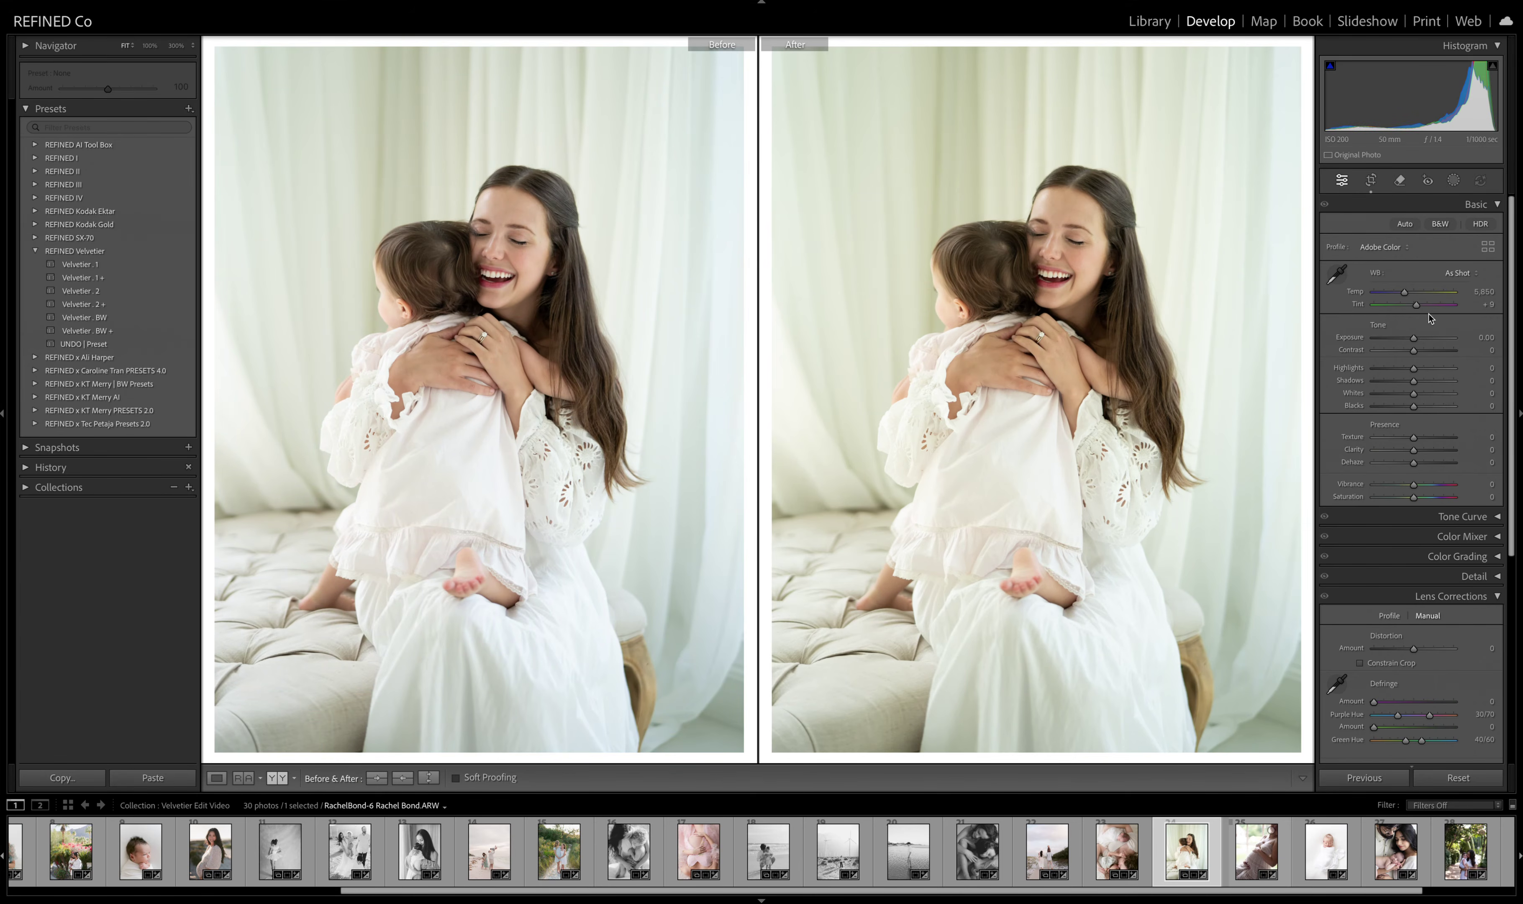
click(1410, 338)
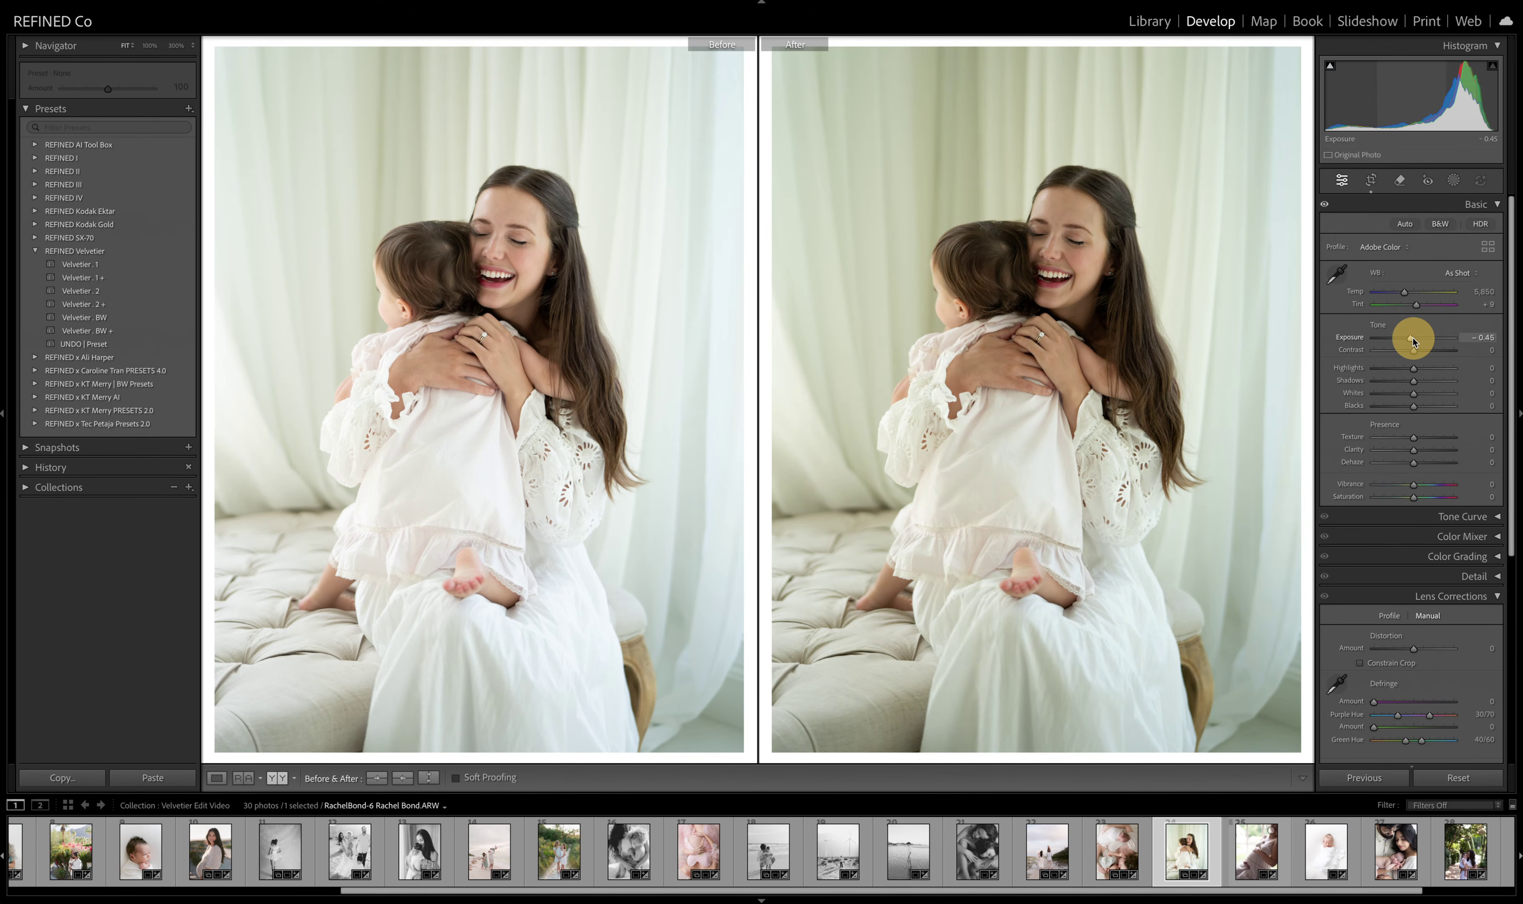
drag(1404, 294, 1420, 312)
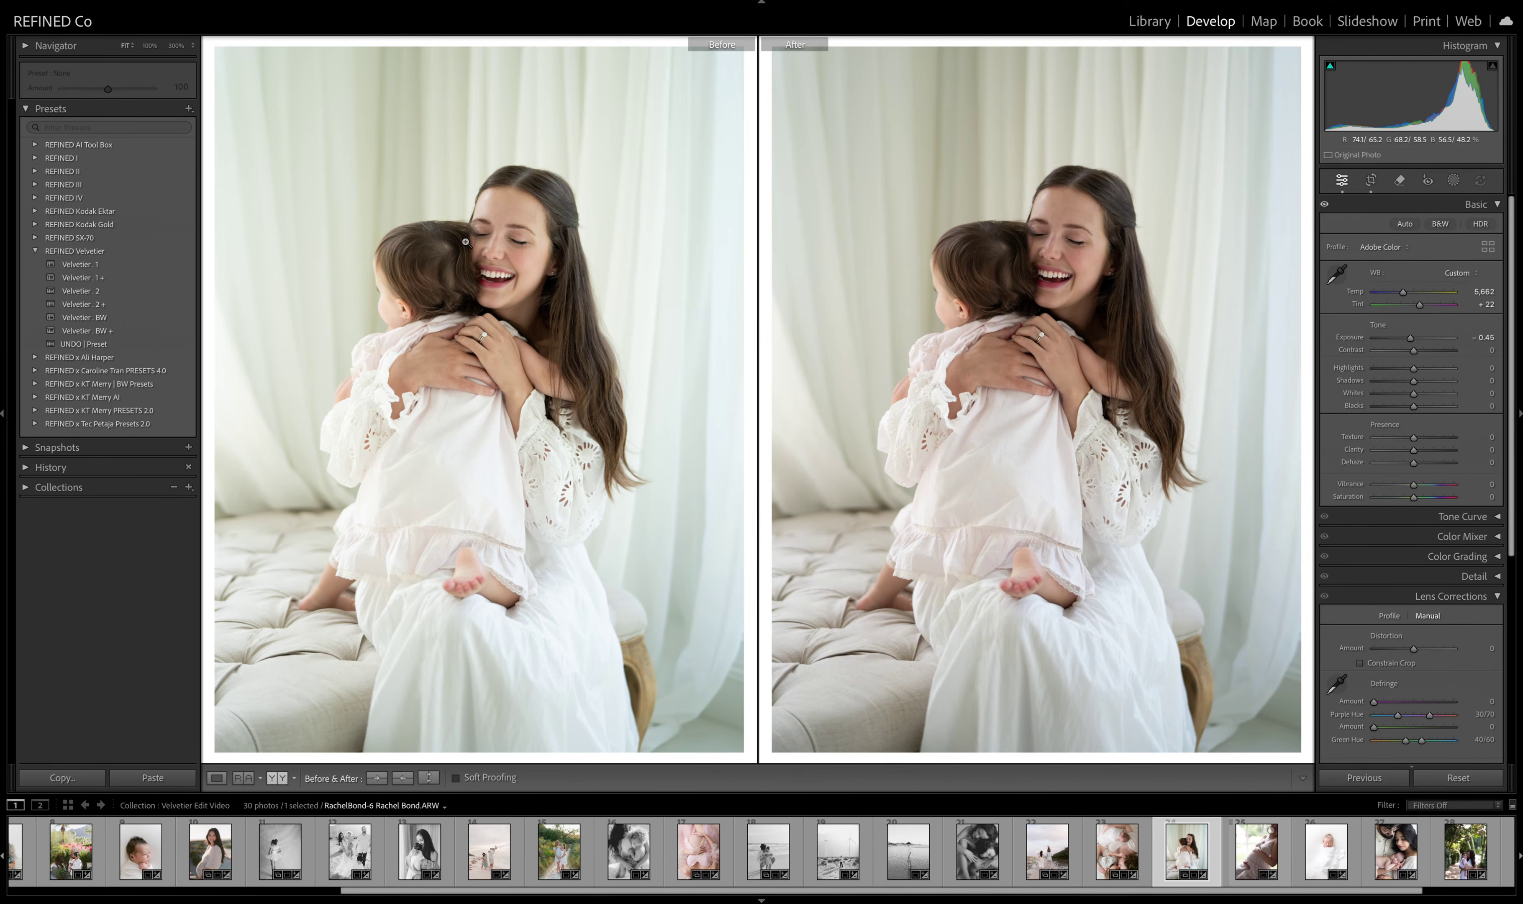
drag(1409, 338, 1411, 340)
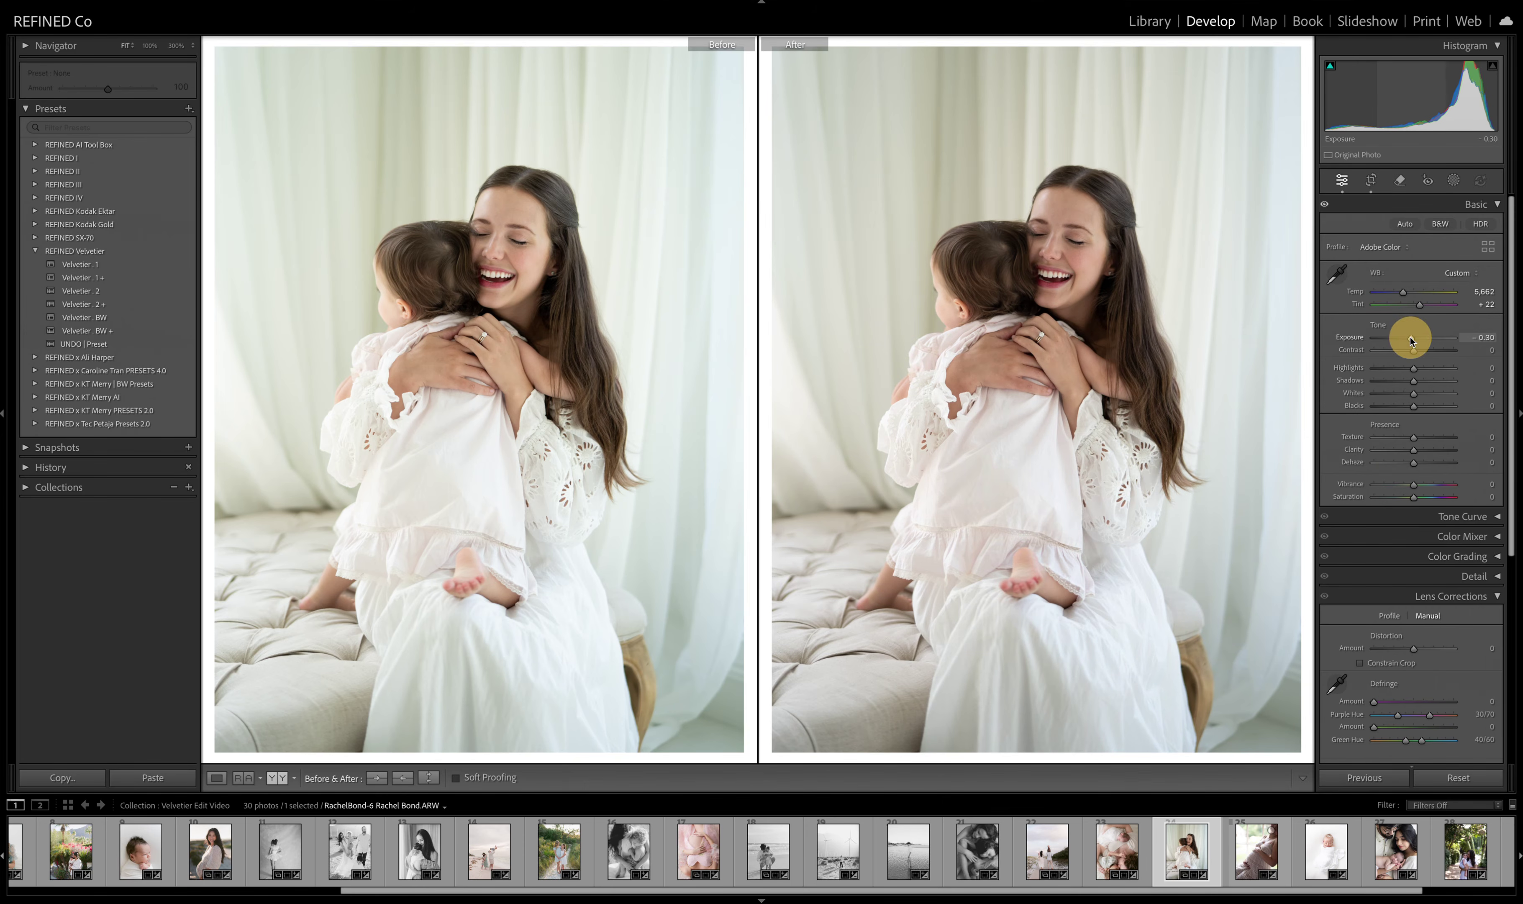
click(402, 777)
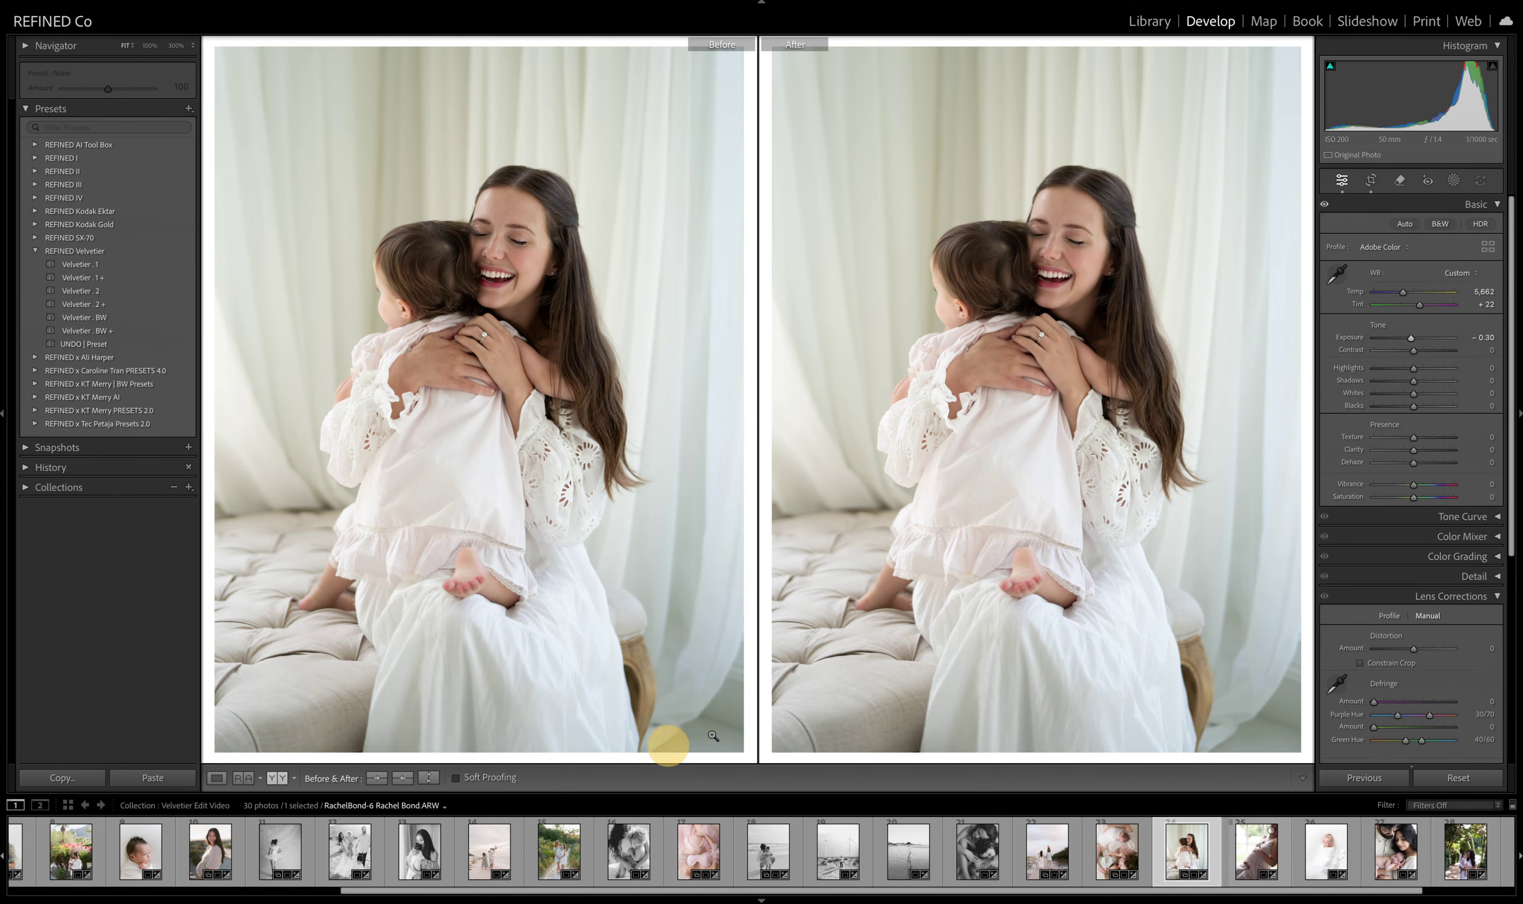
- Apply Velvetier 1 to the curtain photo with Temp 5,657 and Exposure -0.35, and copy the result to the Before view
click(79, 264)
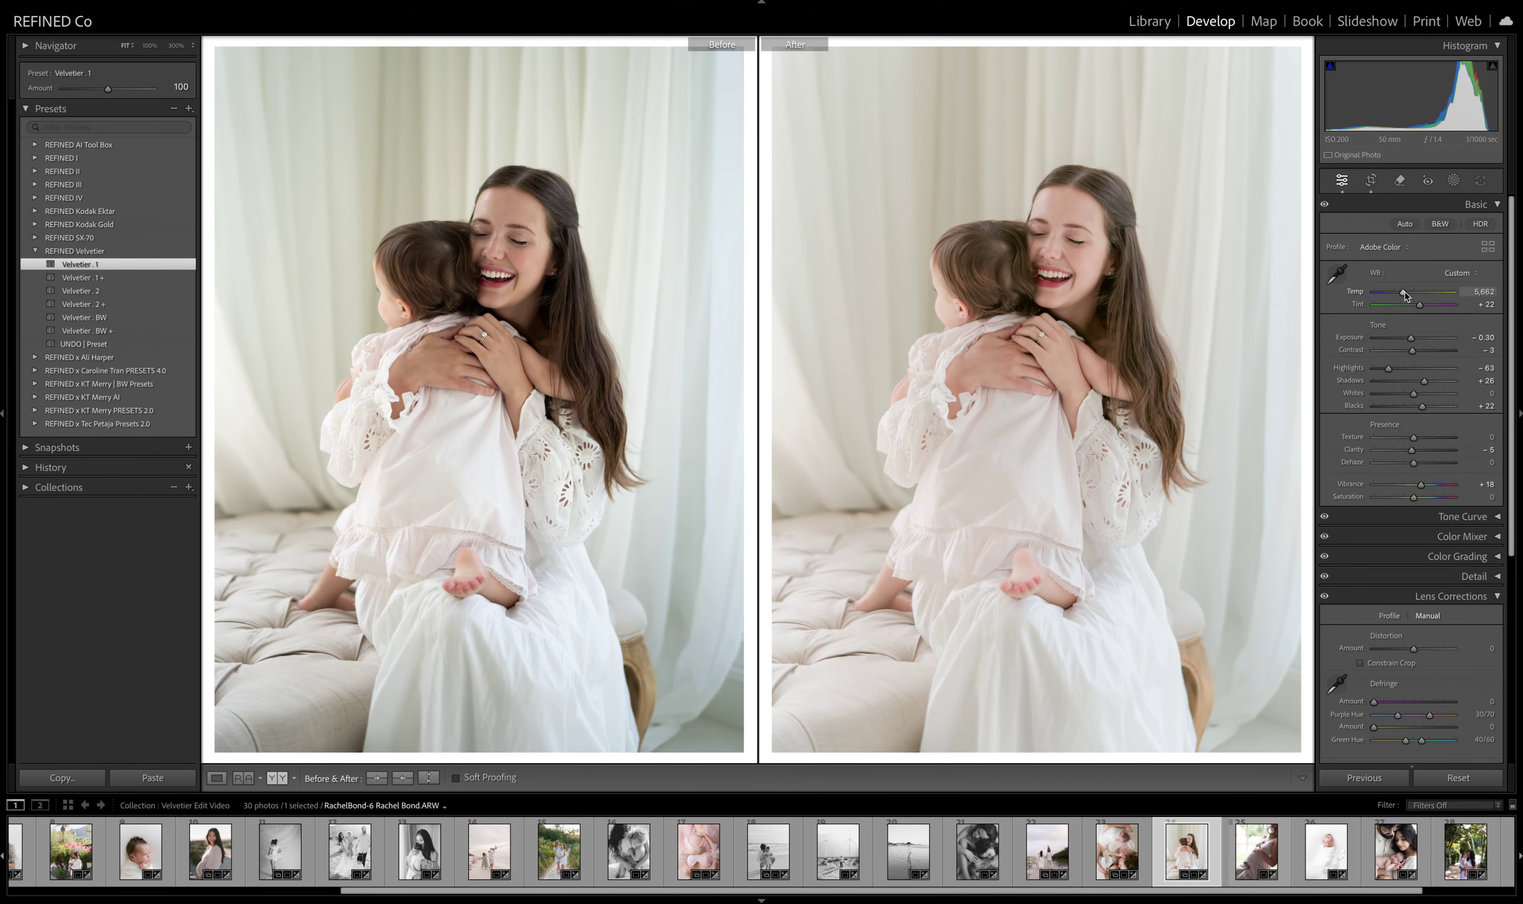
drag(1402, 292, 1410, 339)
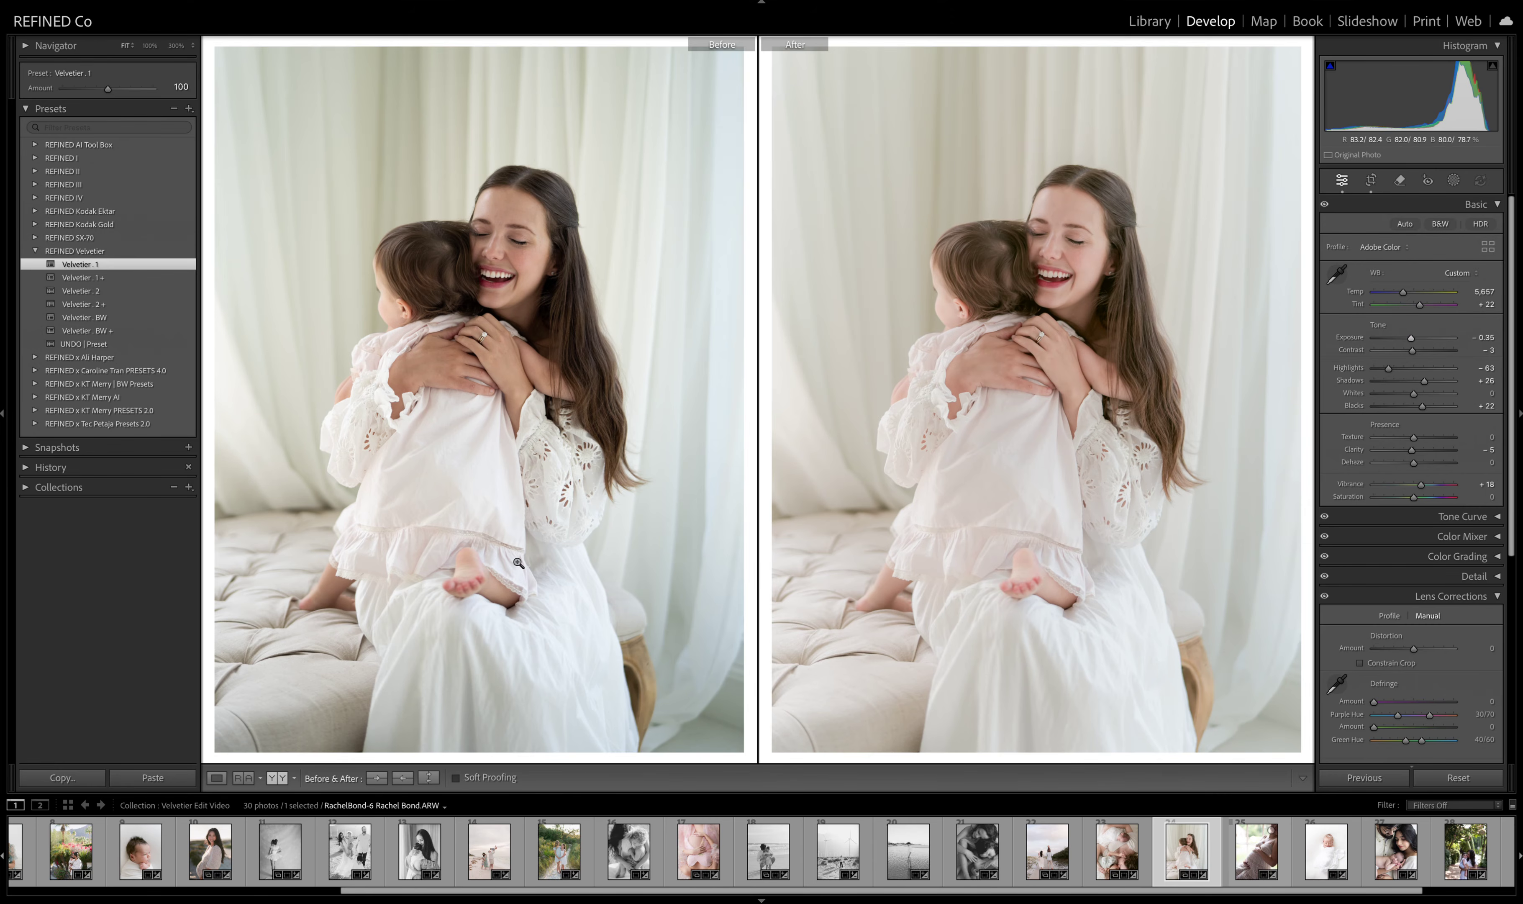
click(403, 776)
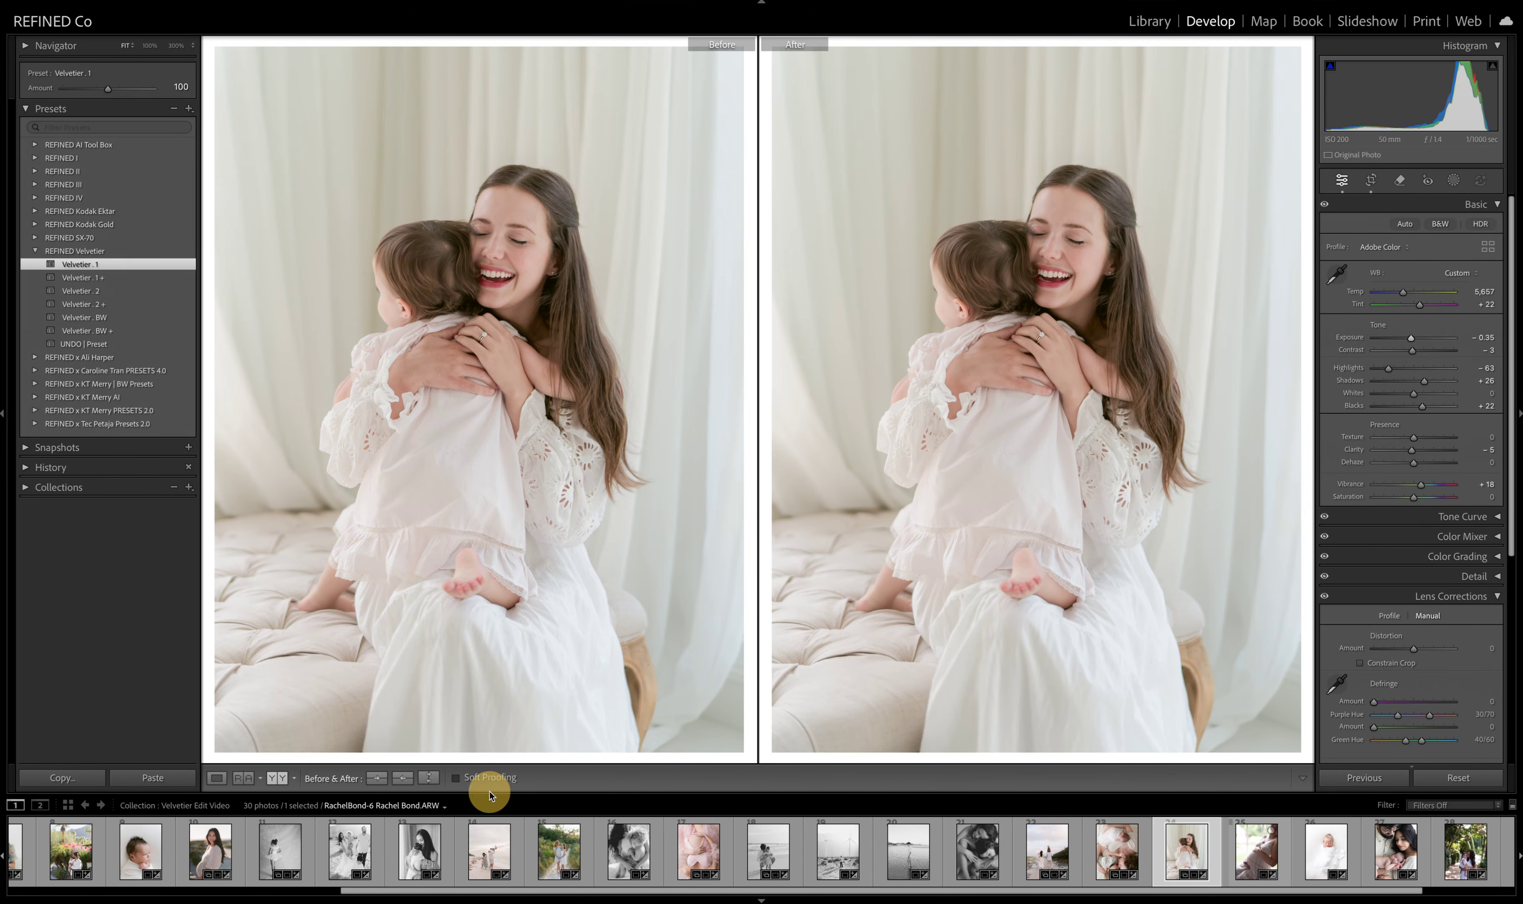
- Compare Velvetier 1 +, 2 and 2 + on the curtain photo, and finish it with Velvetier BW at Exposure -0.70
click(91, 279)
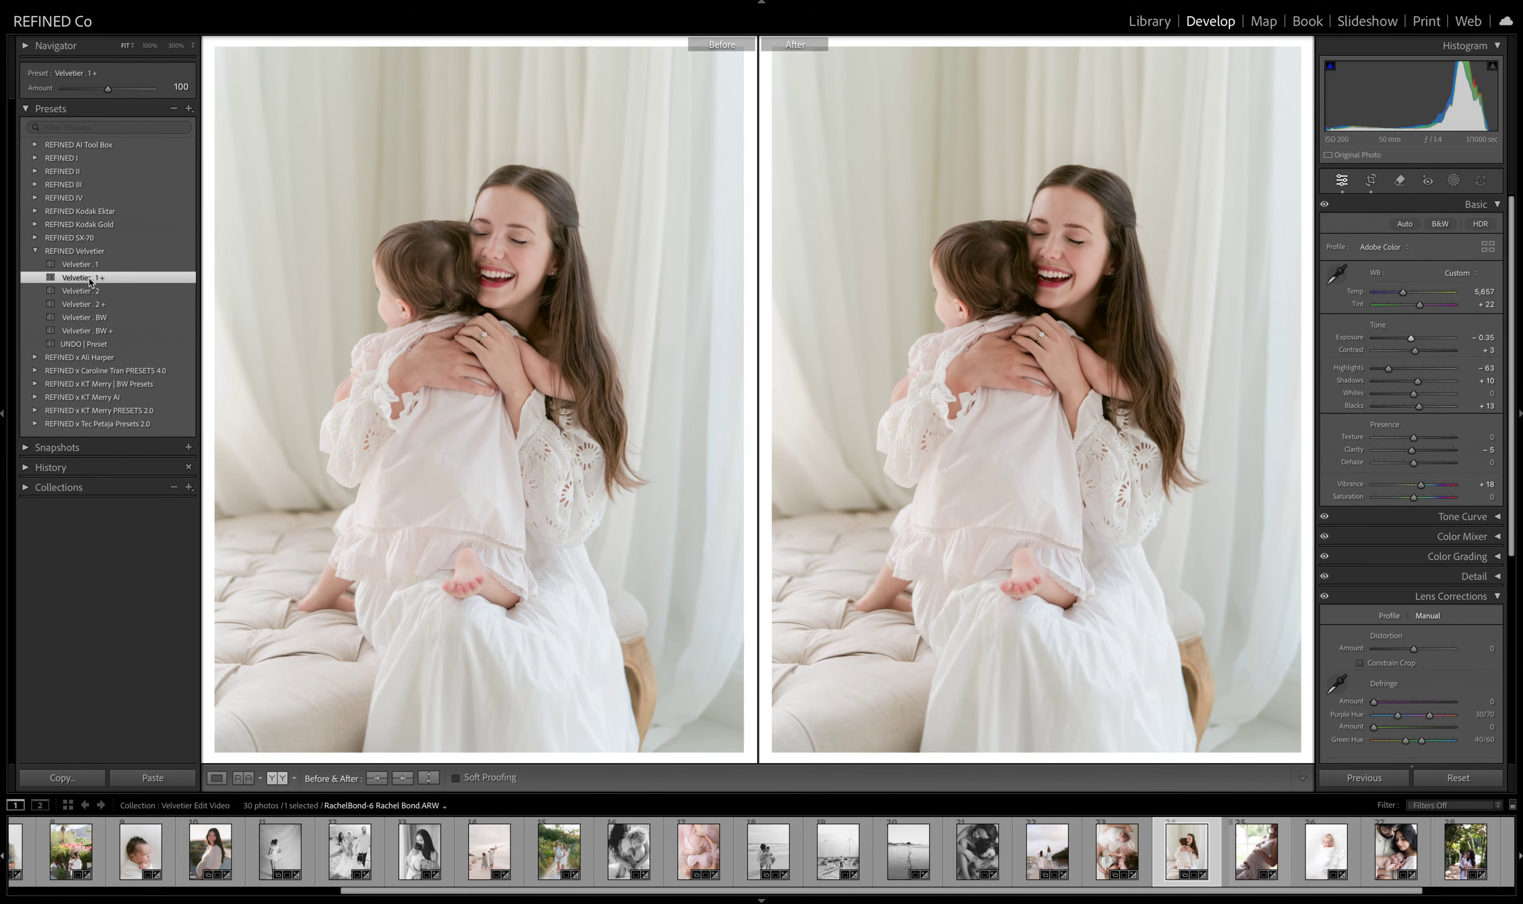
click(90, 293)
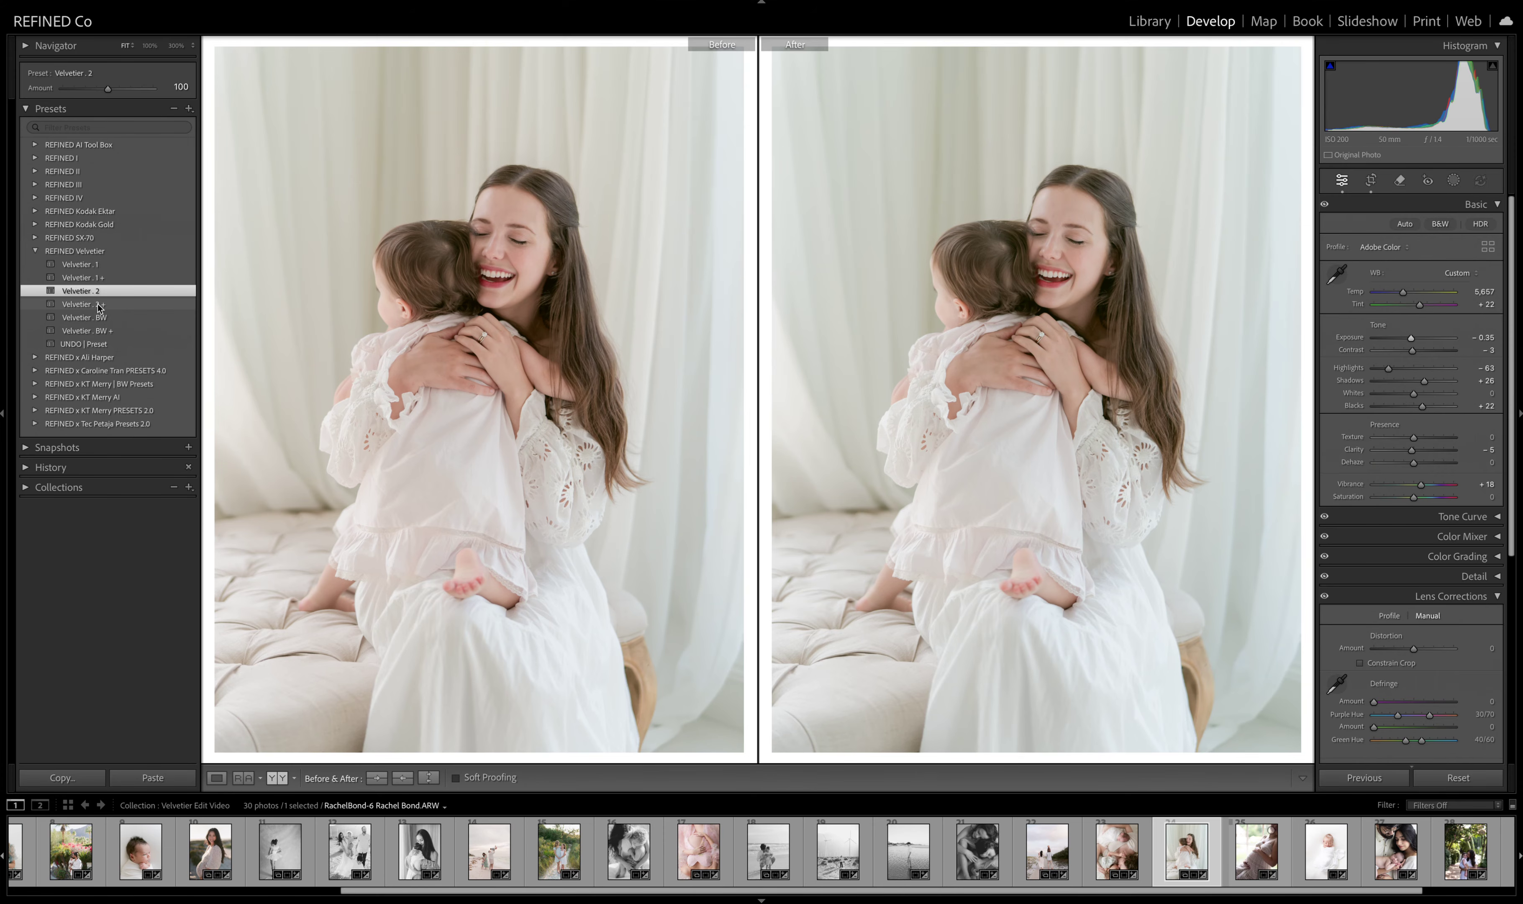
click(100, 307)
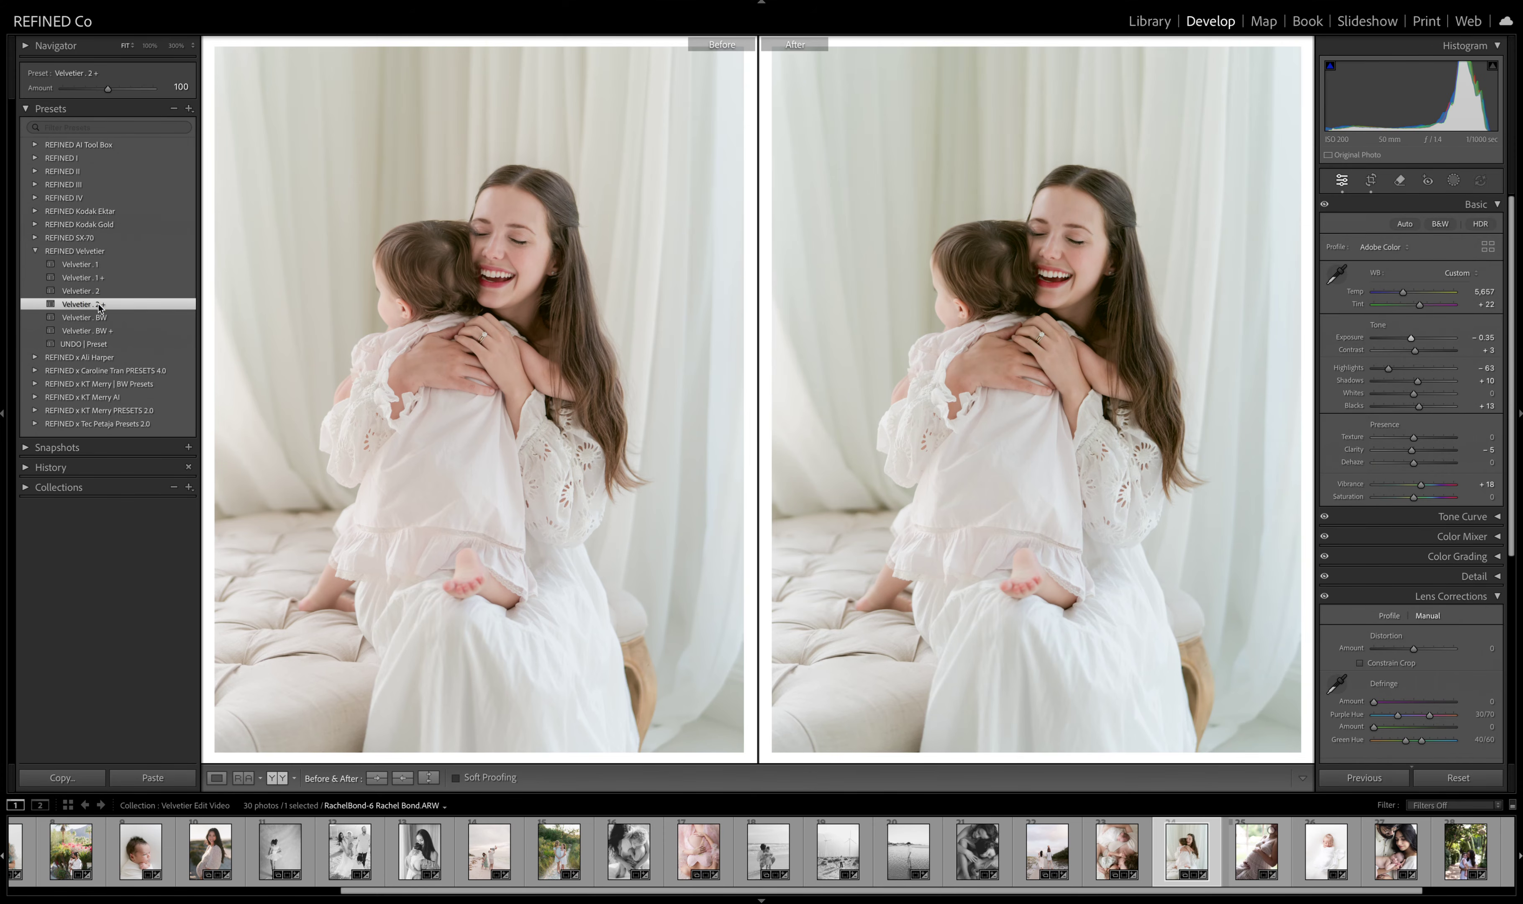
click(98, 318)
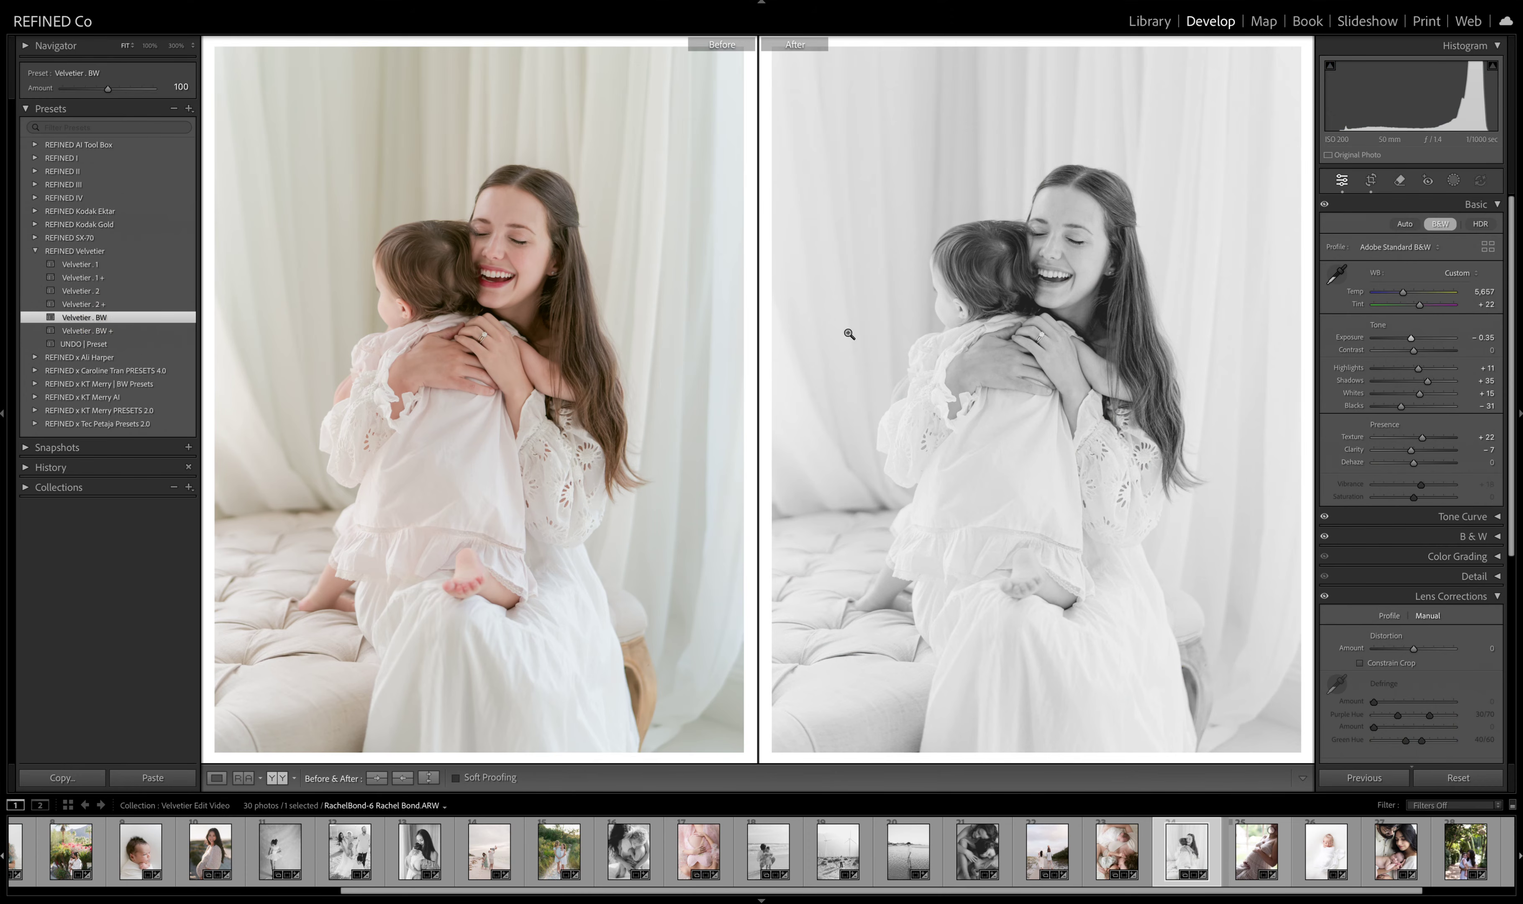
drag(1411, 338, 1407, 337)
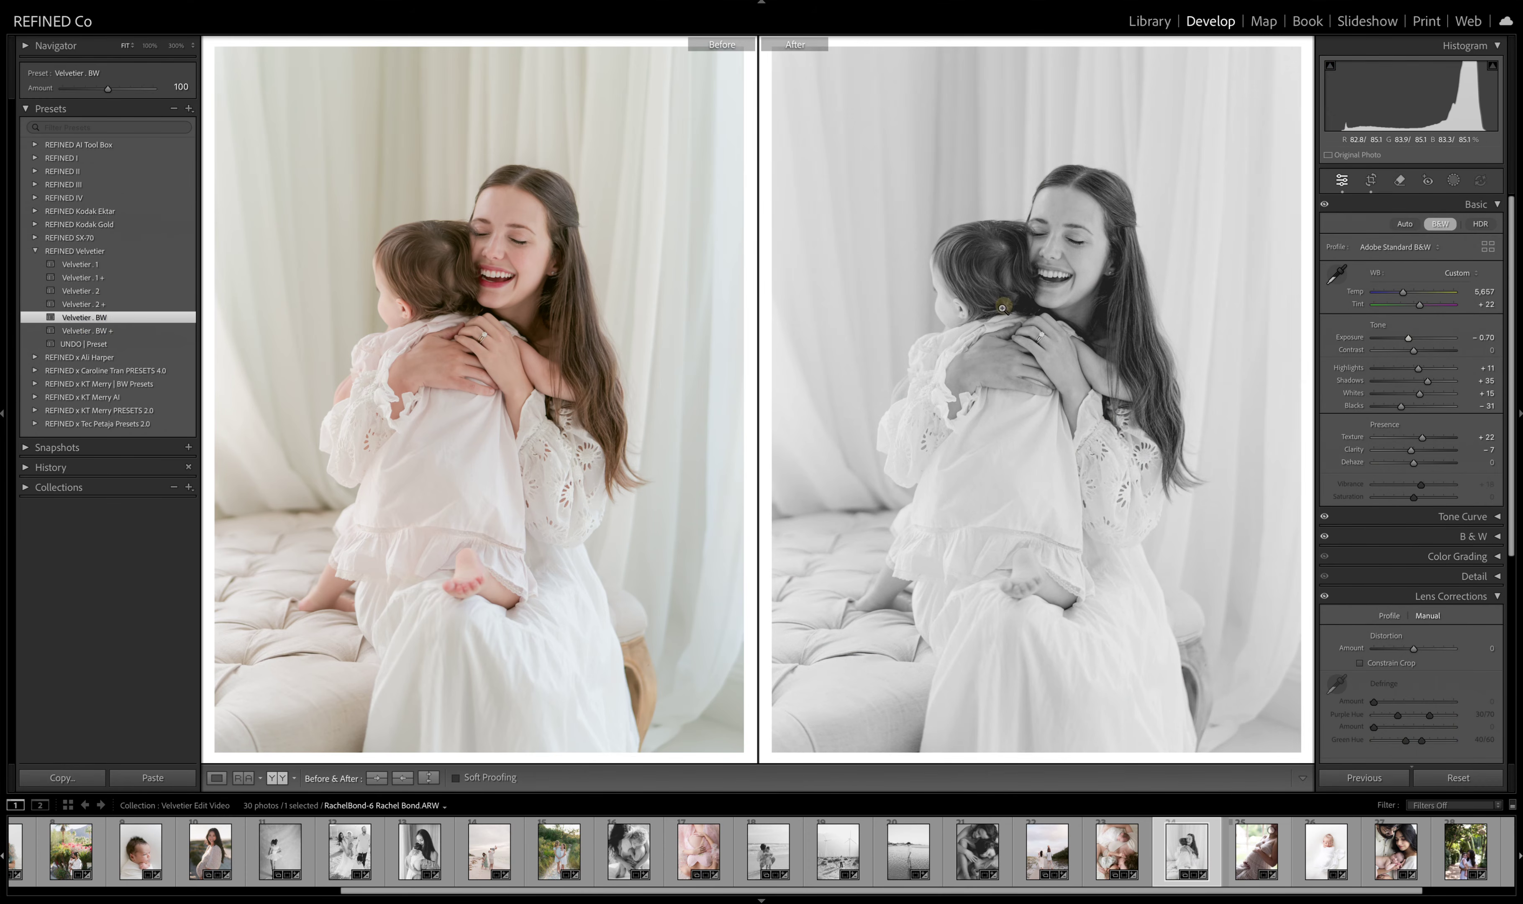
- Apply Velvetier 1 to the maternity photo by the window, and set Exposure to +0.40 and Contrast to +4
click(1256, 850)
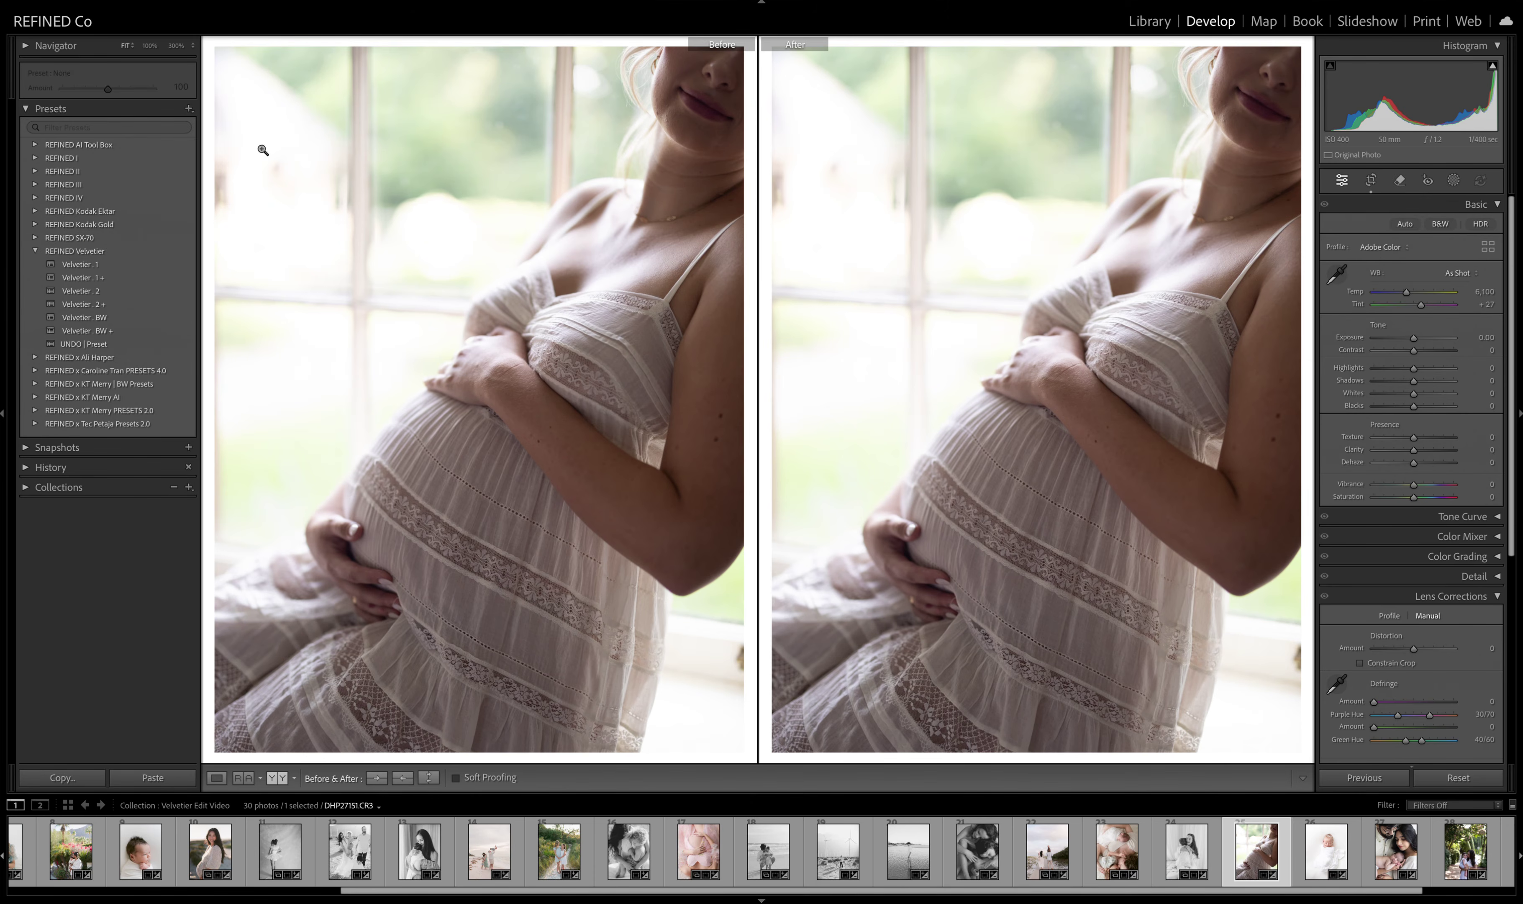
click(82, 264)
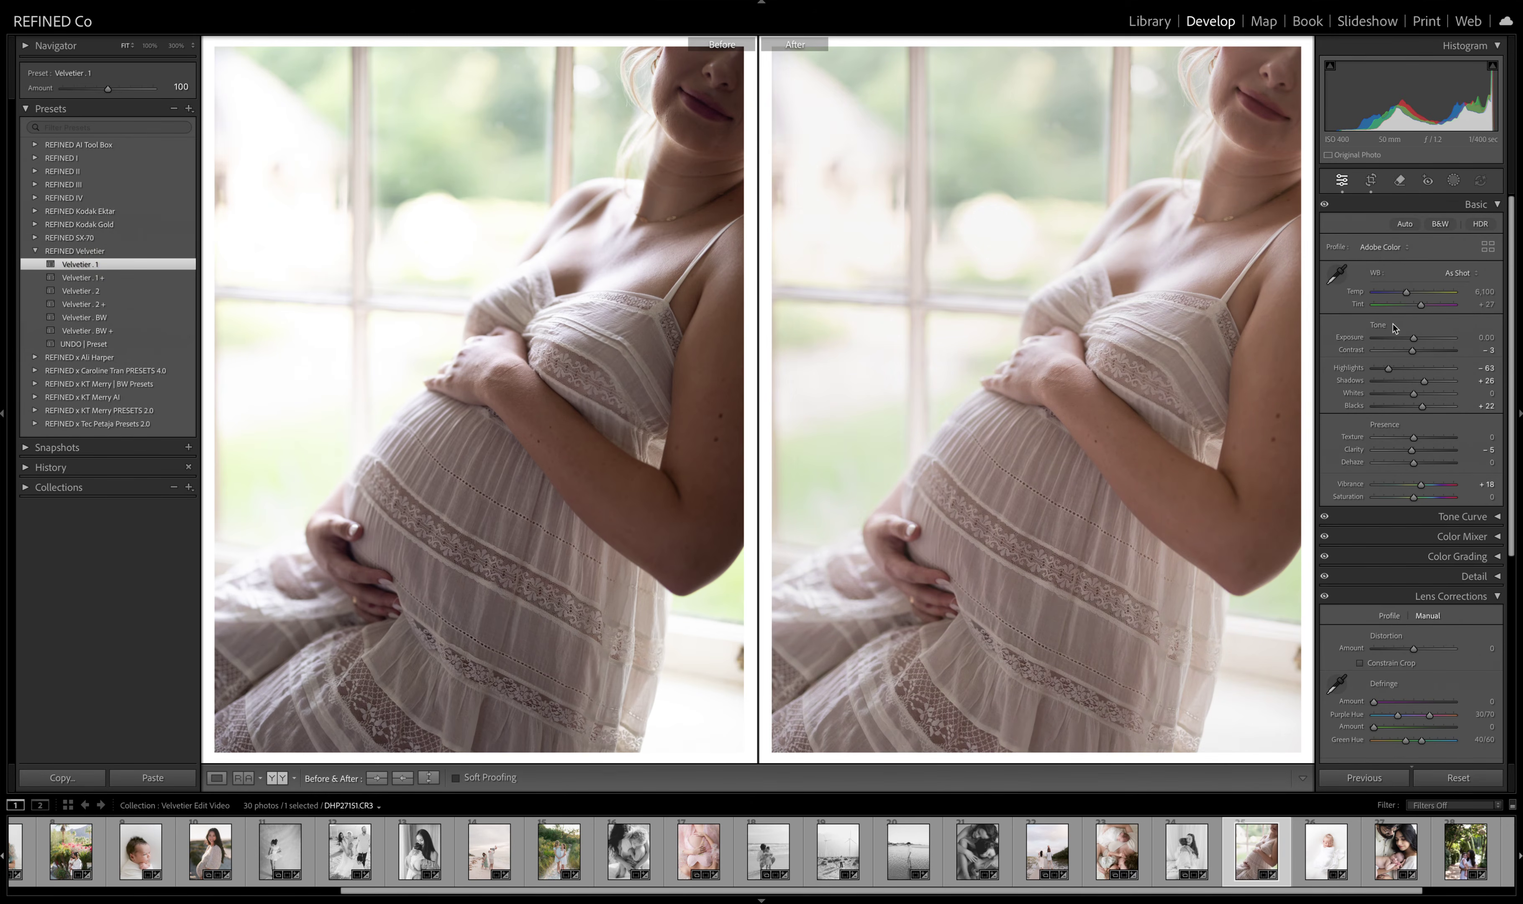
drag(1413, 338, 1415, 350)
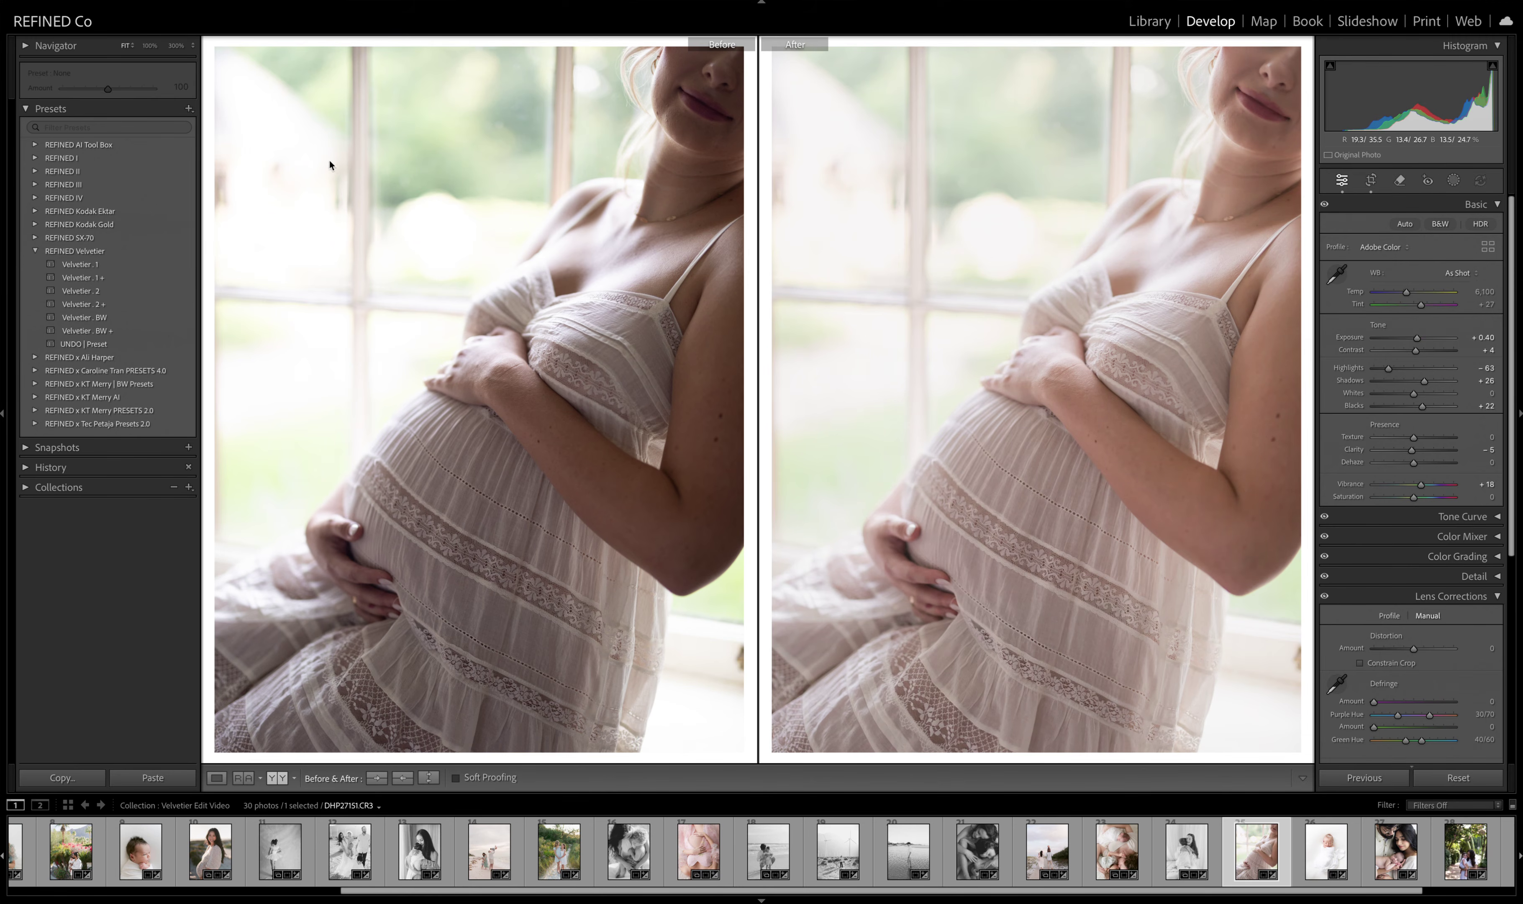
- Try Velvetier 2 on the maternity photo, and finish it with Velvetier BW at Exposure +0.15
click(98, 291)
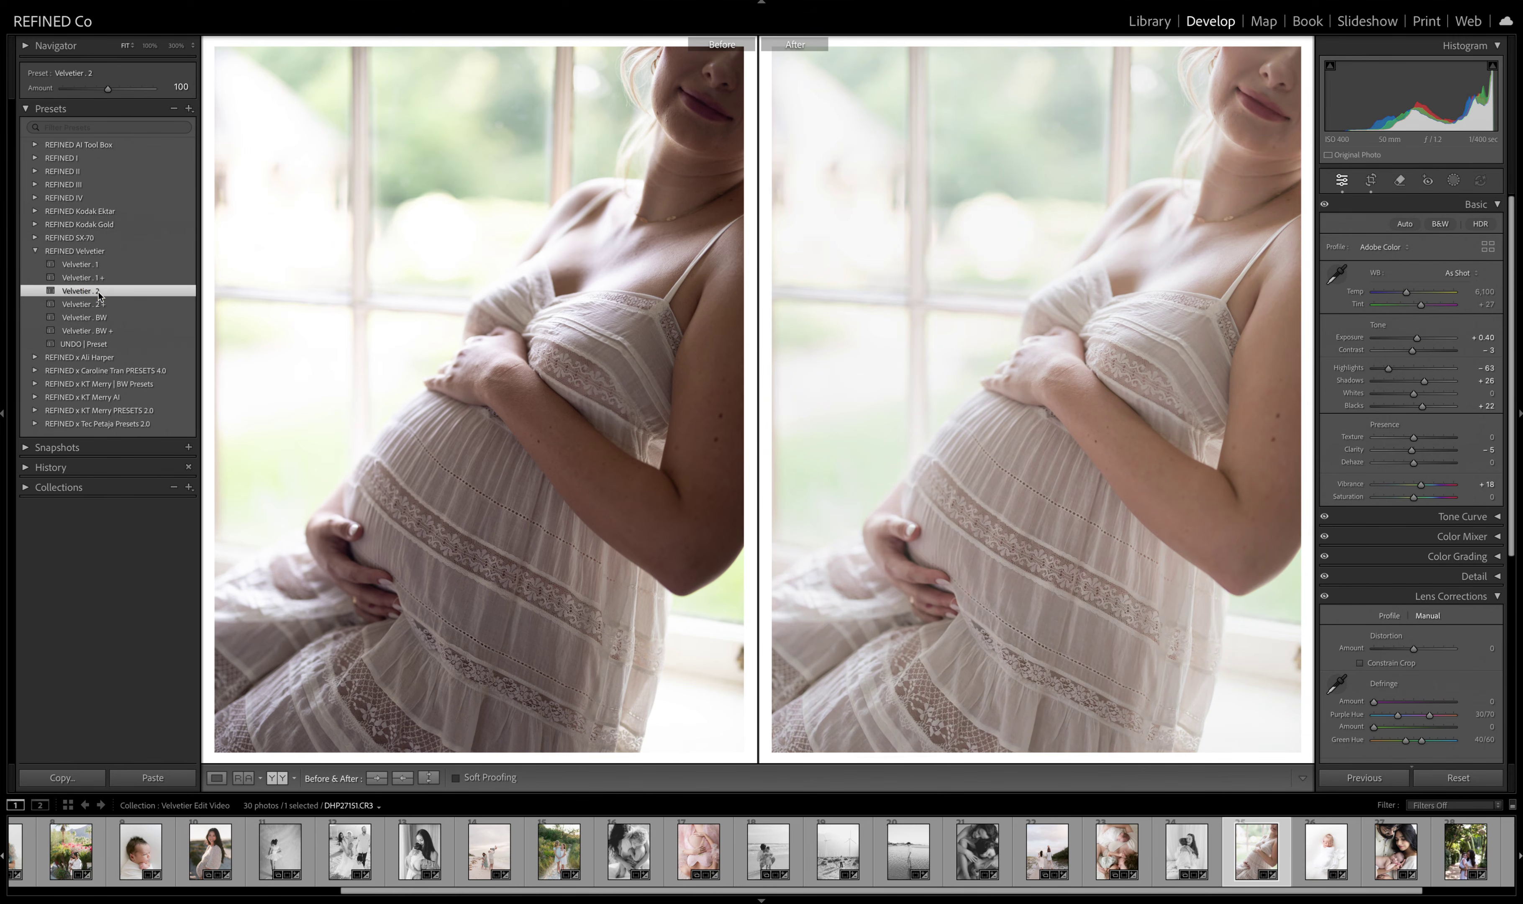
click(95, 317)
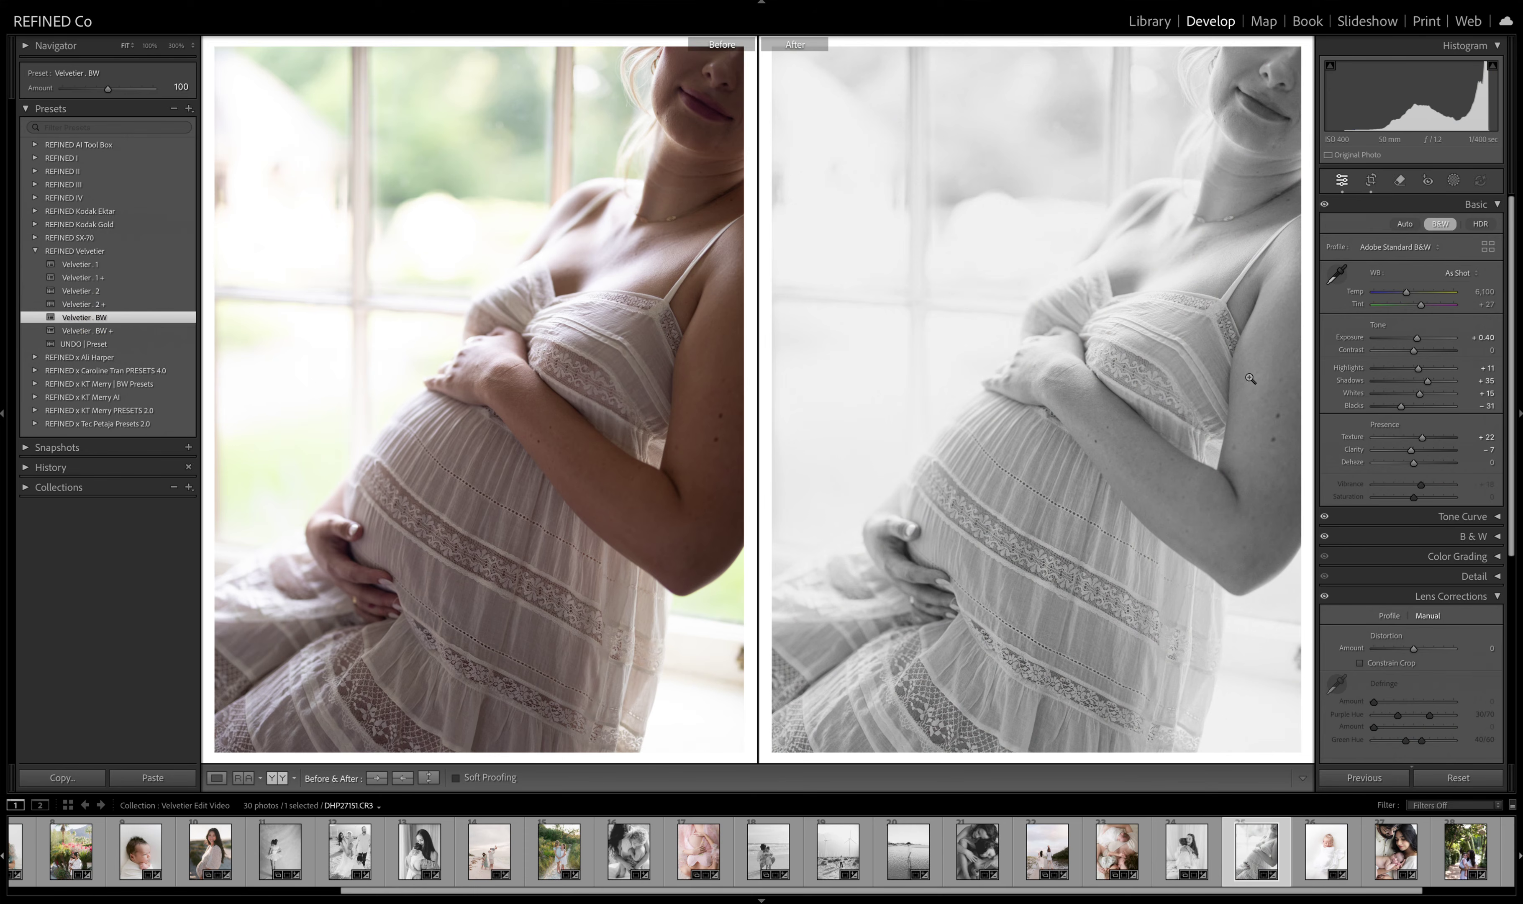
drag(1417, 338, 1415, 343)
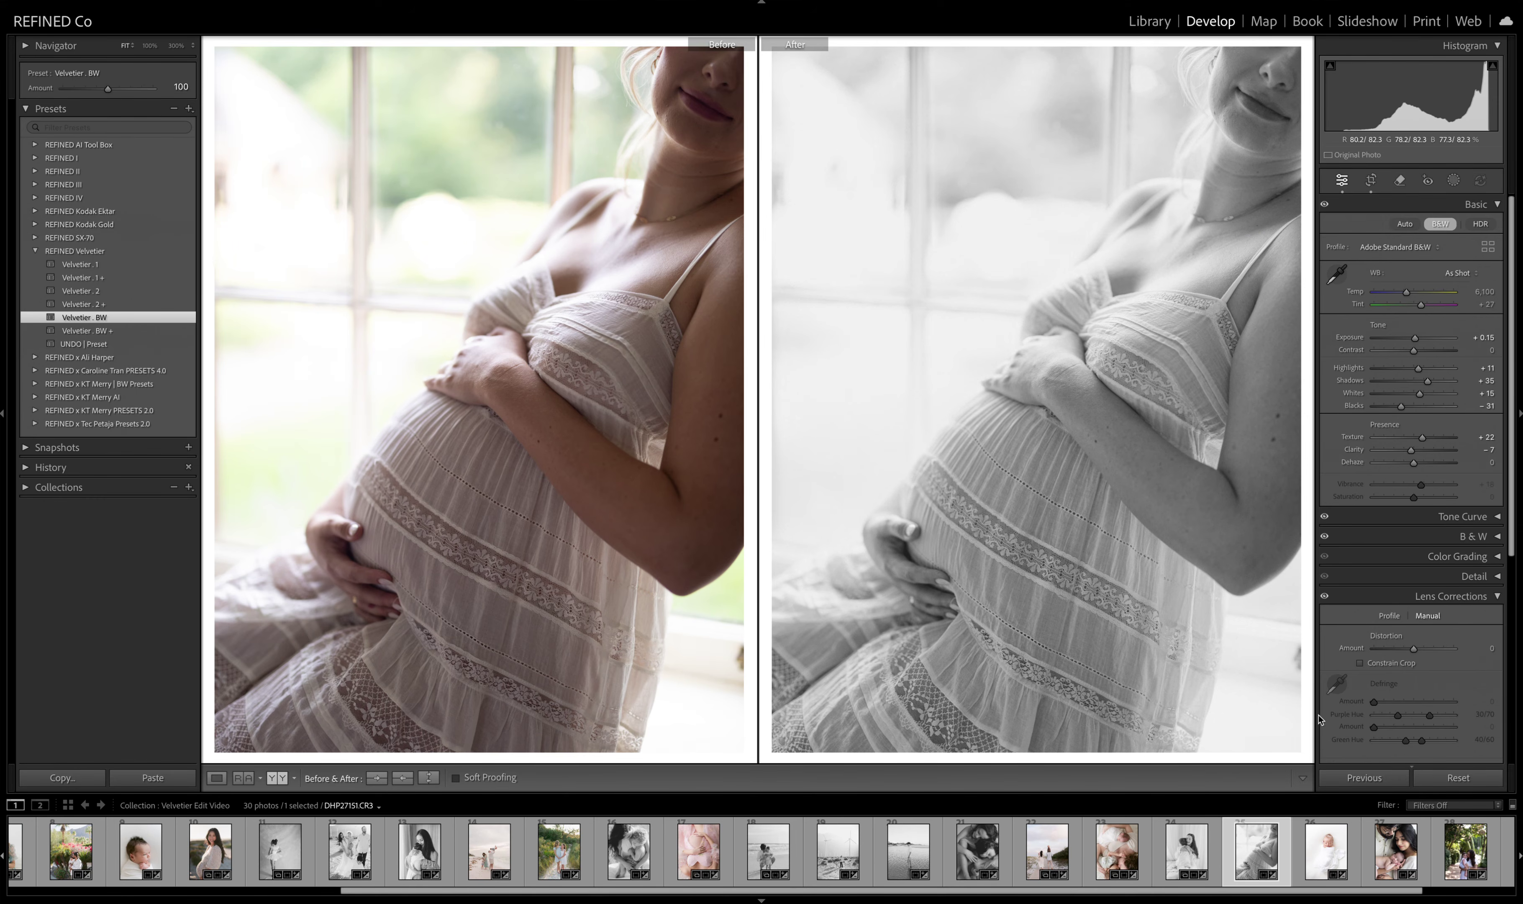
- Lower Exposure to -0.85 on the photo of the swaddled newborn with the bow headband, and copy the result to the Before view
click(1326, 850)
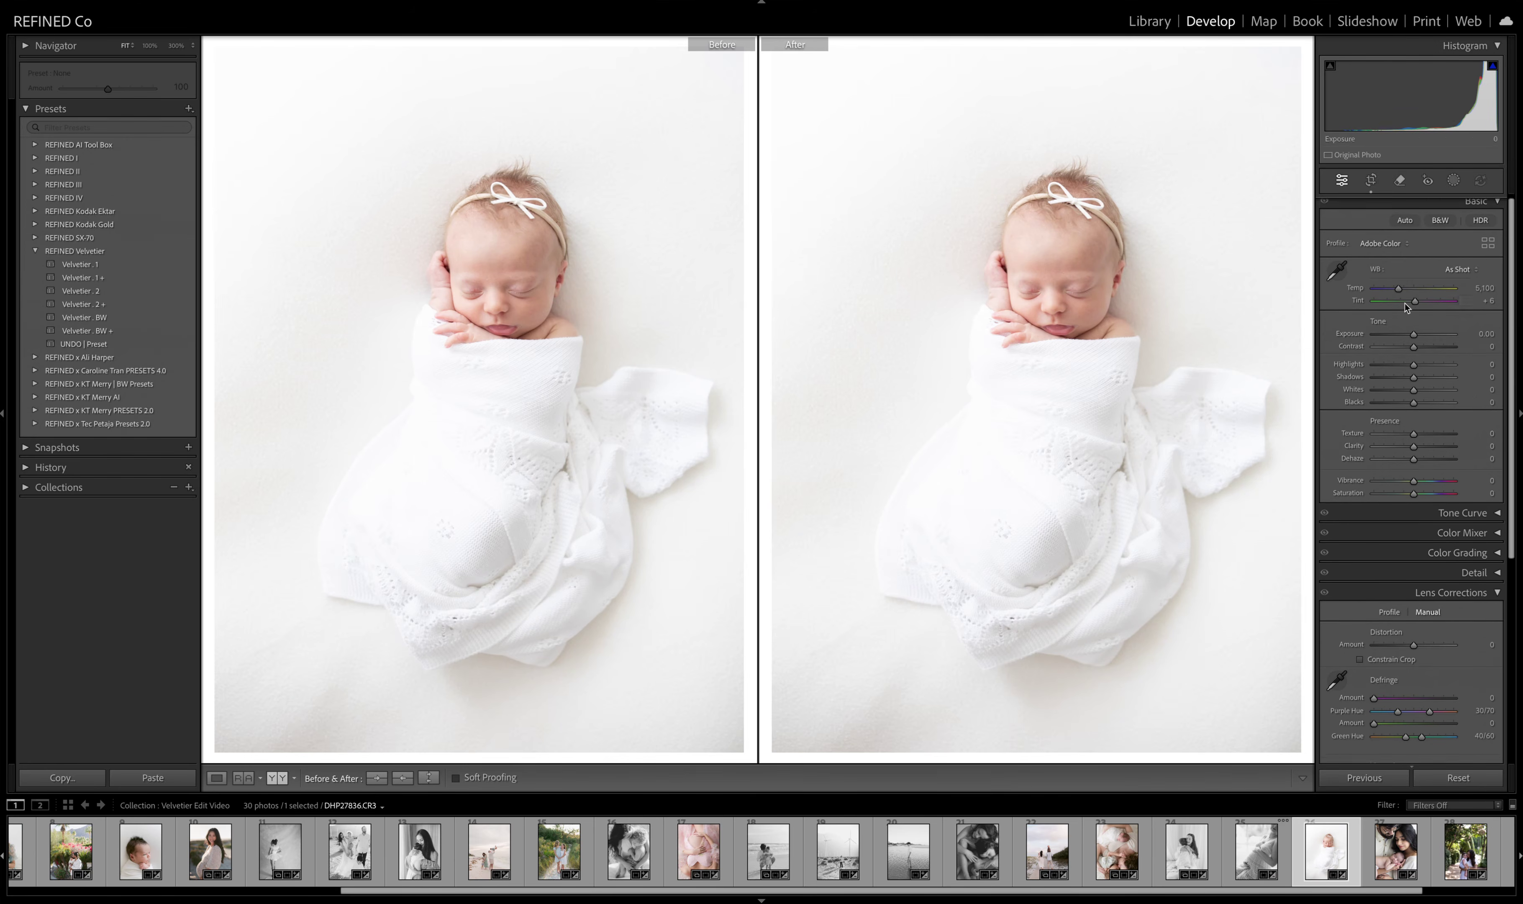
drag(1414, 340, 1378, 311)
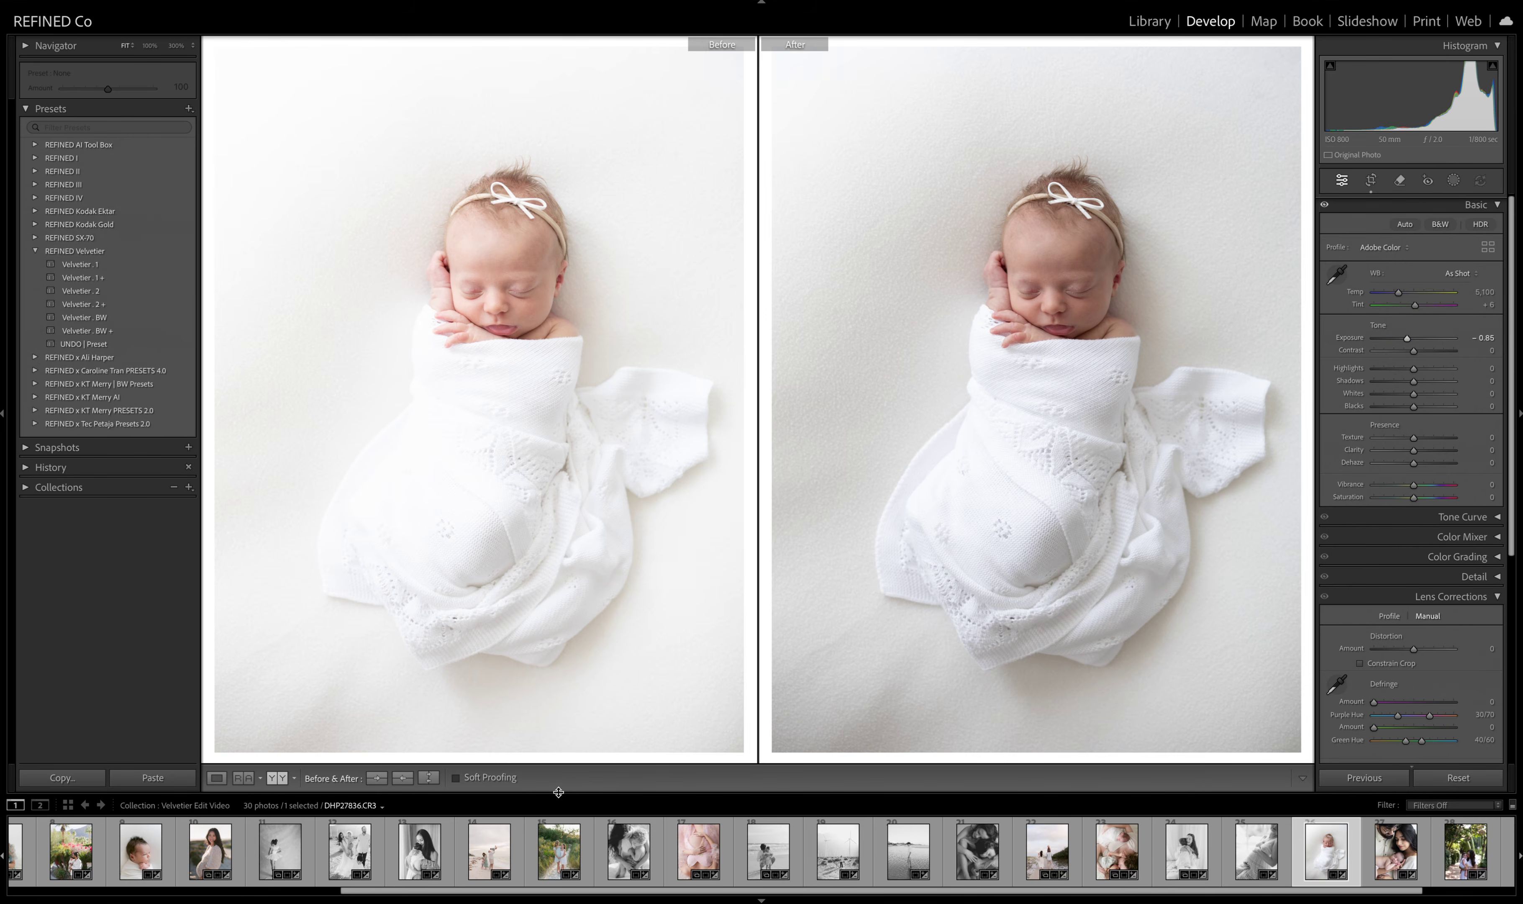
click(403, 778)
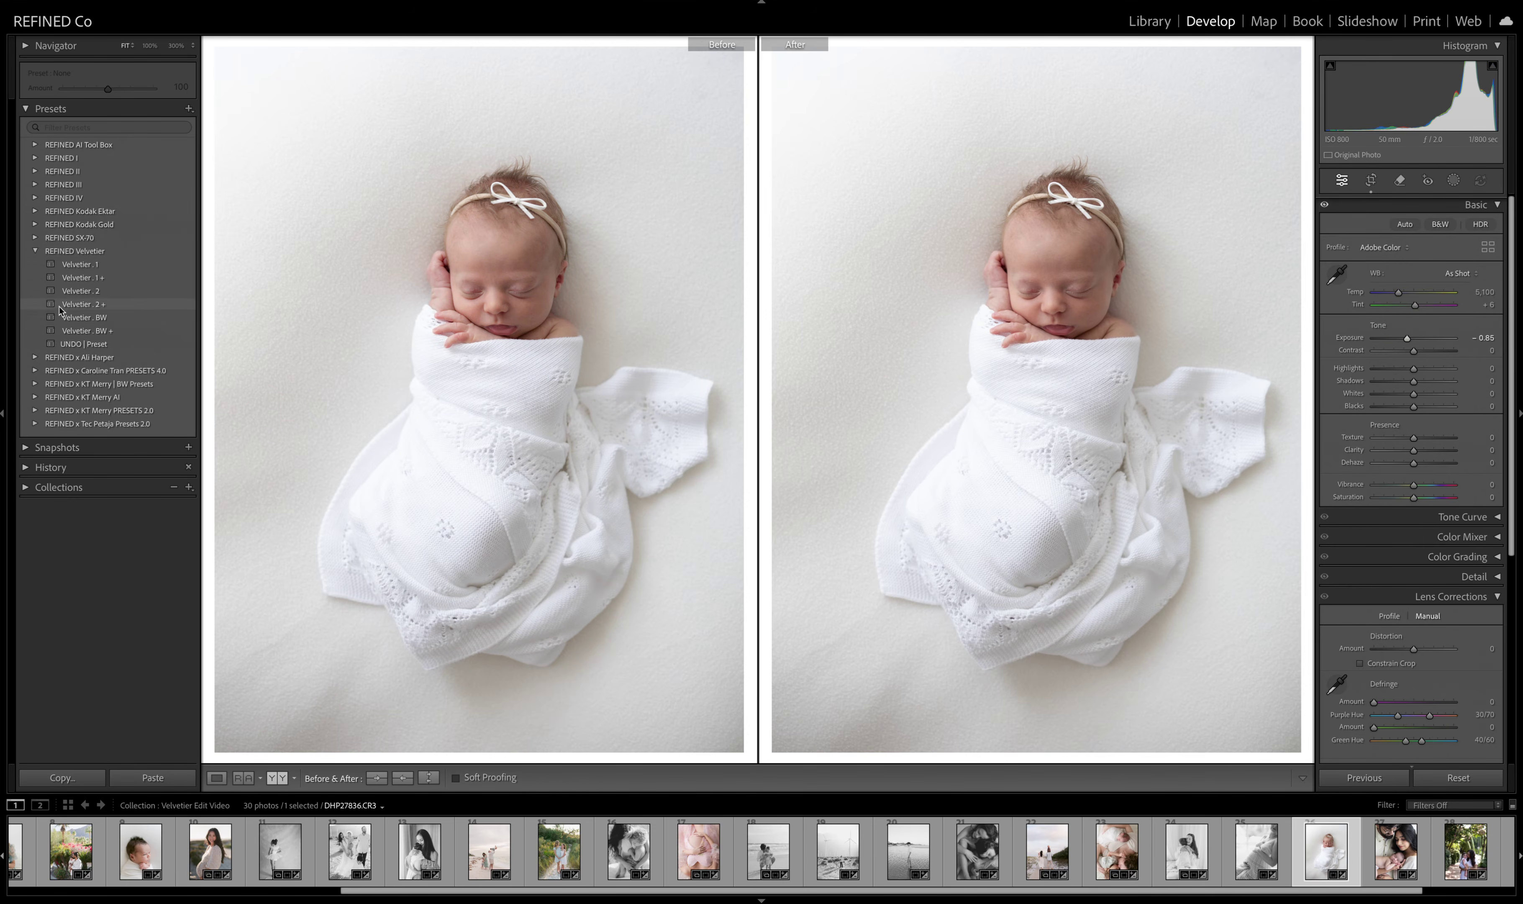
- Compare Velvetier 1 and Velvetier 2 on the swaddled newborn photo, and finish it with Velvetier BW
click(44, 263)
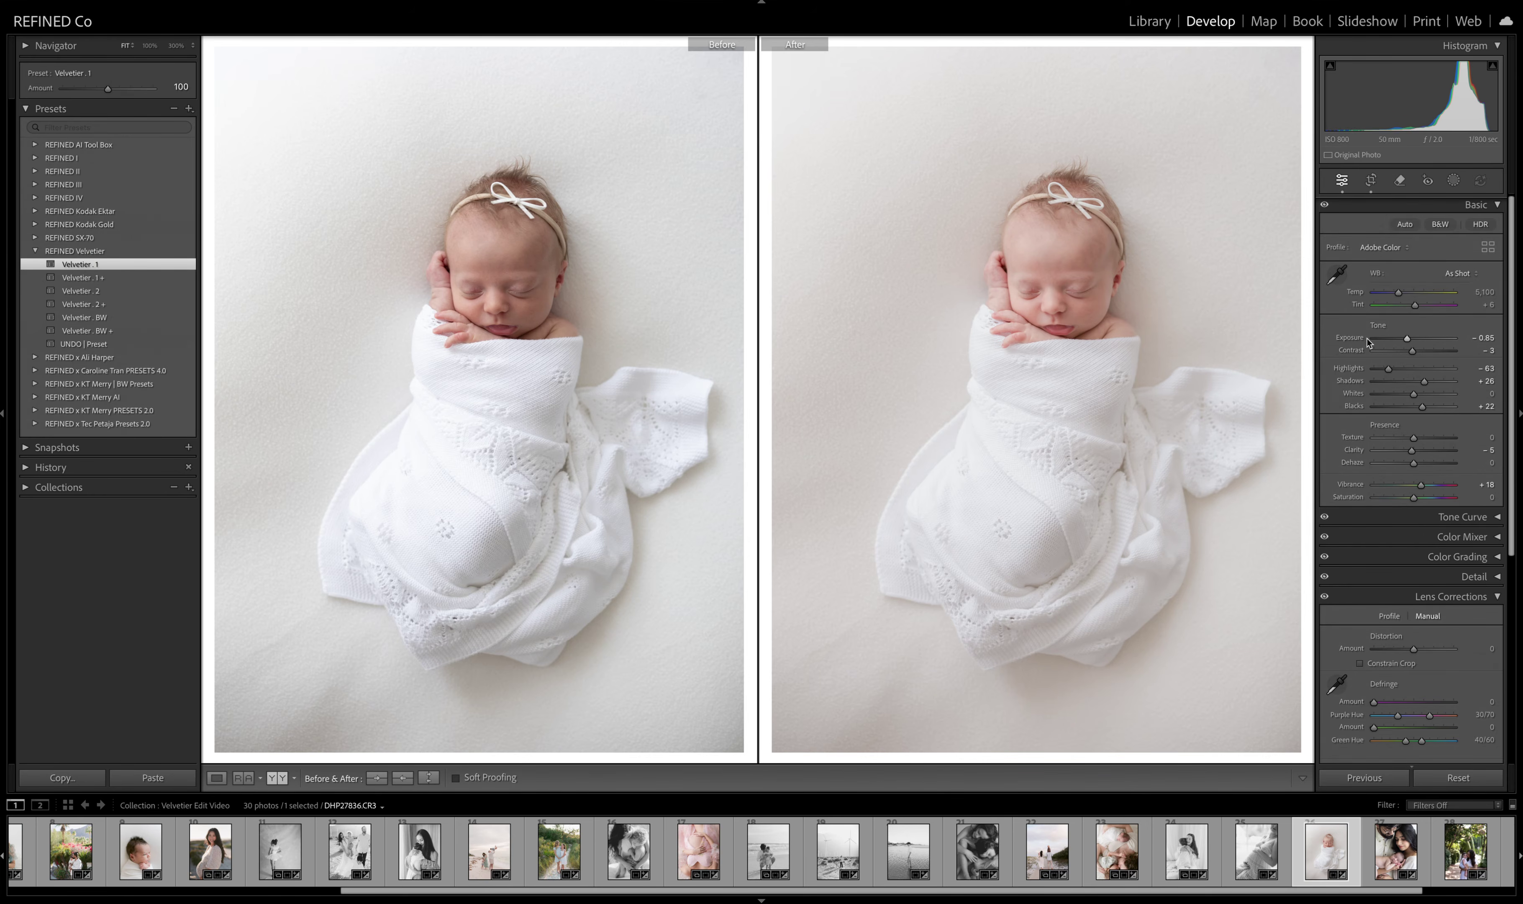
click(1020, 527)
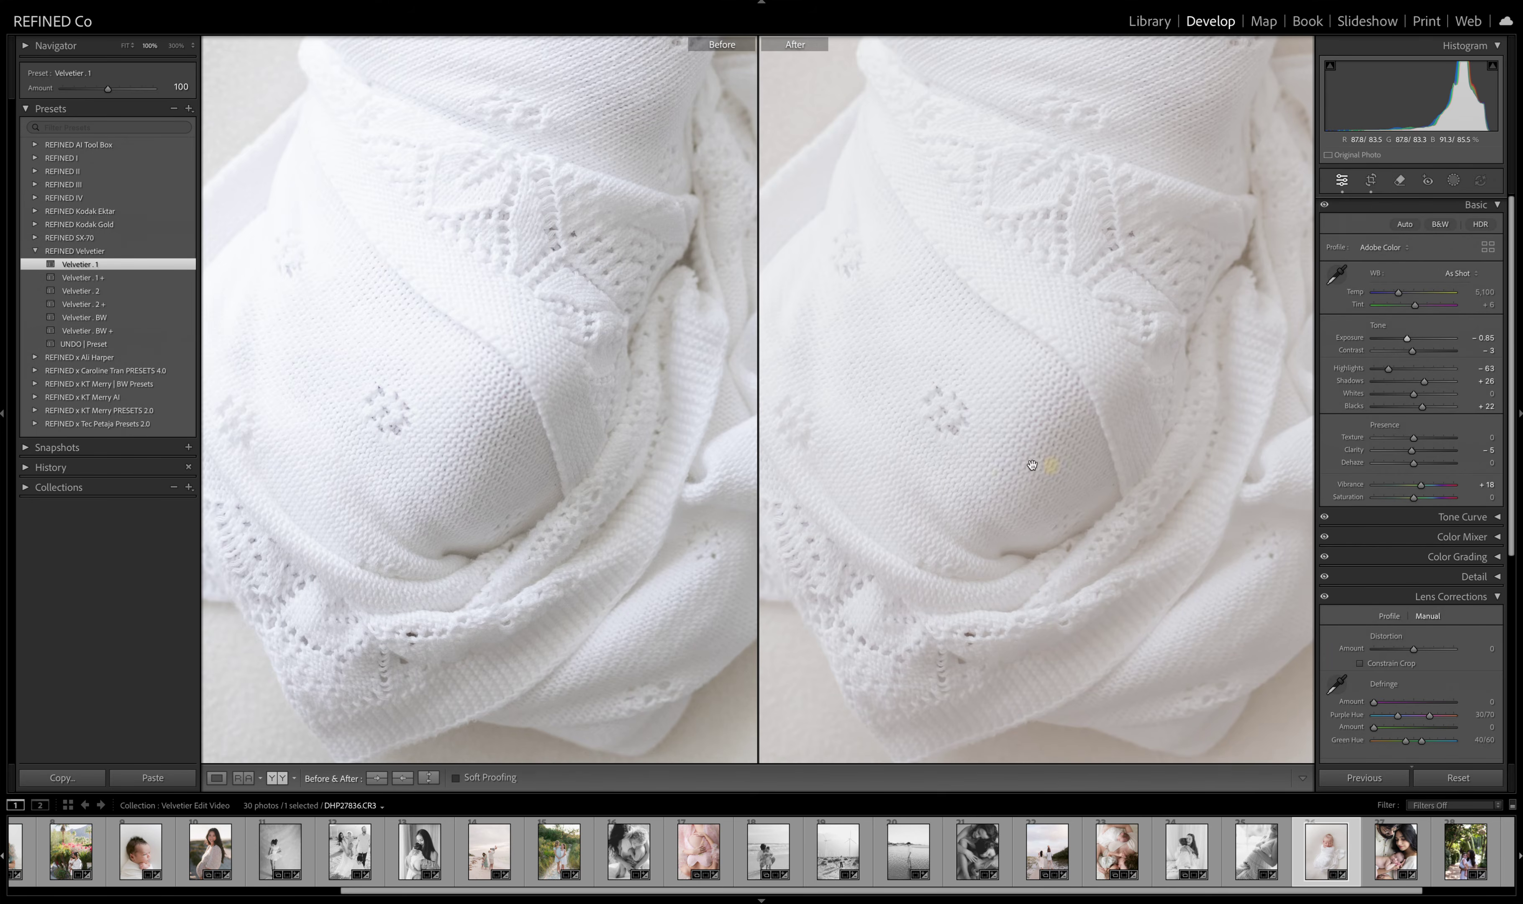
drag(1062, 403, 1071, 359)
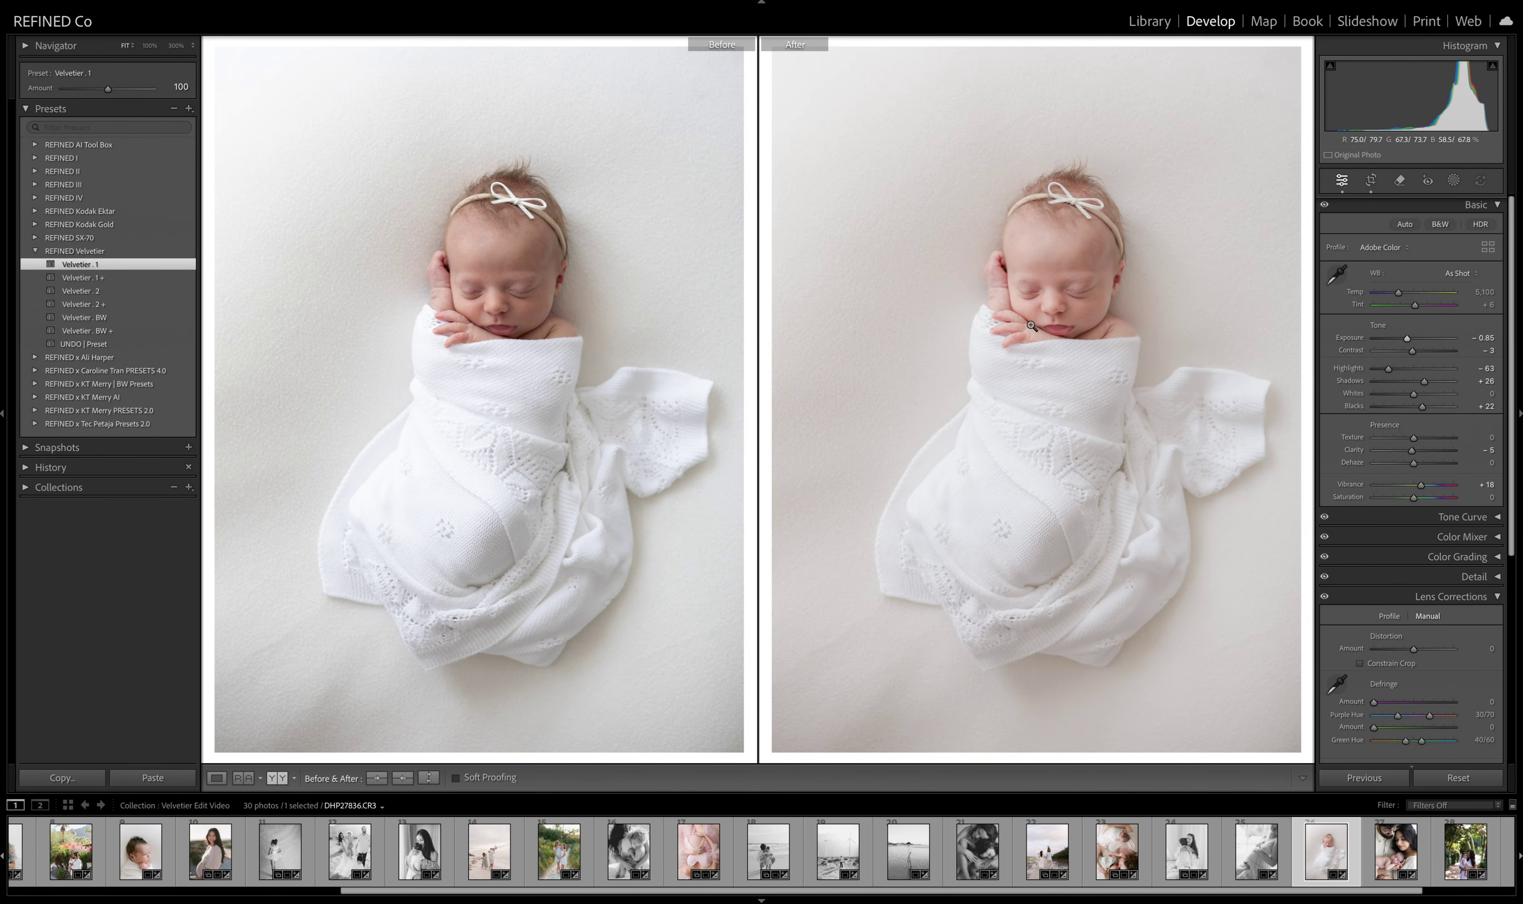
click(99, 293)
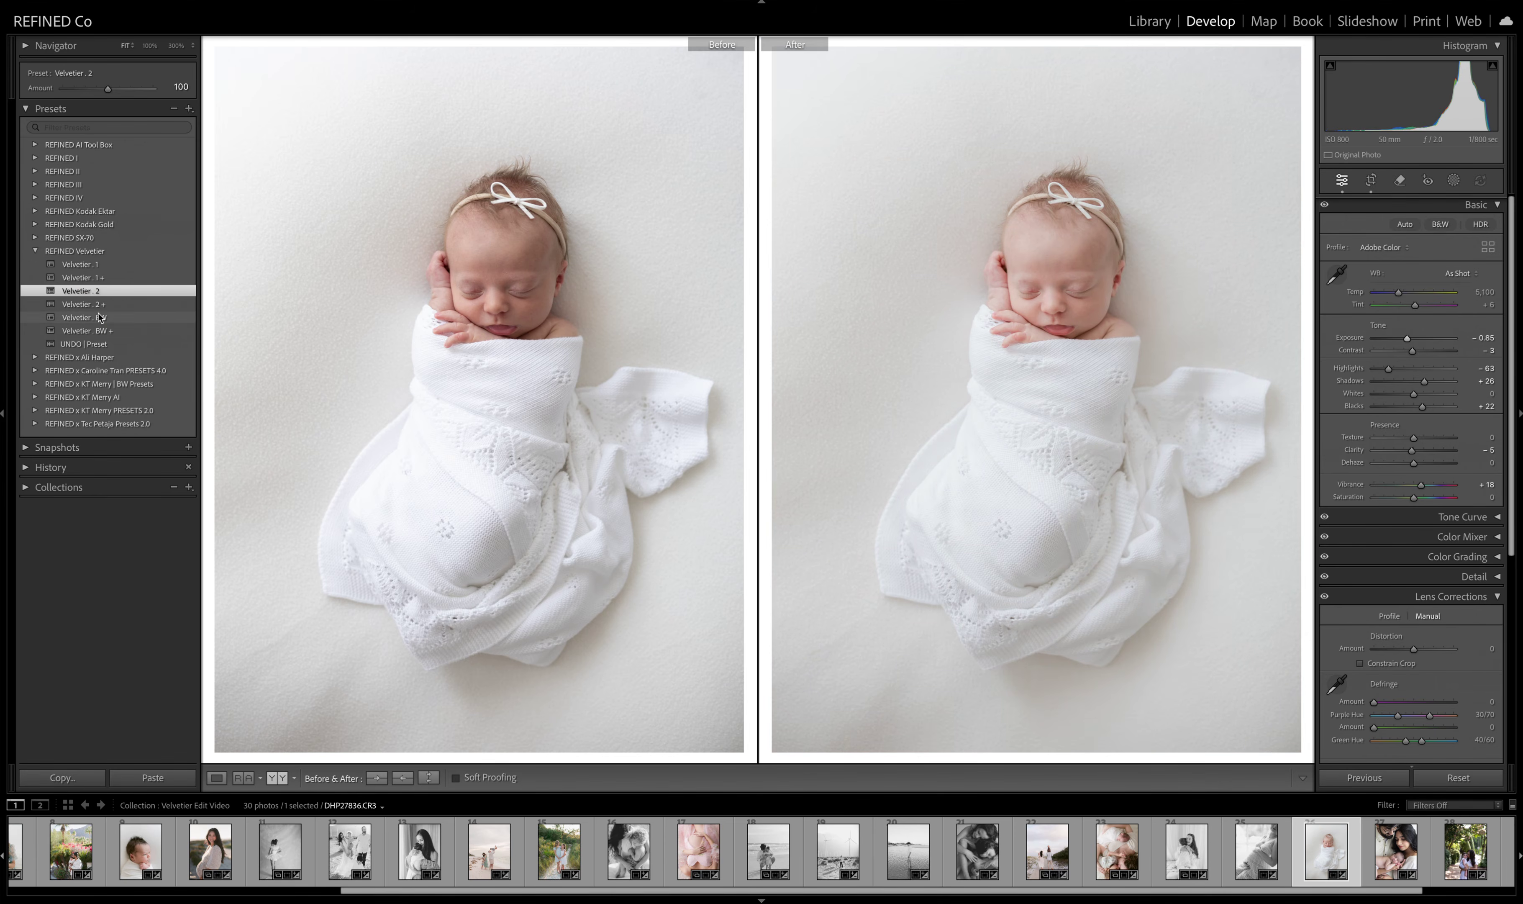
click(99, 316)
- Apply Velvetier 1 to the photo of the parents cradling their newborn, set Temp to 5,433 and Tint to +1, and copy it to the Before view
key(Right)
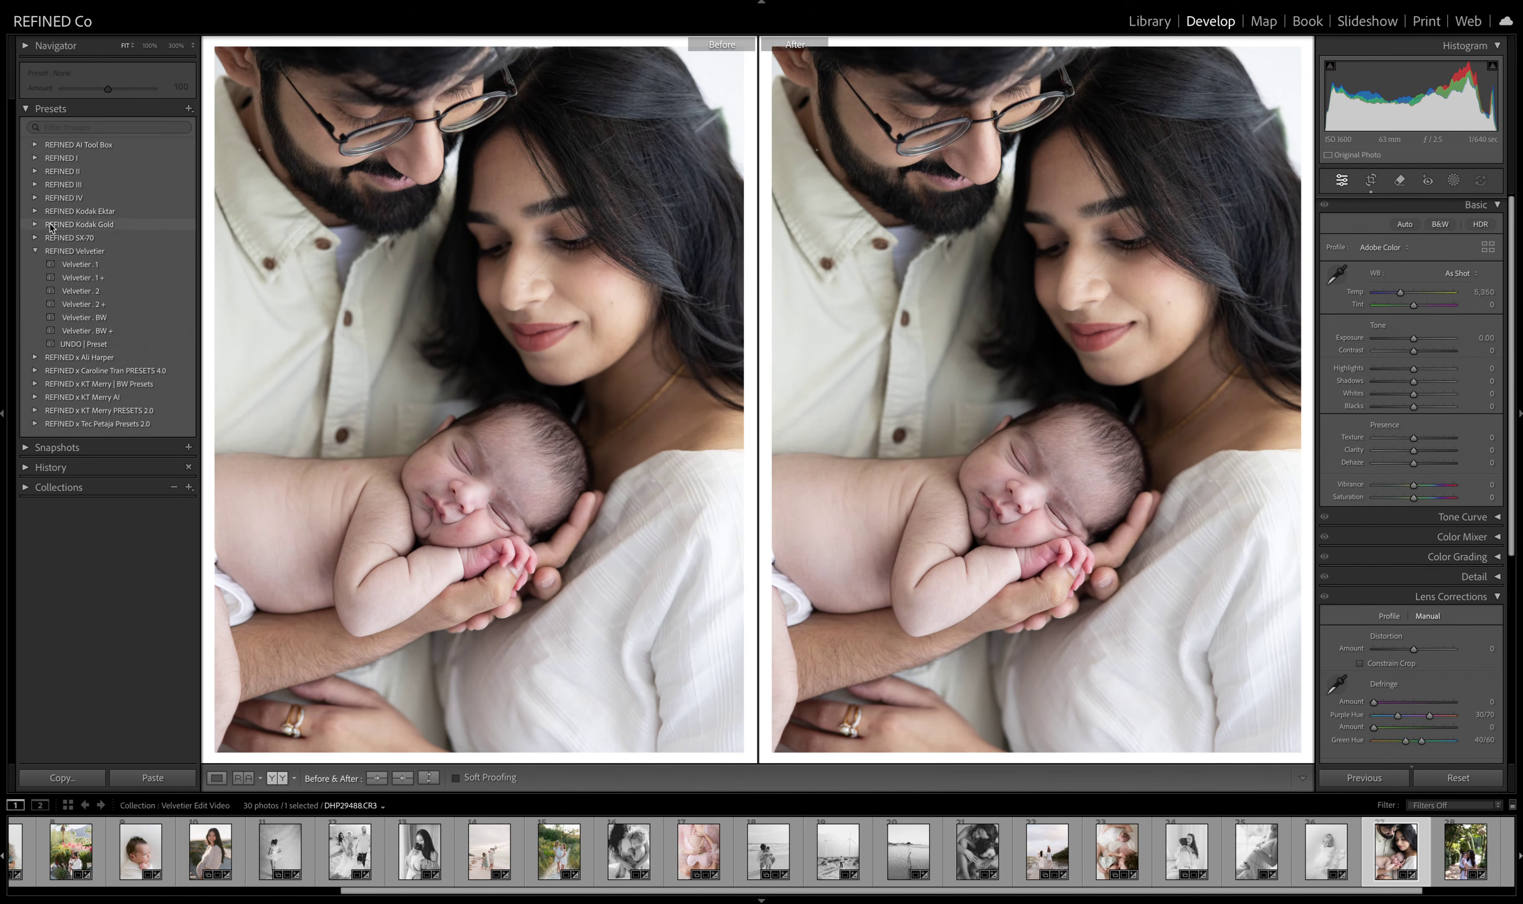
click(79, 264)
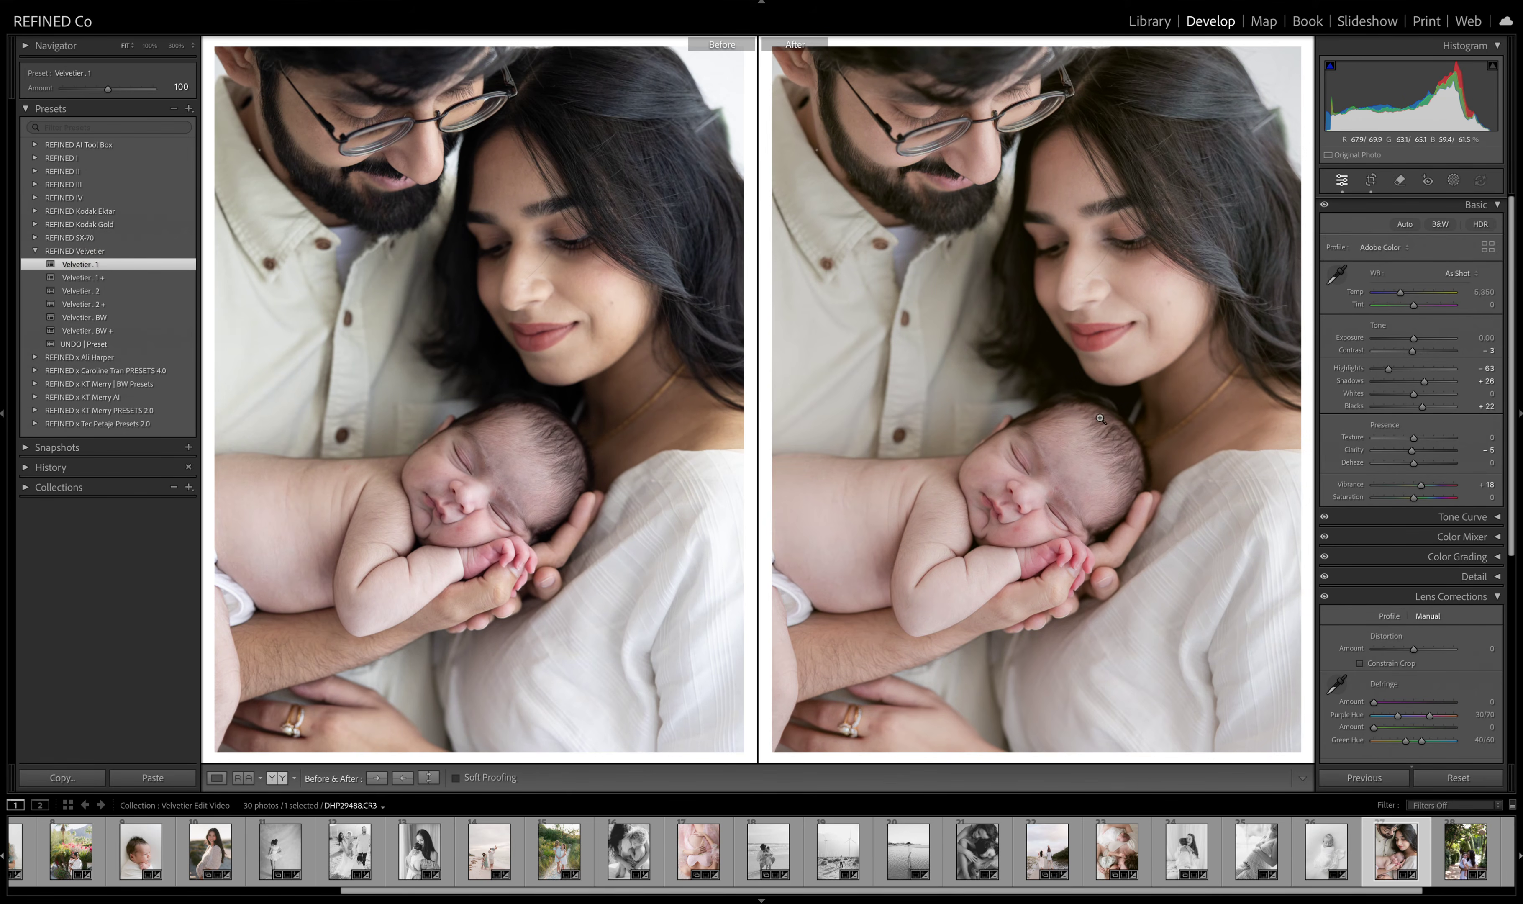
click(1145, 318)
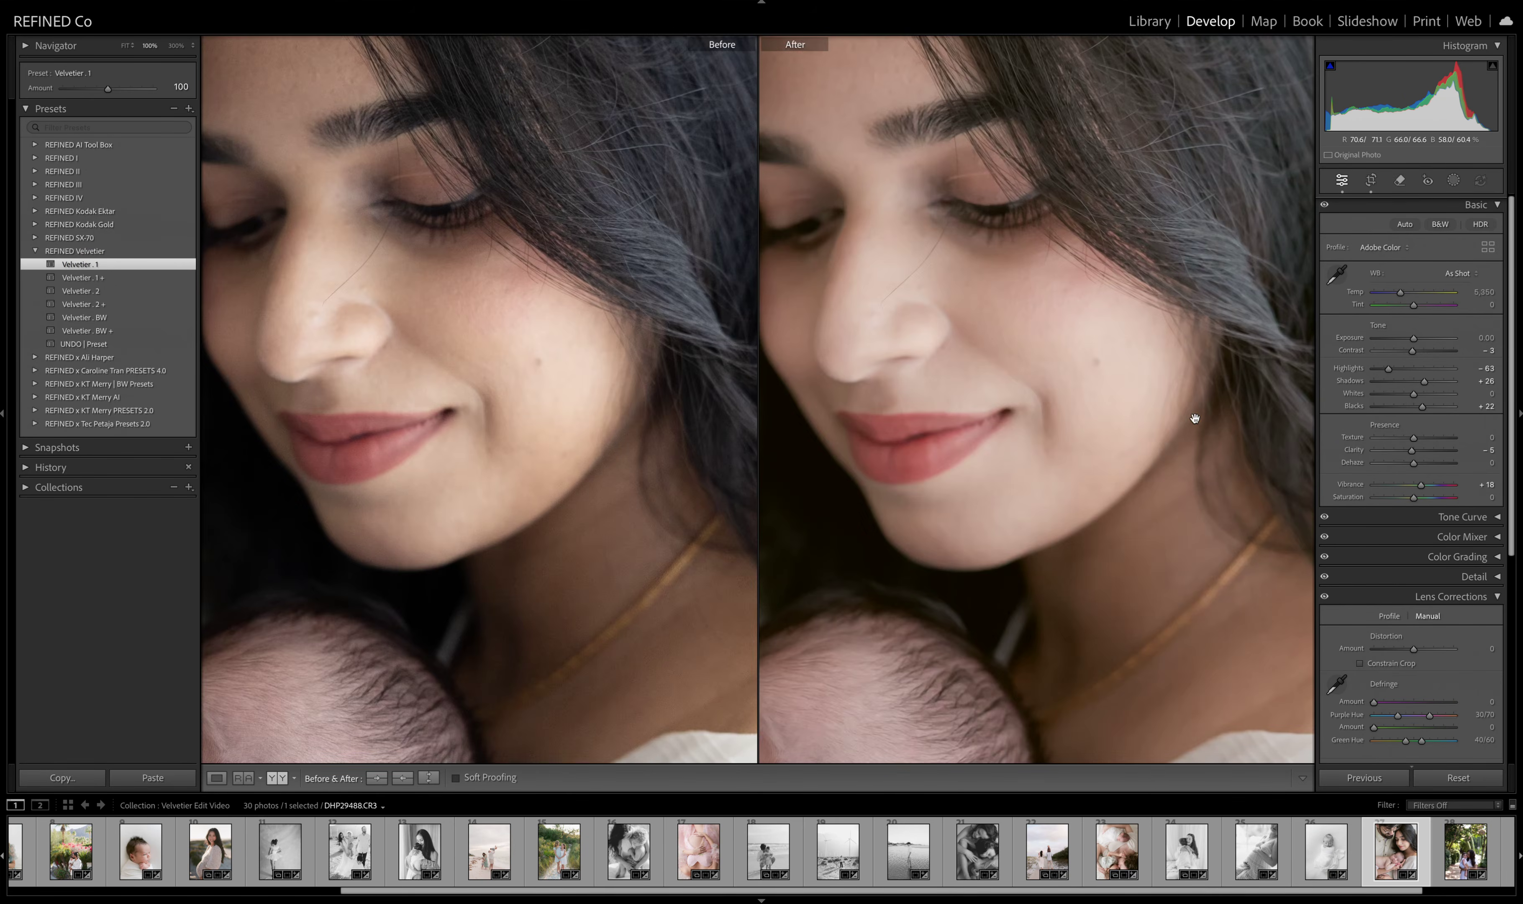
click(1048, 402)
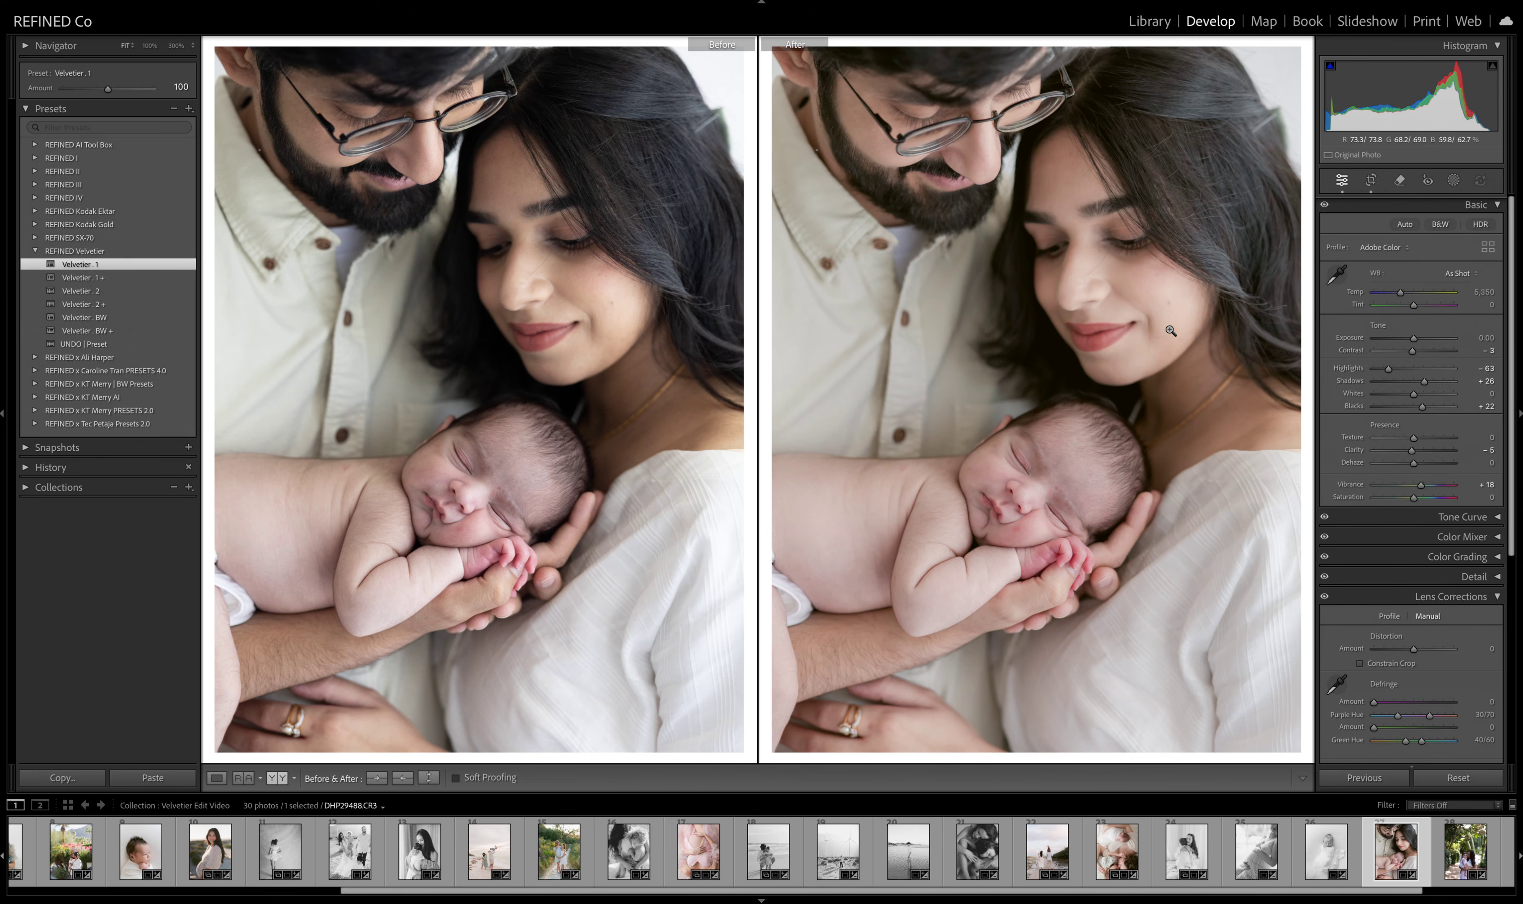
drag(1400, 292, 1414, 310)
click(1414, 305)
click(402, 777)
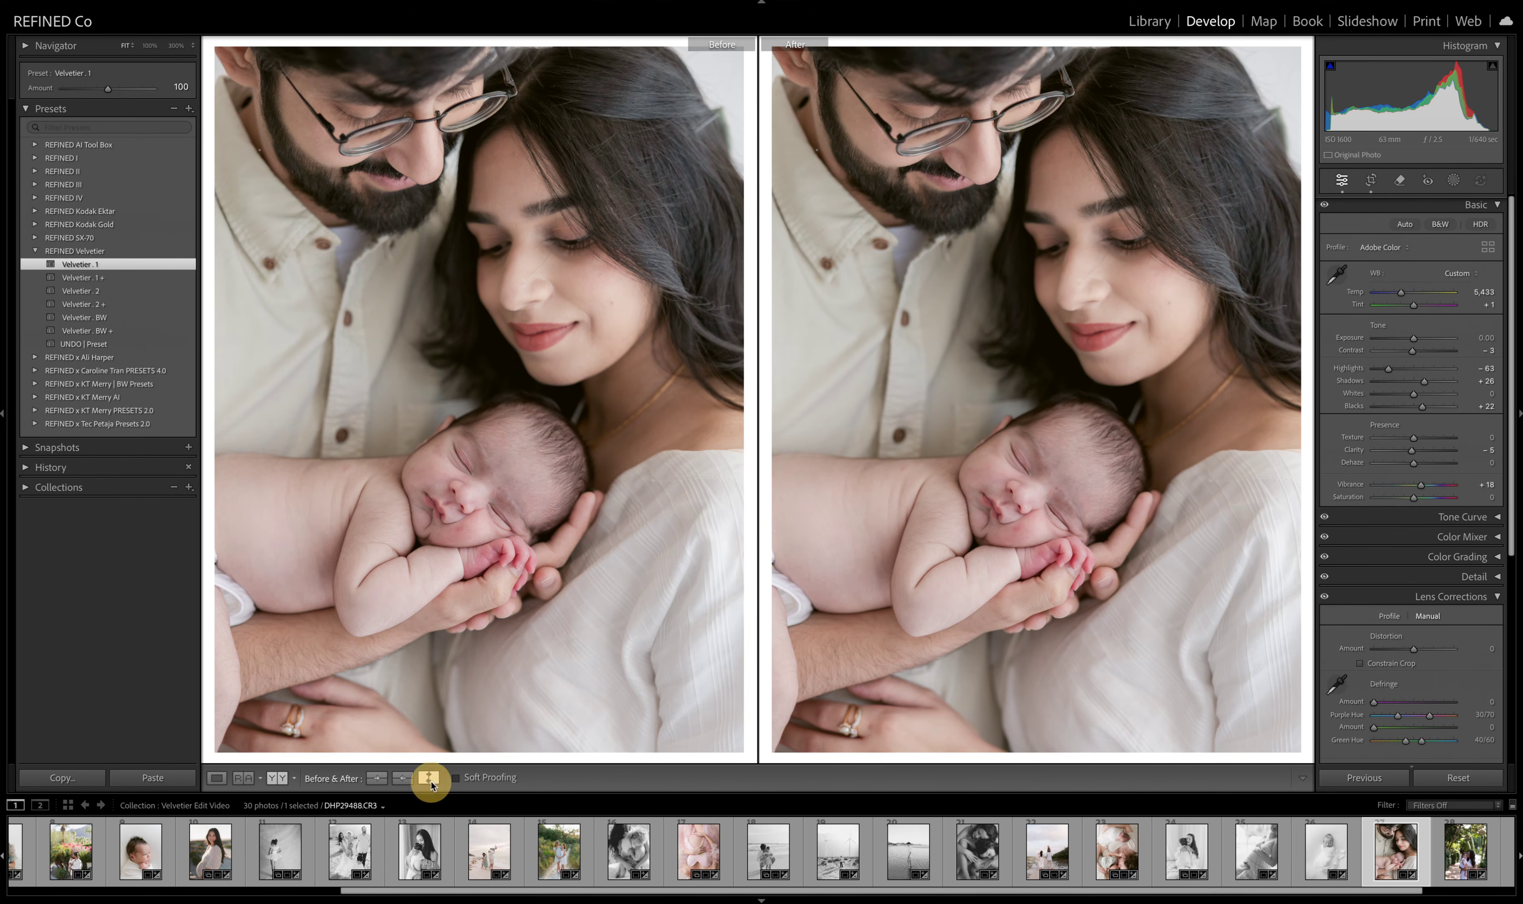
- Try Velvetier 2 and 2 + on the photo of the parents with their newborn, and finish it with Velvetier BW
click(76, 293)
click(89, 306)
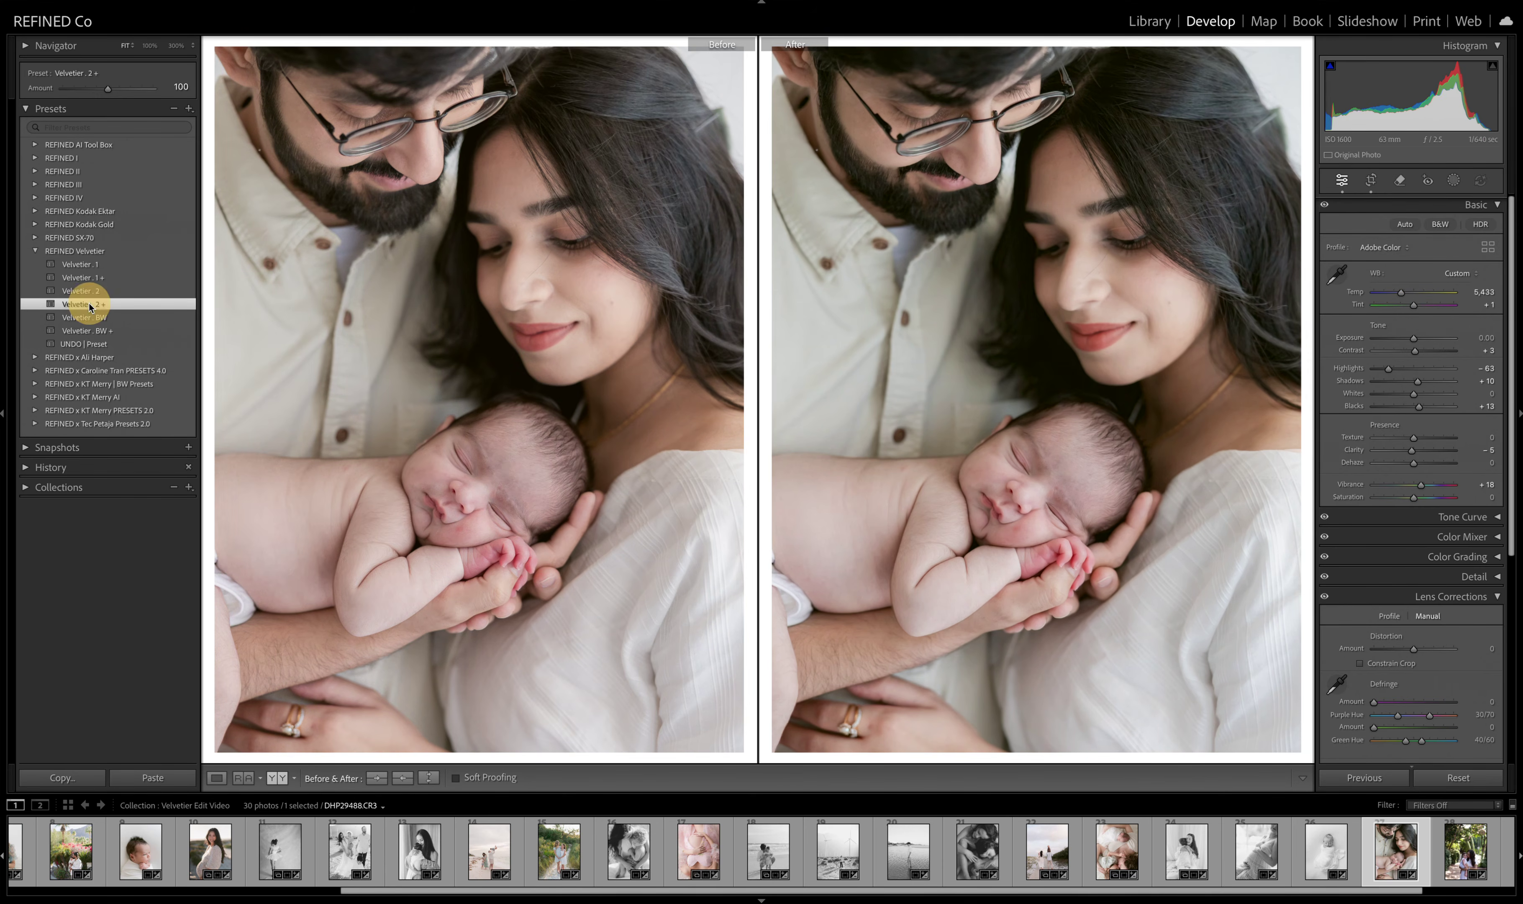
click(93, 317)
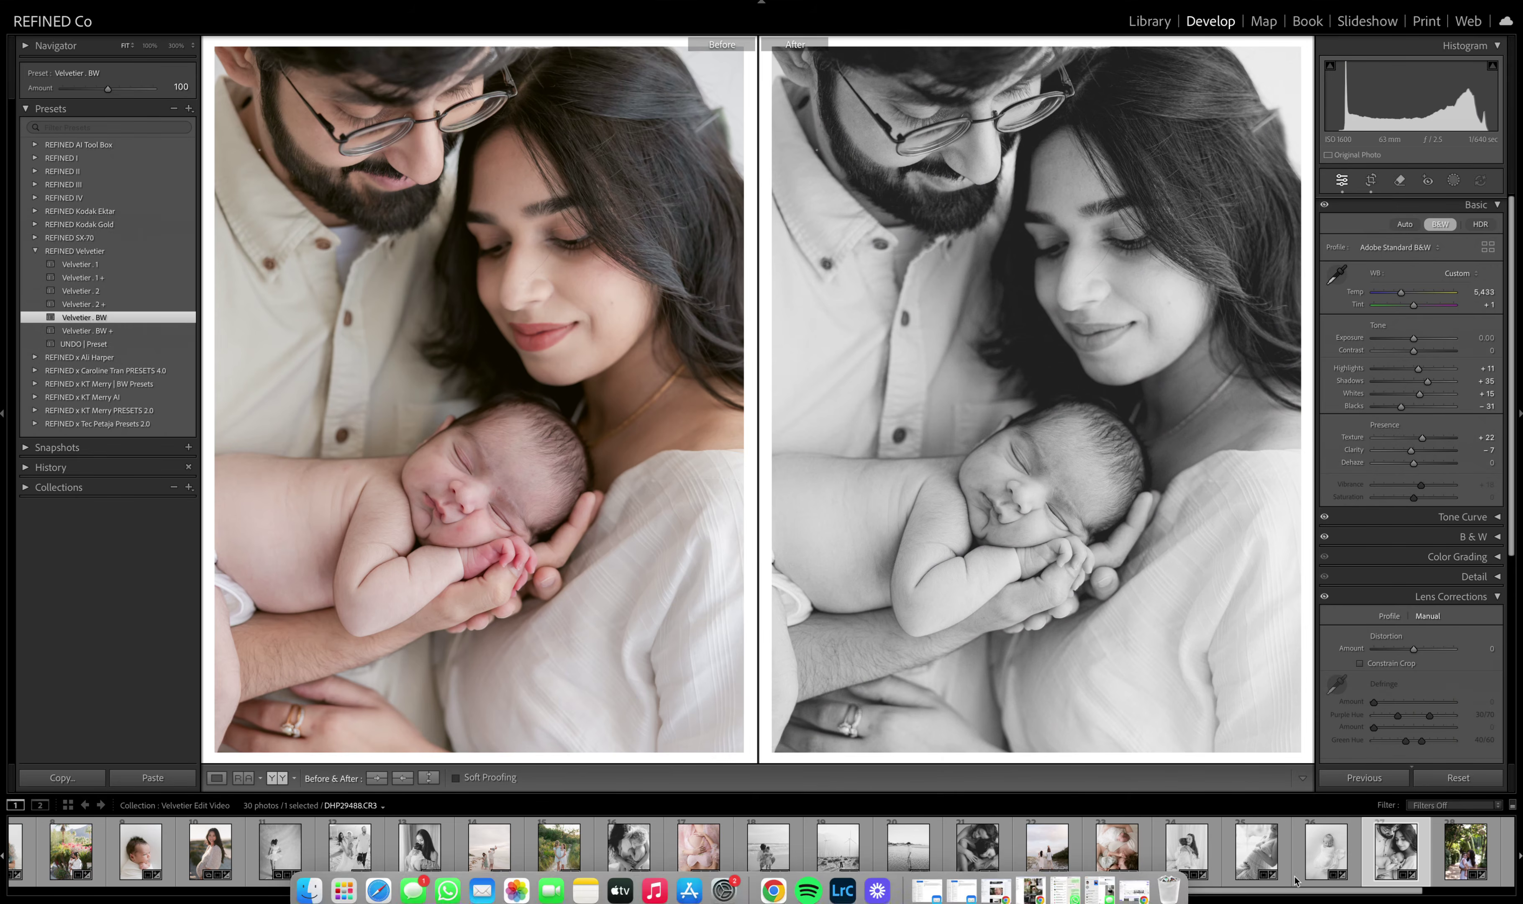
- Start from Auto white balance on the garden mother-and-baby photo, set Temp to 6,248 and Exposure to +0.50, and copy it to the Before view
click(1439, 883)
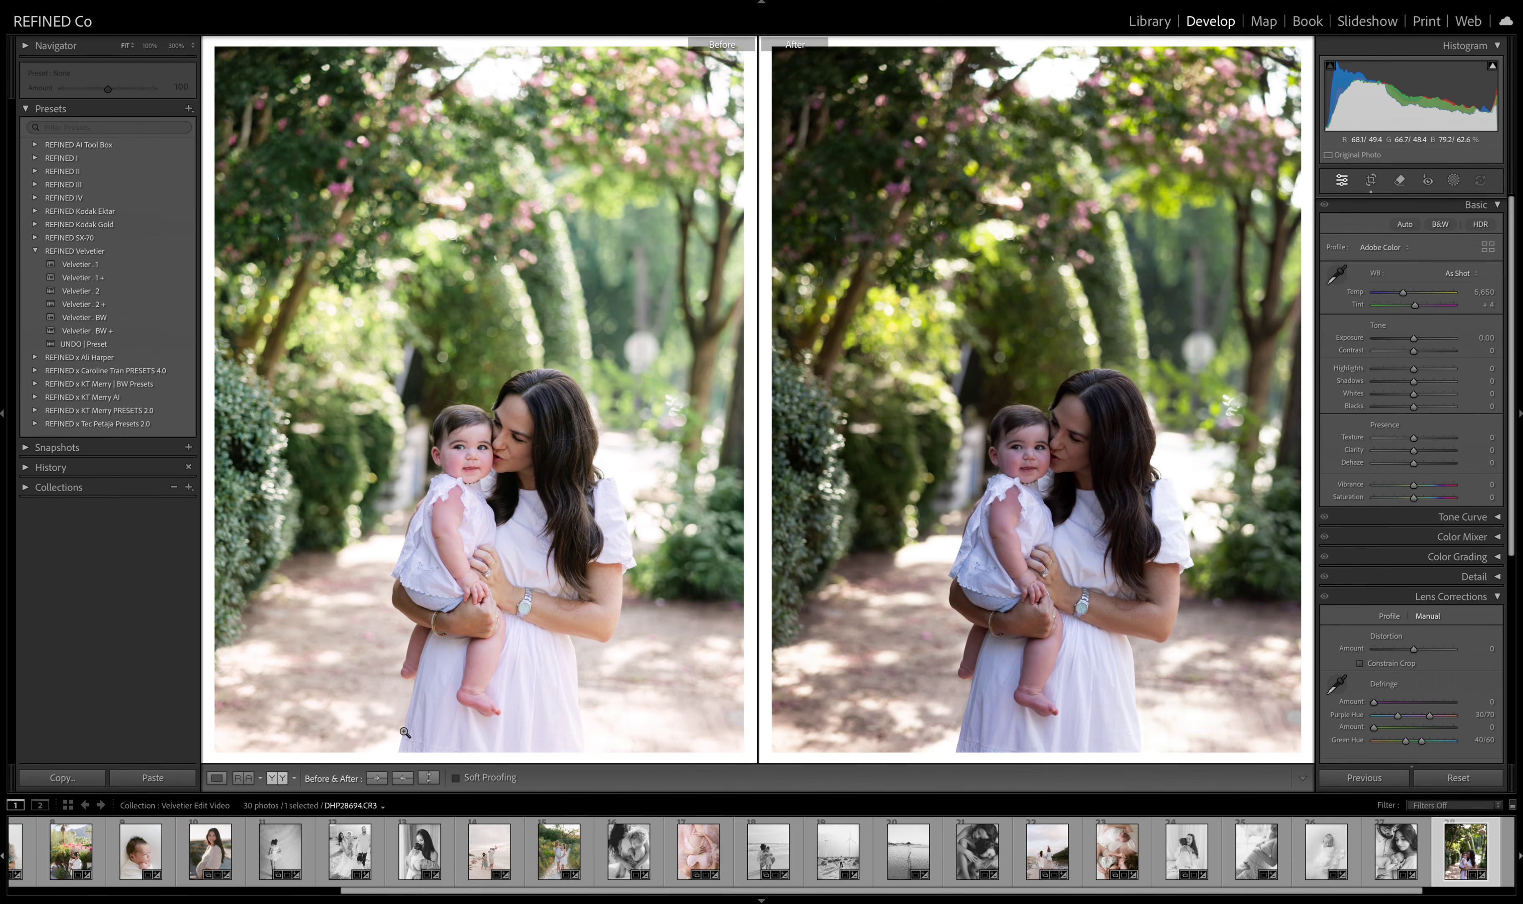
click(1474, 273)
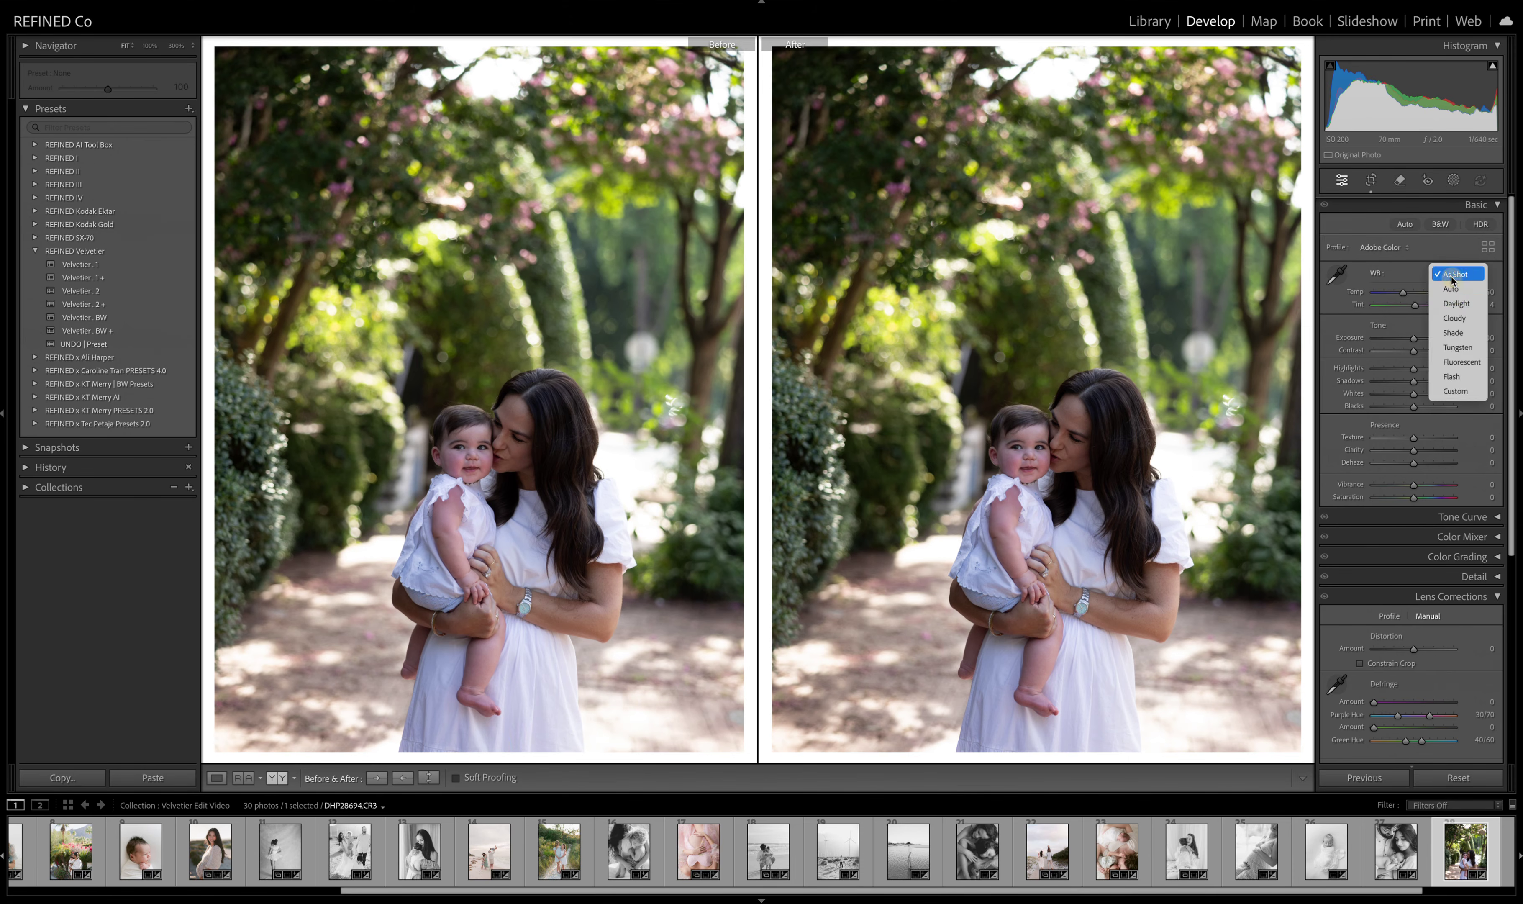
click(1471, 286)
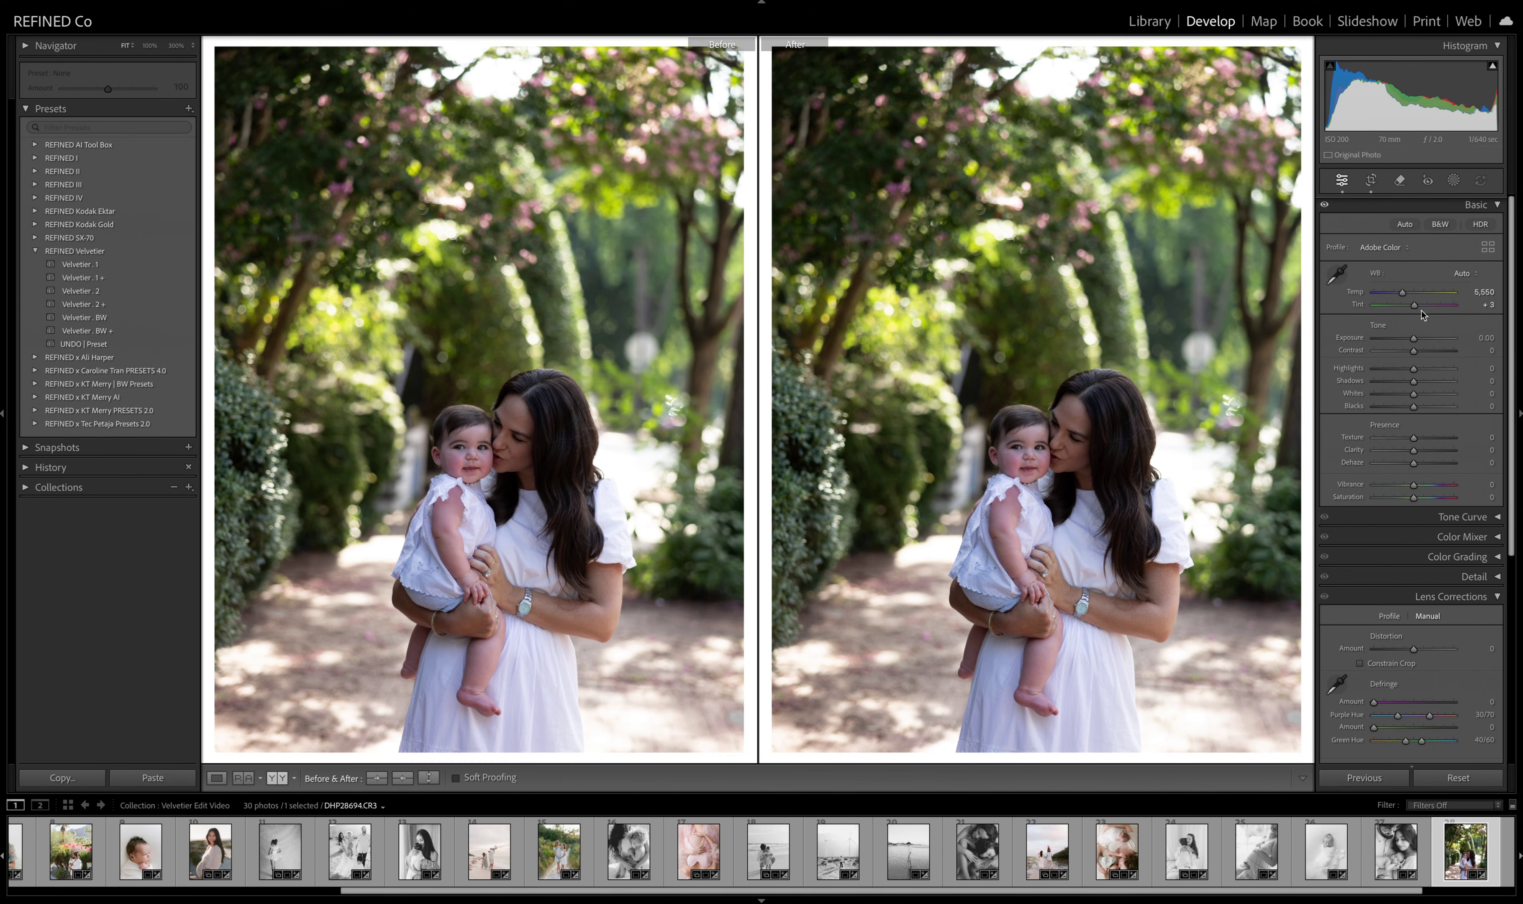
drag(1401, 292, 1418, 340)
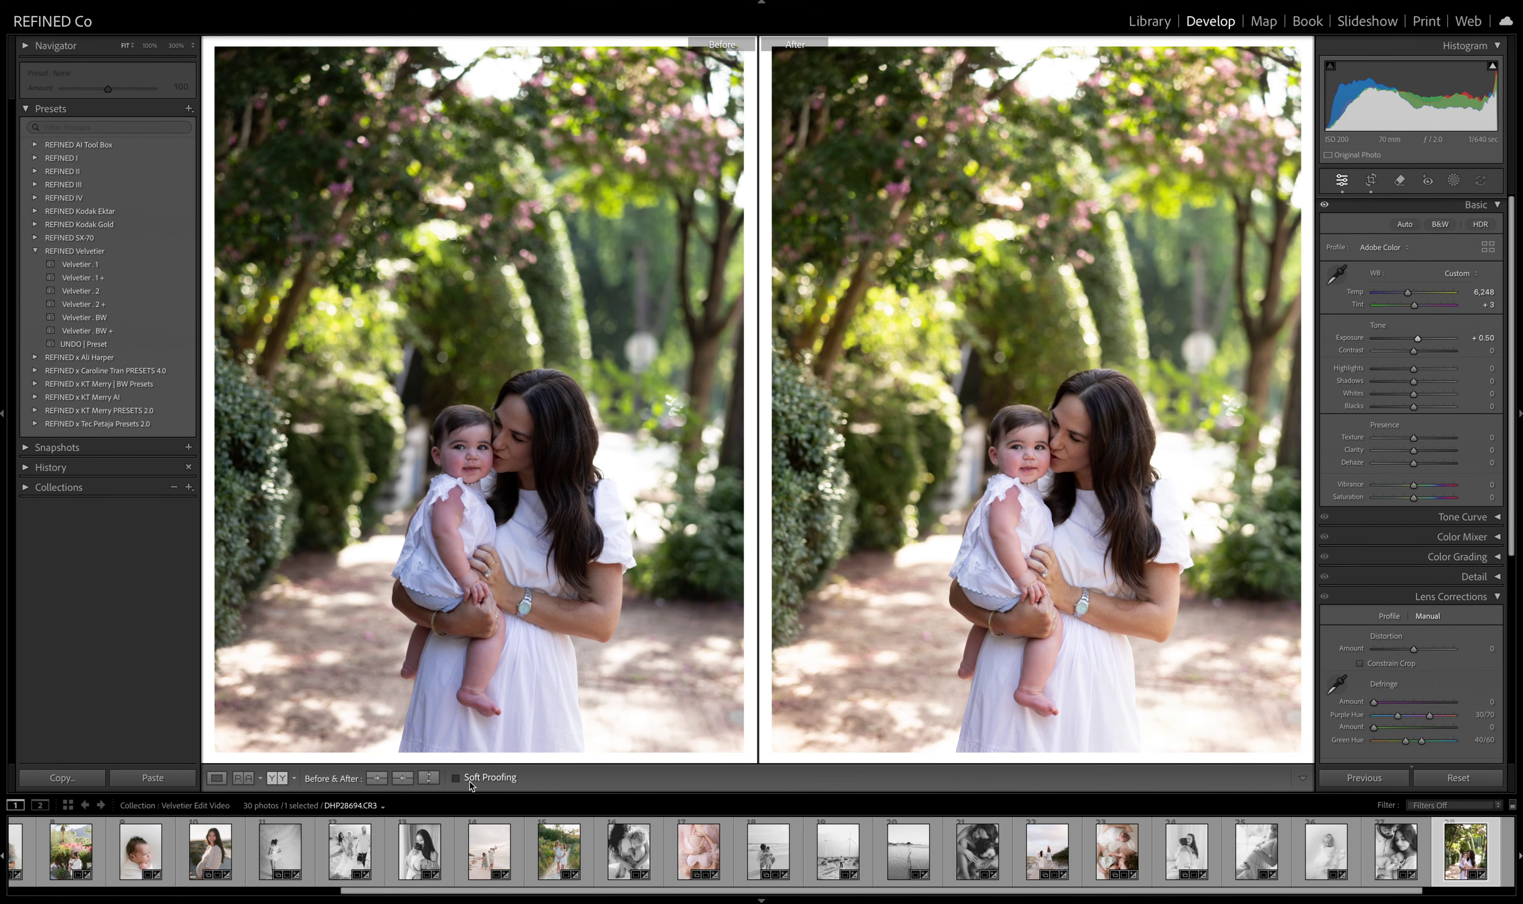
click(402, 778)
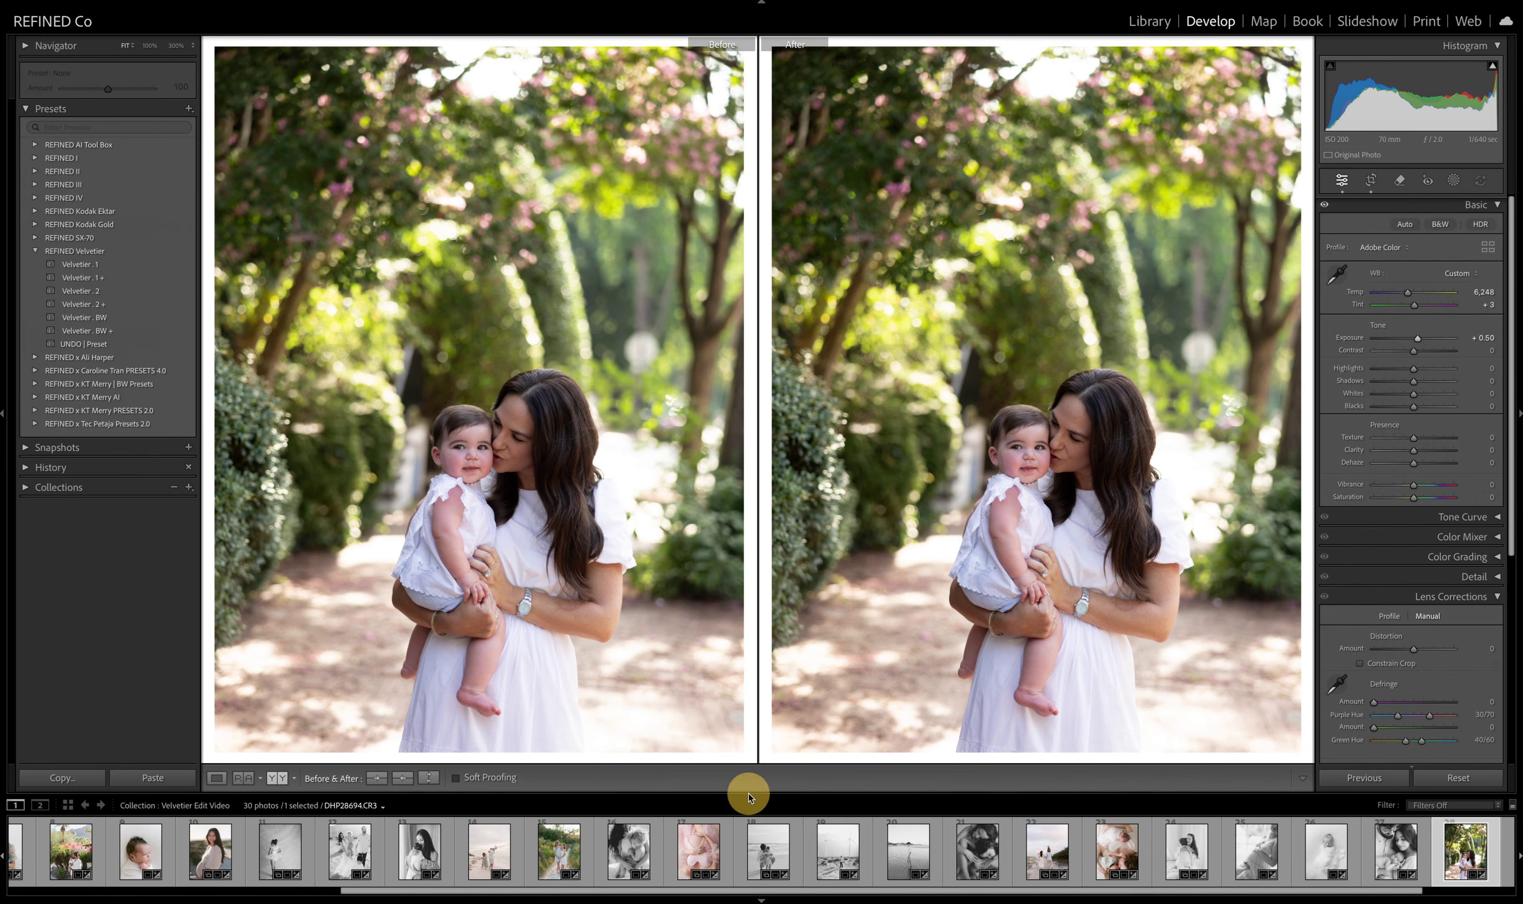
- Apply Velvetier 1 + to the garden photo, set Temp 5,834, Exposure +0.70 and Shadows +20, and copy the result to the Before view
click(92, 276)
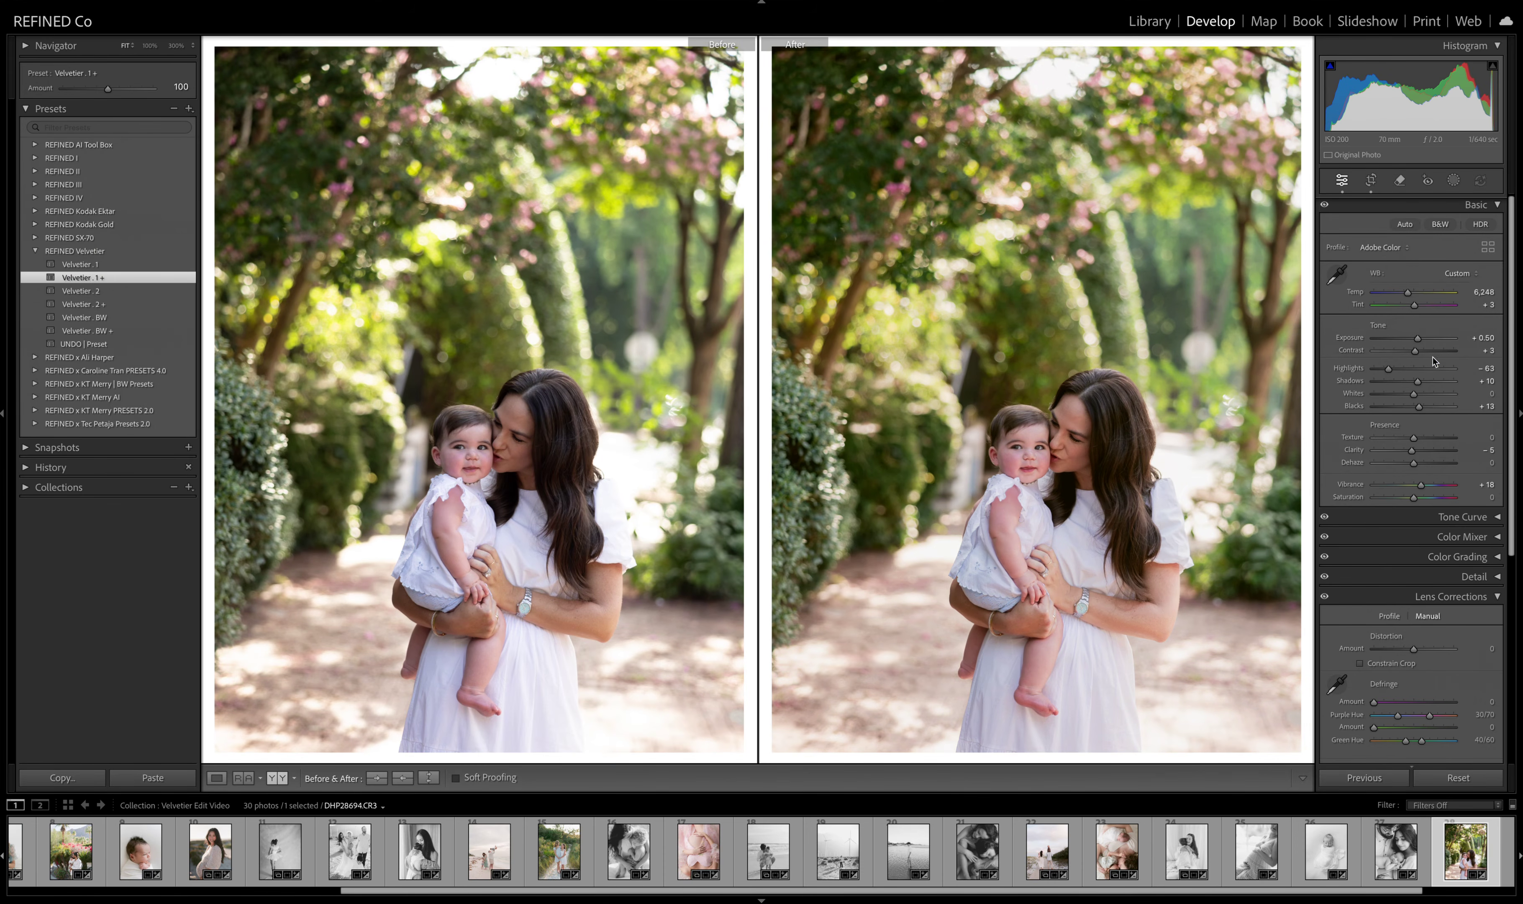
mouse_move(1417, 339)
mouse_down()
mouse_move(1403, 292)
mouse_move(1420, 340)
mouse_up()
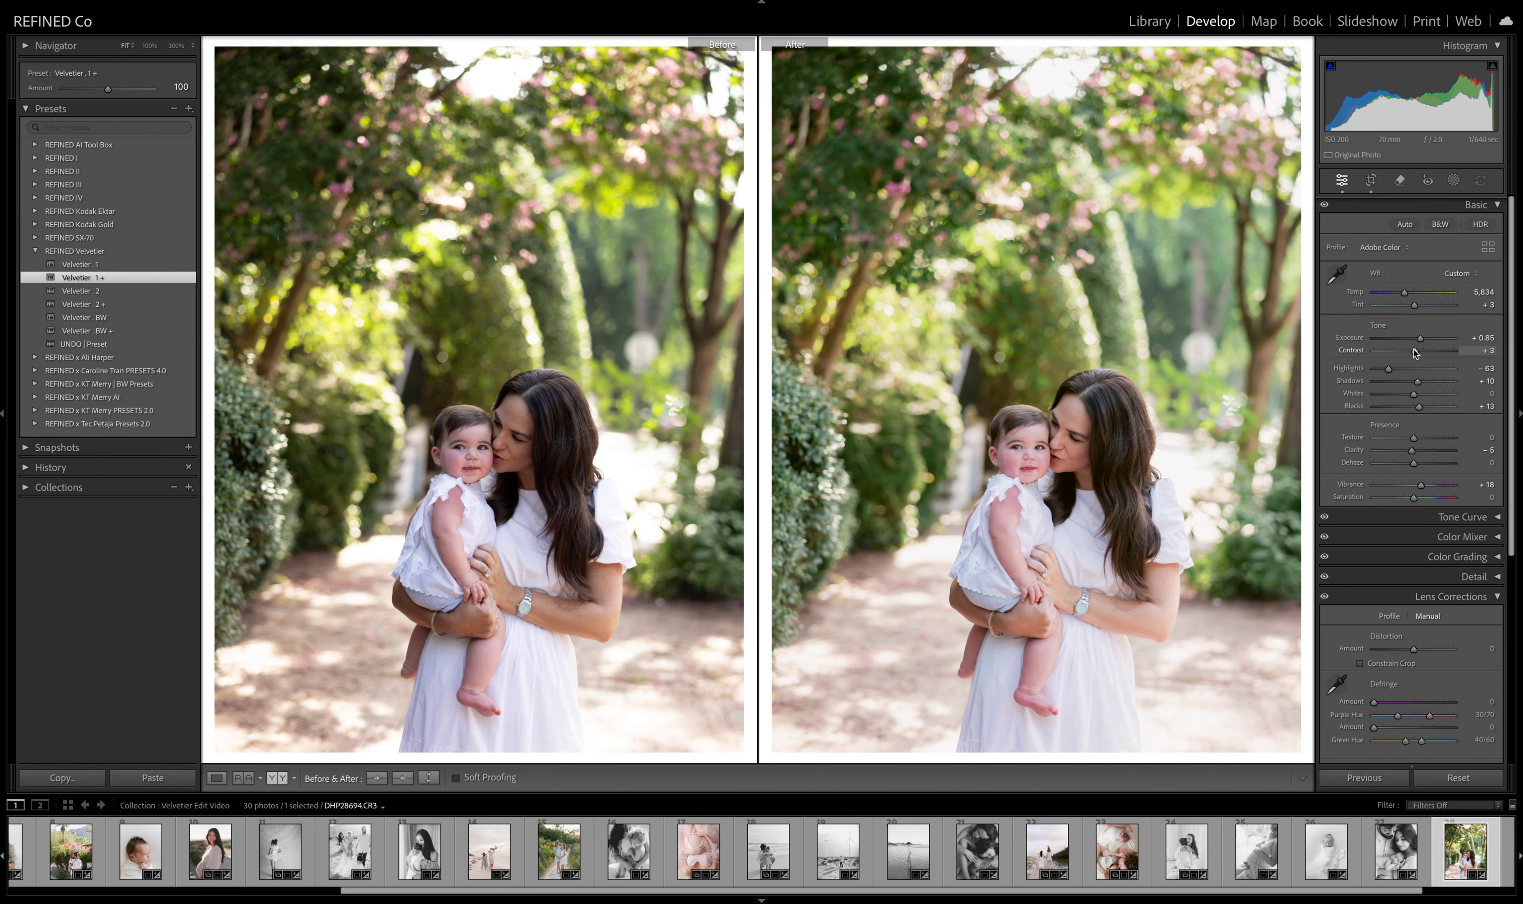
drag(1417, 381, 1421, 383)
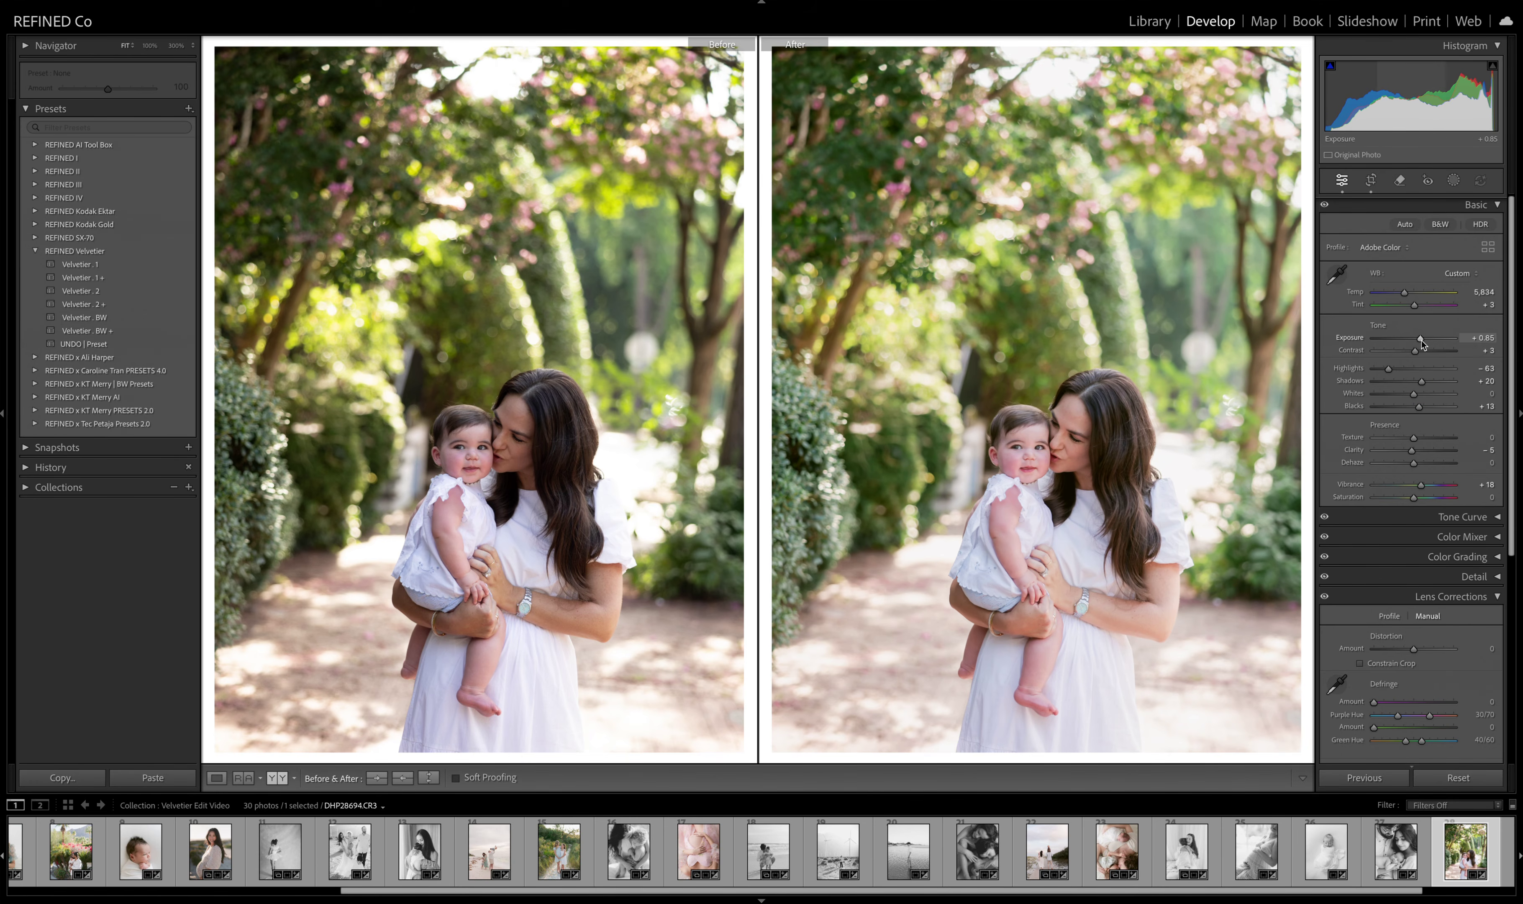
drag(1420, 340, 1418, 339)
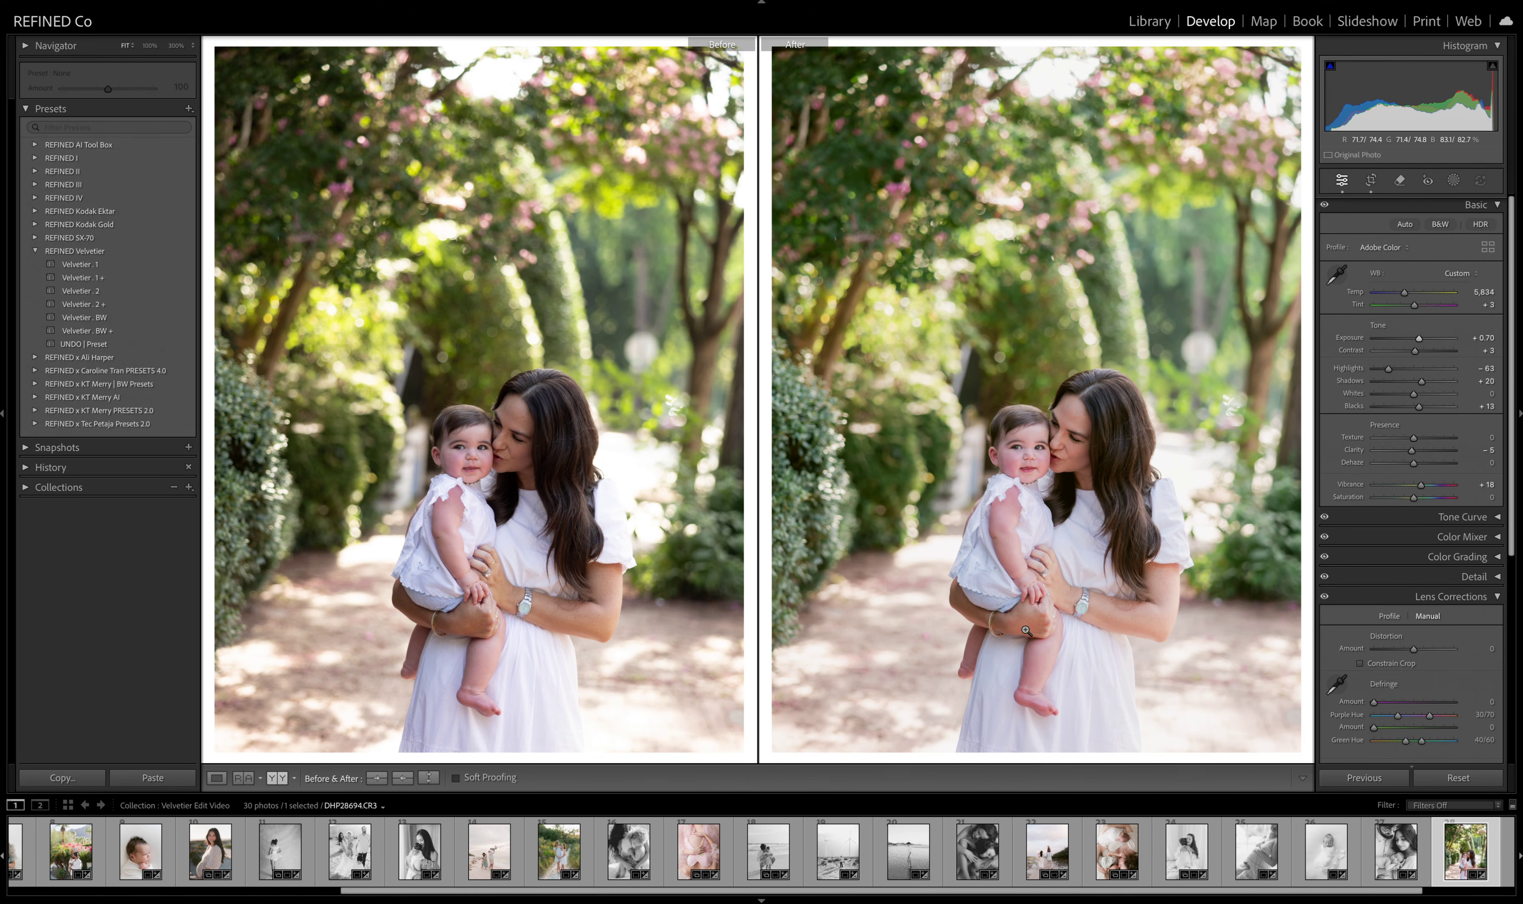
click(1118, 512)
drag(883, 460, 1026, 442)
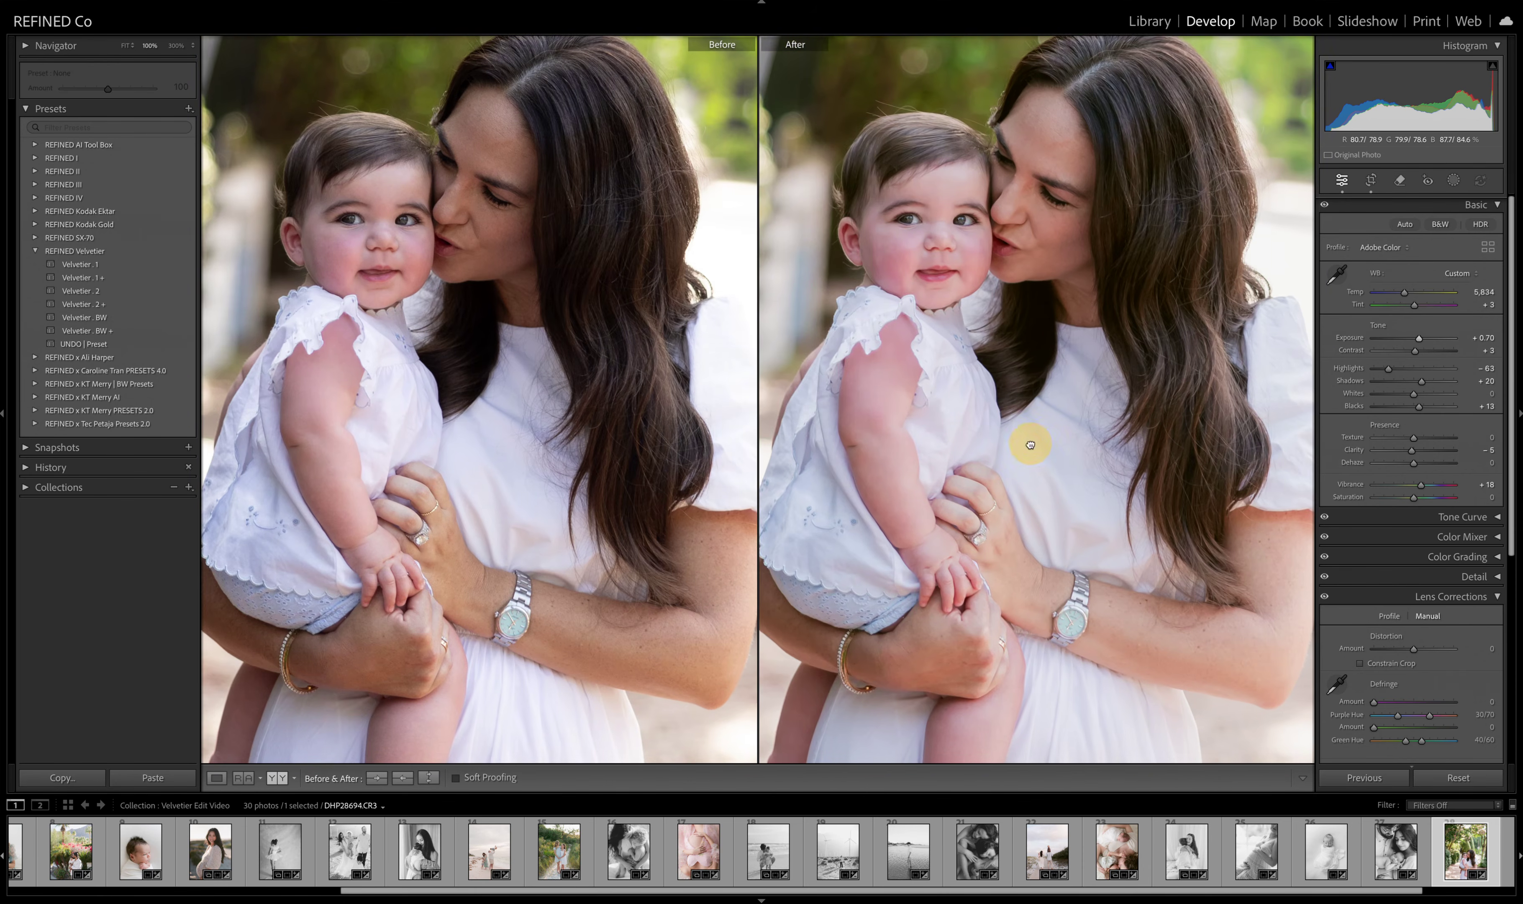
click(1026, 442)
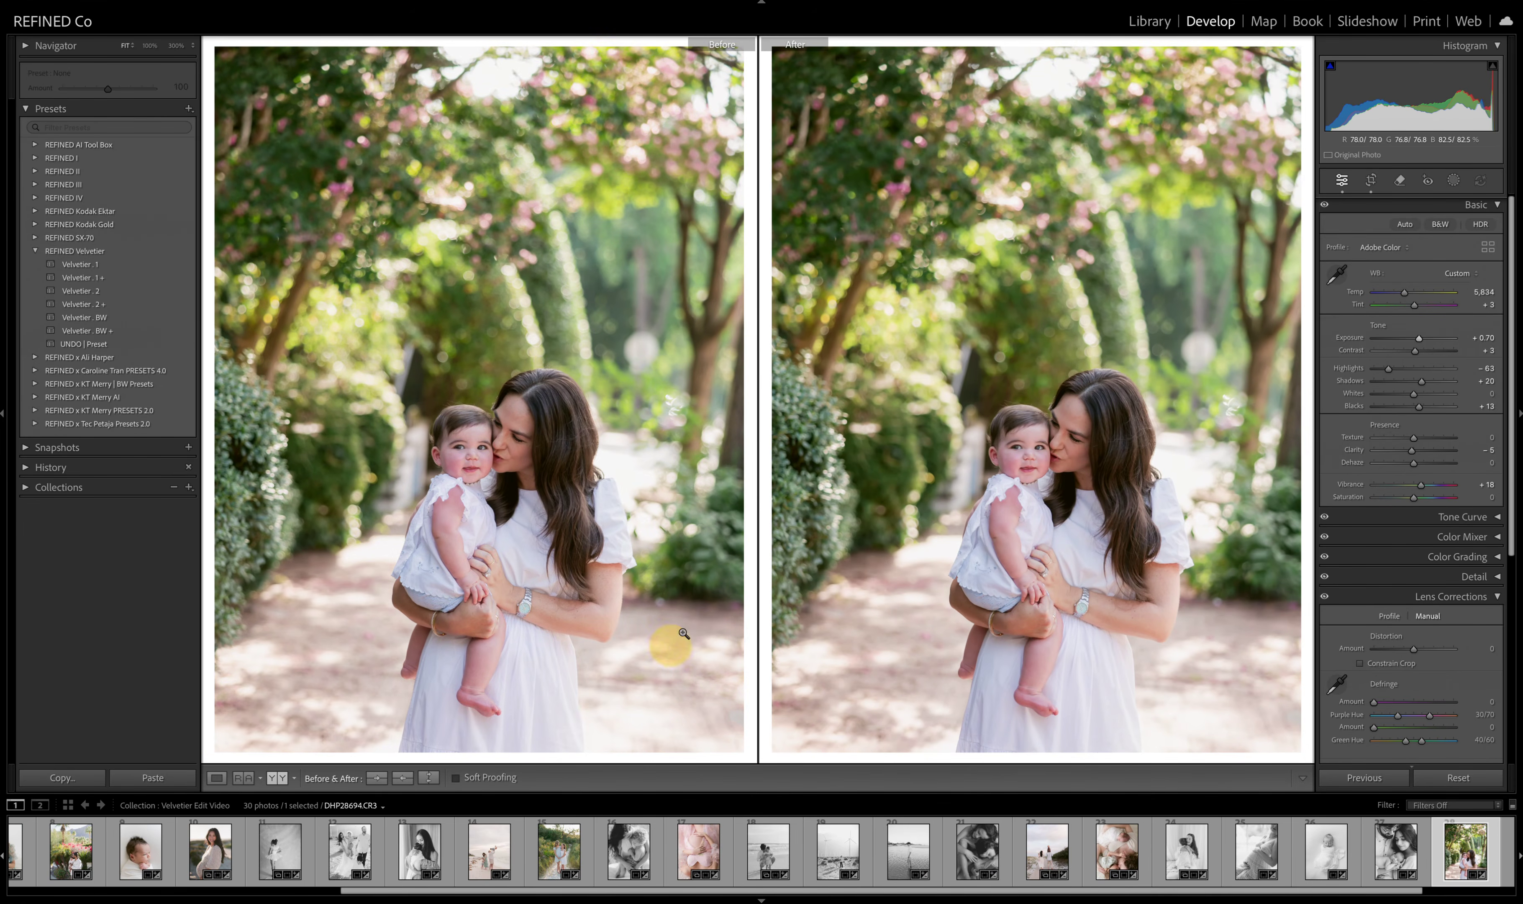
- Compare Velvetier 2, 2 + and BW + on the garden photo, and finish it with Velvetier BW at Exposure +0.55
click(96, 292)
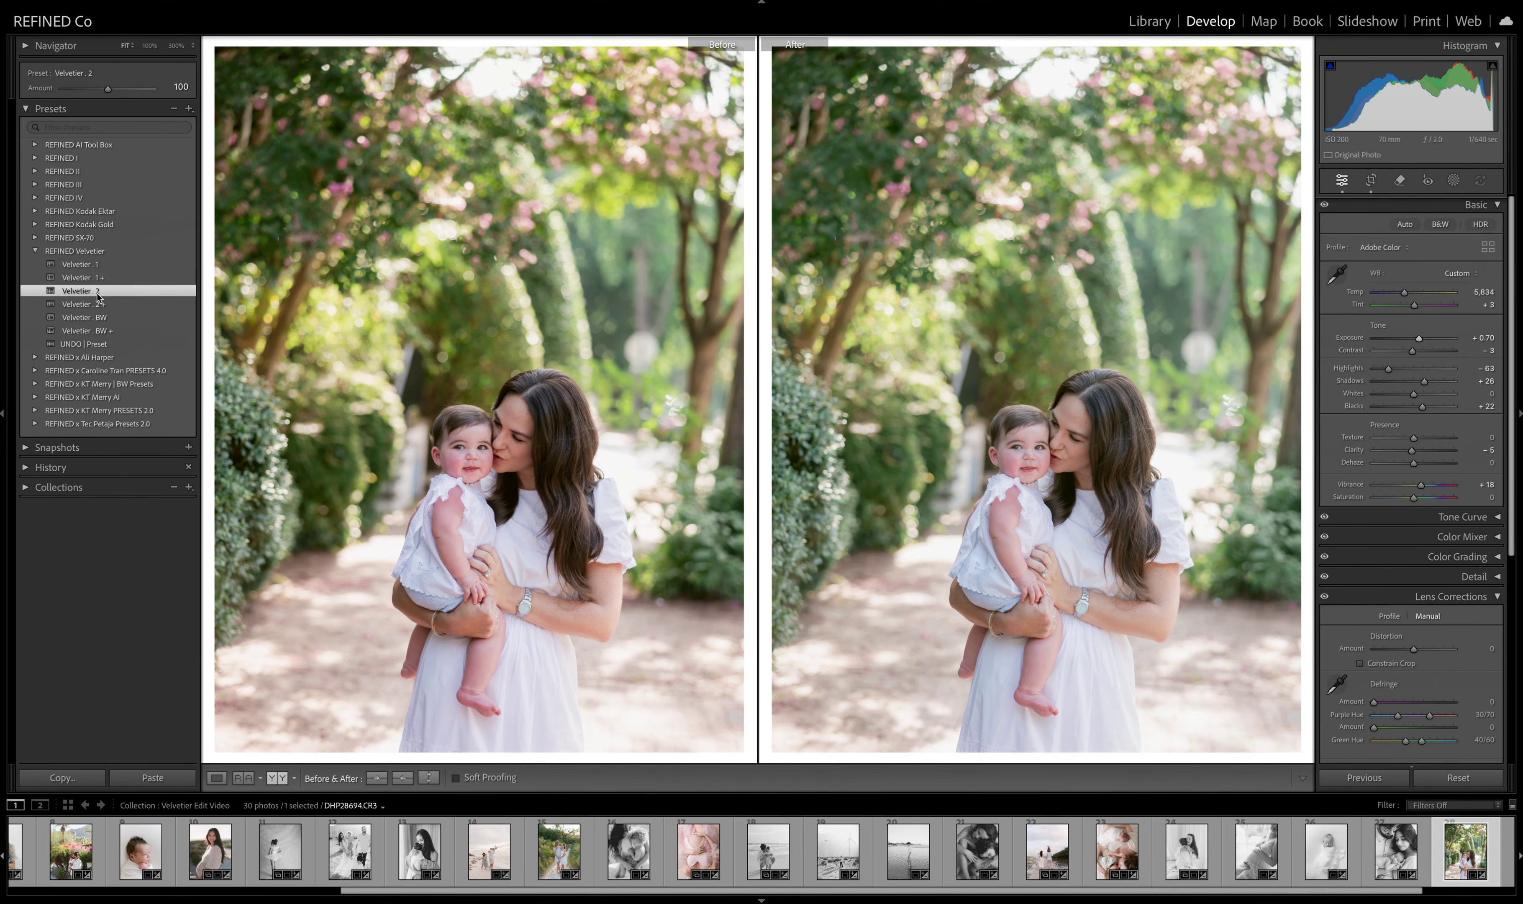
click(99, 303)
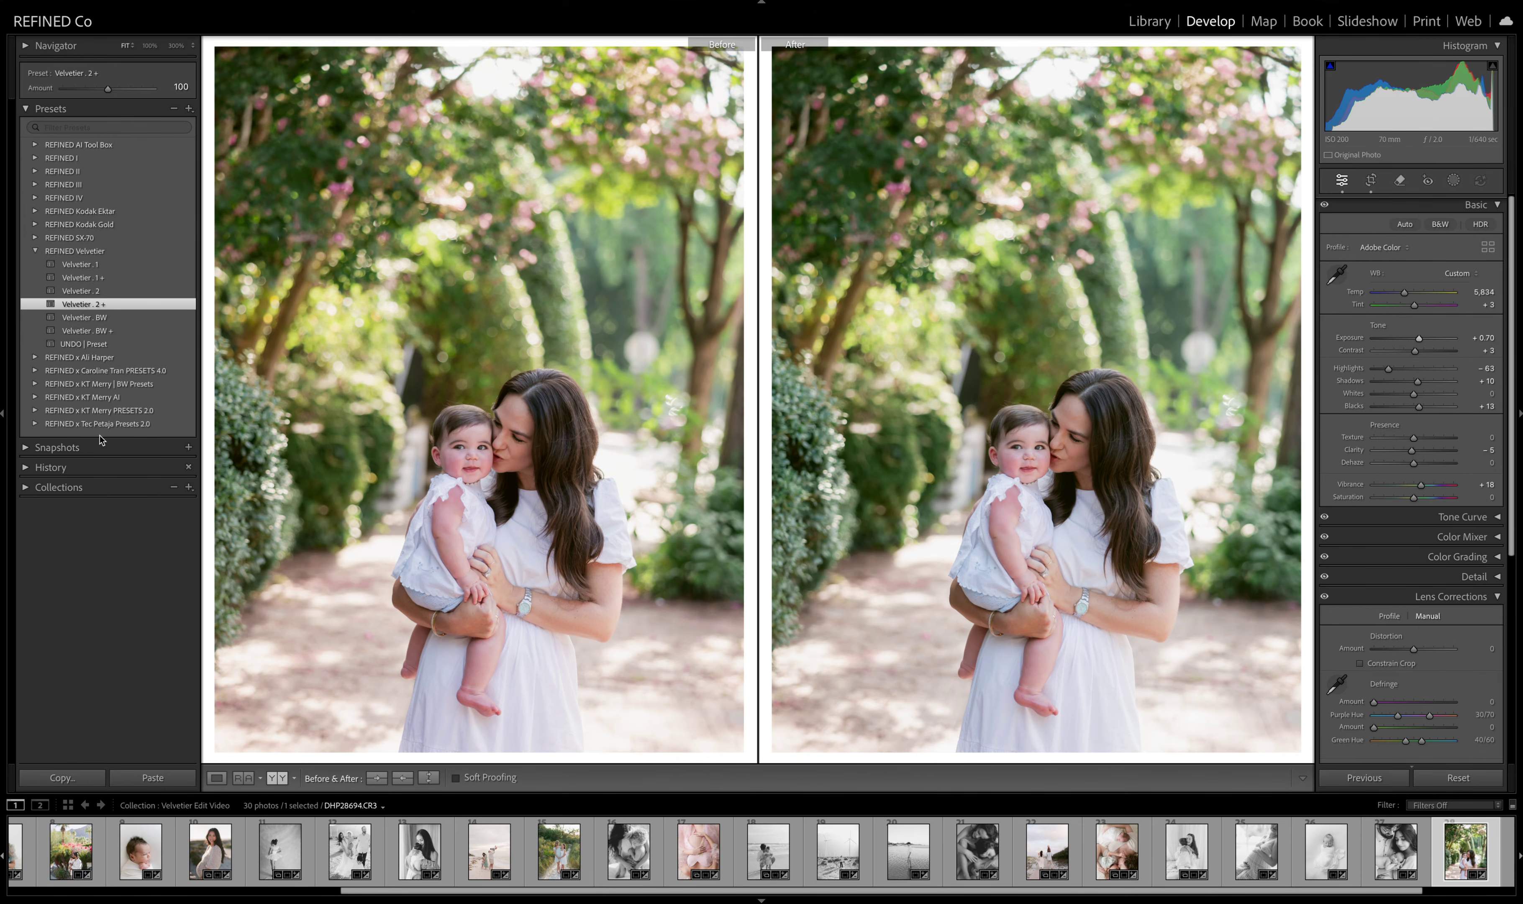
click(97, 318)
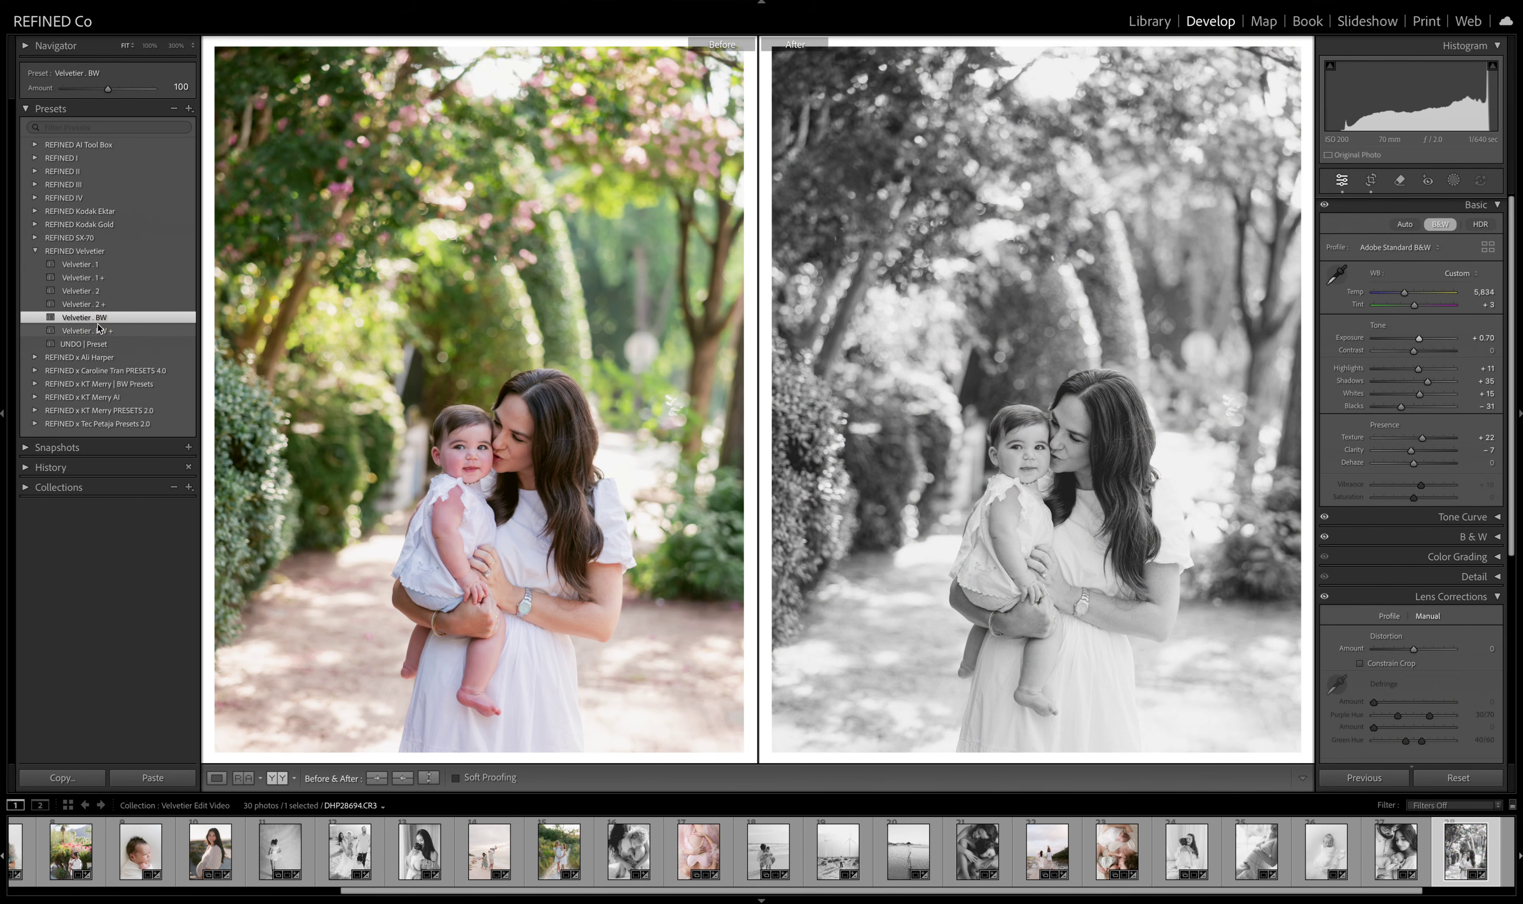
click(99, 329)
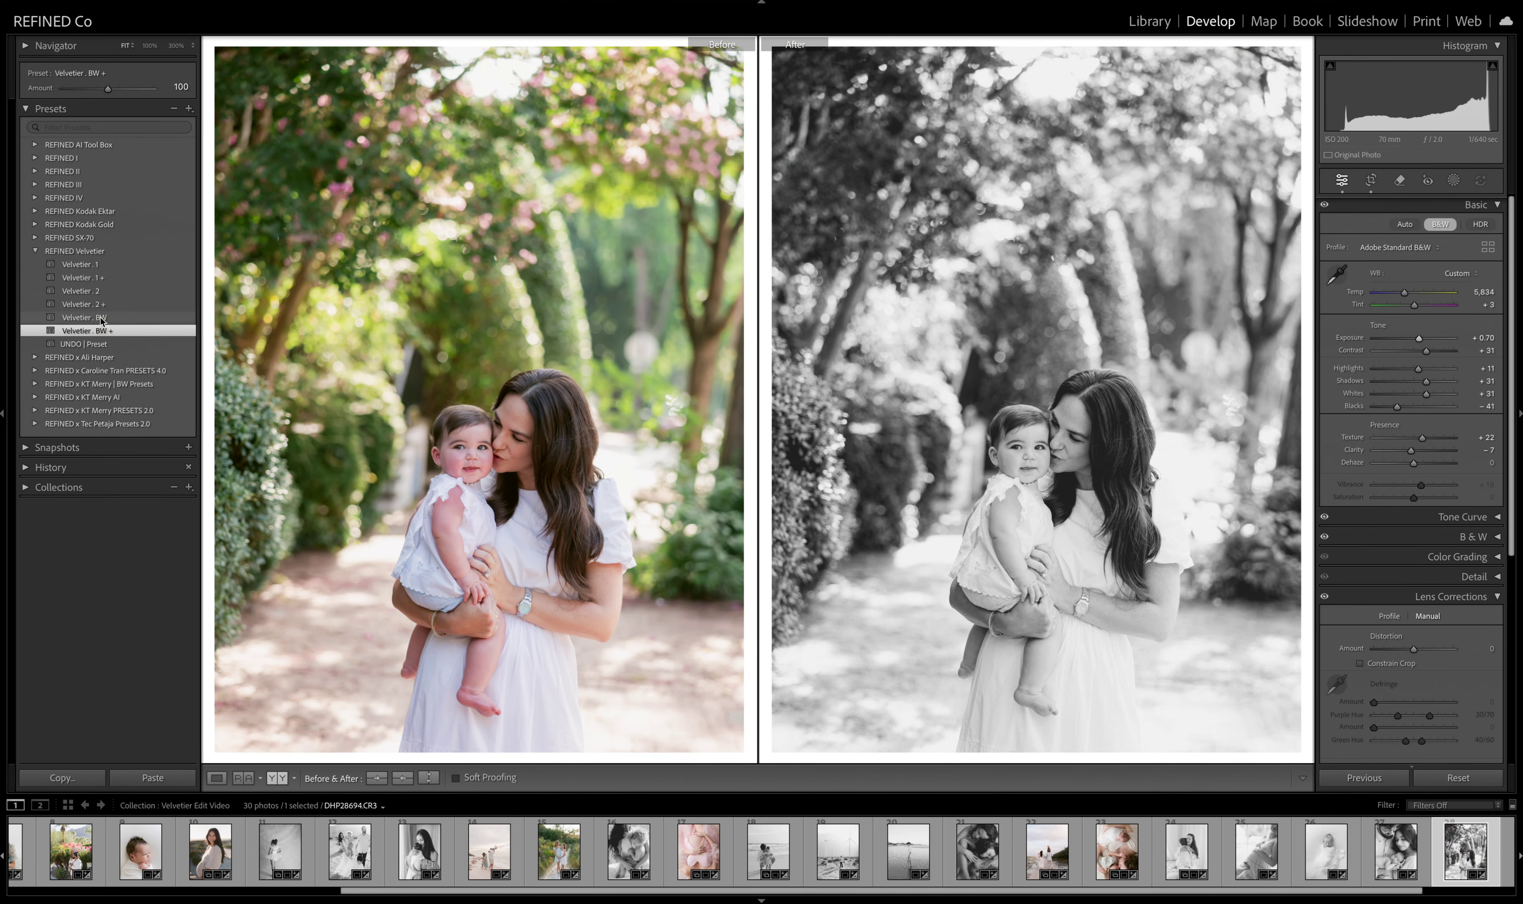
click(97, 317)
drag(1419, 338, 1420, 342)
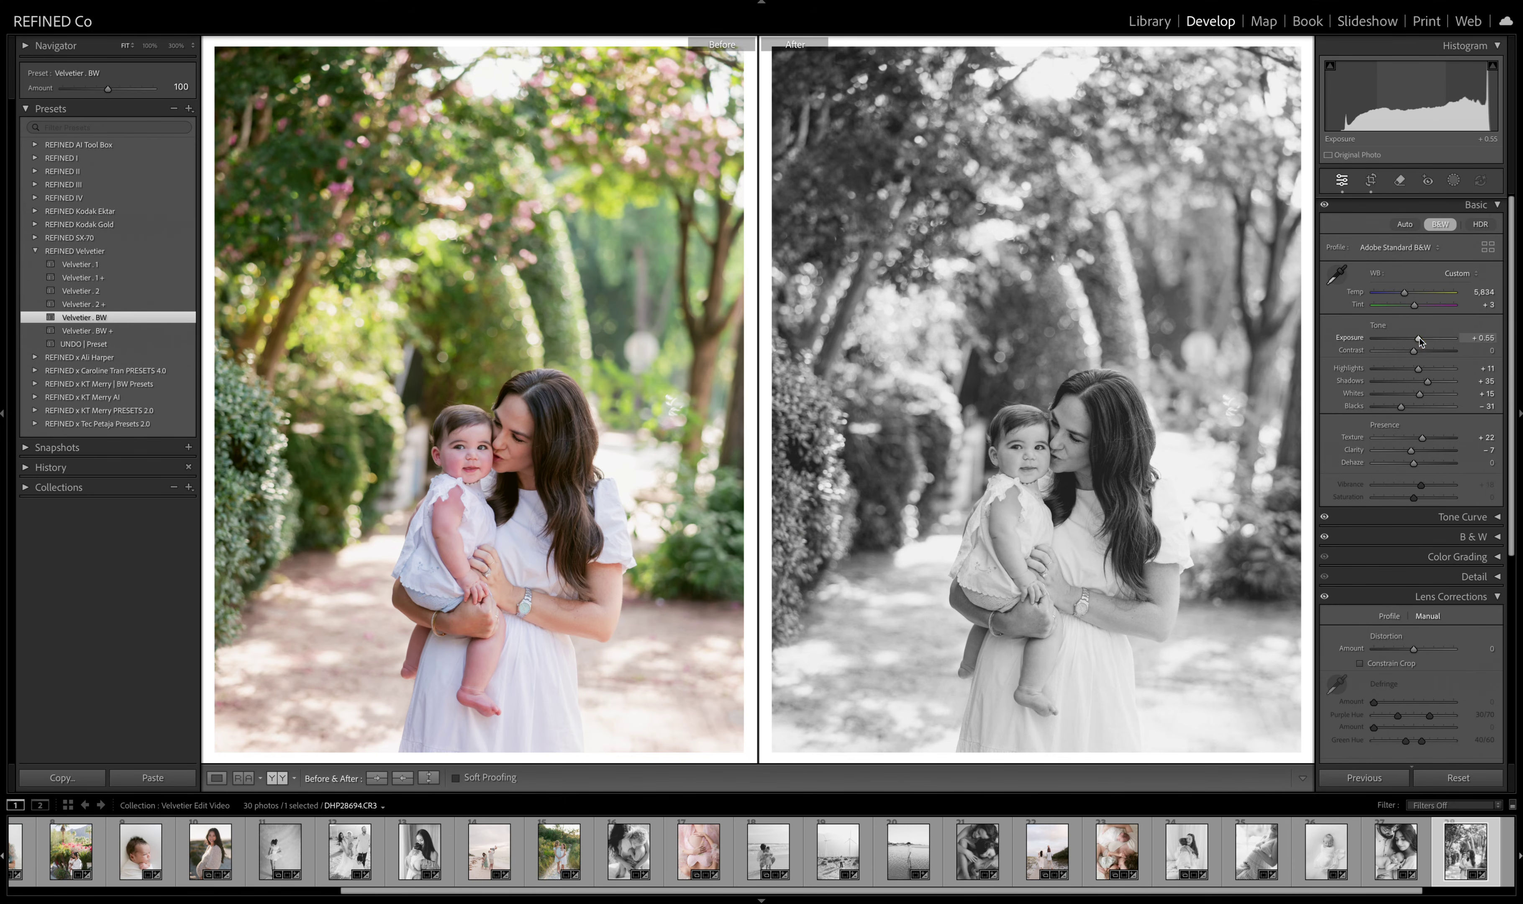